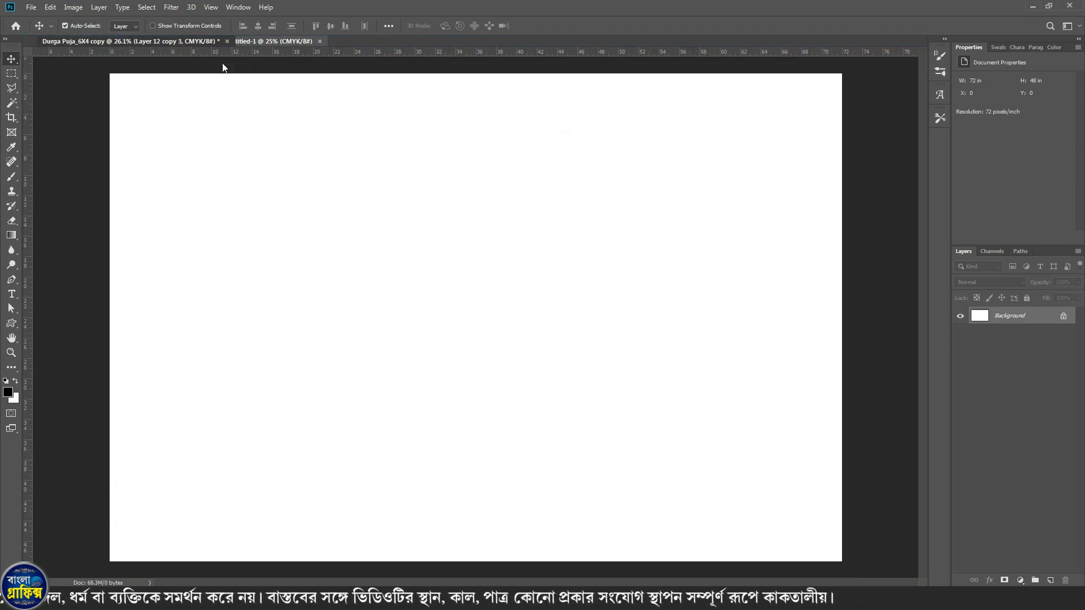
Tile the Durga Puja_6X4 copy document beside the blank Untitled-1 canvas, giving Untitled-1 most of the workspace width
left_click_drag(175, 41, 927, 97)
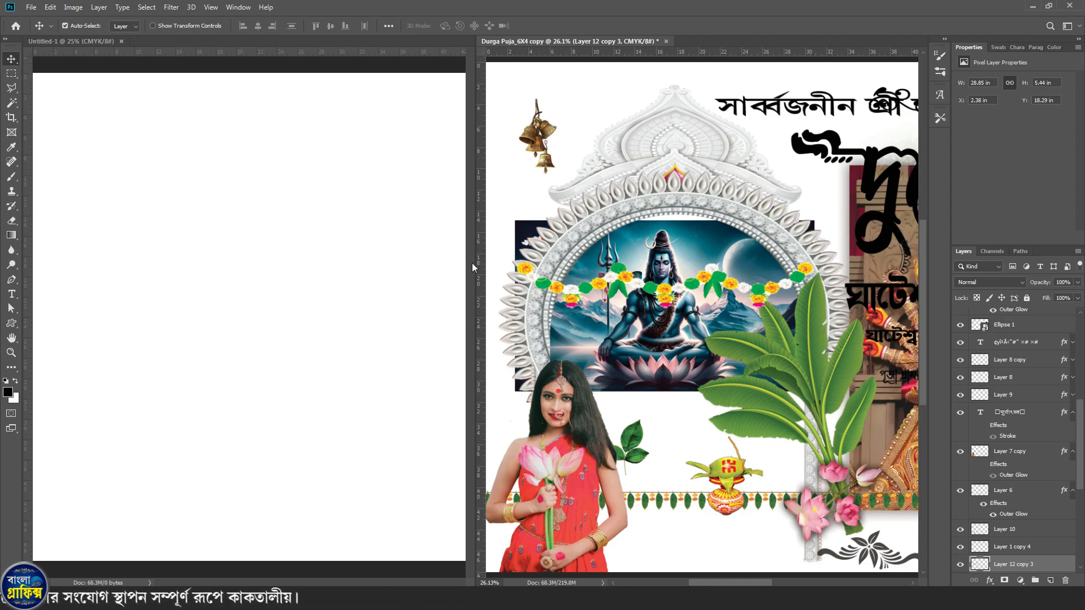
left_click_drag(475, 262, 801, 255)
left_click(847, 334)
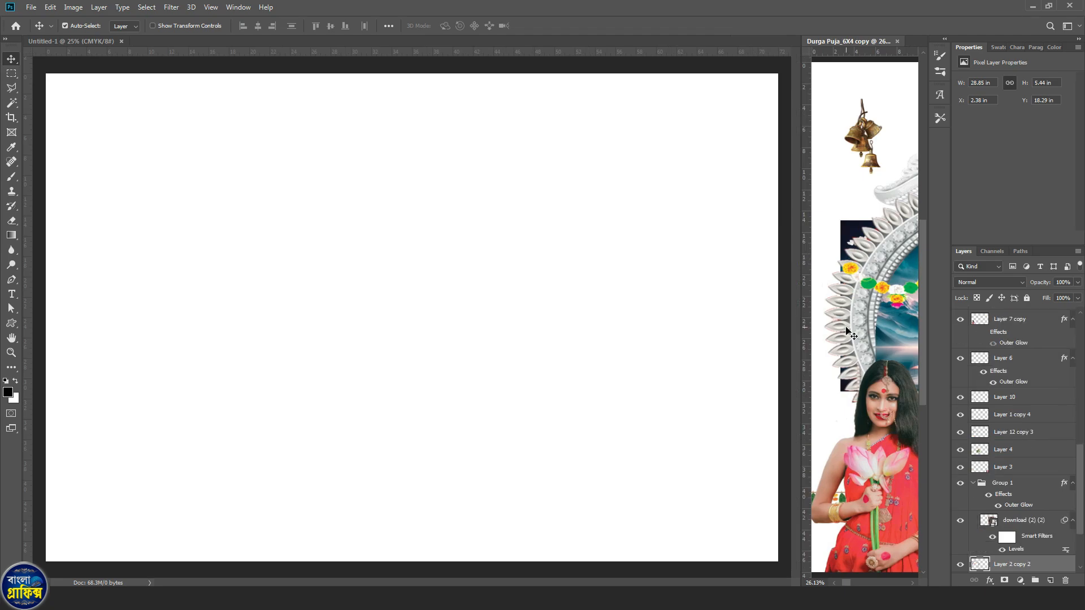
scroll(848, 334, "down", 6)
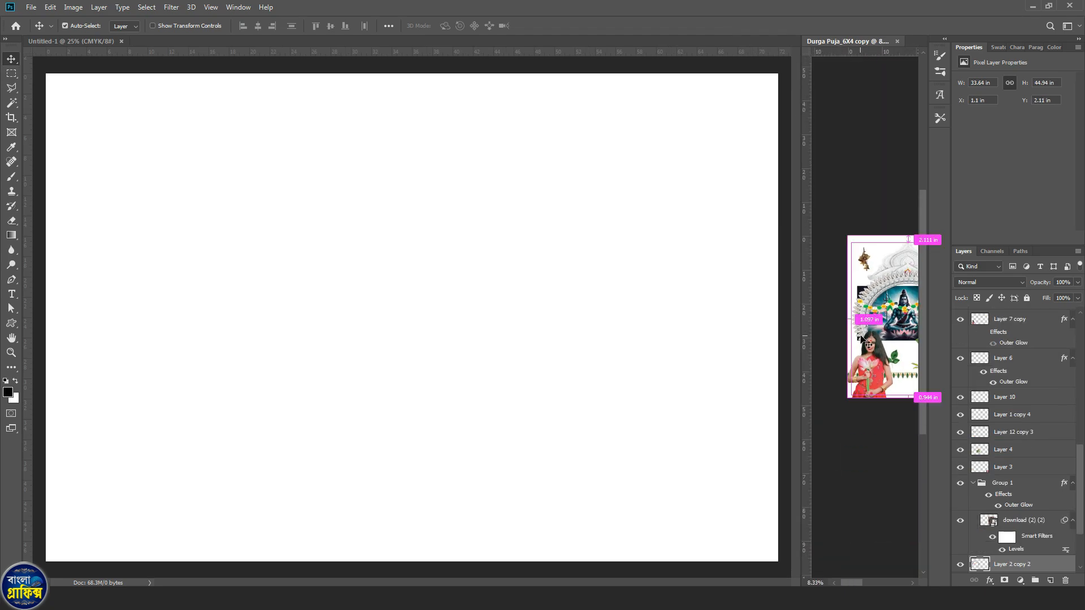
Copy the colourful painted background from the Durga Puja document into Untitled-1 and align it to cover the whole canvas
left_click(885, 321, "ctrl")
left_click_drag(885, 321, 846, 343)
left_click_drag(862, 407, 537, 370)
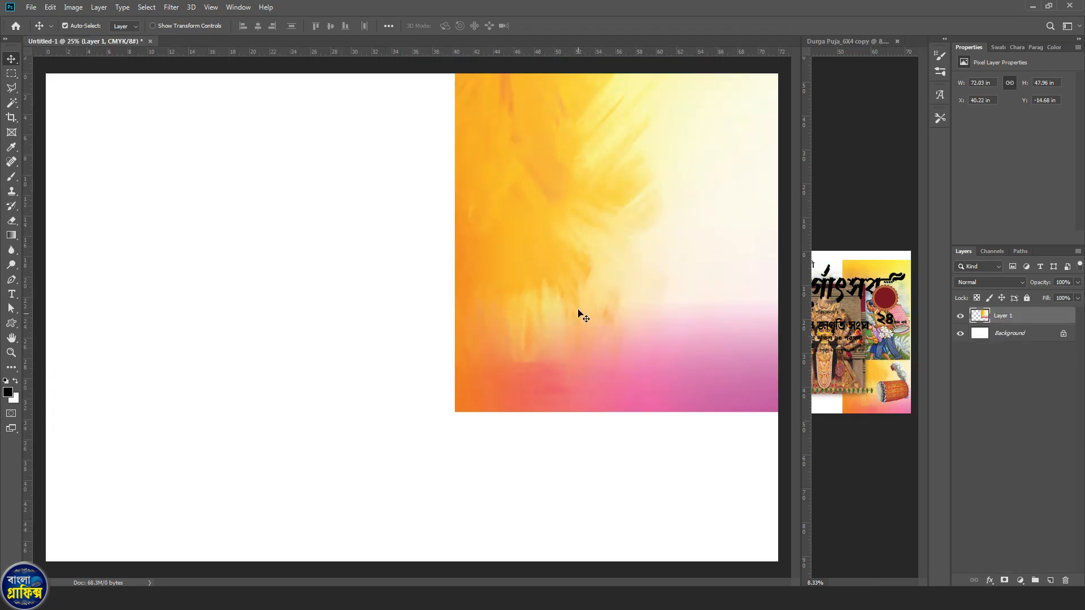
left_click_drag(582, 312, 371, 438)
left_click_drag(466, 306, 351, 286)
key("ctrl+t")
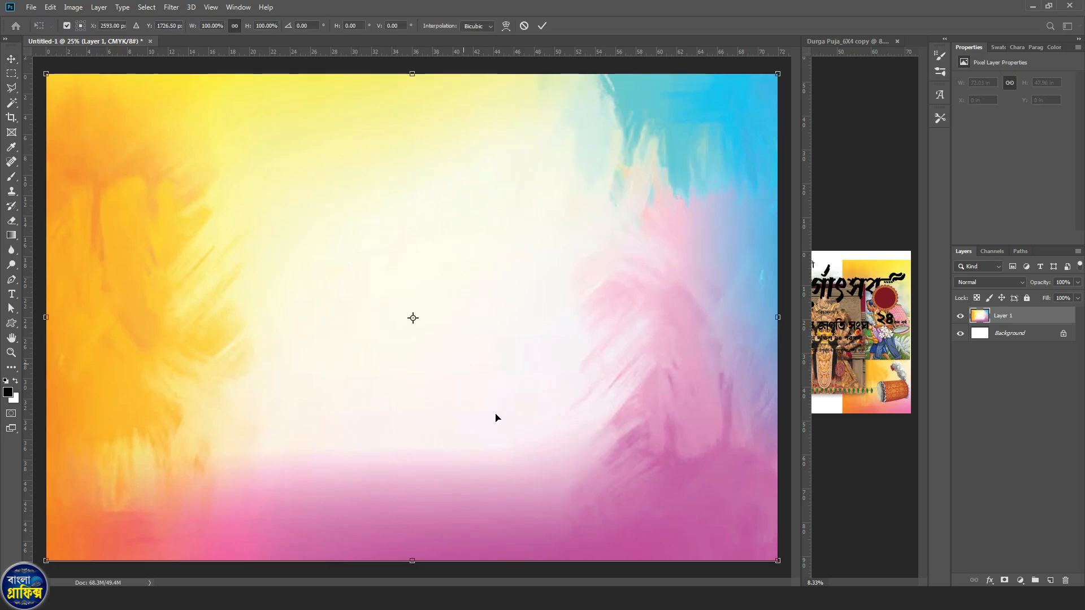
key("Return")
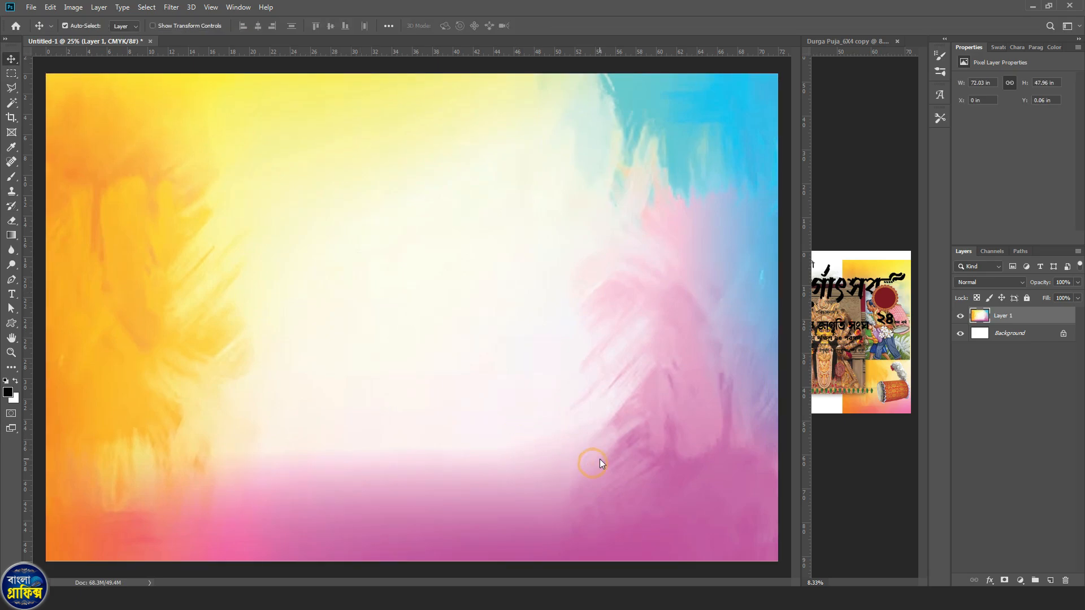
Copy the village scene with the drummers into Untitled-1 and place it in the canvas's lower-right corner
left_click(872, 385)
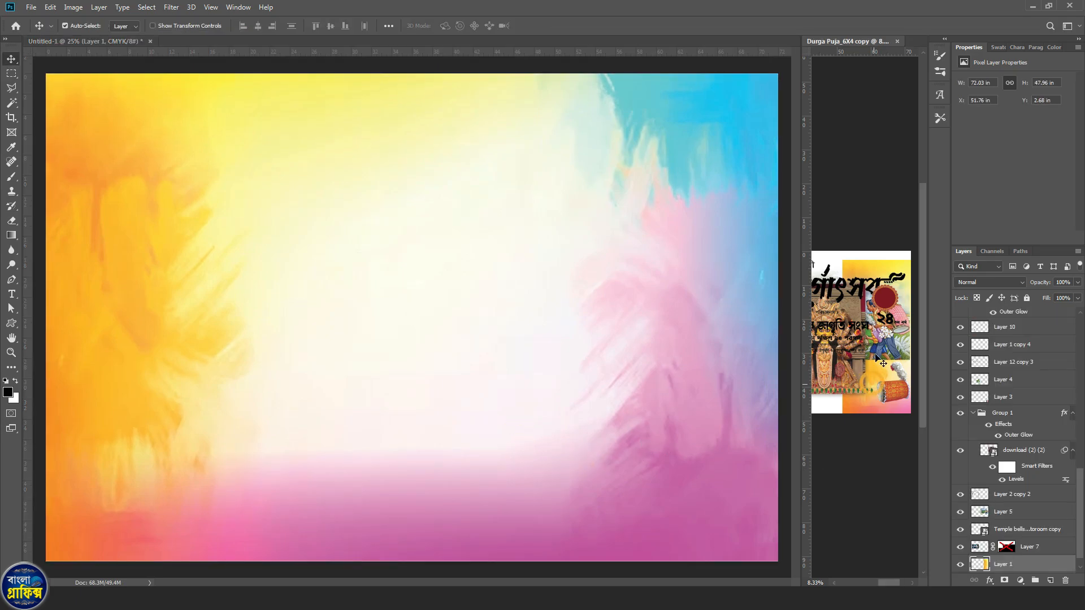
left_click_drag(908, 360, 701, 497)
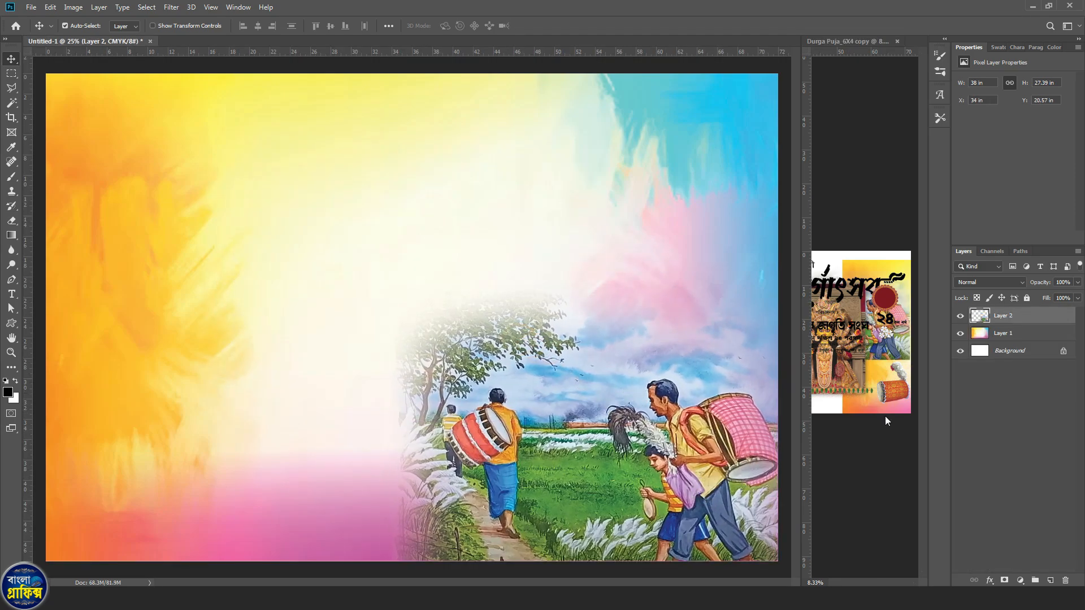
Copy the white ornamental arch from the Durga Puja document into Untitled-1 and place it along the canvas's left edge
left_click(861, 394)
left_click_drag(830, 380, 910, 377)
left_click_drag(889, 306, 199, 182)
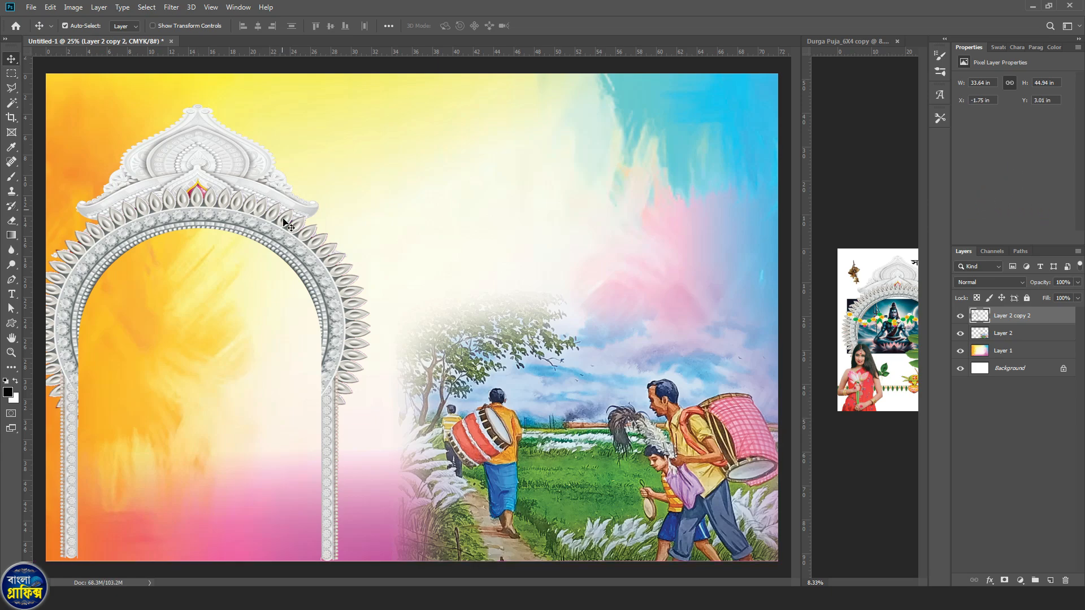
mouse_move(288, 232)
left_mouse_down()
mouse_move(305, 187)
mouse_move(298, 225)
left_mouse_up()
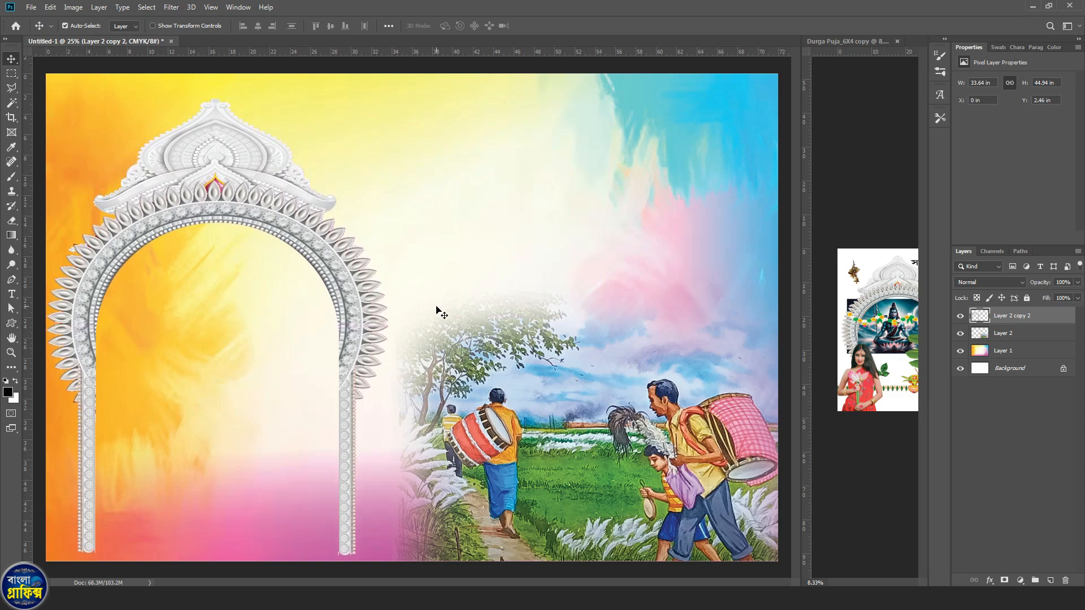
Nudge the arch down so its pillars meet the canvas's bottom edge, at Y 3.13 in
key("Down")
key("Down")
key("Down")
key("Down")
key("Down")
key("Down")
key("Down")
key("Down")
key("Down")
key("Down")
key("Down")
key("Down")
key("Down")
key("Down")
key("Down")
key("Down")
key("Down")
key("Down")
key("Down")
key("Down")
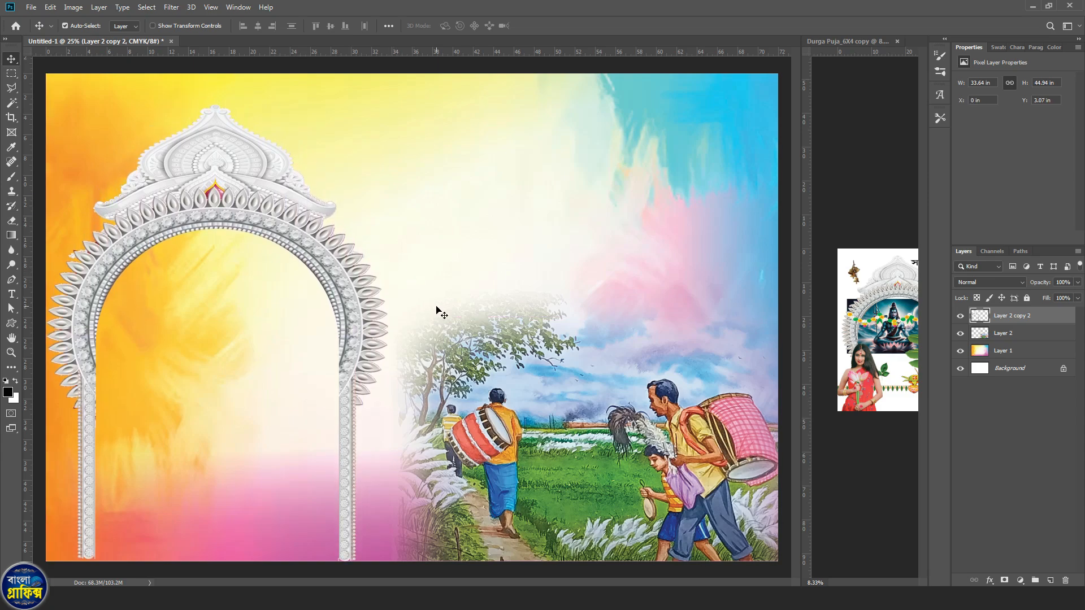
key("Down")
key("Down")
key("Down")
key("Down")
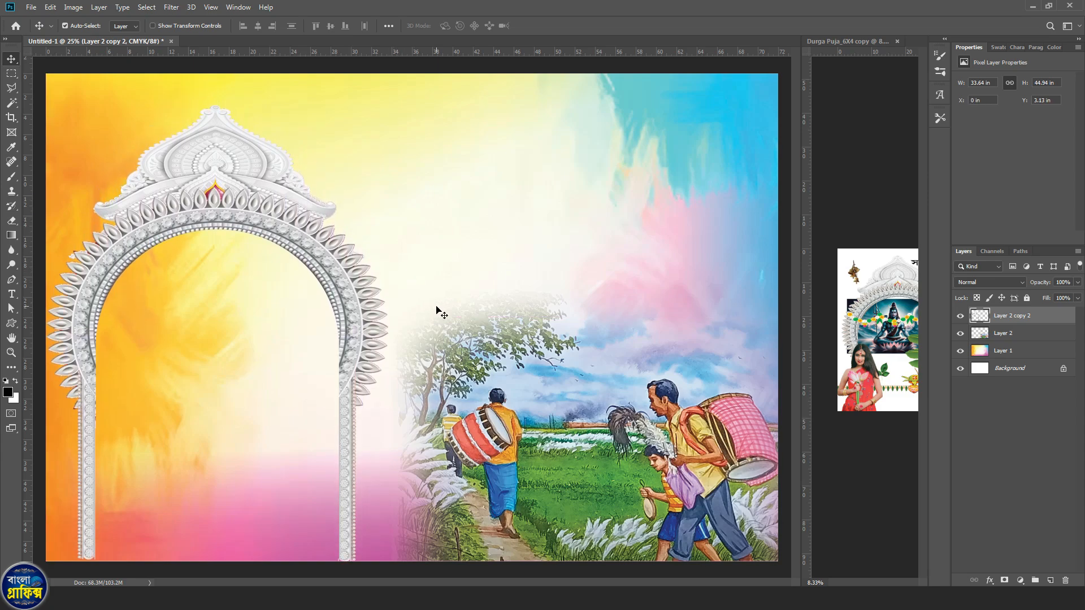
Copy the green leaf border strip into Untitled-1 and align it along the canvas's top edge
left_click(868, 357)
scroll(889, 385, "up", 3)
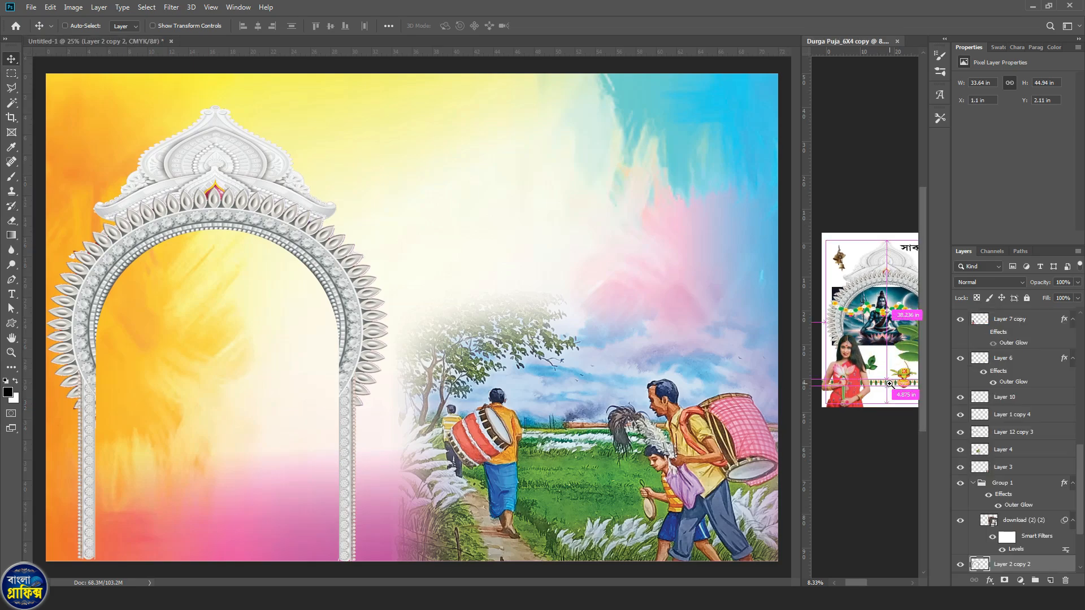
left_click(880, 382)
left_click_drag(880, 382, 344, 88)
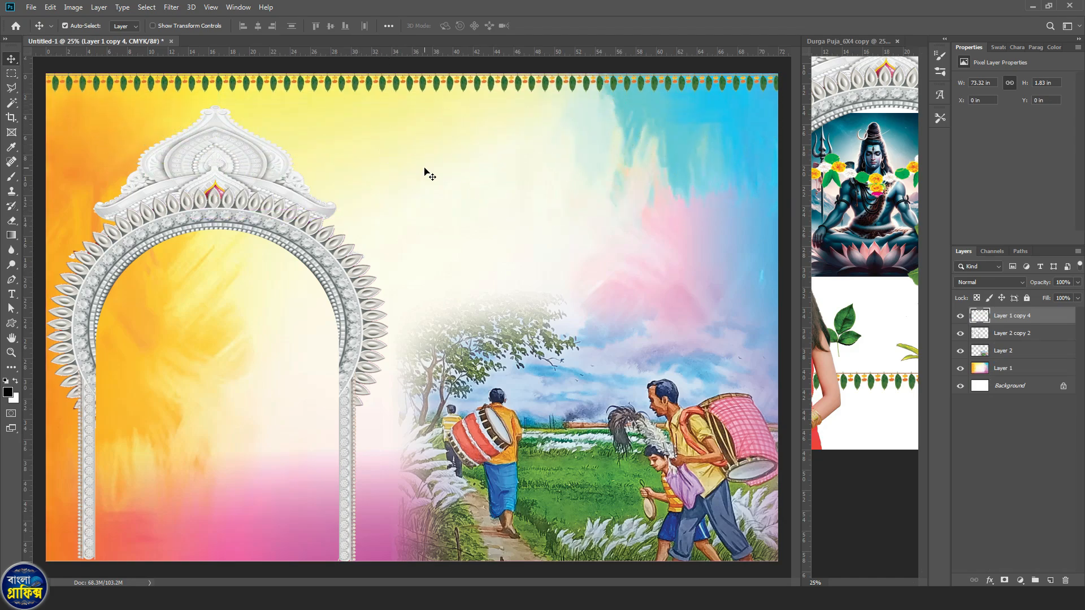
Copy the marigold flower garland into Untitled-1 and place it in the canvas's top-right corner
left_click(849, 361)
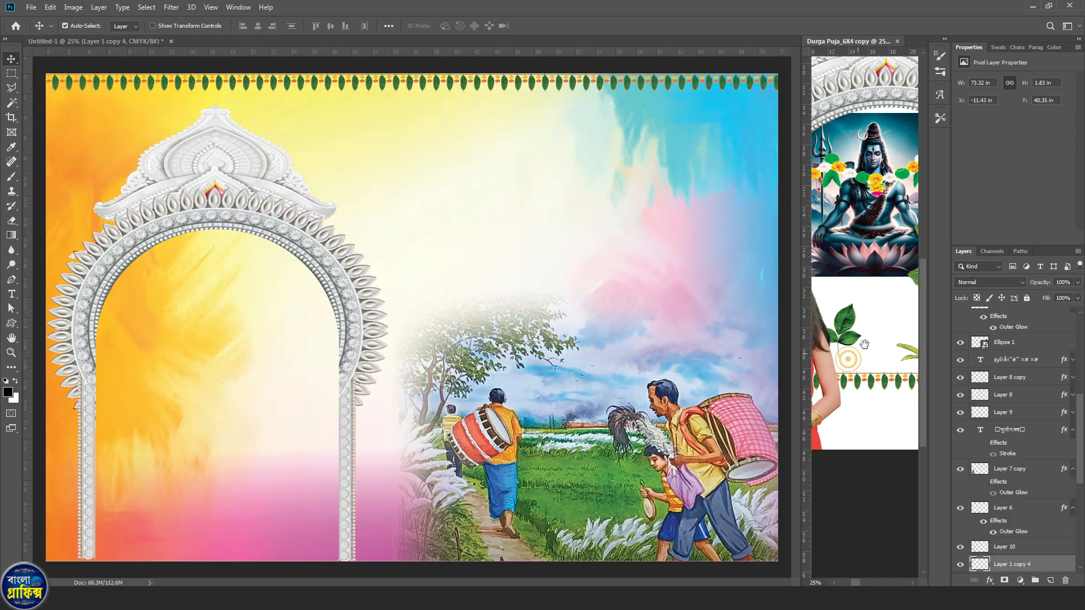
left_click_drag(865, 344, 618, 517)
left_click_drag(827, 338, 764, 91)
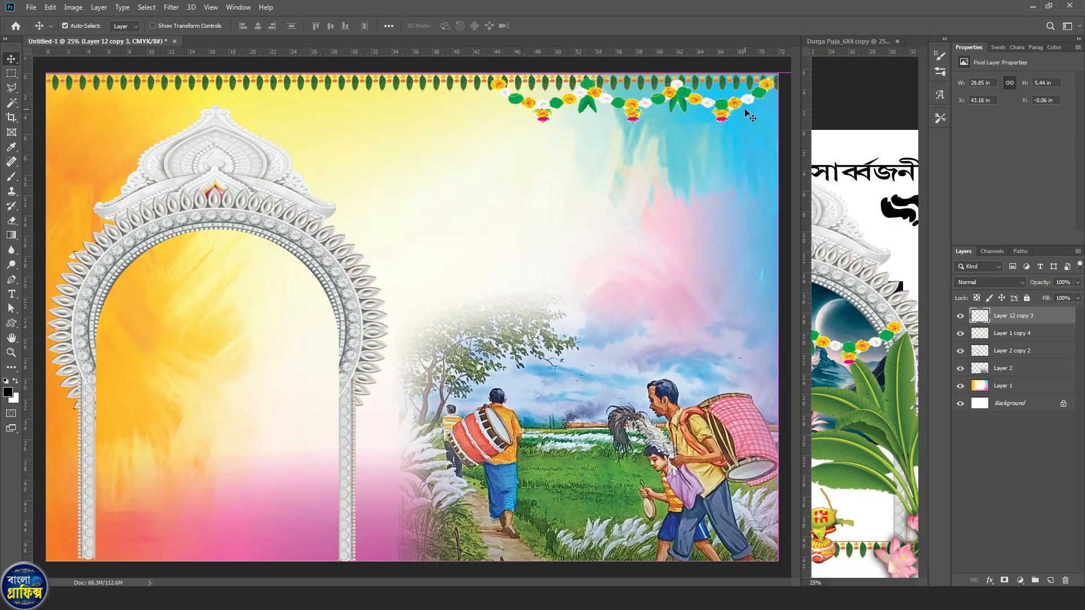
Copy the Durga idol photo from the source document into Untitled-1, placing it between the arch and the drummers
left_click(880, 293)
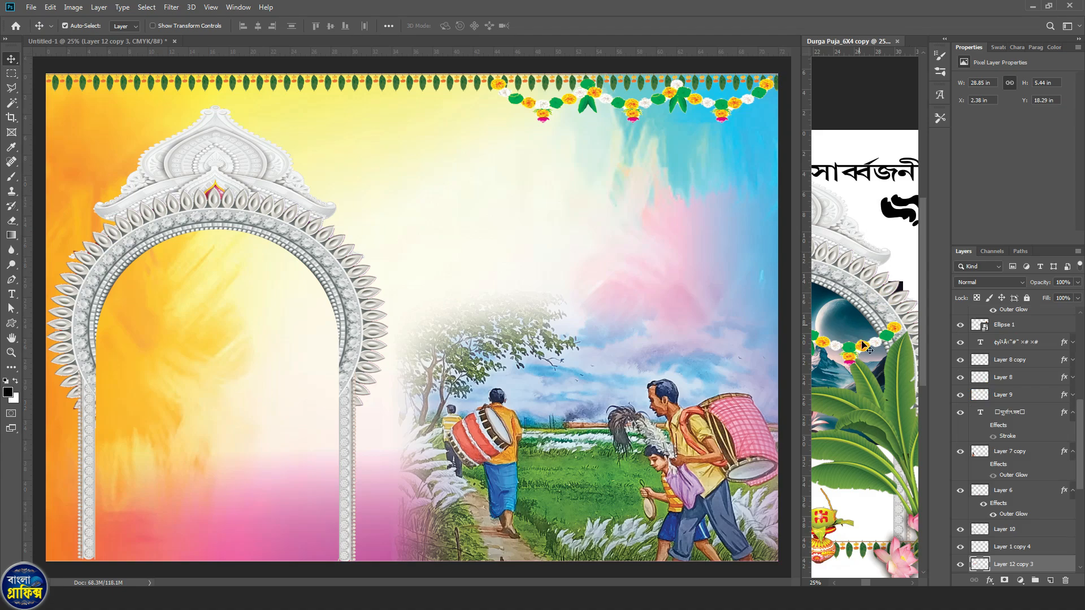
left_click_drag(861, 359, 865, 388)
left_click_drag(822, 500, 916, 486)
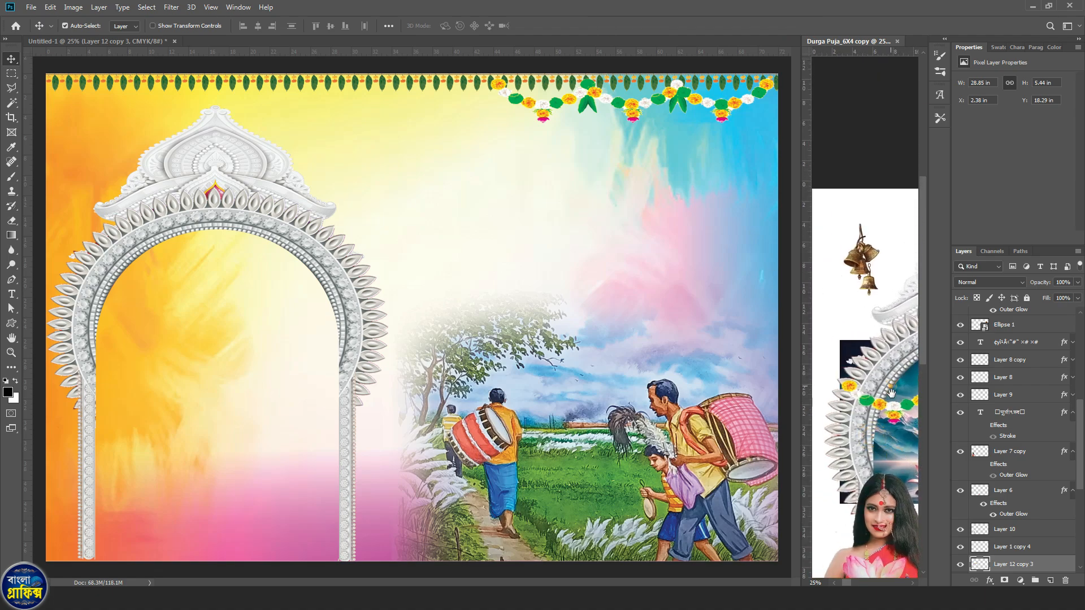
left_click_drag(889, 378, 874, 402)
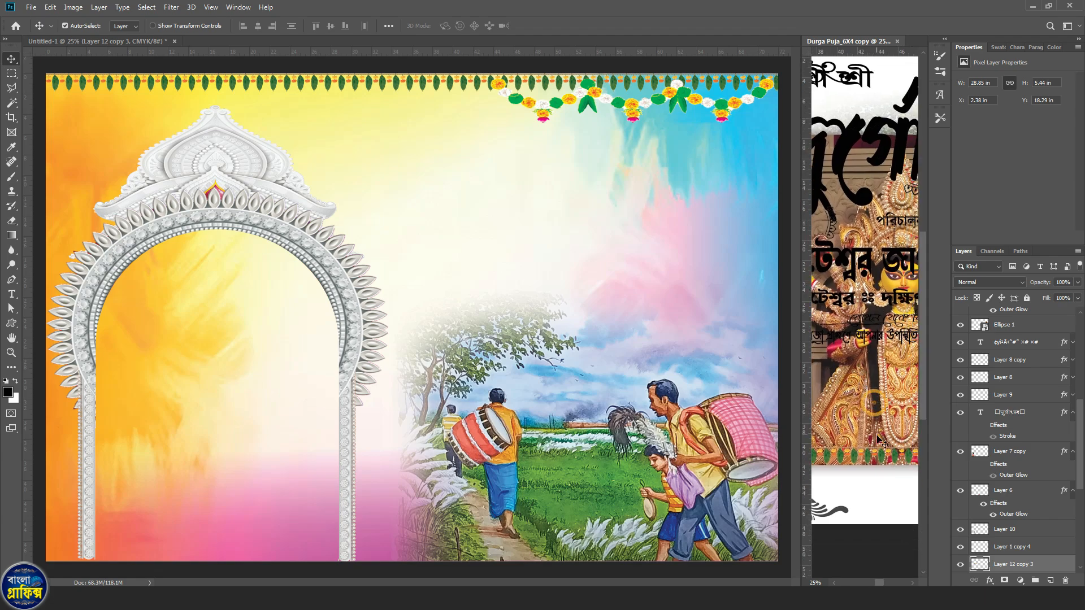
left_click_drag(879, 441, 521, 391)
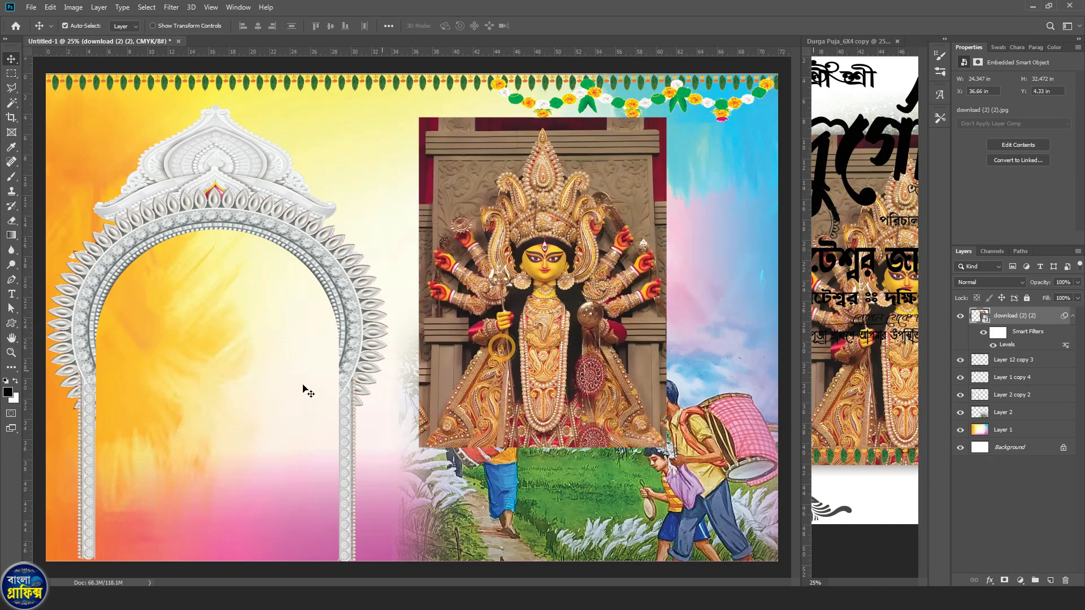
Draw a black rectangle about 1796 × 1692 px over the lower part of the arch opening, layered above the arch
left_click(303, 254)
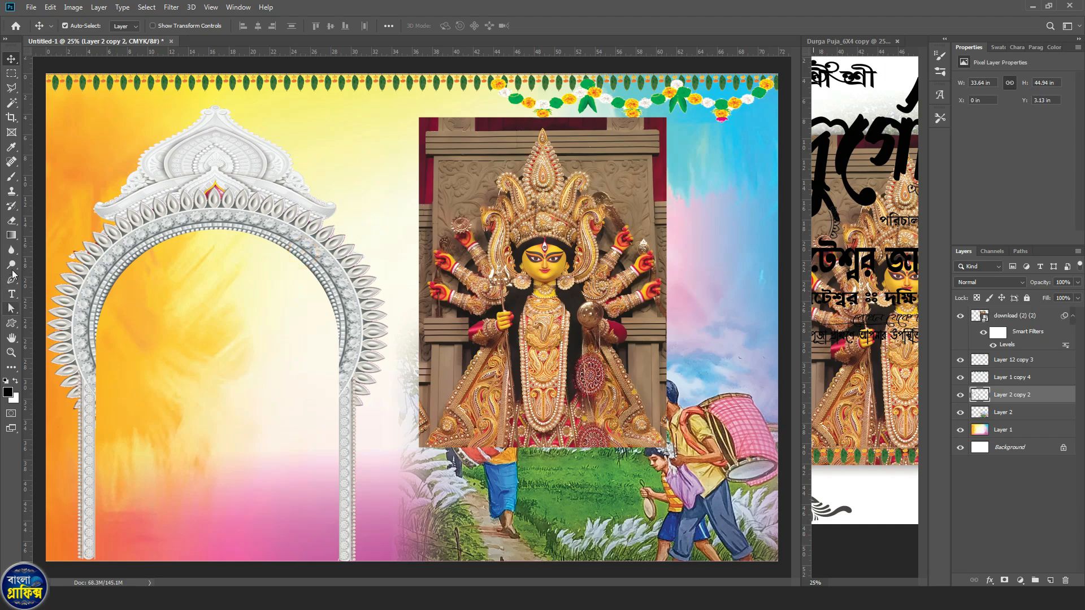
left_click(10, 327)
left_click(62, 324)
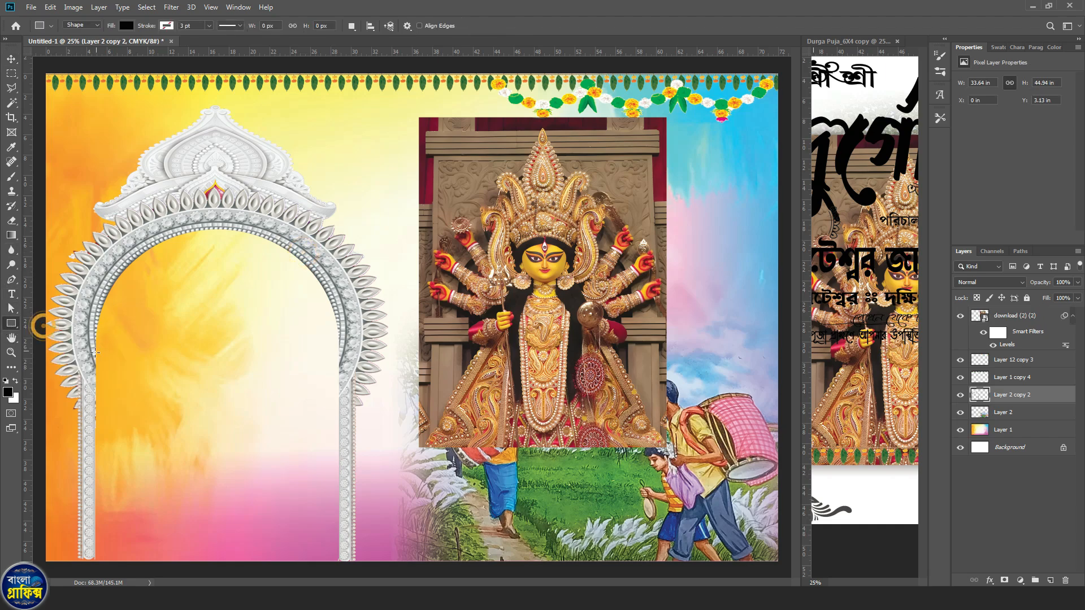
left_click_drag(90, 358, 343, 562)
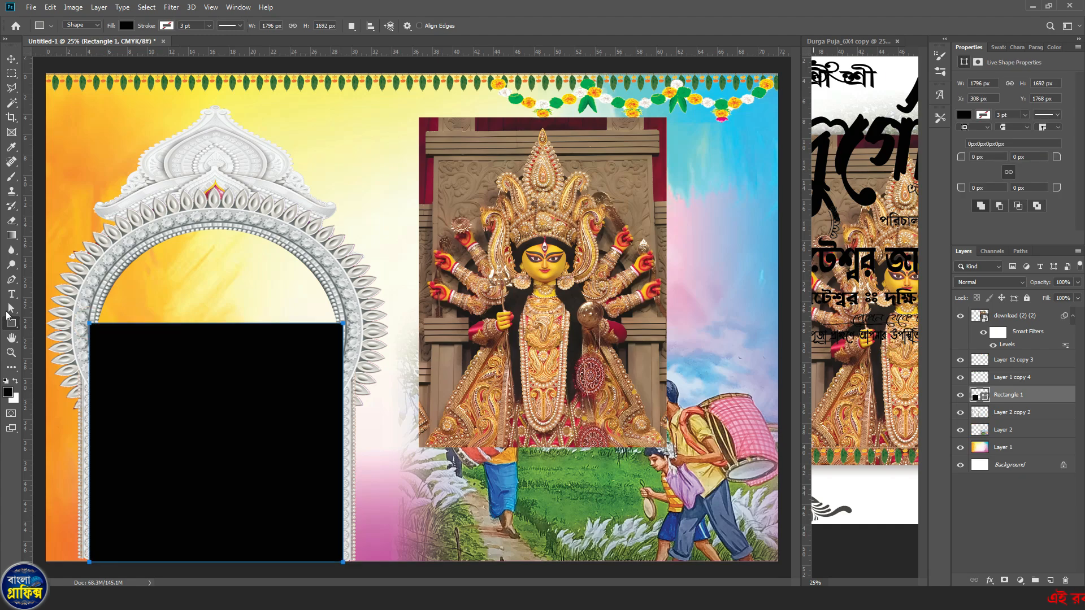
Draw a black ellipse about 1808 × 1536 px and move it up into the arch's curved opening
right_click(7, 326)
left_click(35, 345)
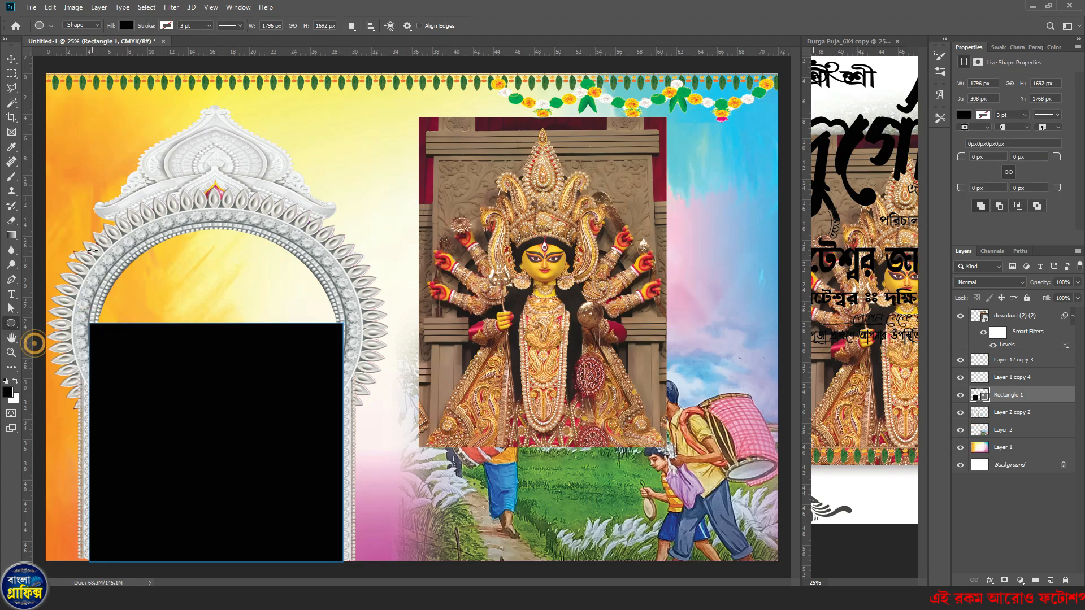
left_click_drag(93, 249, 342, 451)
key("ctrl+t")
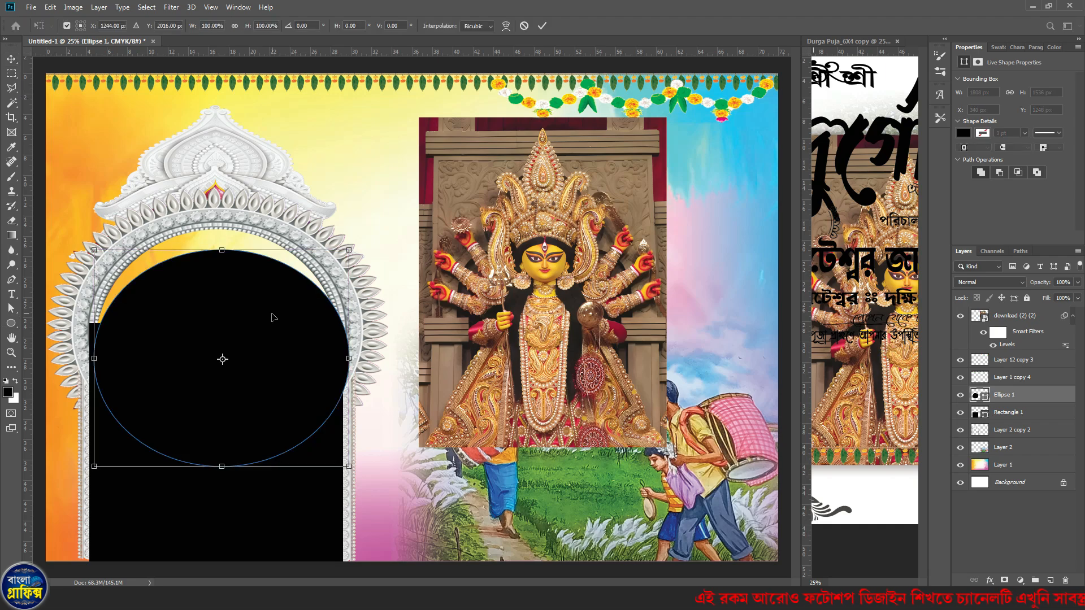
left_click_drag(272, 318, 260, 286)
double_click(260, 286)
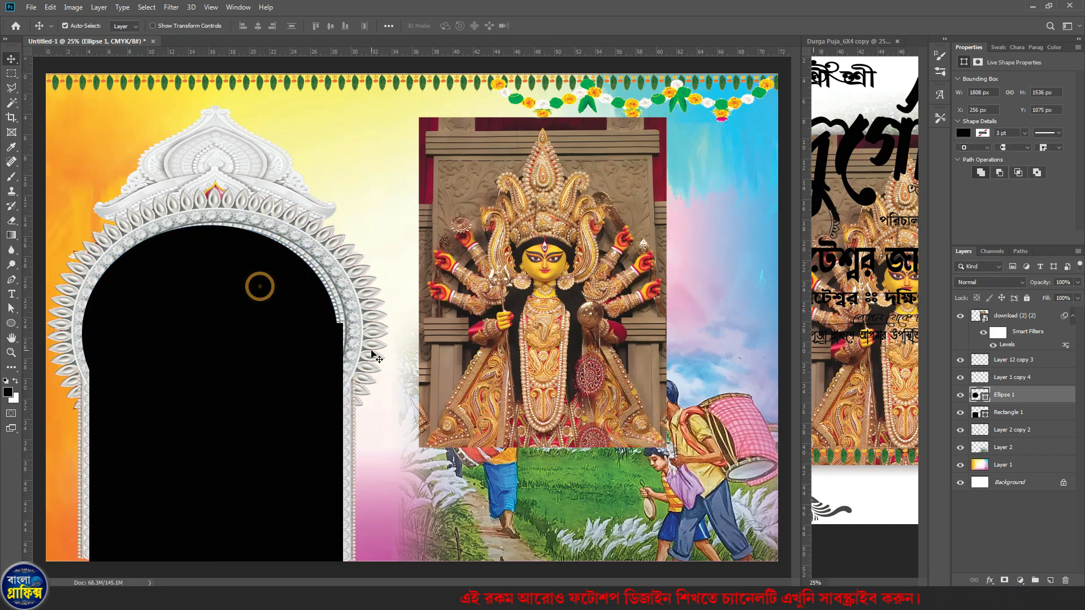
Nudge the ellipse right to X 300 px so it lines up with the rectangle and the arch curve
key("shift+Right")
key("shift+Right")
key("shift+Right")
key("shift+Right")
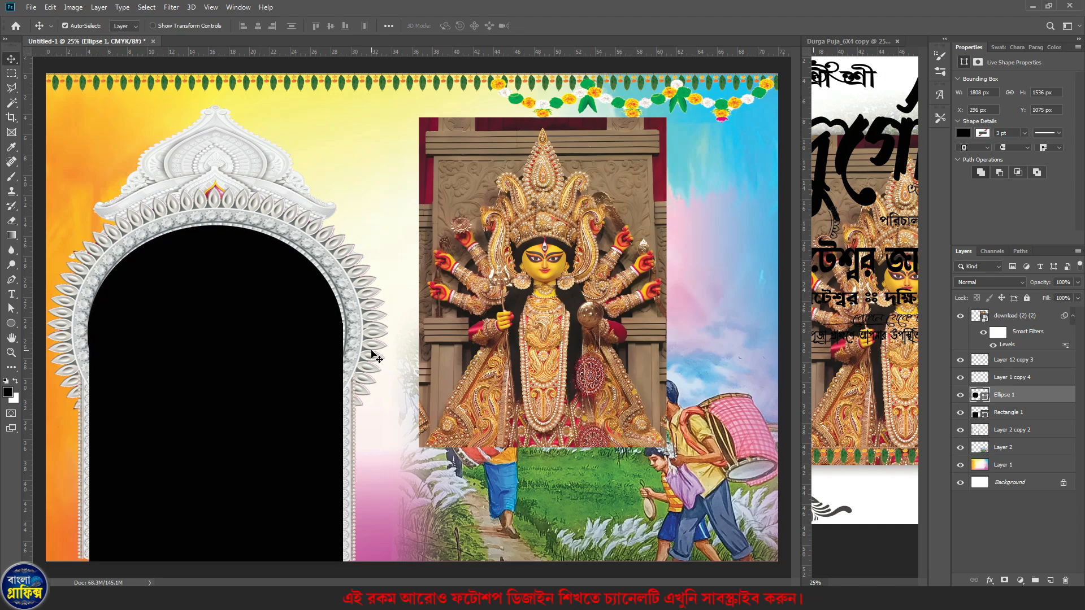
key("Right")
key("Right")
key("Right")
key("Right")
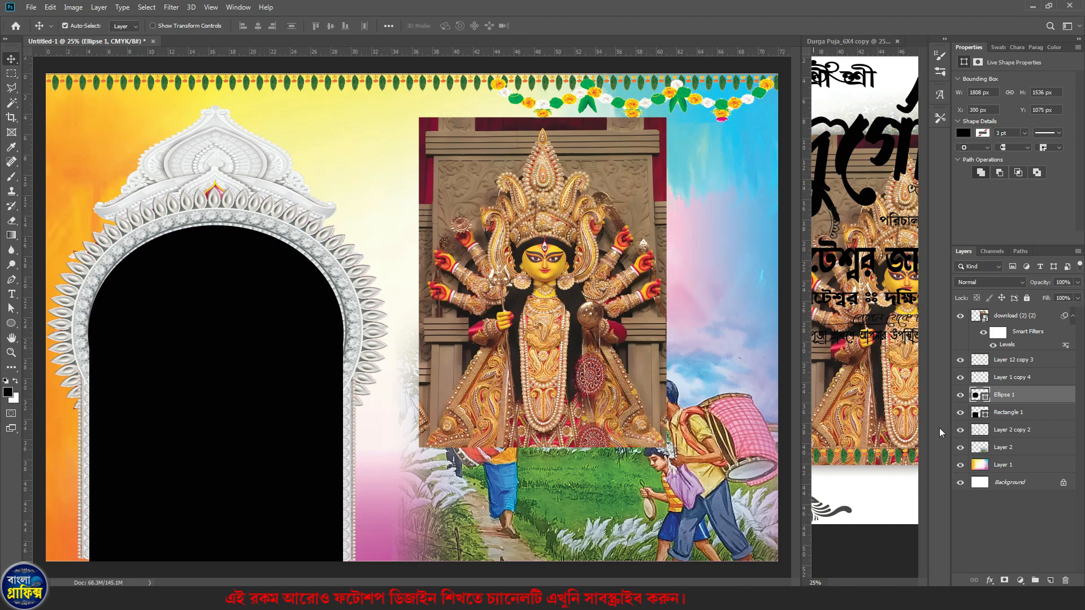
Merge the ellipse and rectangle into one shape layer and move it beneath the arch layer
left_click(1013, 413, "shift")
key("ctrl+e")
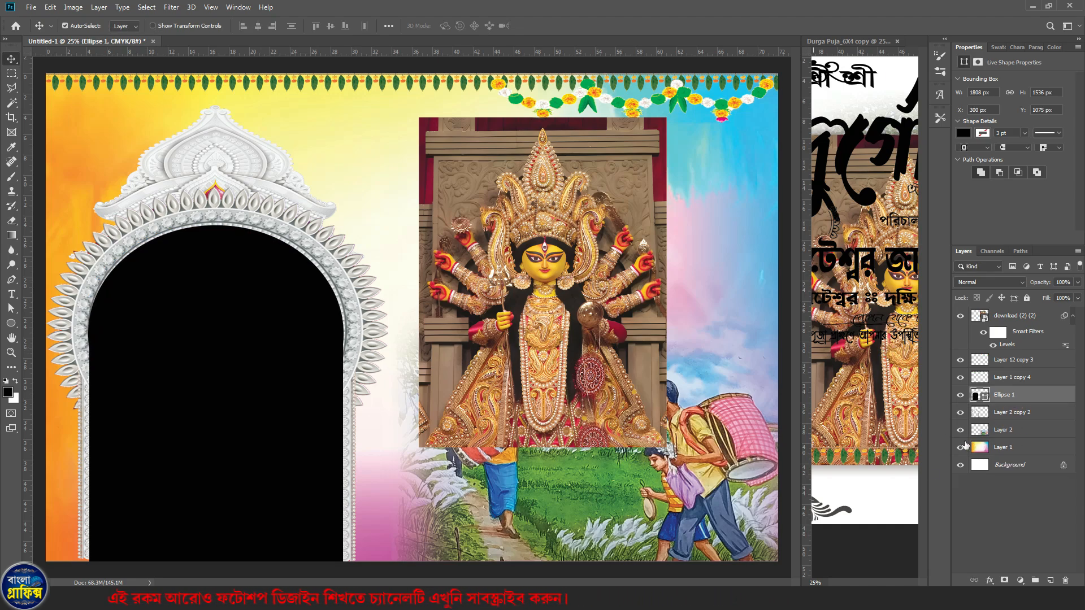
key("ctrl+bracketleft")
With Auto-Select off, move the Durga photo over the arch, reorder its layer directly above the black shape and clip it to that shape
left_click(65, 26)
left_click_drag(577, 329, 381, 446)
left_click(158, 428)
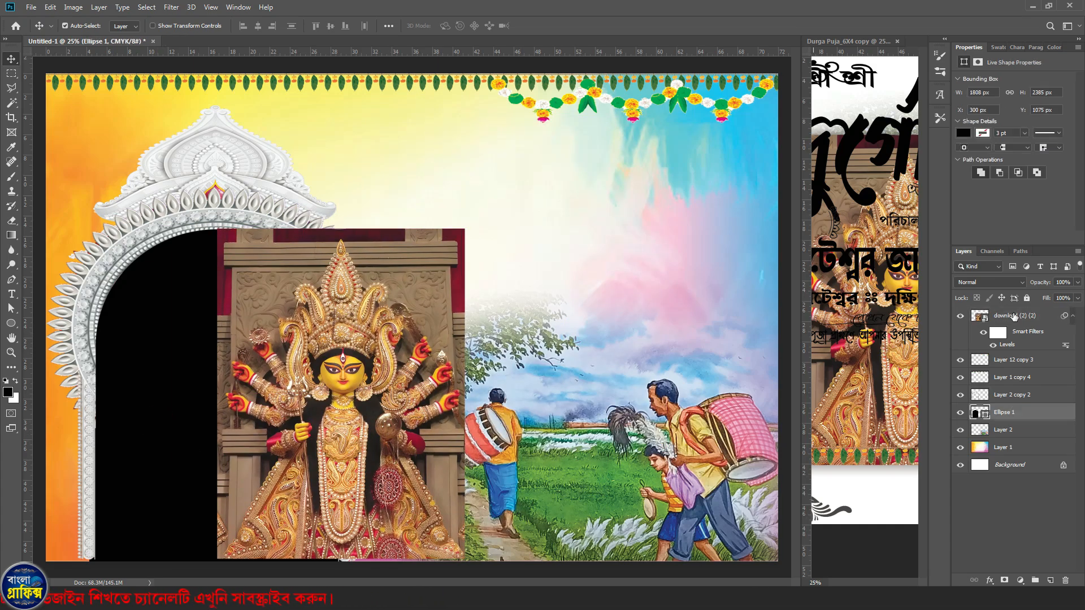
left_click_drag(1015, 317, 1026, 404)
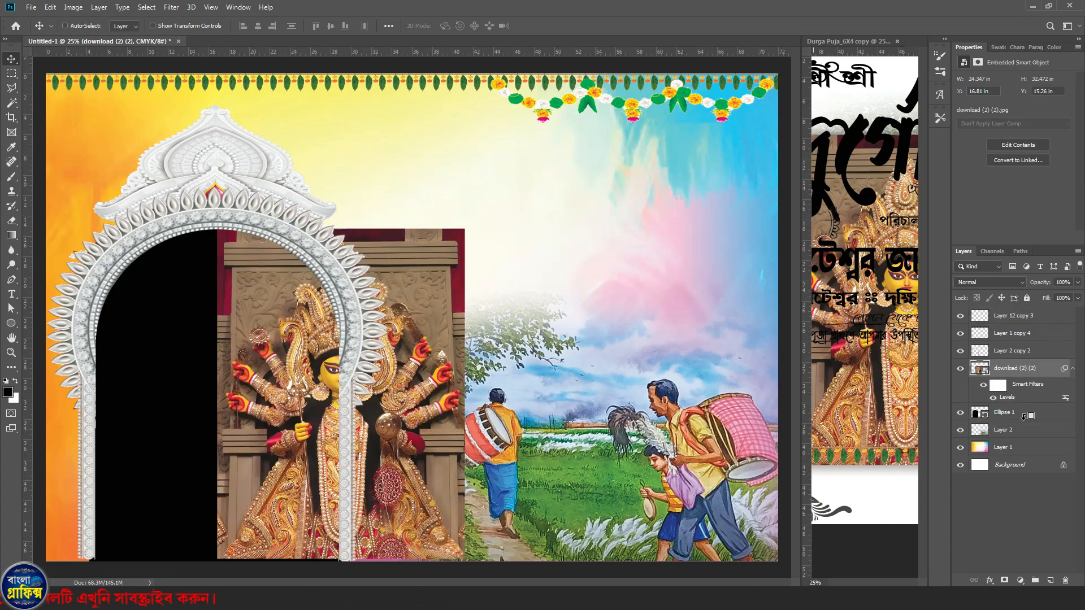
left_click(1024, 415, "alt")
Move the clipped Durga photo left into the arch opening, placing it at X 4.7 in, Y 15.31 in
left_click_drag(299, 410, 190, 399)
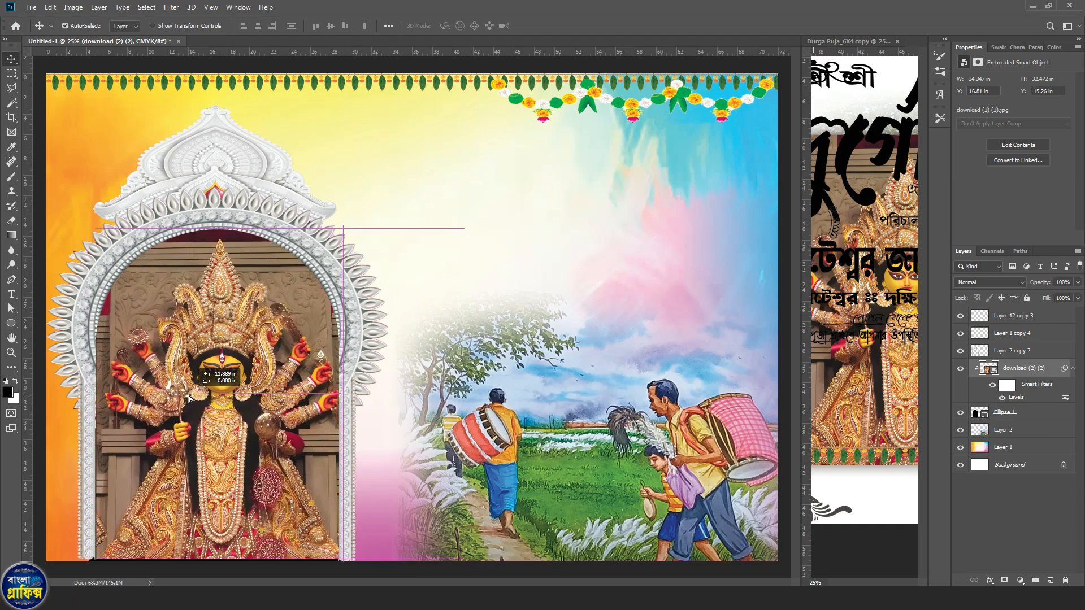
key("ctrl+t")
key("Return")
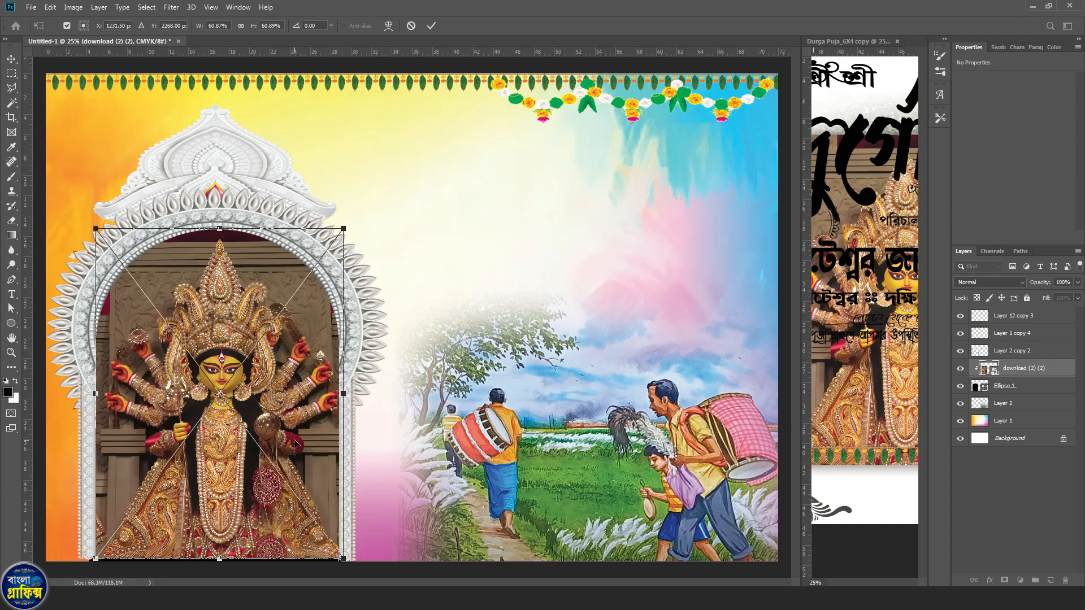
key("Down")
key("Left")
key("Left")
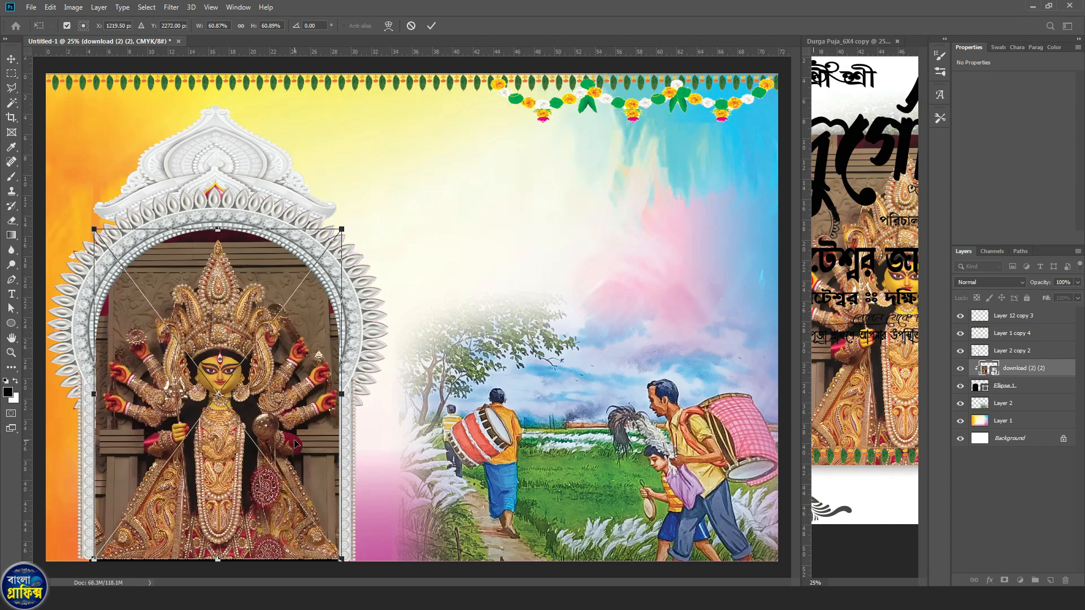
key("Left")
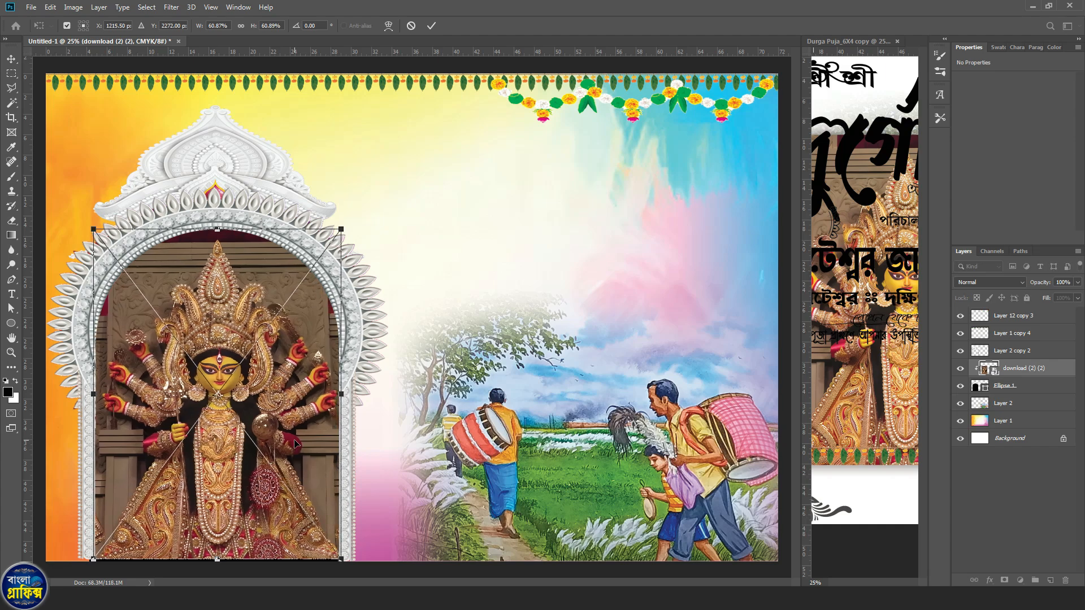
key("Return")
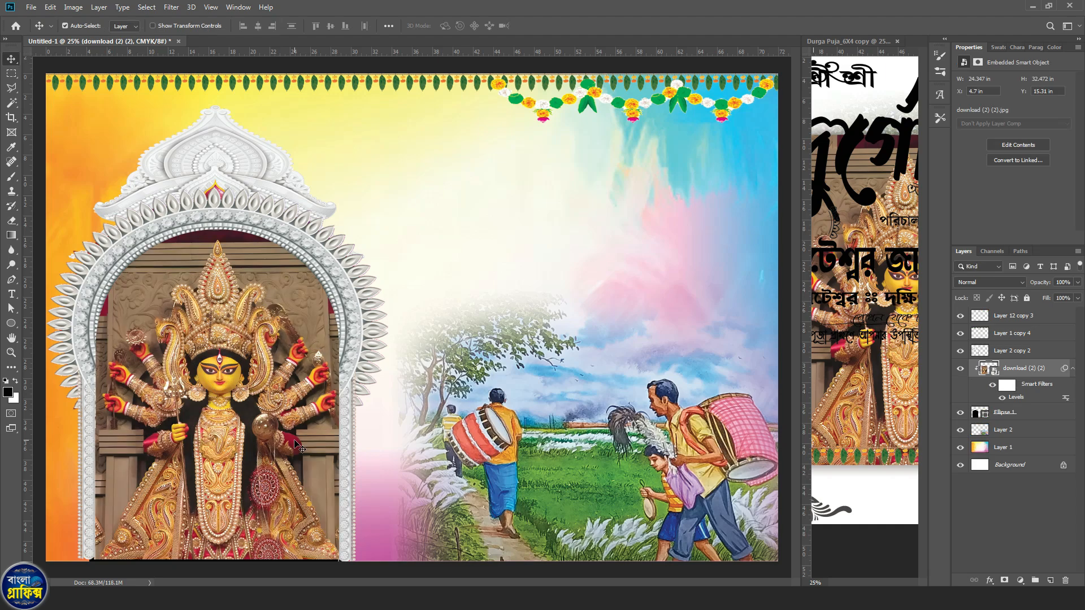
Nudge the Durga photo up inside the arch to Y 15.04 in
key("Up")
key("Up")
key("Up")
key("Up")
key("Up")
key("Up")
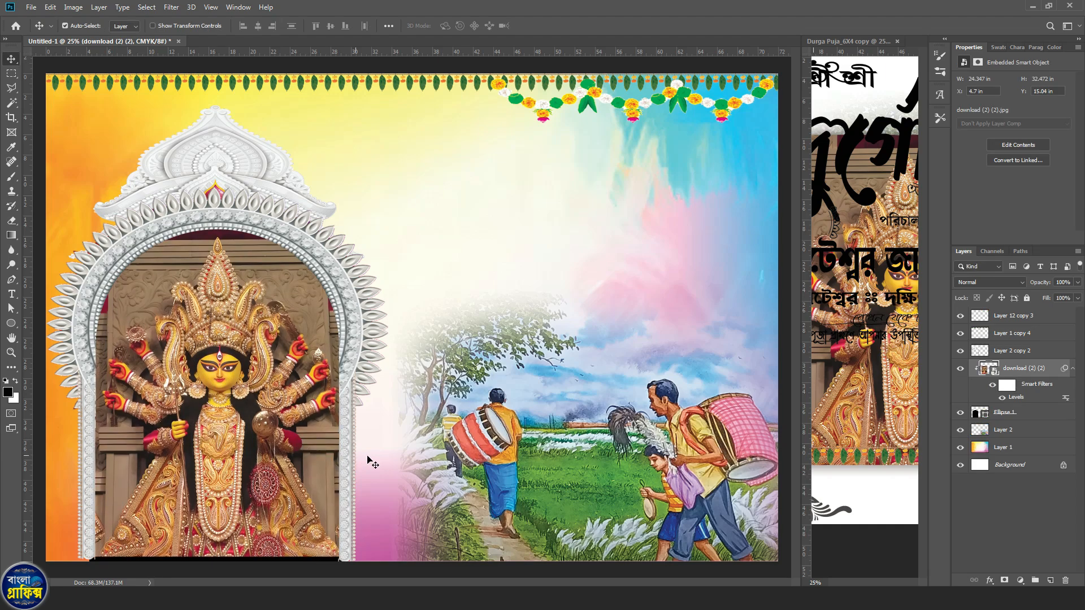
Copy the Shiva picture from the source file directly above the background artwork layer and place it in the banner's upper-left corner at X -7.14 in, Y 0 in
left_click(105, 156)
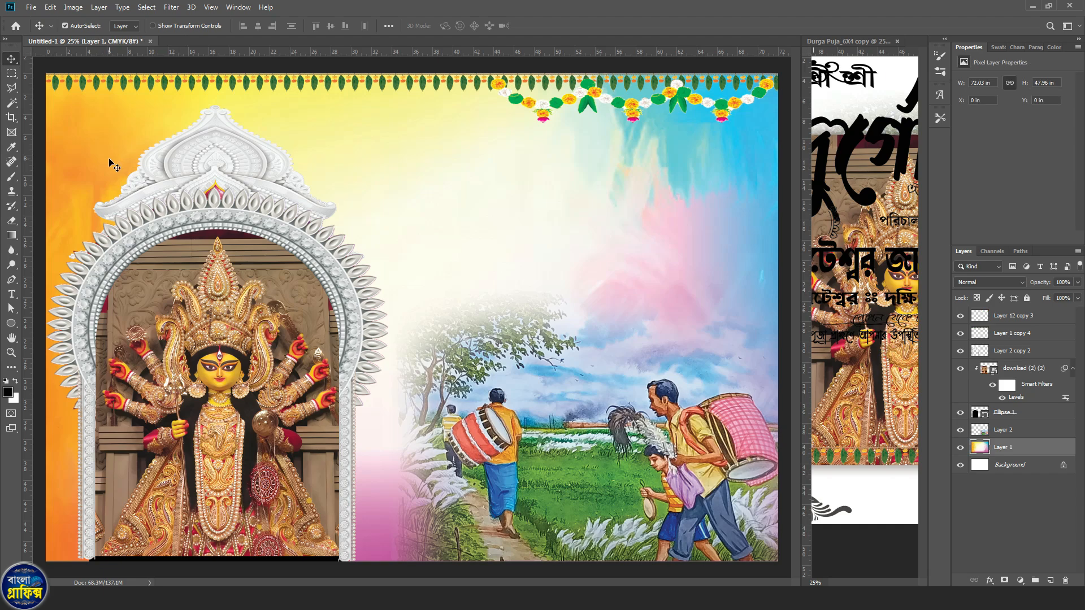
left_click(914, 461)
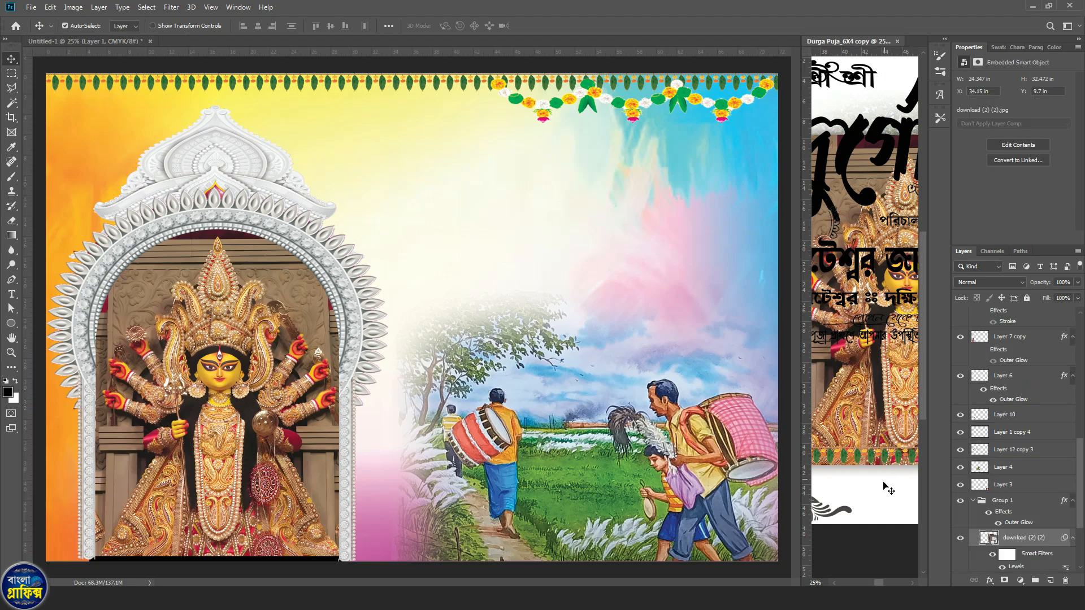
scroll(876, 491, "right", 10)
scroll(876, 491, "left", 10)
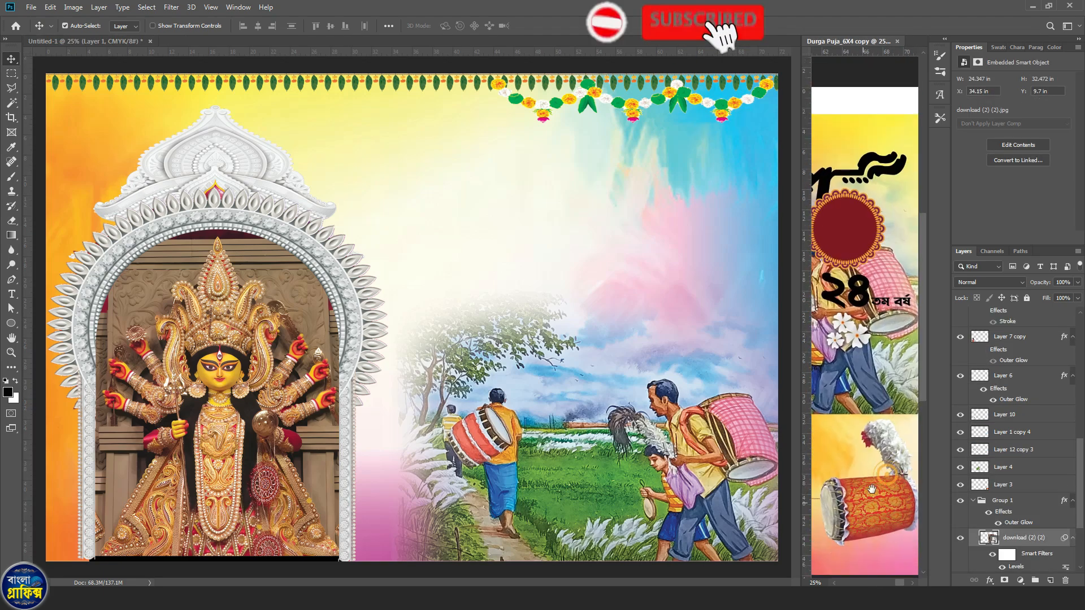
scroll(866, 477, "left", 15)
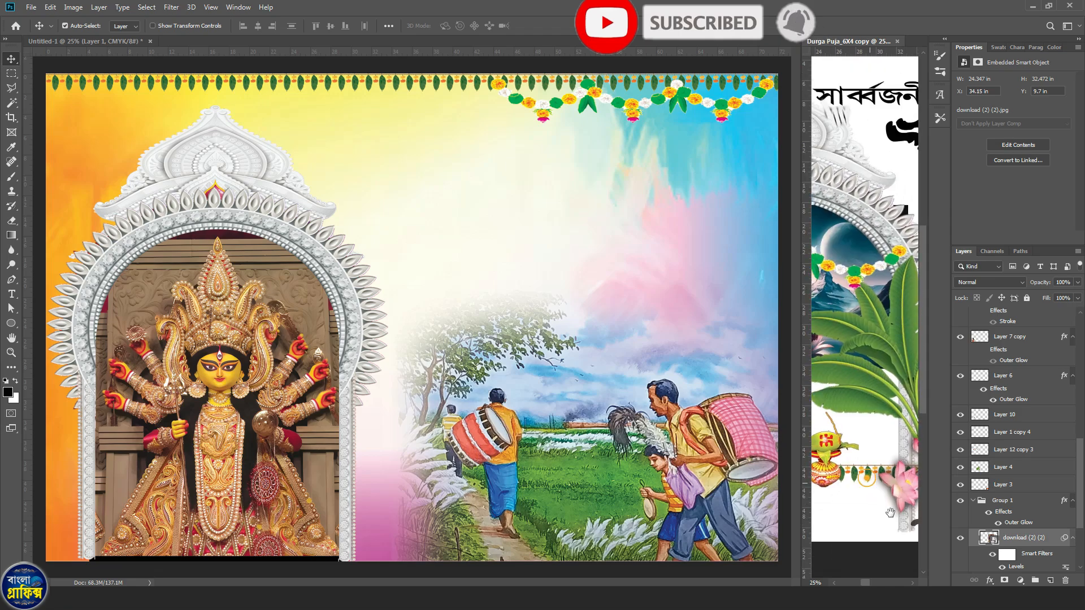
left_click(858, 329)
left_click_drag(858, 328, 514, 297)
left_click_drag(545, 261, 139, 181)
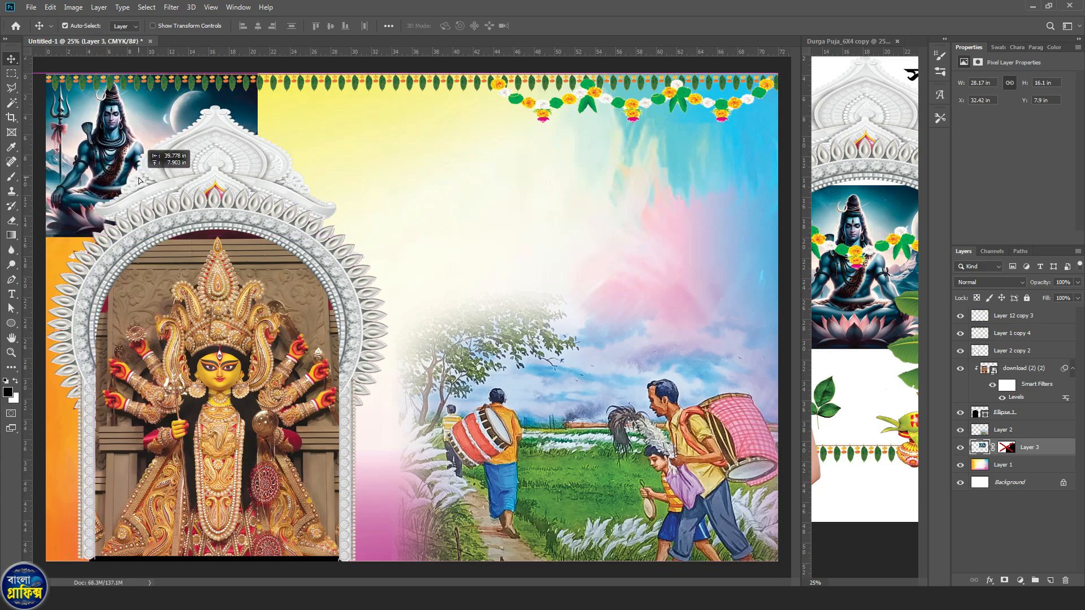
key("shift+Right")
key("shift+Right")
key("shift+Right")
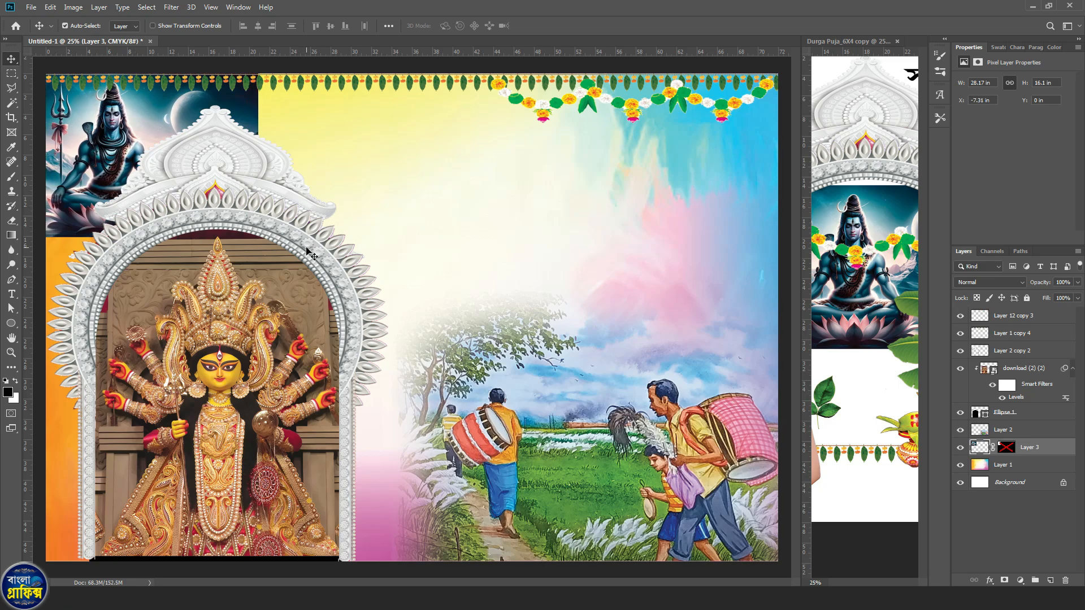
Enable the Shiva picture's layer mask so its edges fade into the background
right_click(1004, 451)
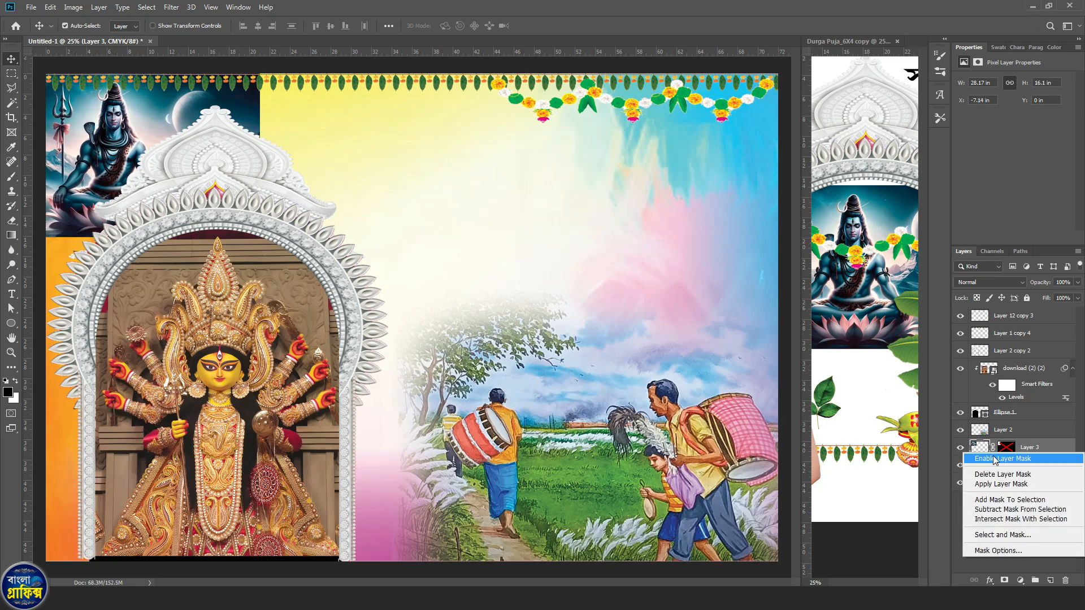
left_click(1002, 458)
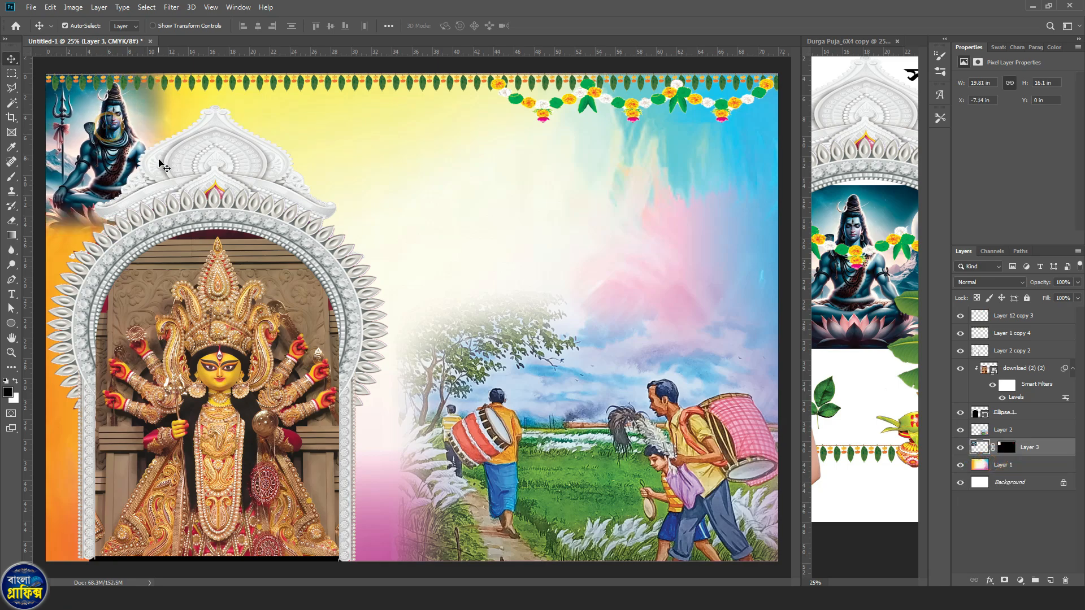
key("shift+Right")
key("shift+Left")
Copy the temple bells from the source file and hang them from the leaf garland between Shiva and the arch, at X 0.01 in, Y -0.59 in
left_click(875, 246)
left_click_drag(823, 91, 896, 255)
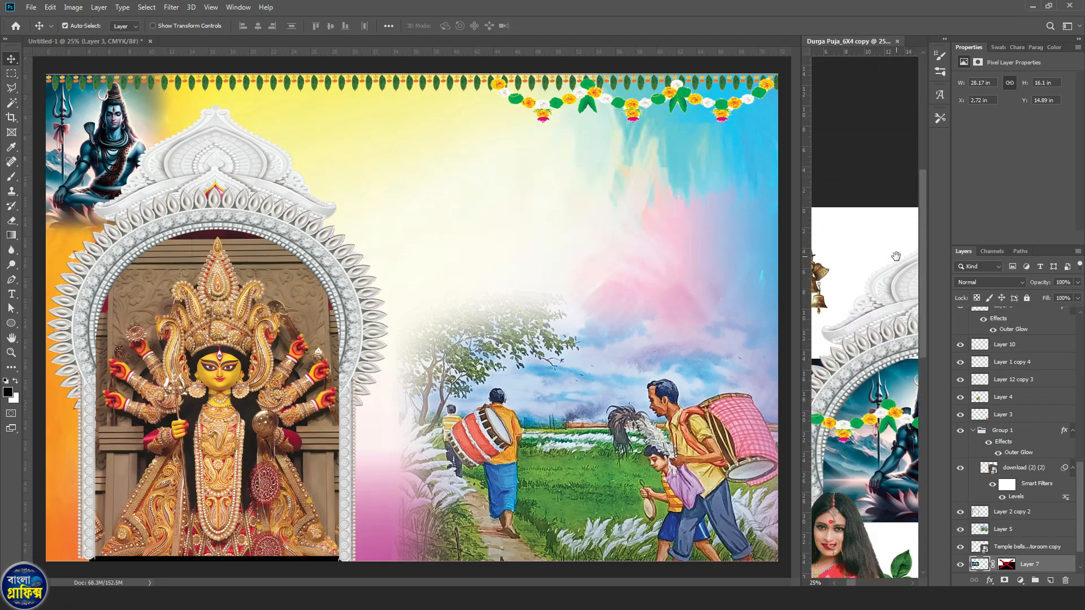
left_click_drag(847, 288, 402, 234)
left_click_drag(149, 111, 351, 380)
left_click(159, 116, "ctrl")
left_click(160, 116, "ctrl")
left_click(159, 116, "ctrl")
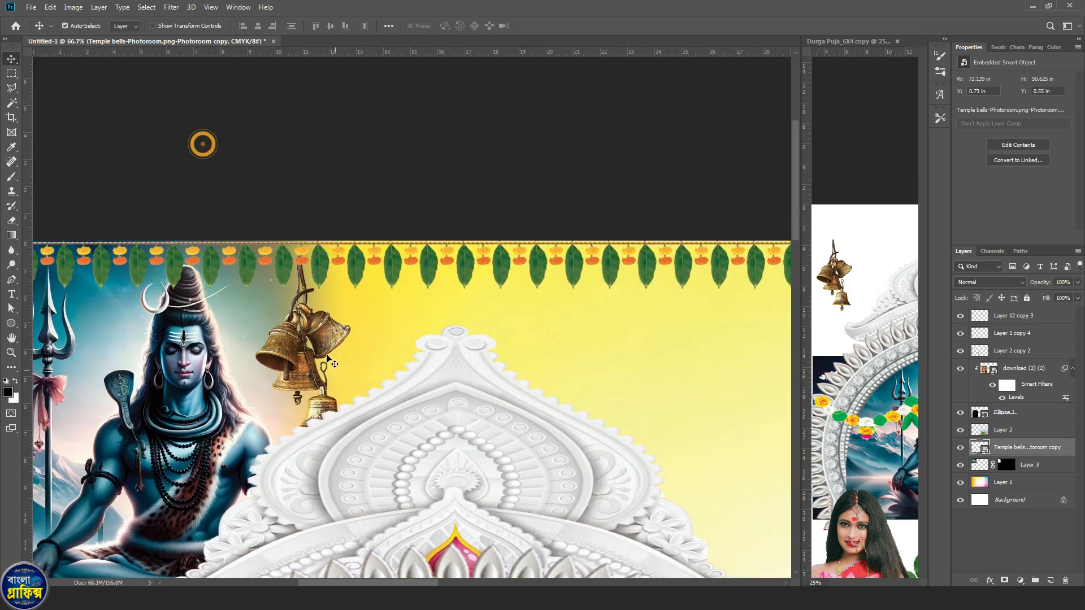
left_click_drag(326, 332, 310, 304)
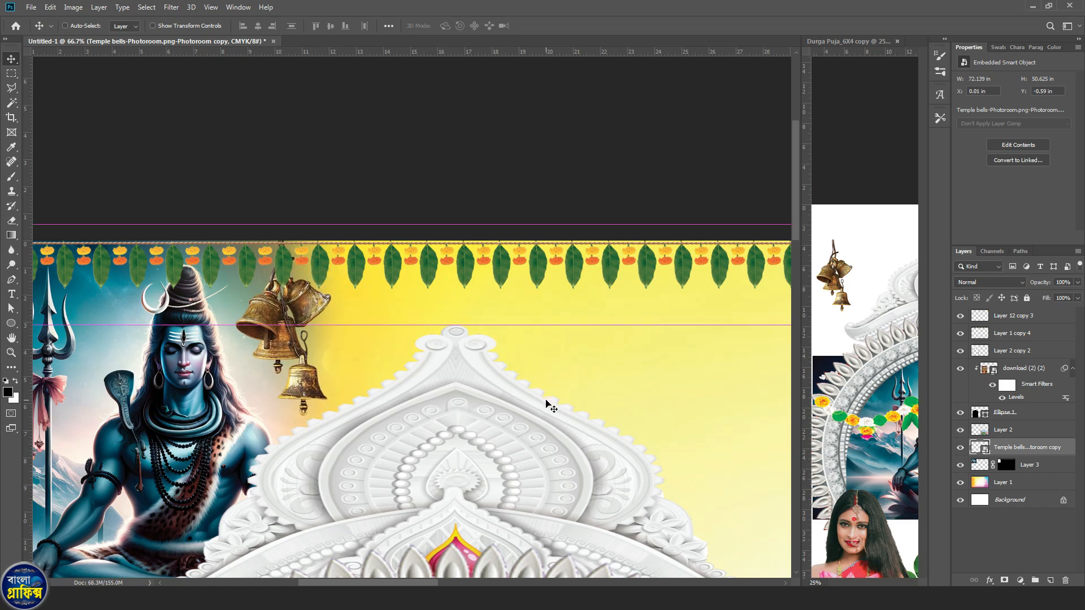
Duplicate the temple bells layer and apply Motion Blur to the lower one with angle 0° and distance 42 pixels
key("ctrl+j")
left_click(1024, 467)
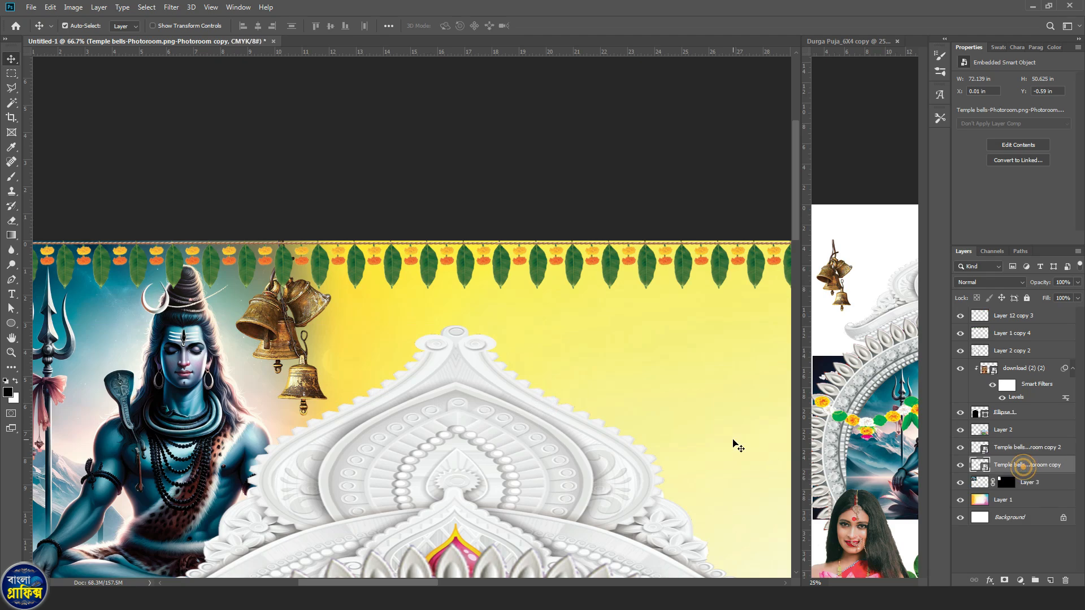
left_click(180, 8)
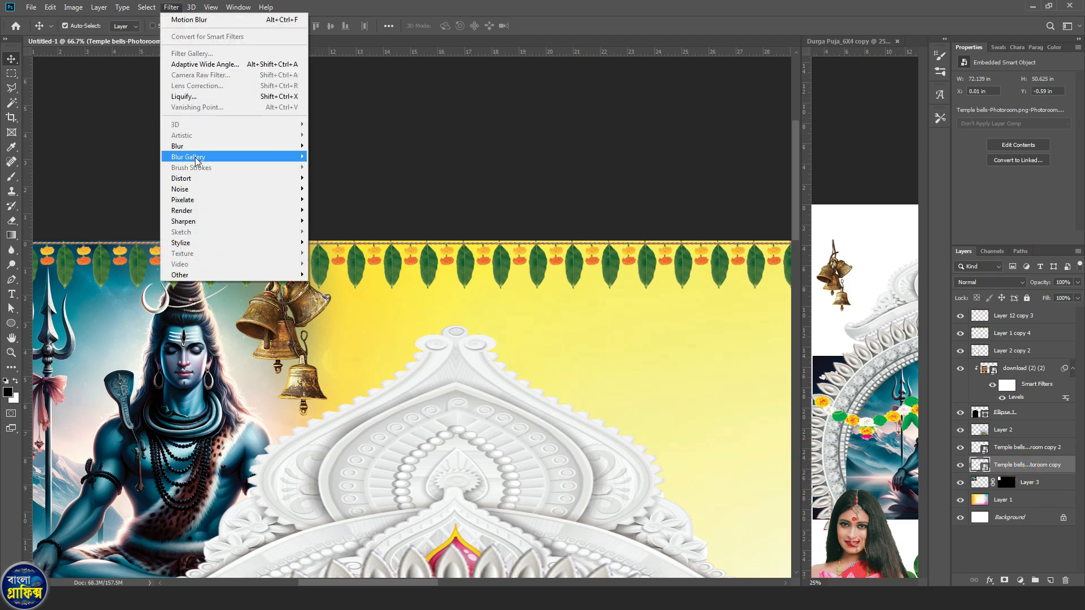
mouse_move(202, 160)
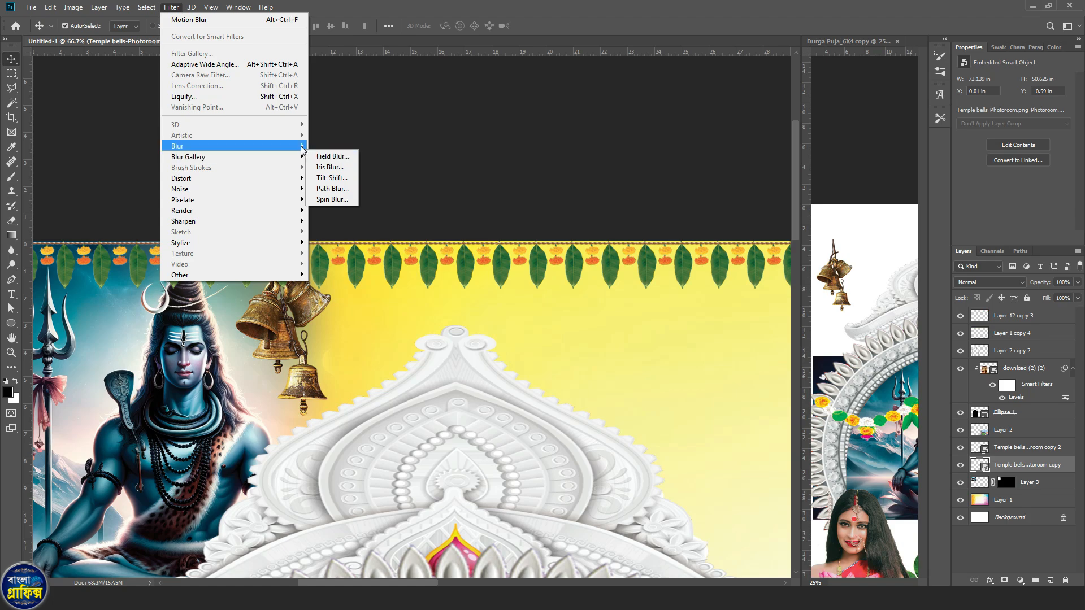
mouse_move(301, 151)
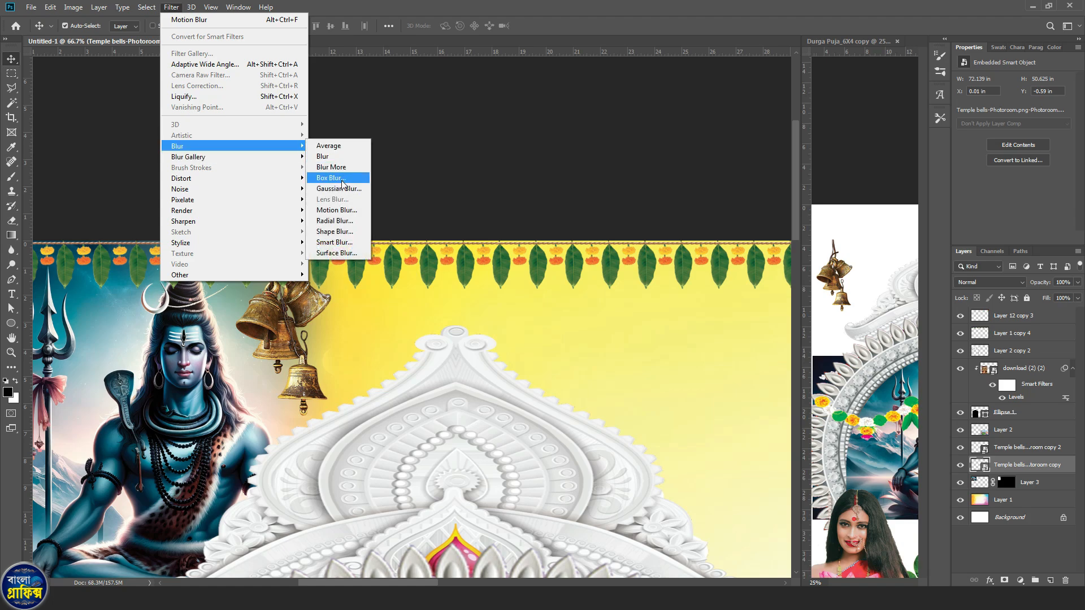
left_click(337, 211)
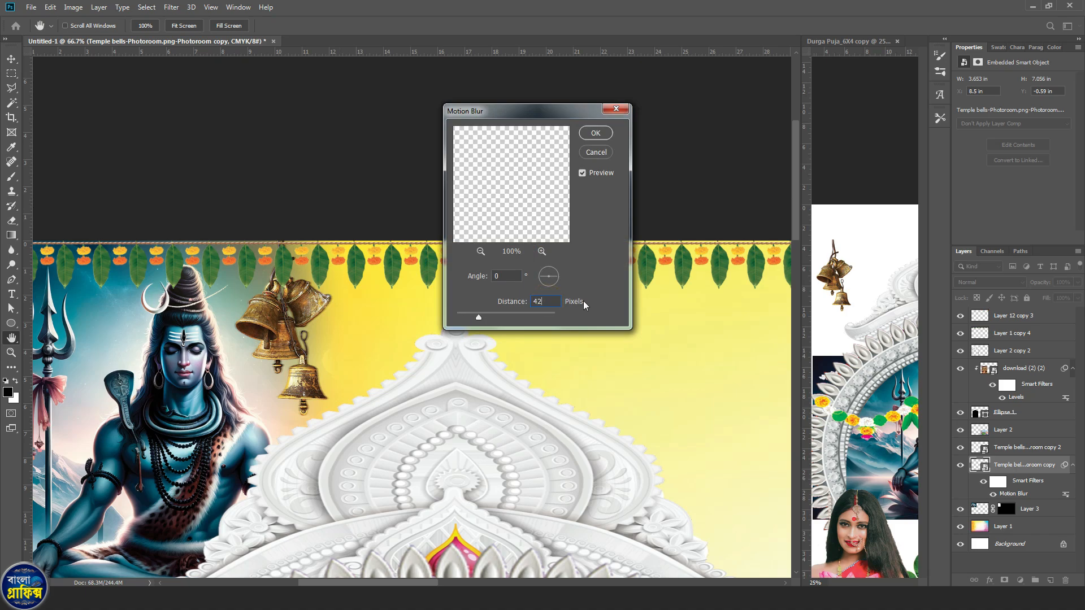
left_click(598, 133)
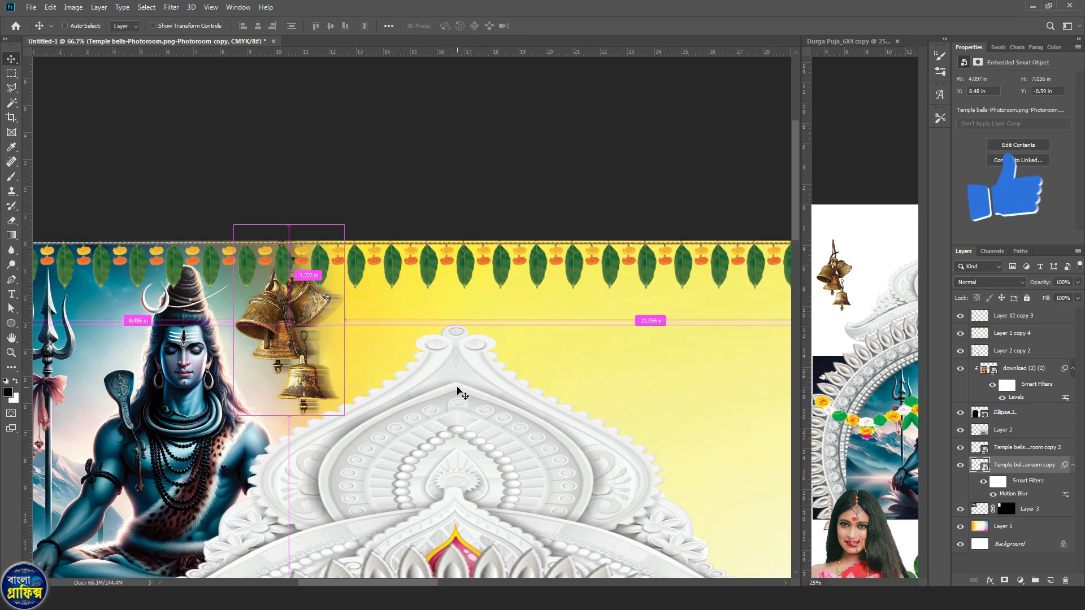
Shift the blurred bells right to X 8.81 in so they form a soft shadow behind the sharp bells
key("ctrl+minus")
key("ctrl+t")
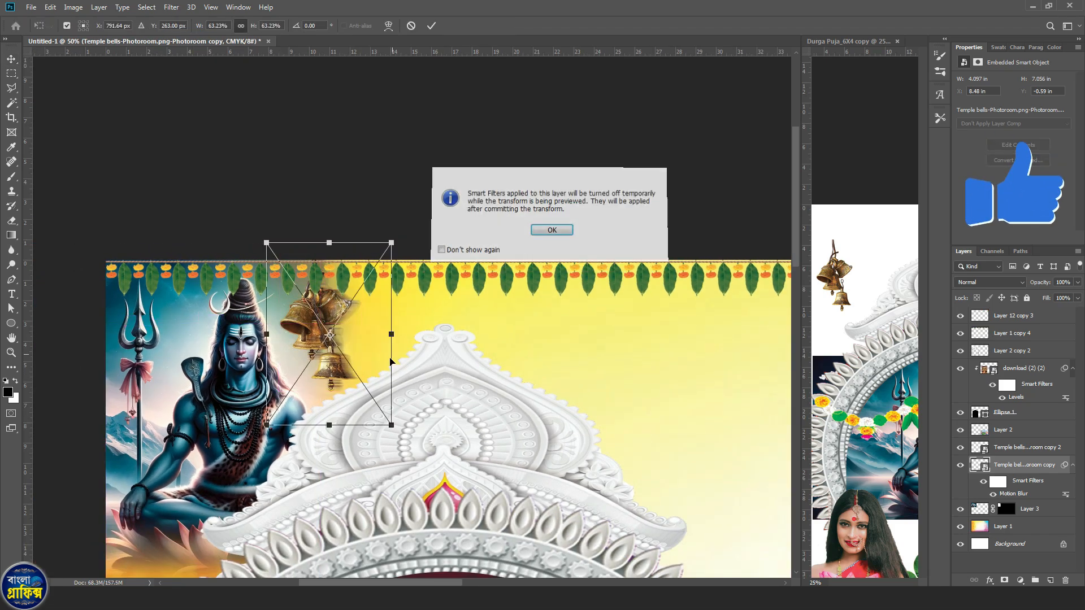
key("Return")
double_click(347, 380)
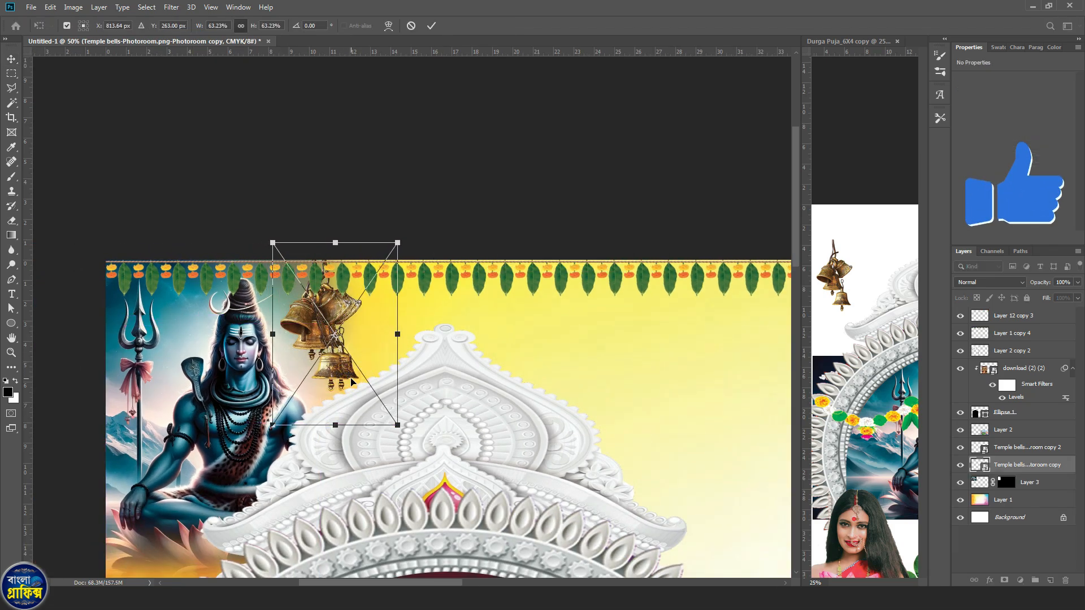
key("Right")
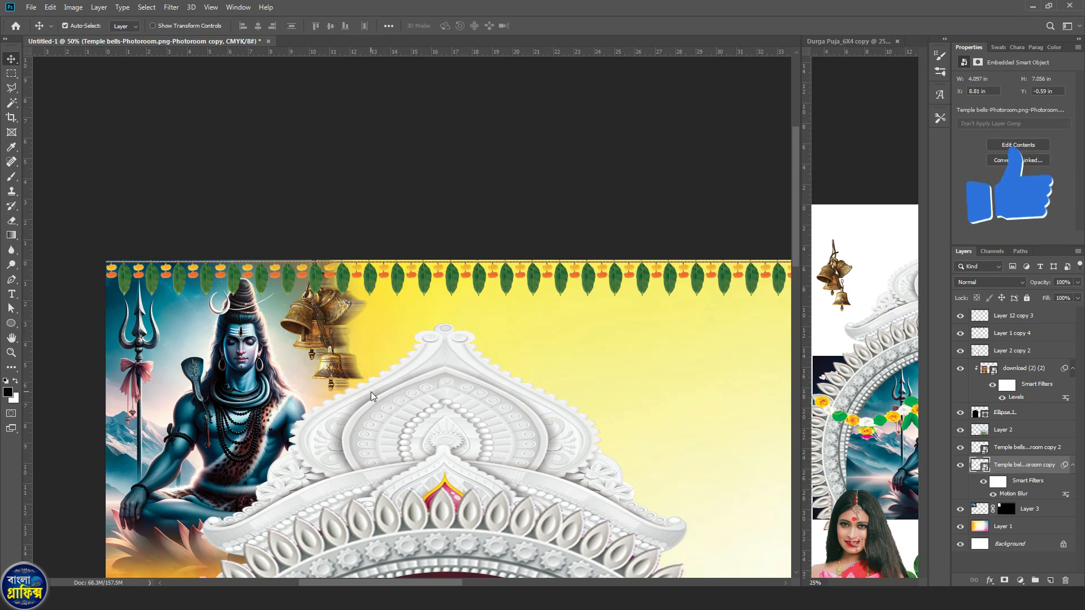
scroll(390, 394, "down", 4)
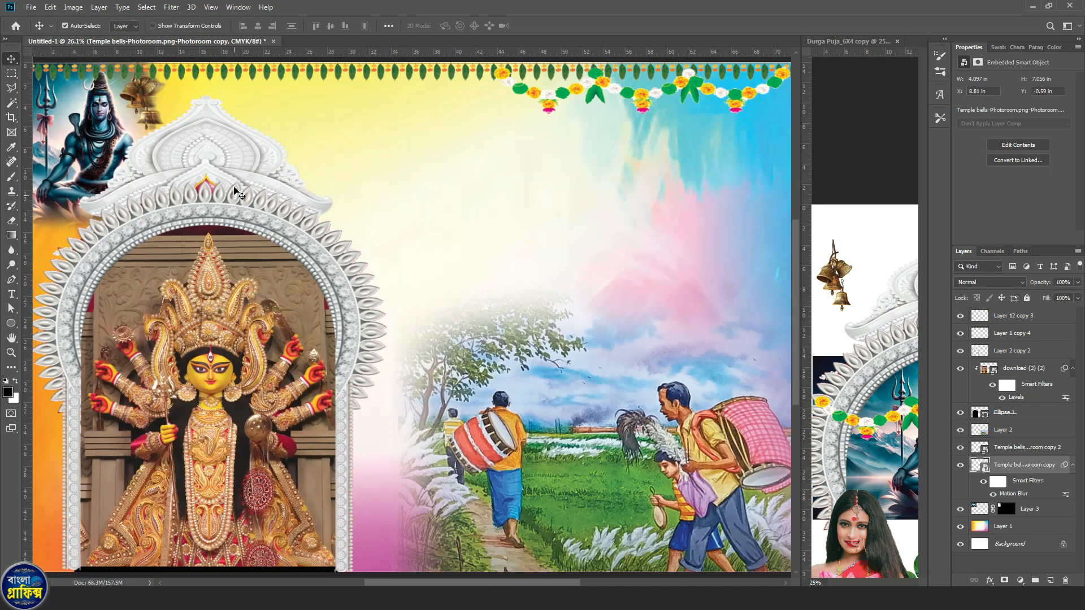
Copy the woman holding a lotus from the source file above the arch layer and place her over the arch's lower-right pillar at X 23.19 in, Y 27.71 in
left_click(234, 181)
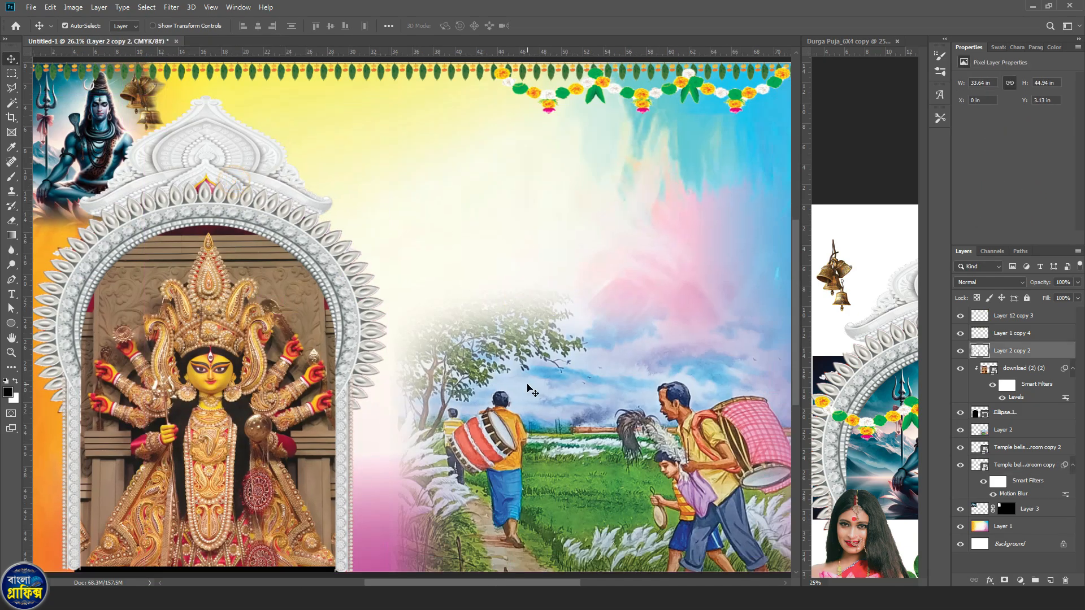
left_click(922, 481)
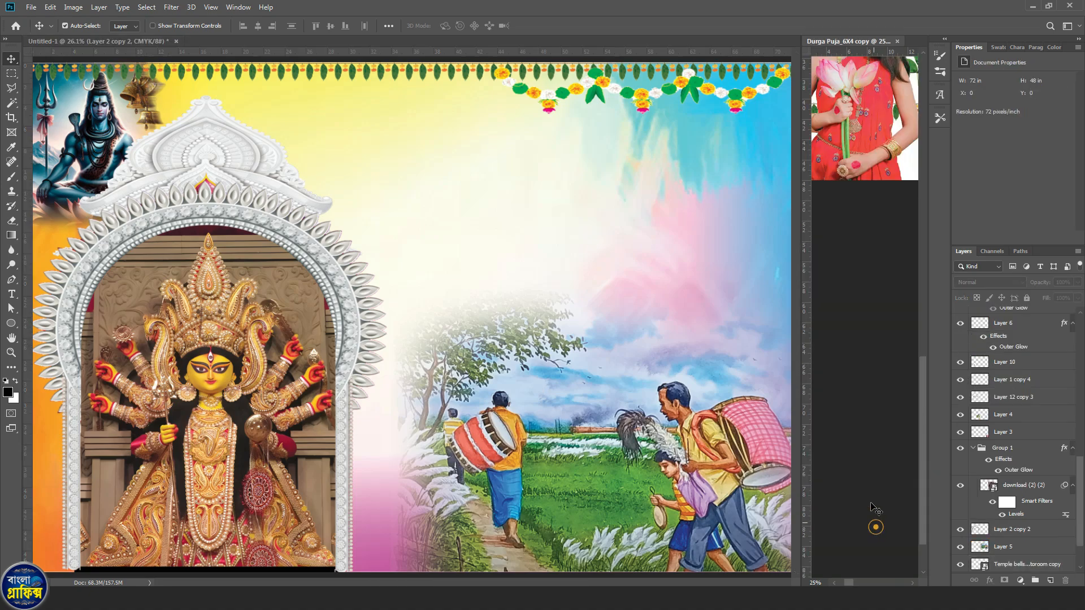
left_click(848, 163)
left_click_drag(842, 234, 432, 494)
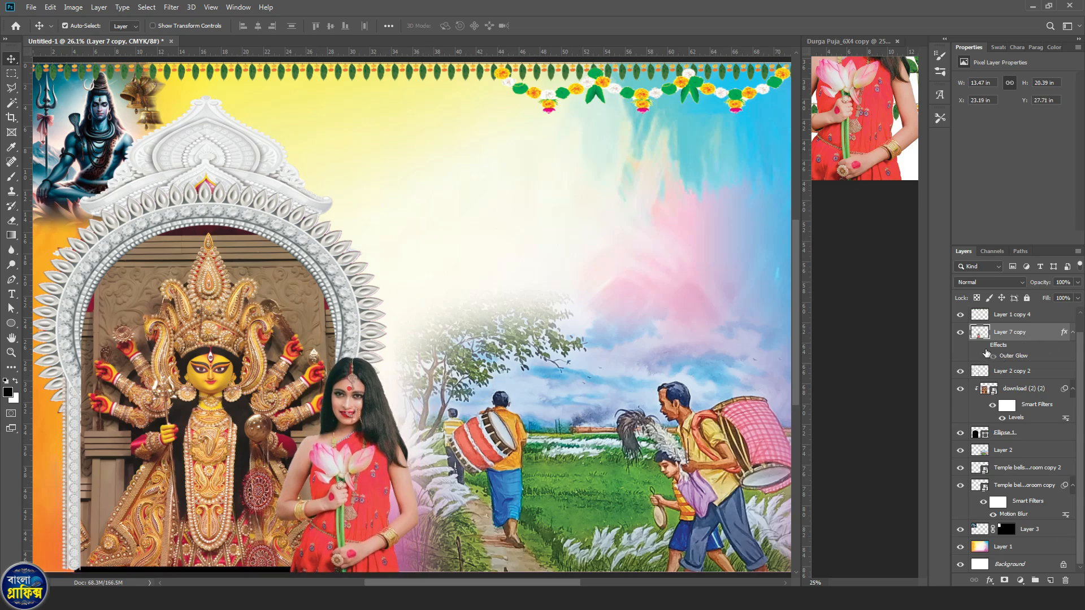
Turn on the woman's layer effects and accept a white Outer Glow with size 90 px
left_click(983, 345)
double_click(1007, 357)
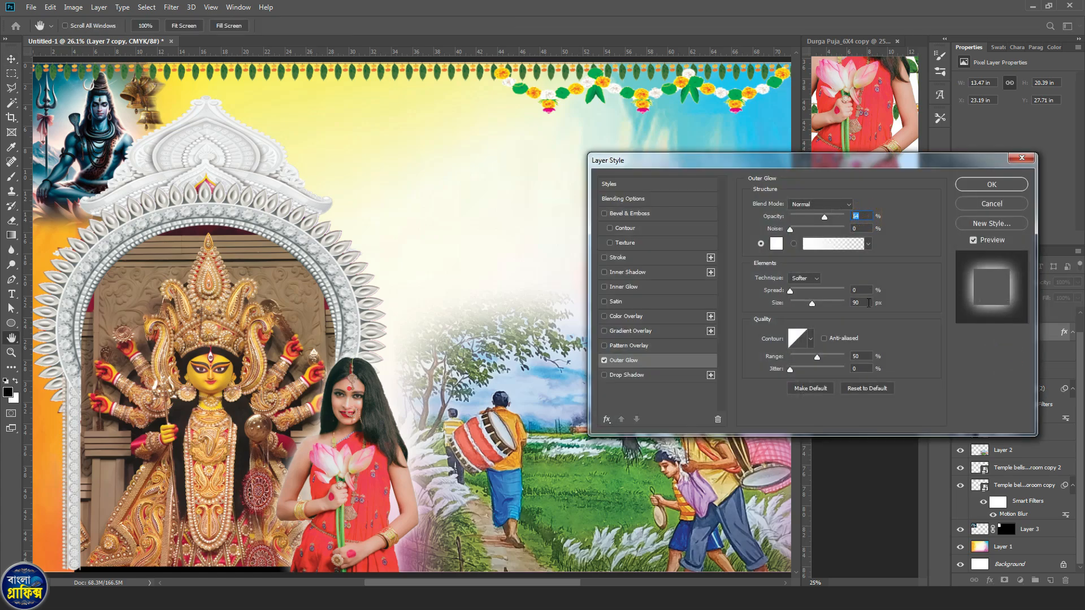
left_click(992, 186)
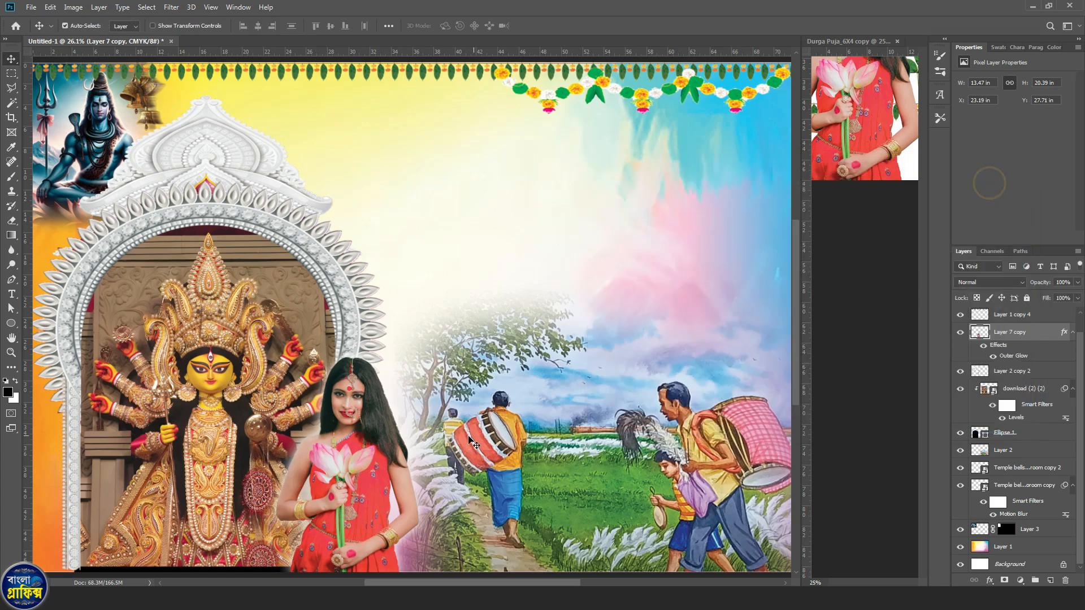
Copy the kalash pot with leaves from the source file into the banner's lower-left corner at X 0 in, Y 40.25 in, above all layers
left_click(551, 462)
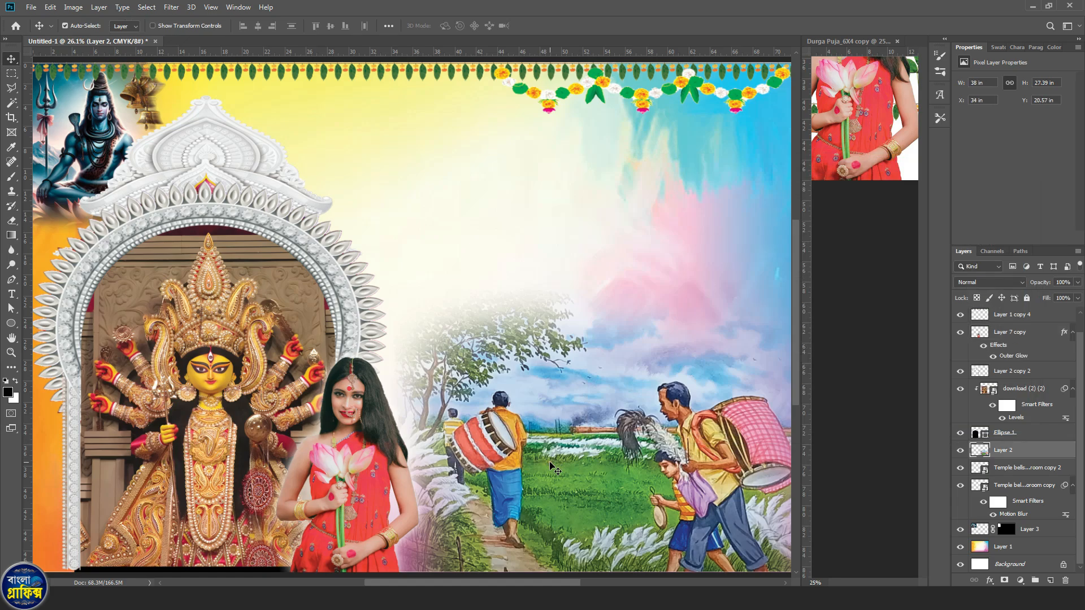
left_click_drag(657, 396, 628, 410)
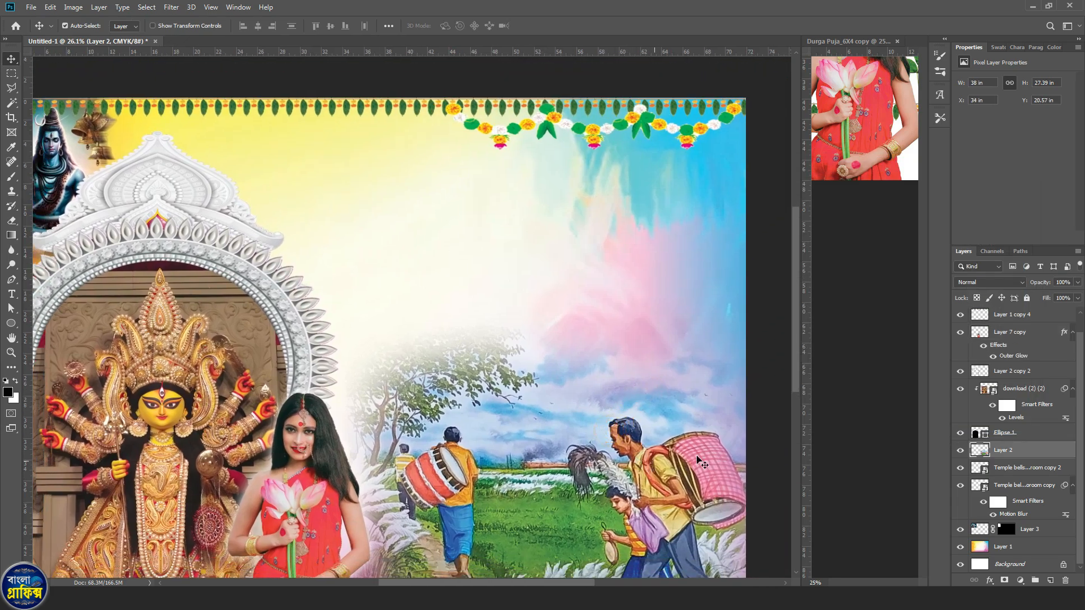
left_click(900, 315)
left_click_drag(889, 239, 814, 356)
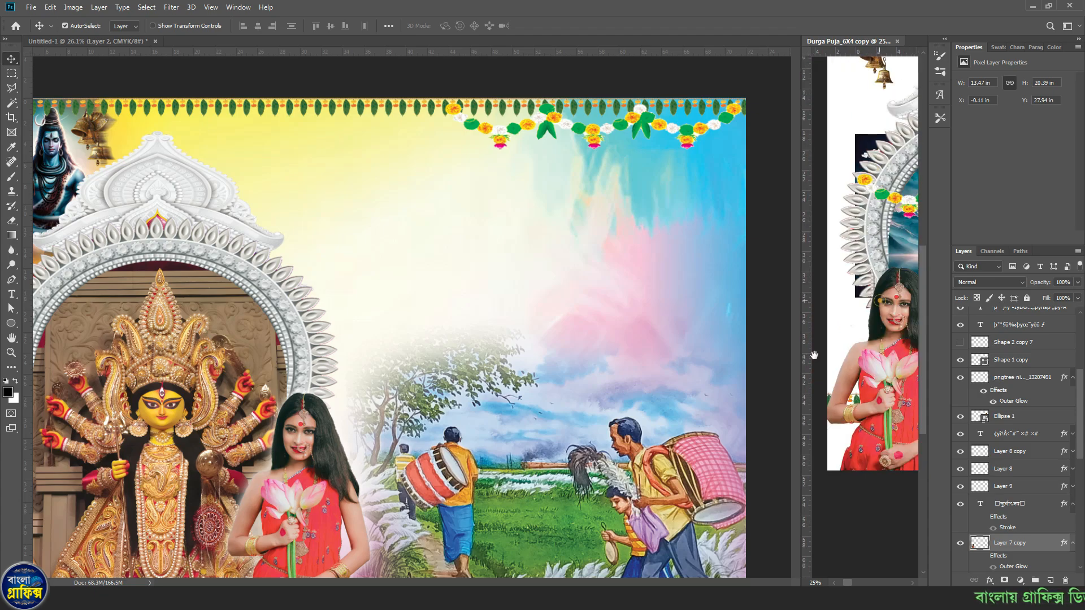
left_click_drag(880, 301, 816, 372)
left_click_drag(905, 411, 857, 379)
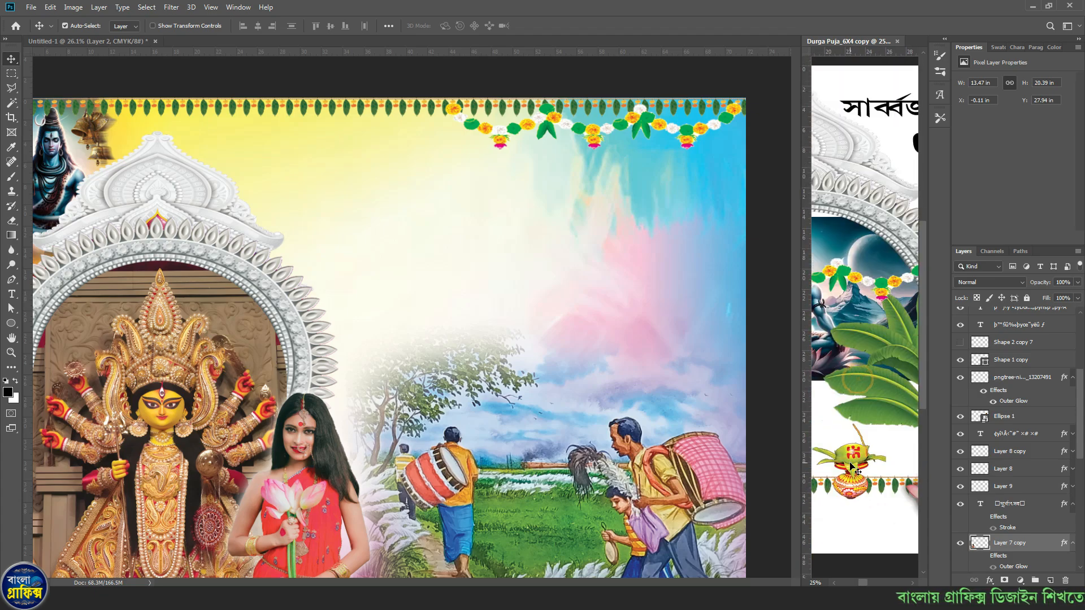
left_click_drag(856, 455, 182, 453)
key("ctrl+shift+bracketright")
key("Left")
key("Left")
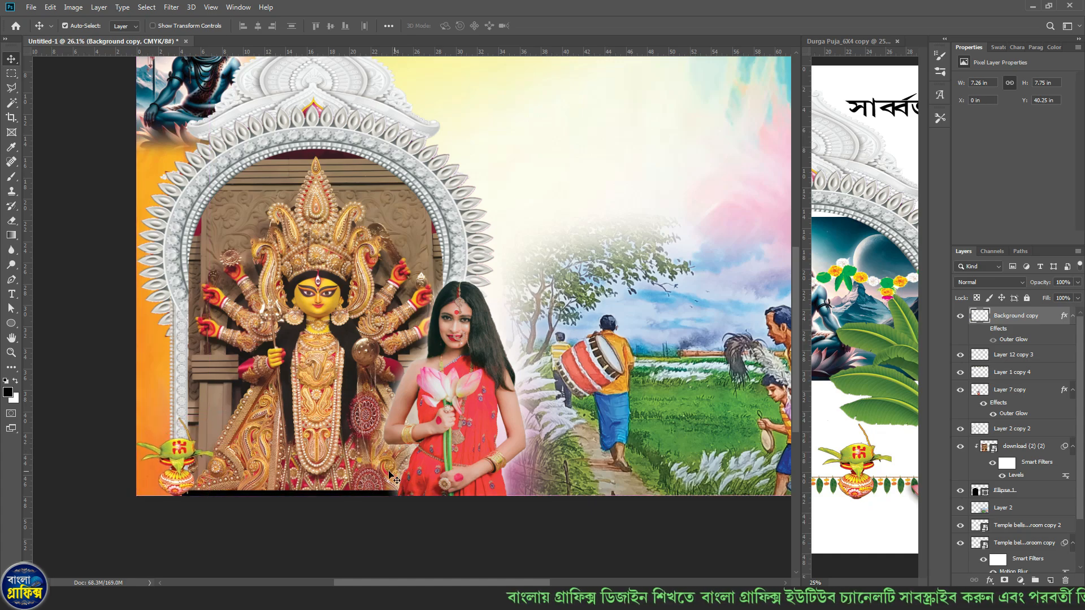
Copy the banana plant from the source file above the woman's layer and place it at the banner's right edge at X 59.22 in, Y 14.36 in
left_click(476, 318)
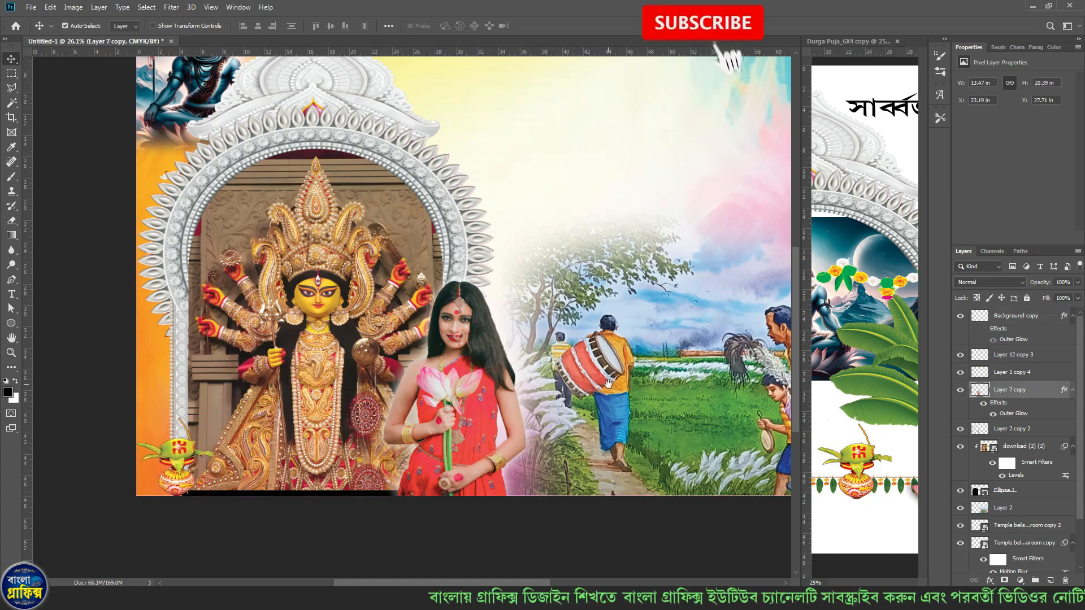
left_click_drag(729, 390, 605, 493)
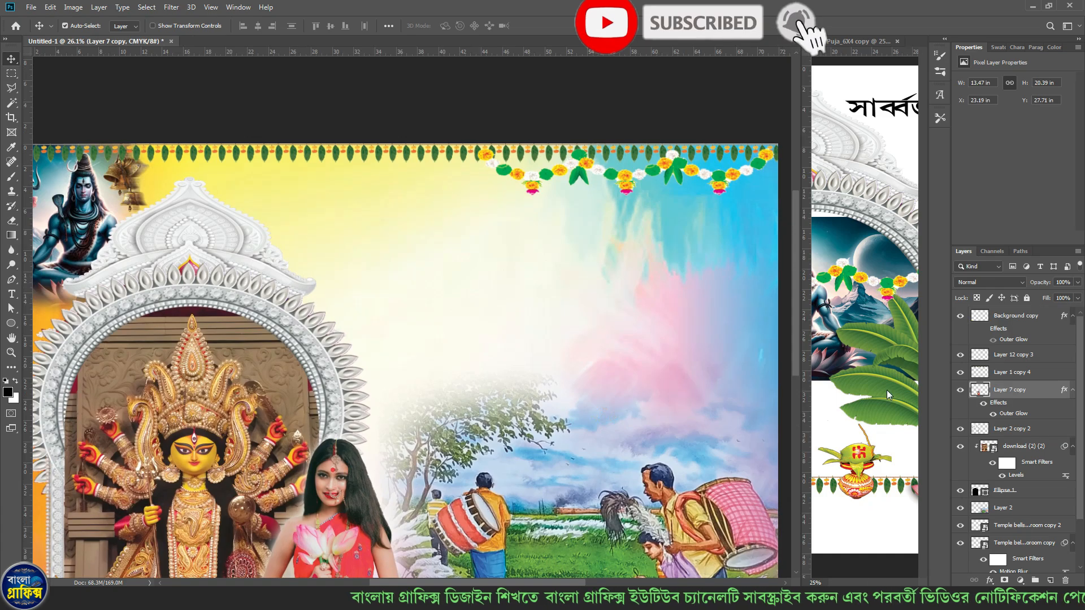
left_click(873, 414)
left_click_drag(873, 414, 590, 377)
left_click(382, 331, "ctrl")
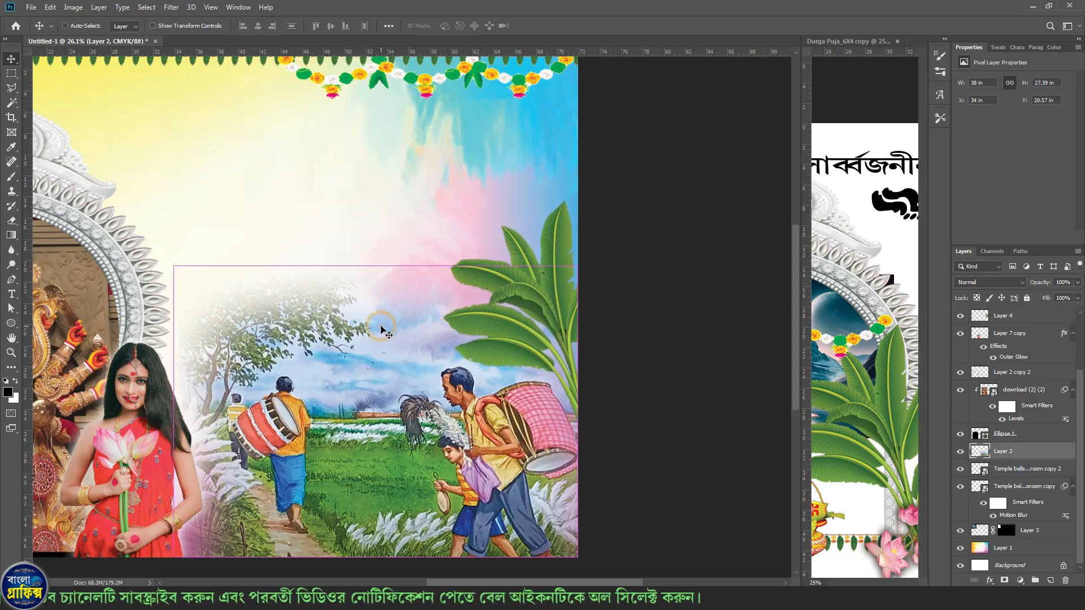
key("ctrl+minus")
key("ctrl+minus")
key("ctrl+plus")
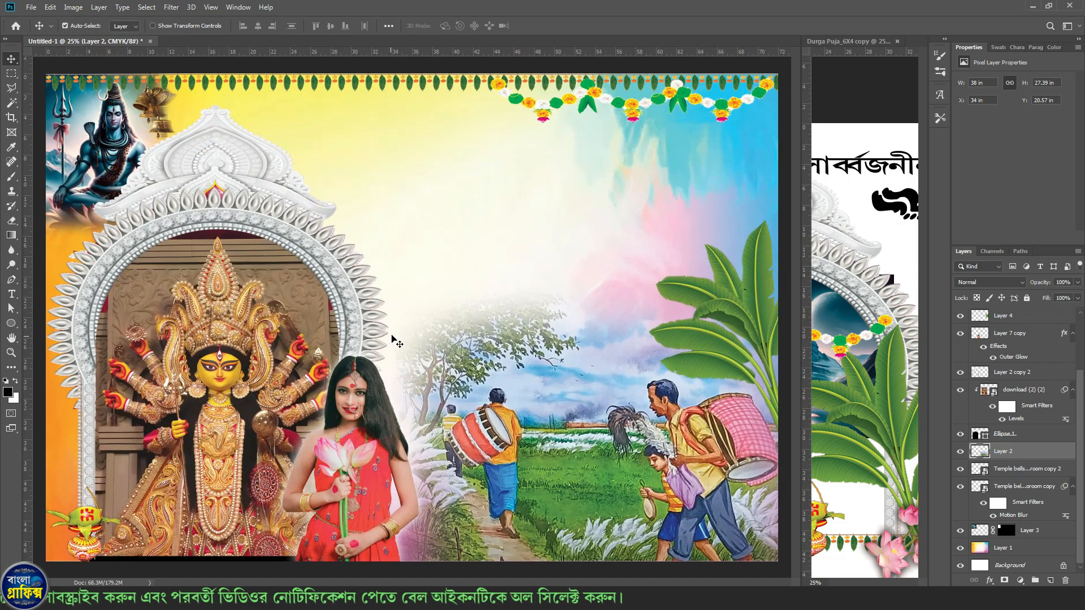
Copy the red dhak drum from the source file above the village-scene layer and place it beside the arch at X 33.44 in, Y 13.15 in
left_click(855, 410)
left_click_drag(854, 408, 911, 367)
left_click_drag(826, 469, 878, 429)
left_click_drag(859, 316, 890, 452)
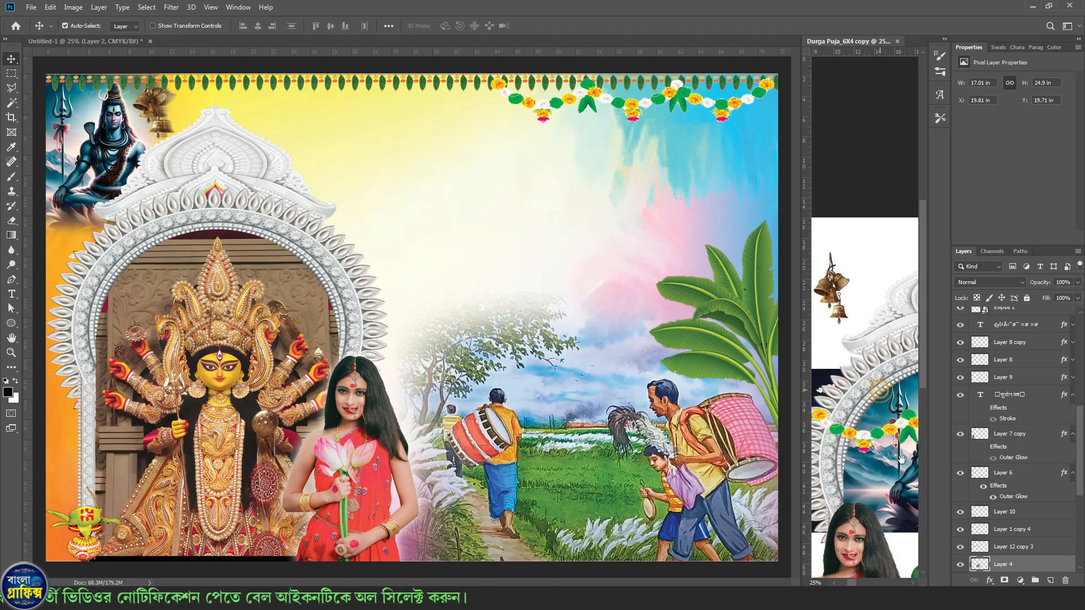
left_click_drag(876, 385, 876, 333)
mouse_move(882, 441)
left_mouse_down()
mouse_move(865, 396)
mouse_move(837, 396)
mouse_move(879, 421)
mouse_move(837, 396)
mouse_move(873, 430)
left_mouse_up()
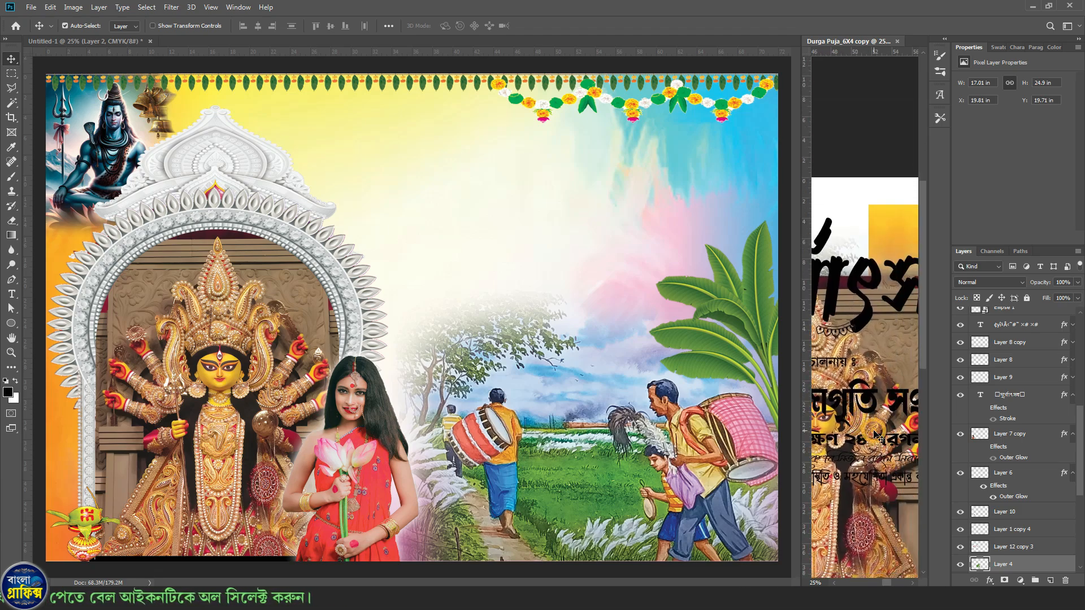
left_click_drag(801, 383, 502, 382)
left_click_drag(735, 511, 435, 311)
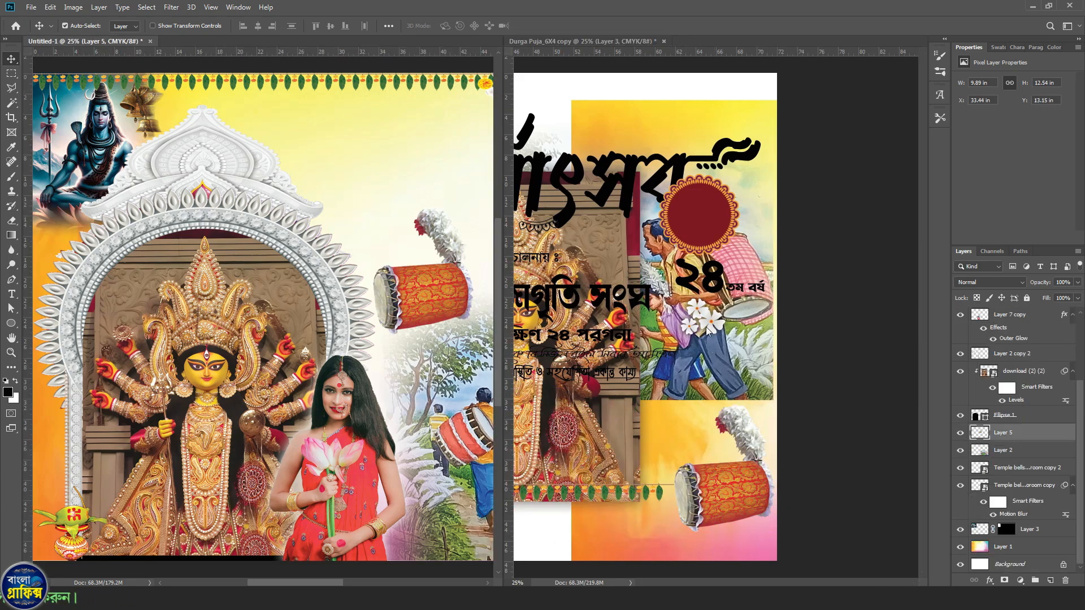
Copy the jasmine flowers beside the drum at X 33.18 in, Y 15.94 in, and the lotus cluster beside the woman at X 32.92 in, Y 41.36 in
left_click_drag(708, 332, 391, 262)
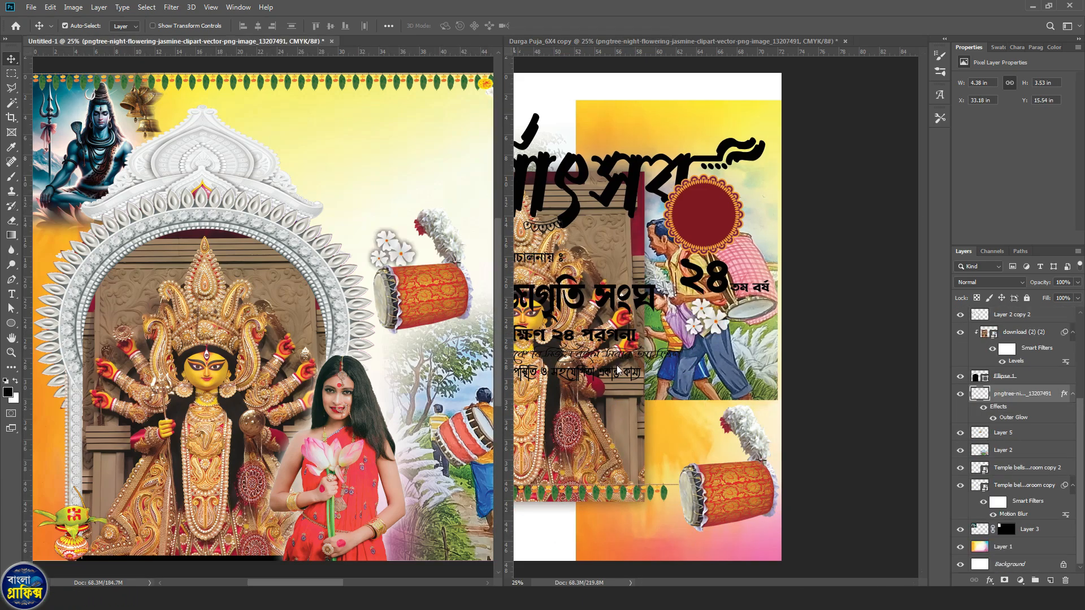
left_click_drag(618, 370, 405, 556)
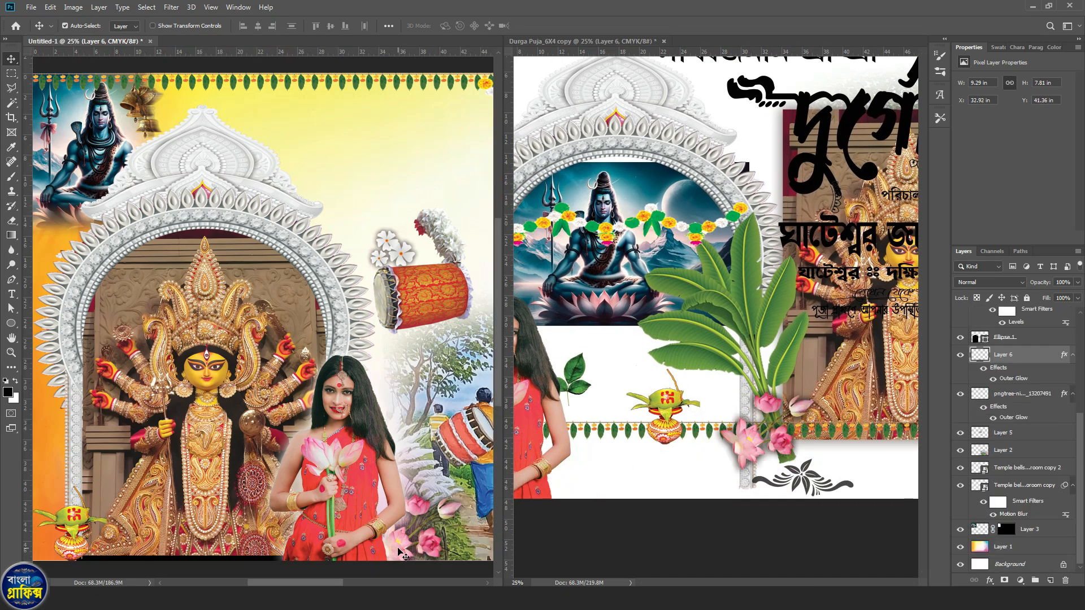
left_click(438, 260)
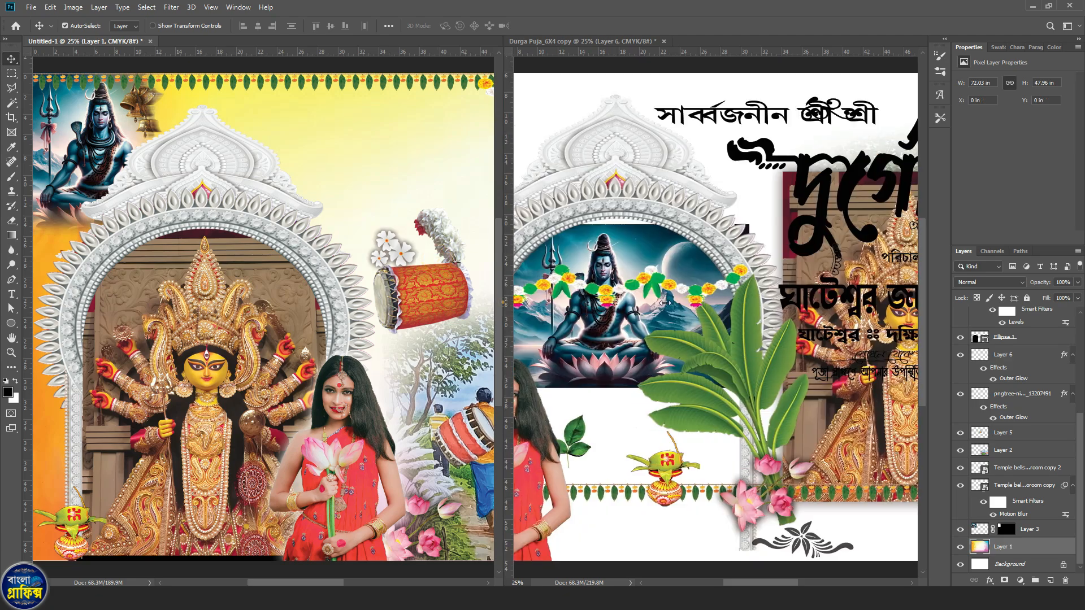
Widen the banner's view and lower the lotus cluster beside the woman to X 33.18 in, Y 42.22 in
left_click_drag(503, 303, 807, 298)
left_click(701, 348)
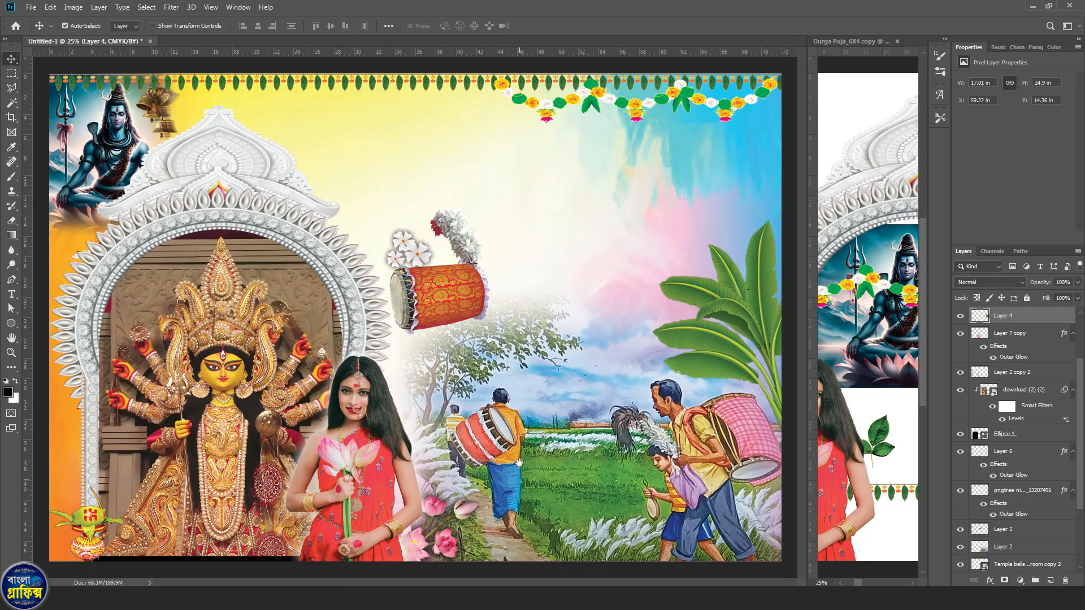
scroll(519, 423, "up", 1)
scroll(492, 415, "down", 2)
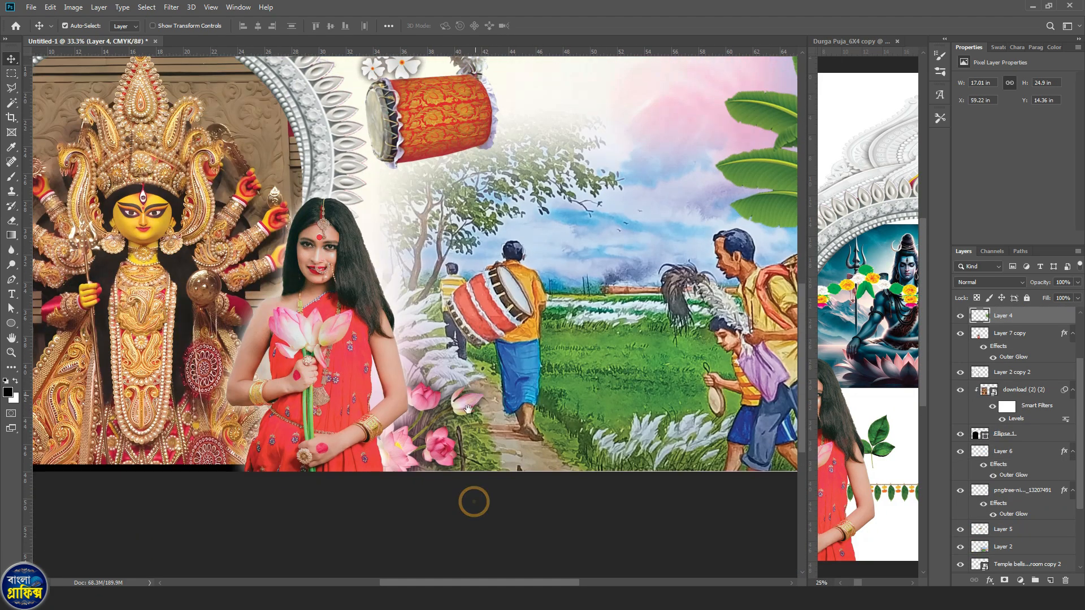
mouse_move(469, 400)
left_mouse_down()
mouse_move(470, 386)
mouse_move(471, 412)
left_mouse_up()
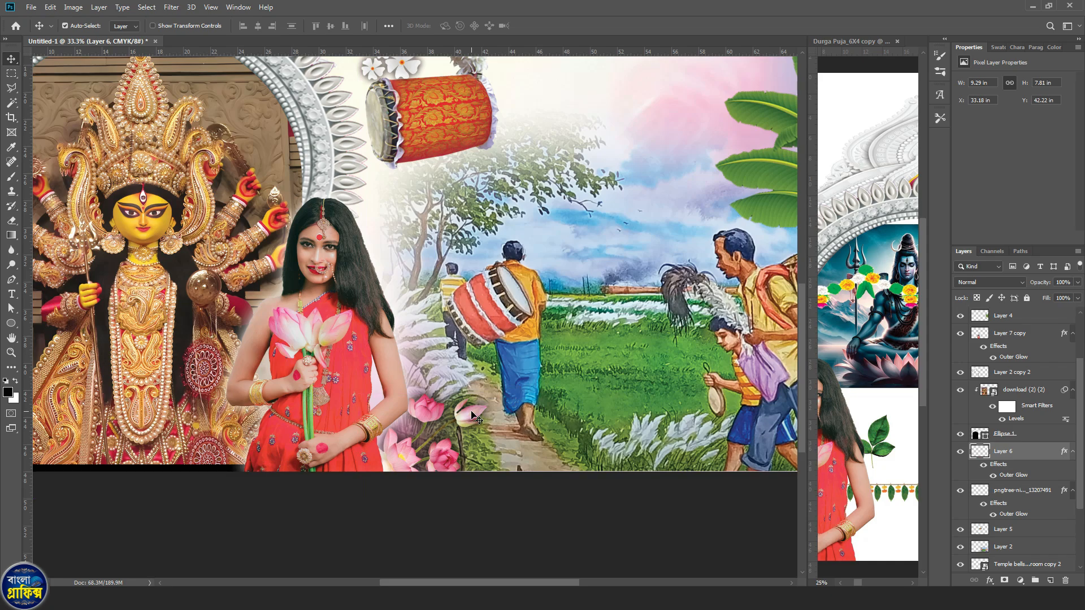
Shift the woman and the lotus cluster right together, and raise the lotus cluster to X 36.11 in, Y 41.67 in
left_click_drag(343, 380, 378, 378)
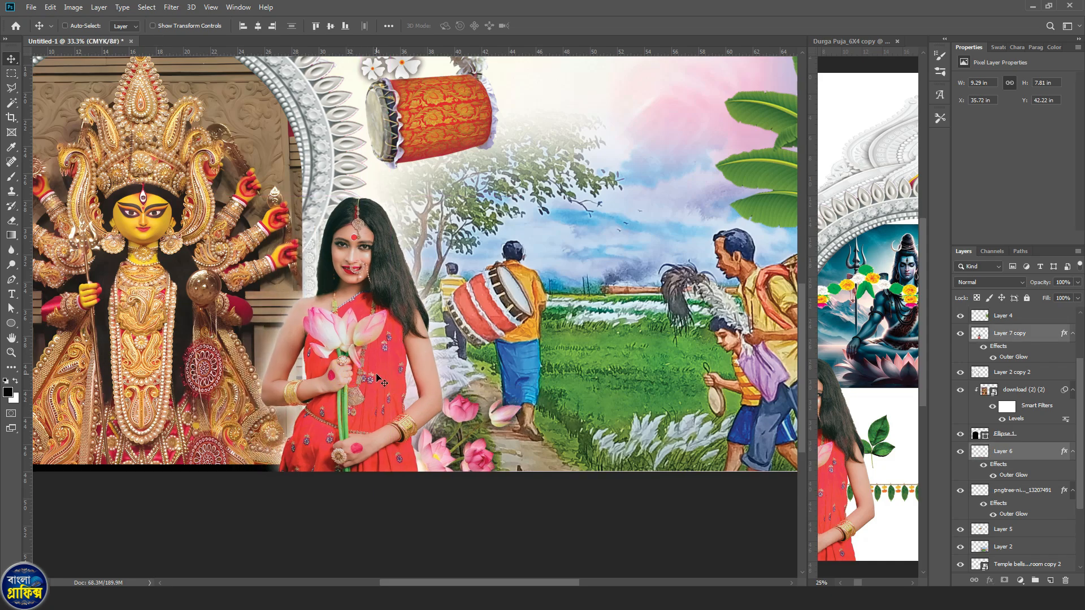
key("ctrl+minus")
key("Right")
key("Right")
key("Right")
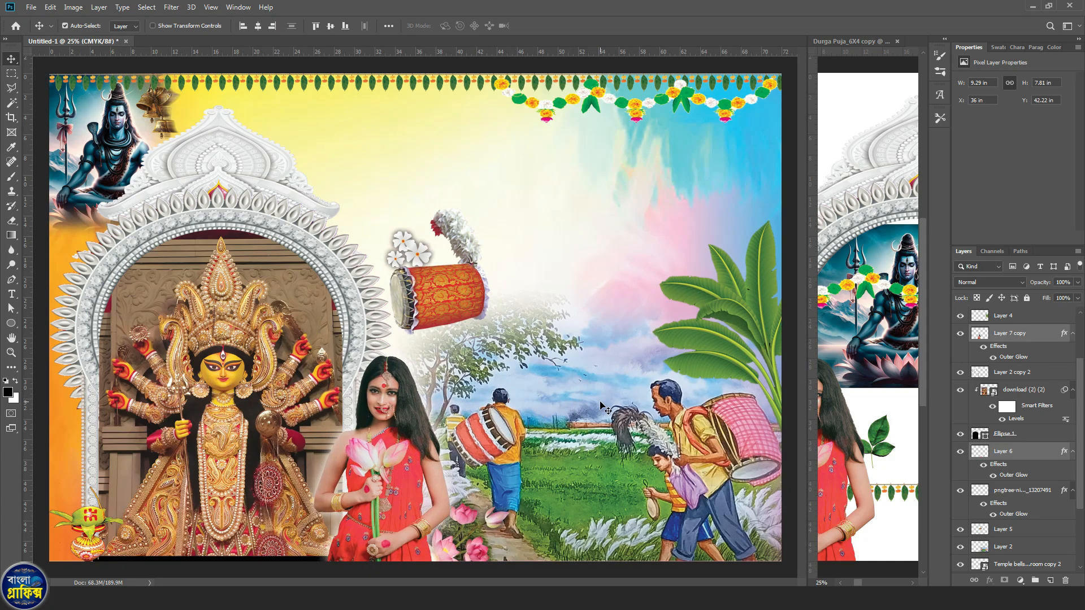
key("Right")
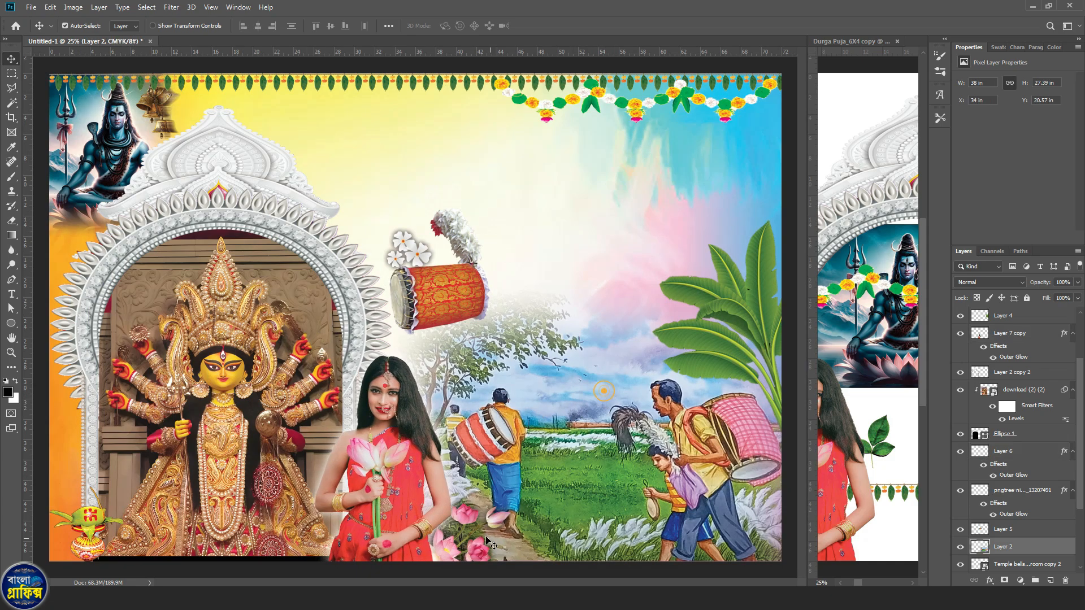
left_click(496, 520)
left_click_drag(591, 526, 595, 517)
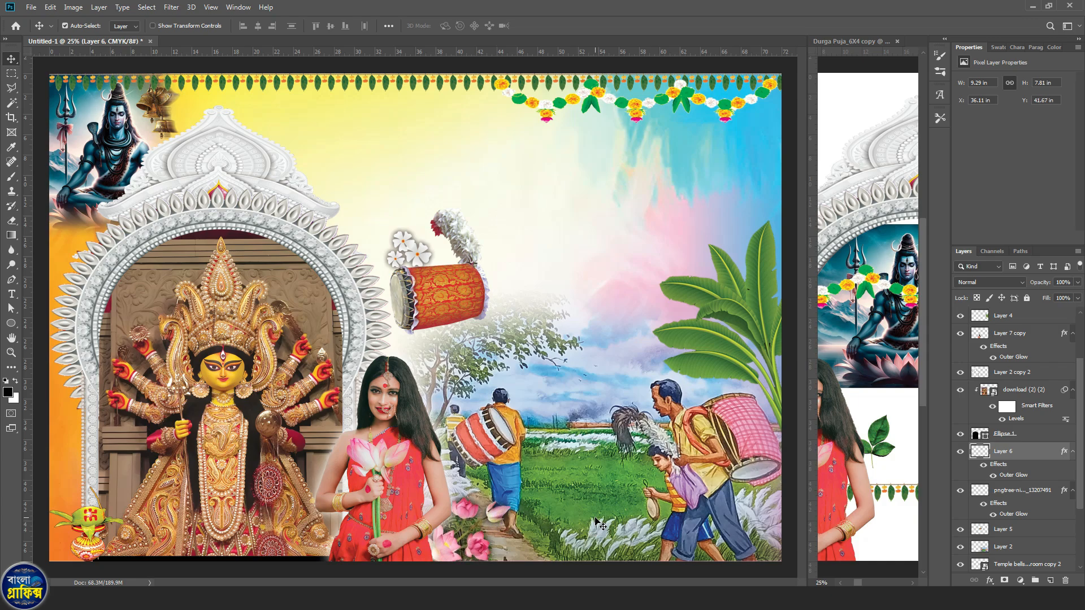
Move the red drum above the banana plant to X 60.5 in, Y 3.56 in, and the jasmine flowers onto the grass at X 47.24 in, Y 44.43 in
left_click(590, 486)
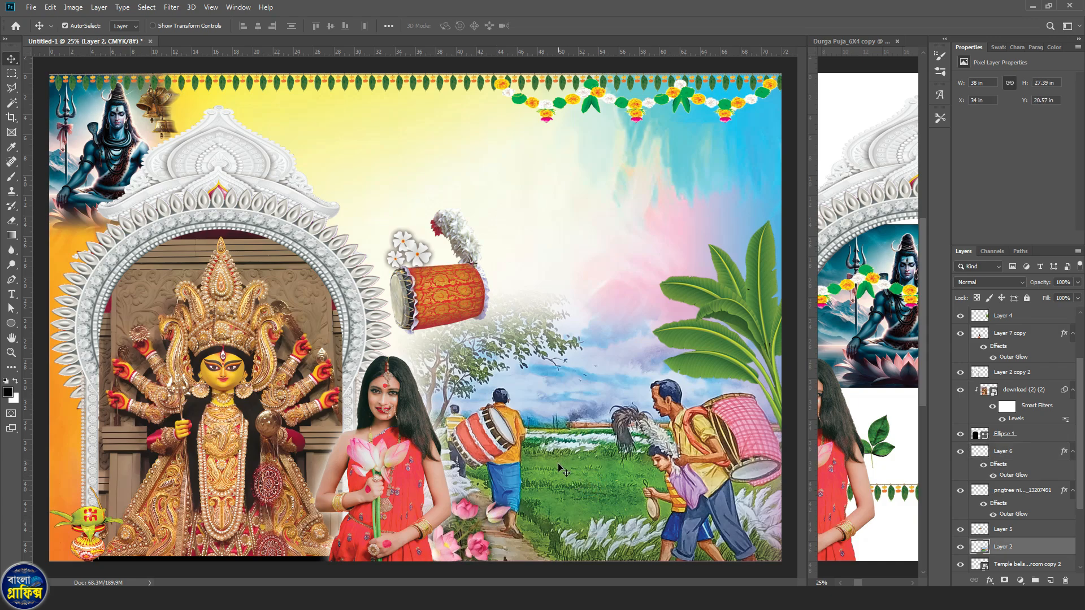
left_click_drag(448, 295, 724, 202)
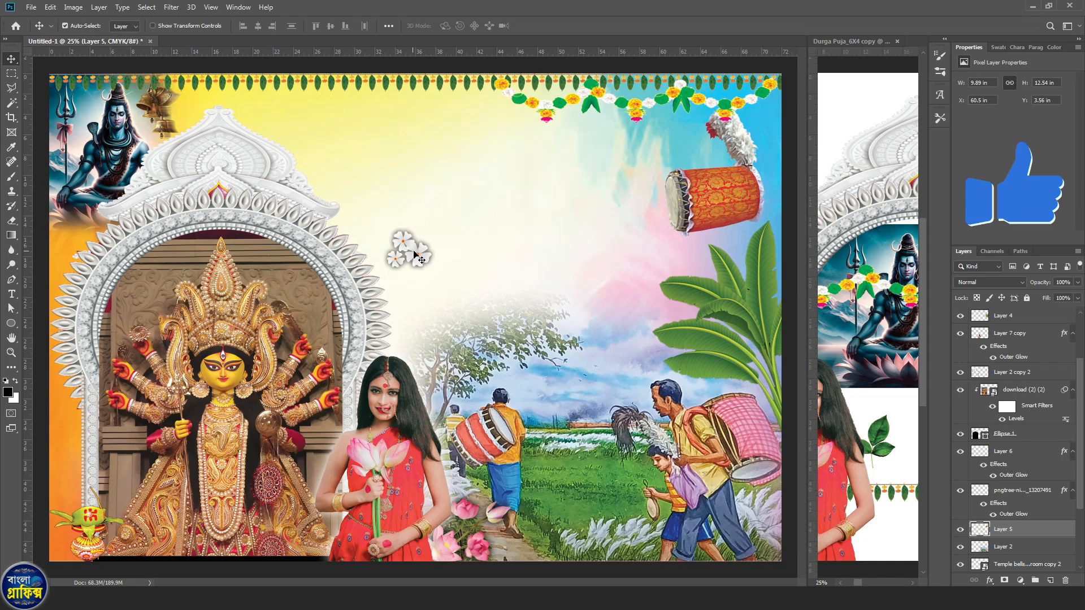
left_click_drag(415, 256, 562, 548)
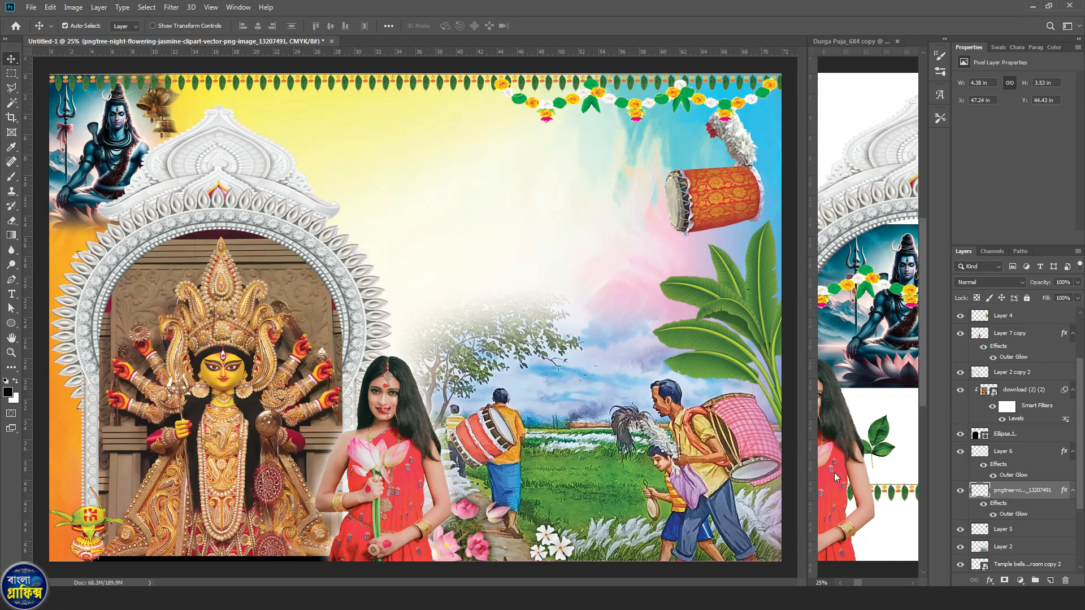
Copy the heading text "সার্ব্বজনীন শ্রী শ্রী" from the source file and place it below the leaf garland at X 19.15 in, Y 1.83 in
left_click(866, 465)
left_click_drag(895, 339, 839, 436)
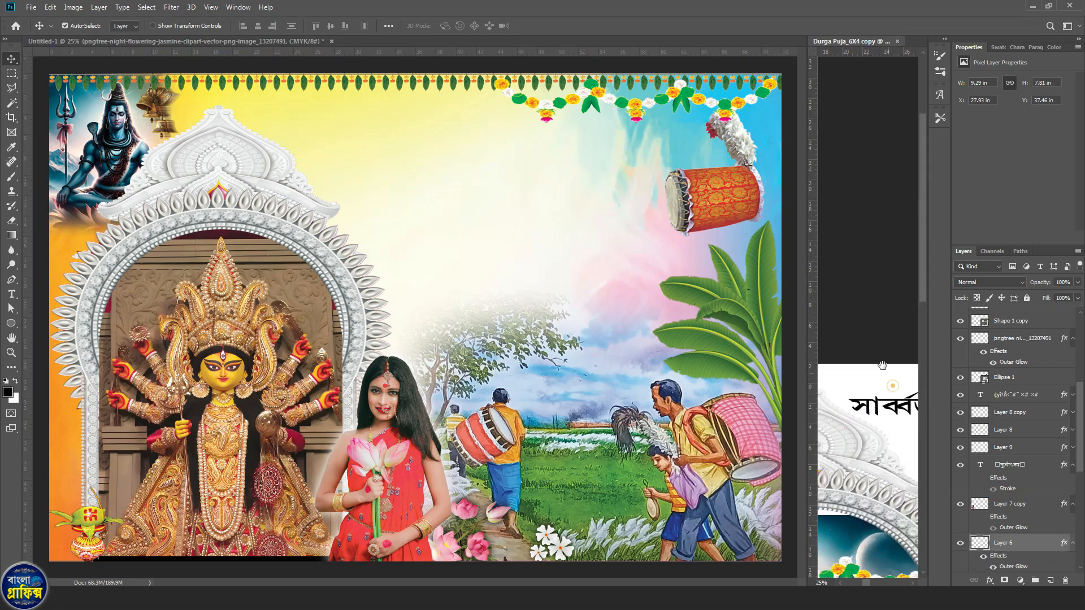
left_click_drag(893, 398, 347, 115)
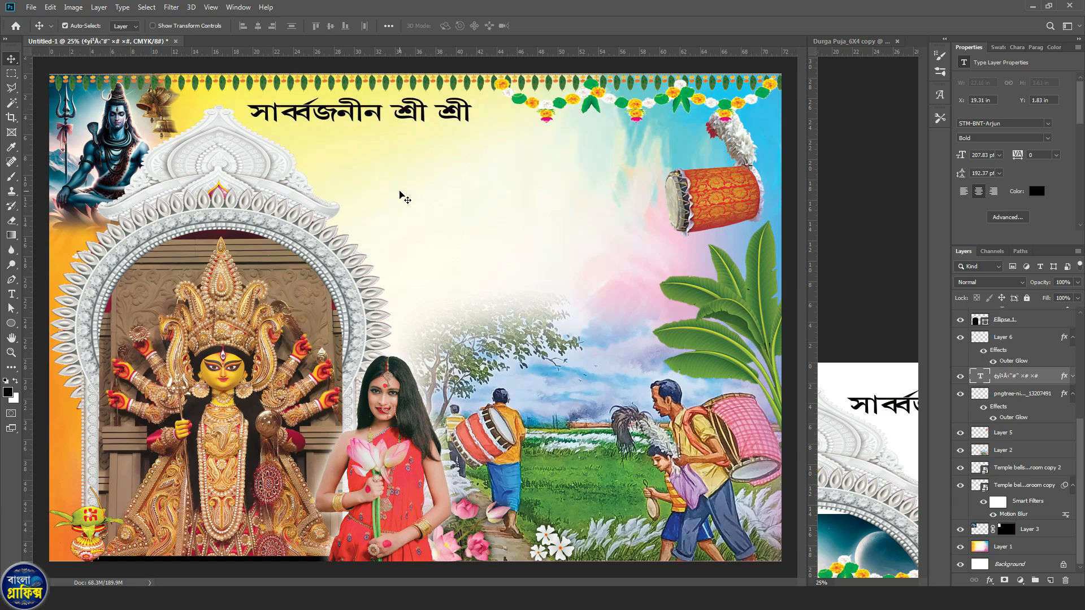
key("Left")
key("Left")
key("Left")
key("Left")
key("Left")
key("Left")
key("Left")
key("Left")
key("Left")
key("Left")
key("Left")
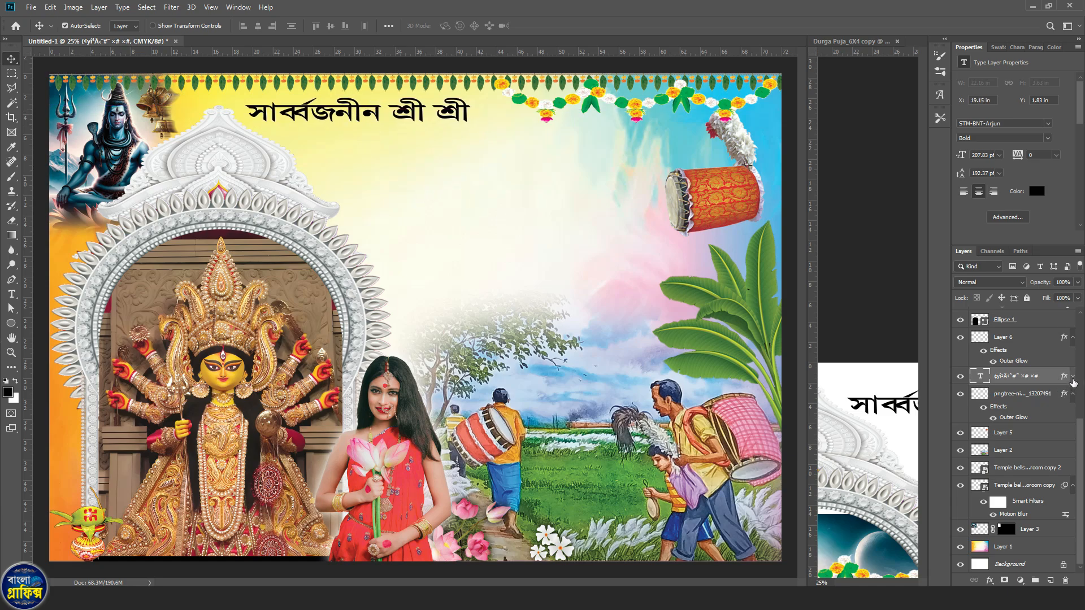
Turn on the heading's effects and accept a white 9 px outside Stroke and a red Drop Shadow with angle 128° and distance 21 px
left_click(1073, 377)
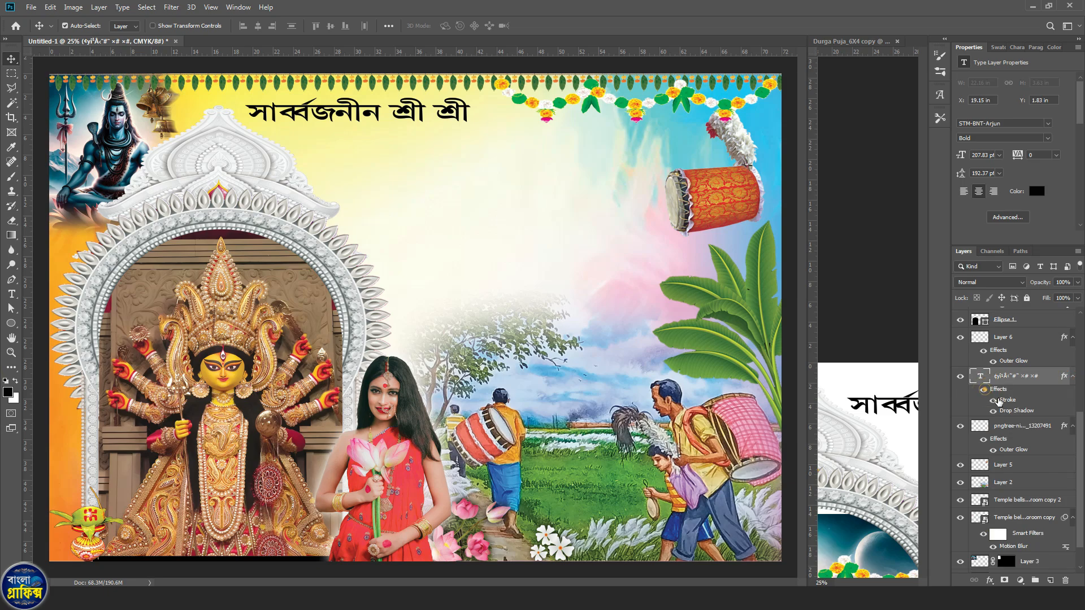
double_click(998, 401)
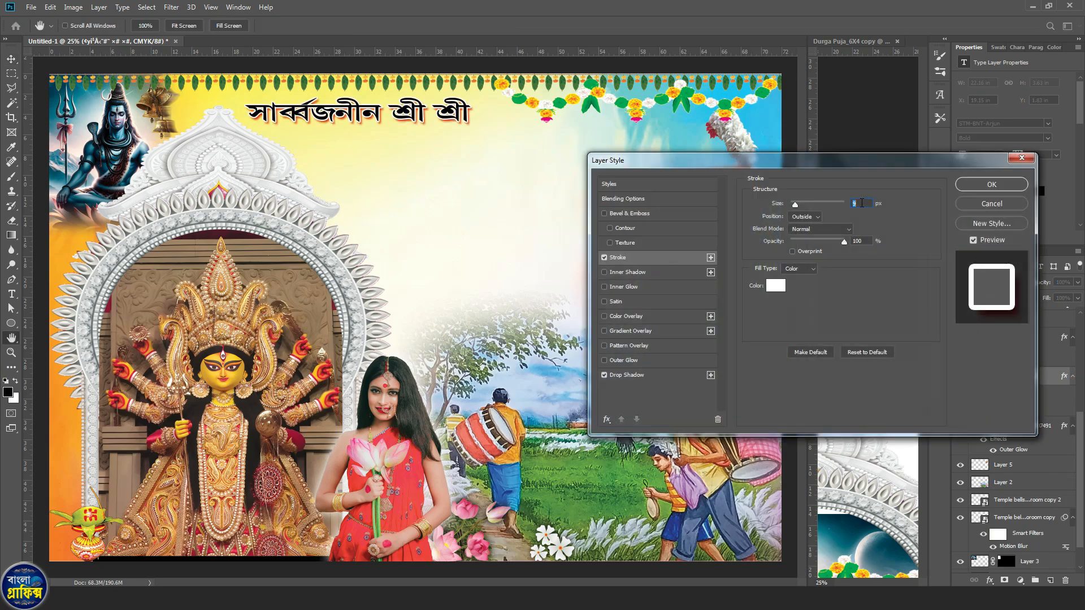
left_click(626, 376)
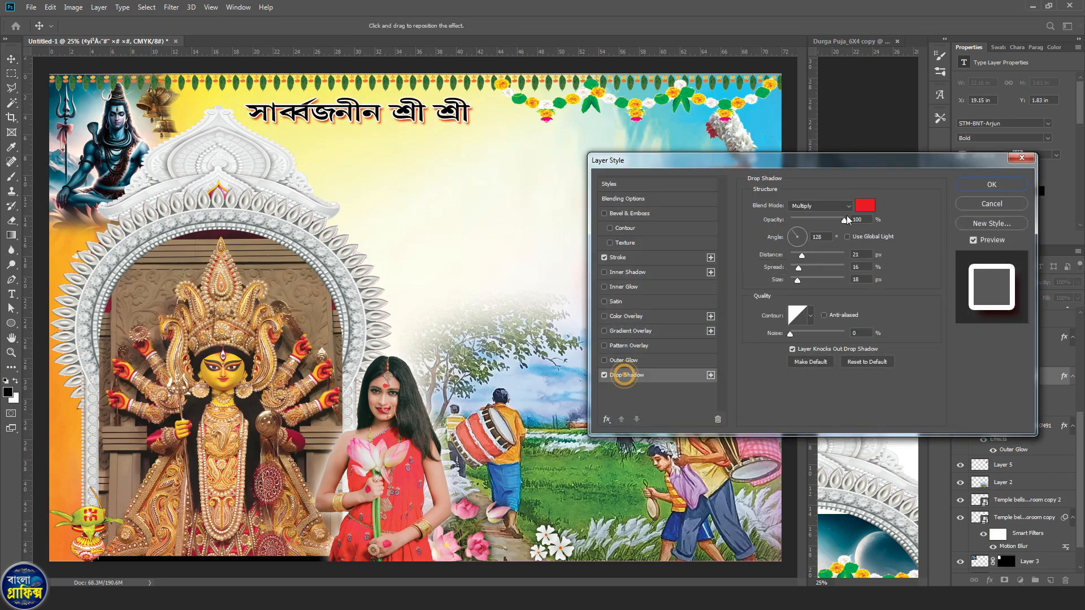
left_click(859, 205)
left_click(887, 162)
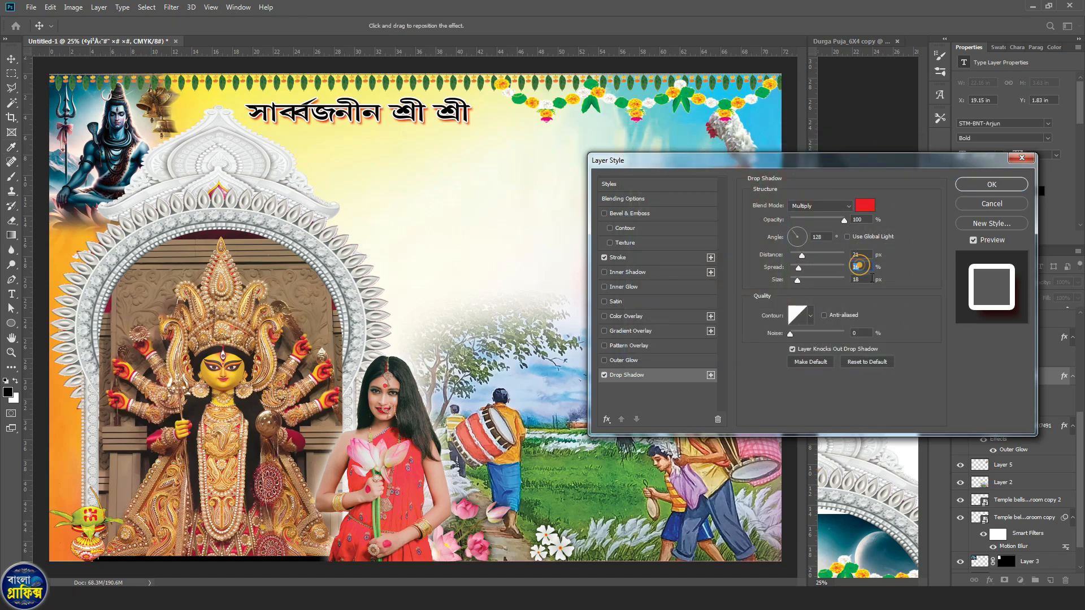
left_click(992, 184)
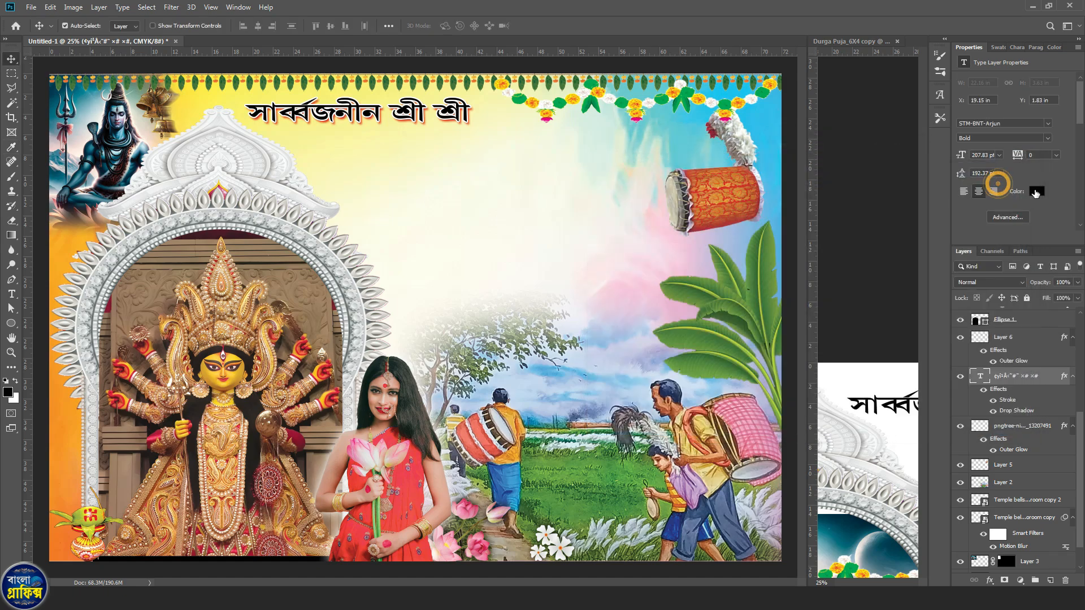
Recolour the heading text "সার্ব্বজনীন শ্রী শ্রী" to the dark blue swatch 2e3192
left_click(1037, 191)
left_click(997, 47)
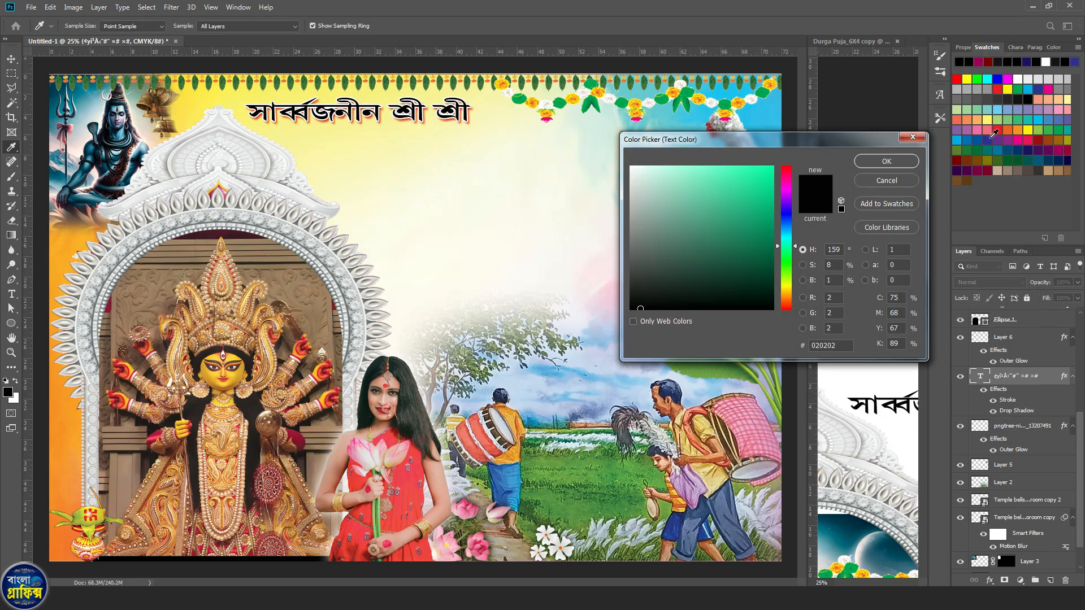
left_click(991, 139)
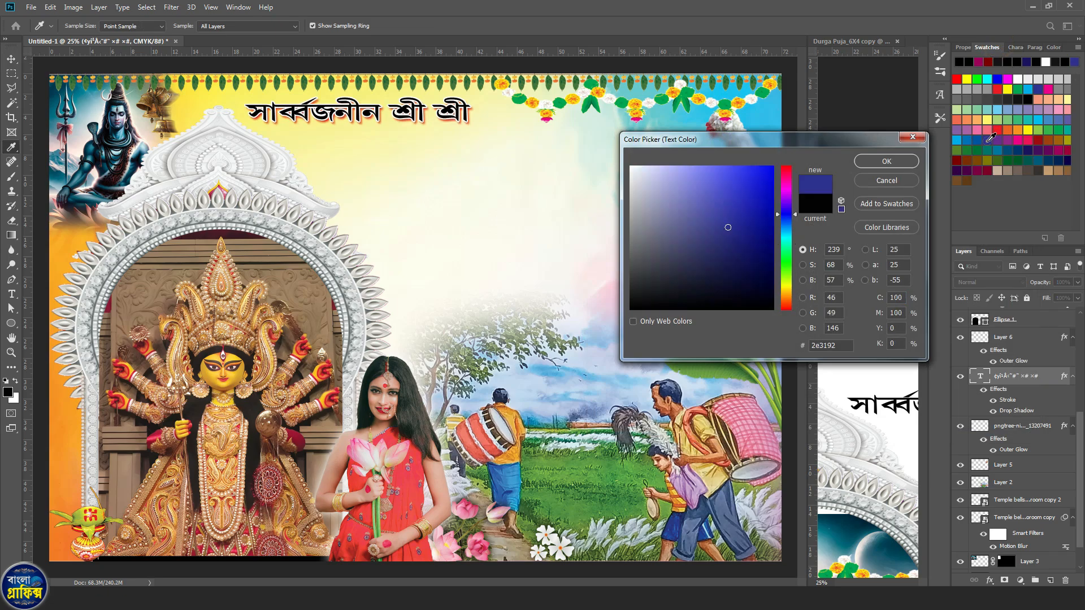
left_click(897, 167)
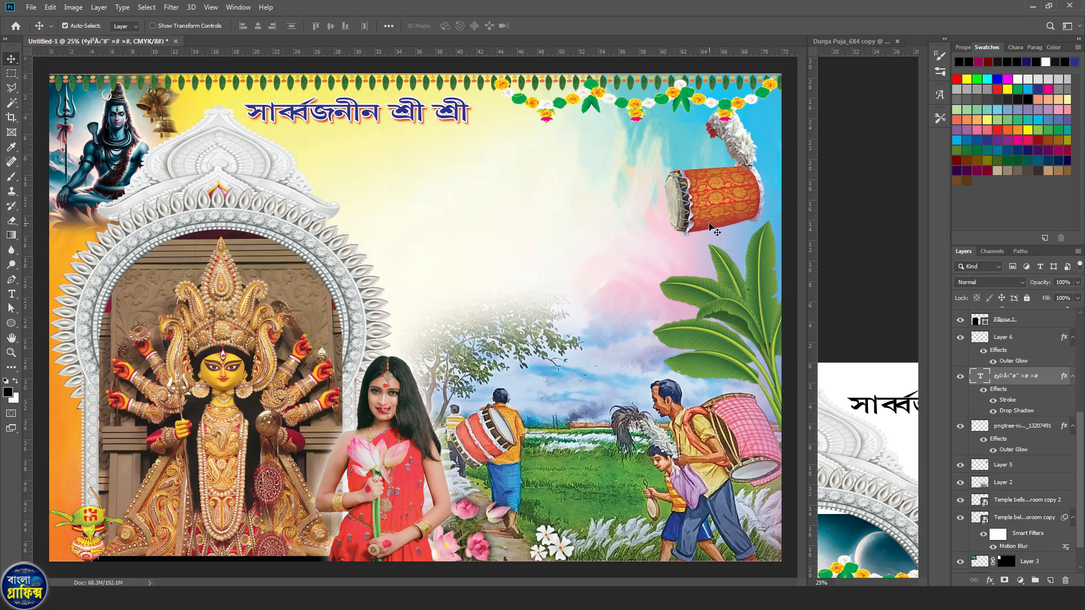
Copy the black title "দুর্গোৎসব" with its two lace ornaments from the source file and place it below the heading
left_click(853, 444)
left_click_drag(899, 453, 782, 422)
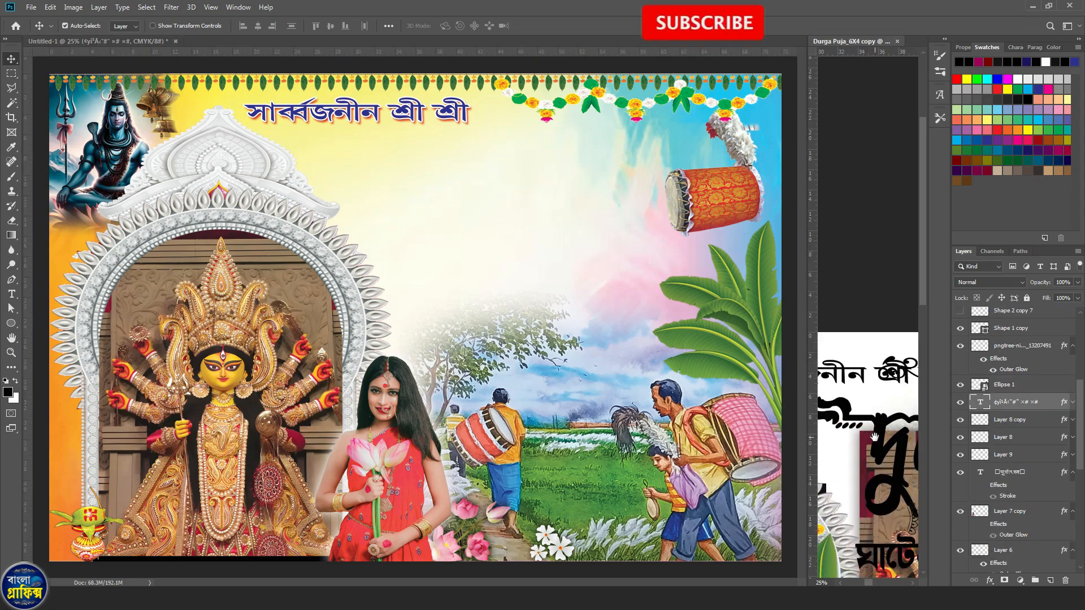
left_click(880, 429)
left_click_drag(885, 435, 386, 176)
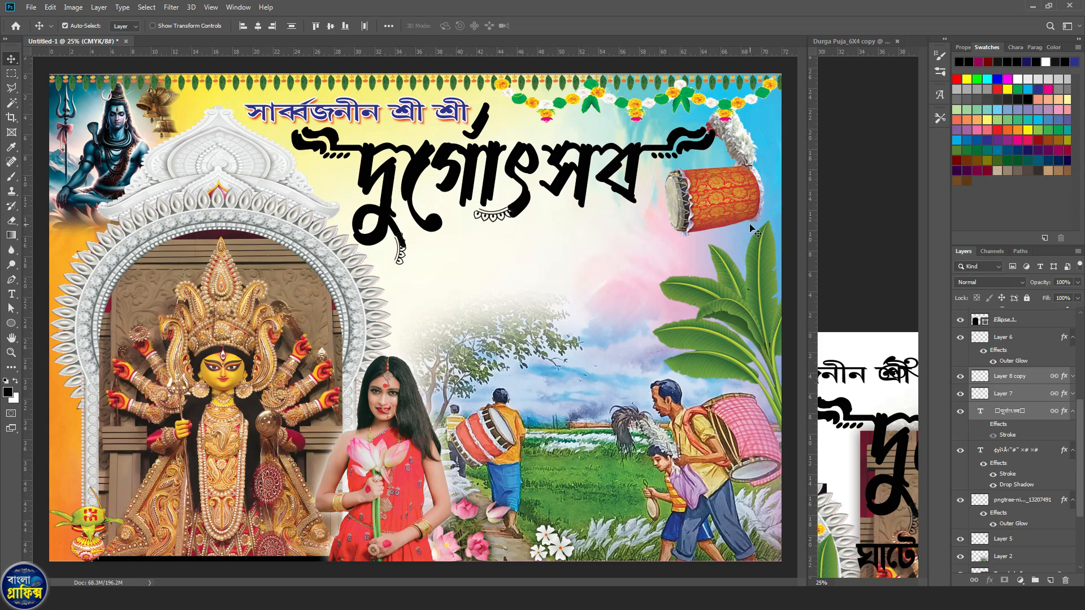
Shift the red drum right, close to the banner's edge above the banana plant
left_click_drag(752, 229, 784, 237)
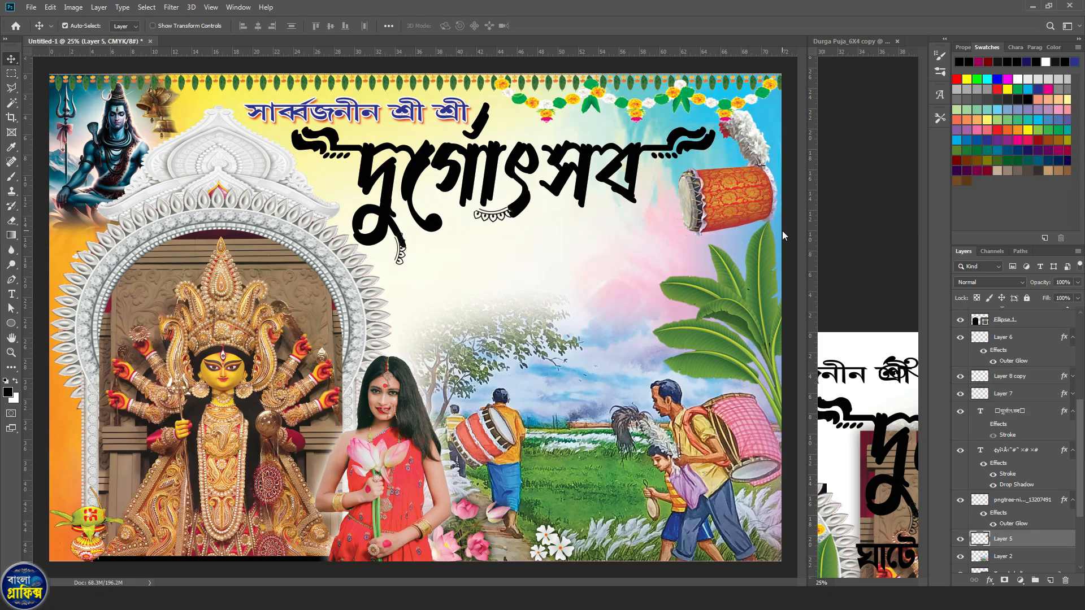
key("shift+Right")
key("shift+Right")
key("shift+Up")
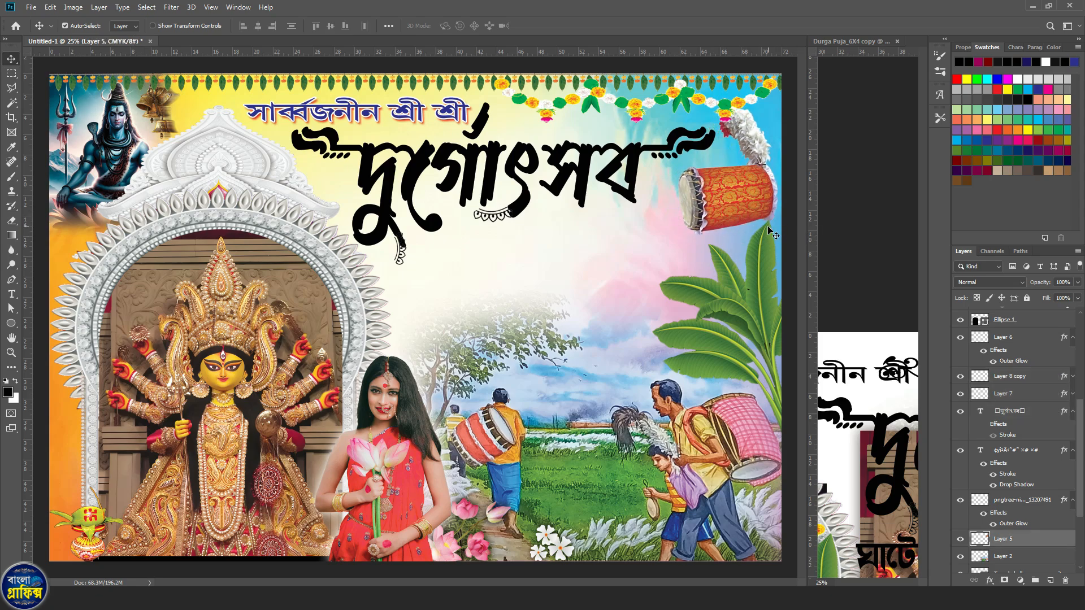
key("shift+Right")
Turn on the title text's effects and accept a white 14 px outside Stroke
left_click(1015, 409)
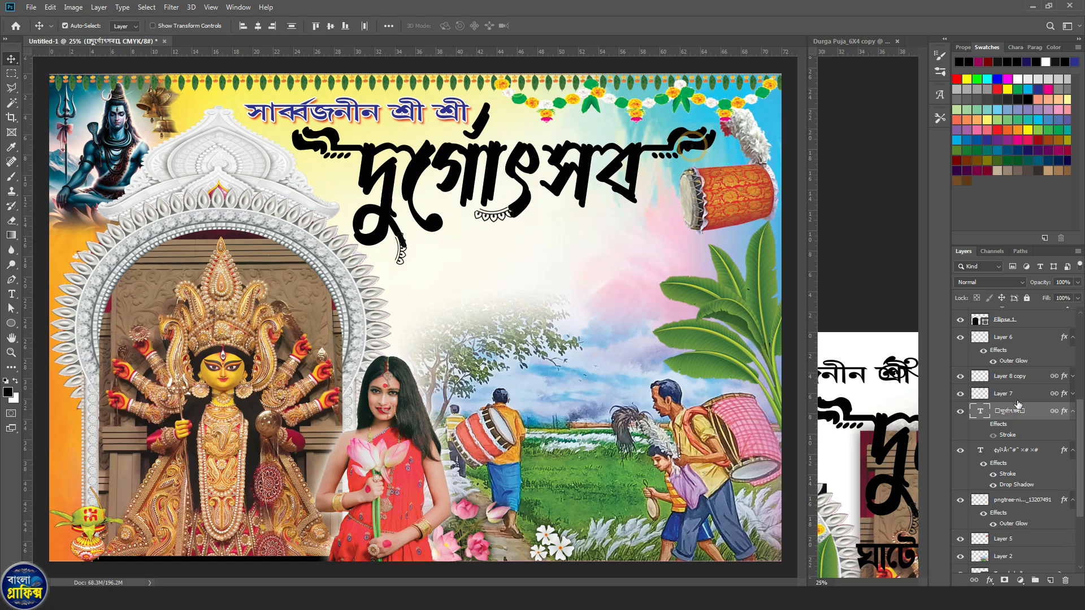
left_click(983, 423)
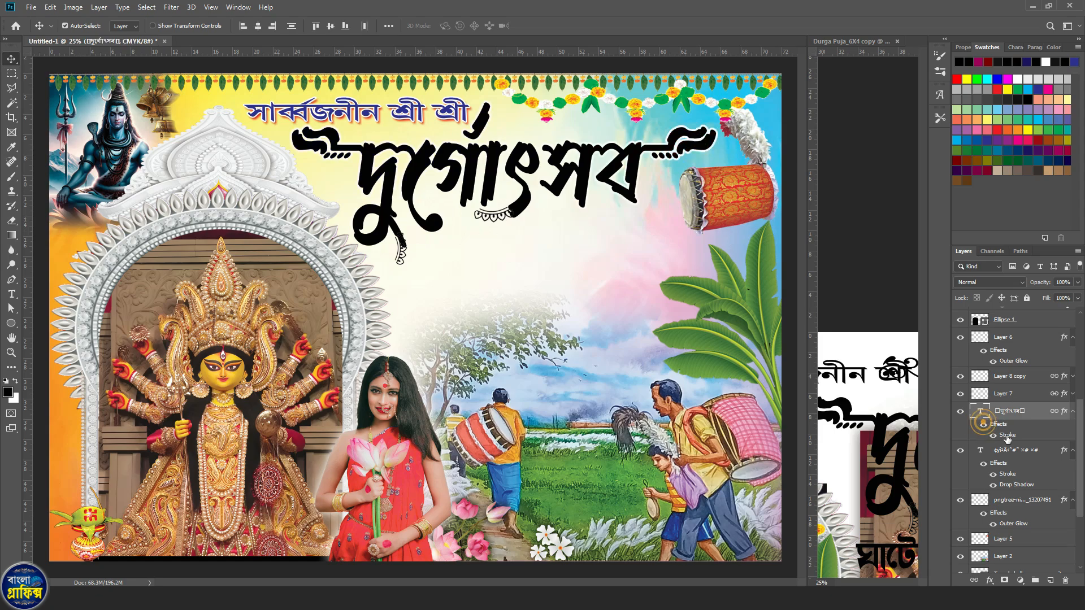
double_click(1008, 435)
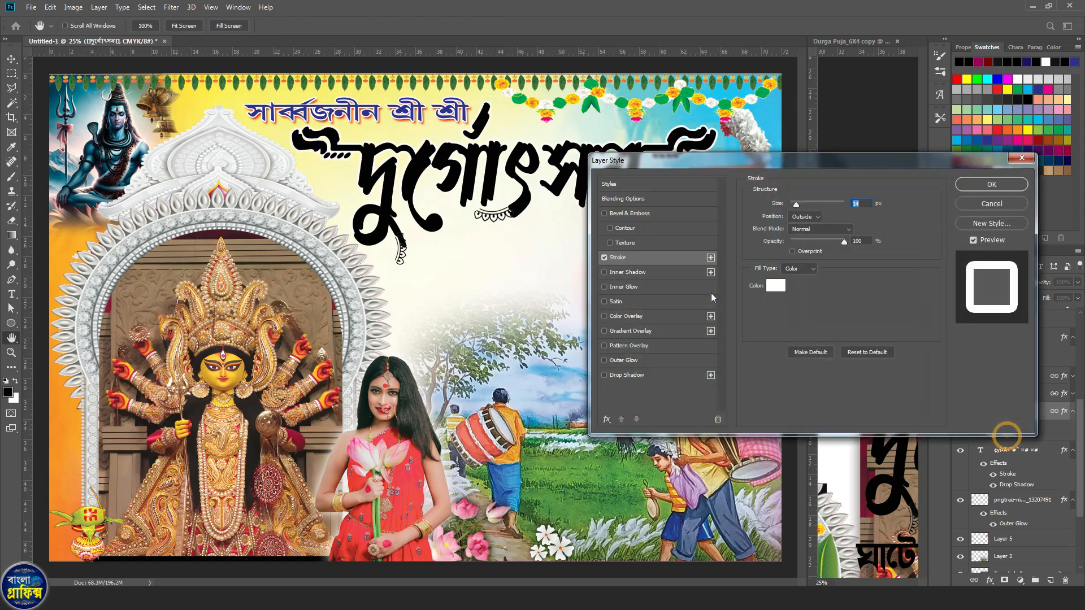
left_click(984, 185)
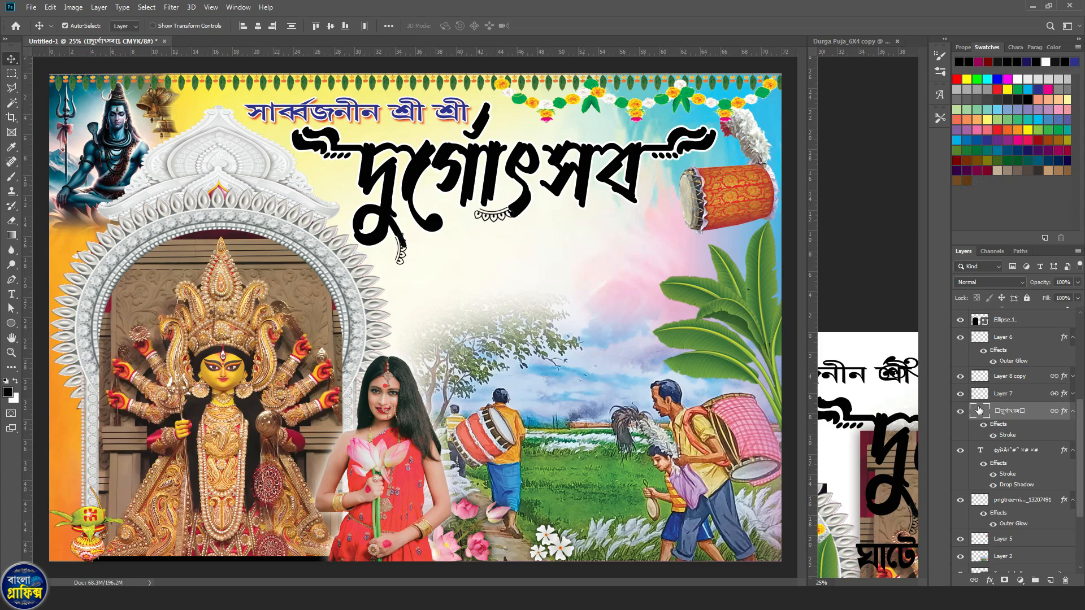
Recolour the title text "দুর্গোৎসব" from black to the bright red swatch
left_click(964, 48)
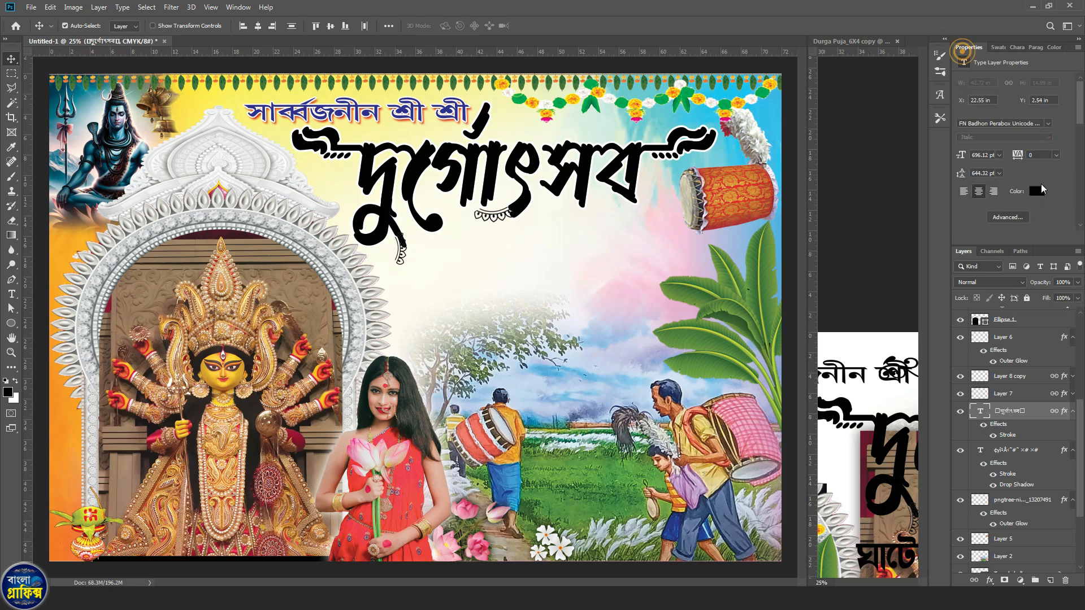
left_click(1037, 192)
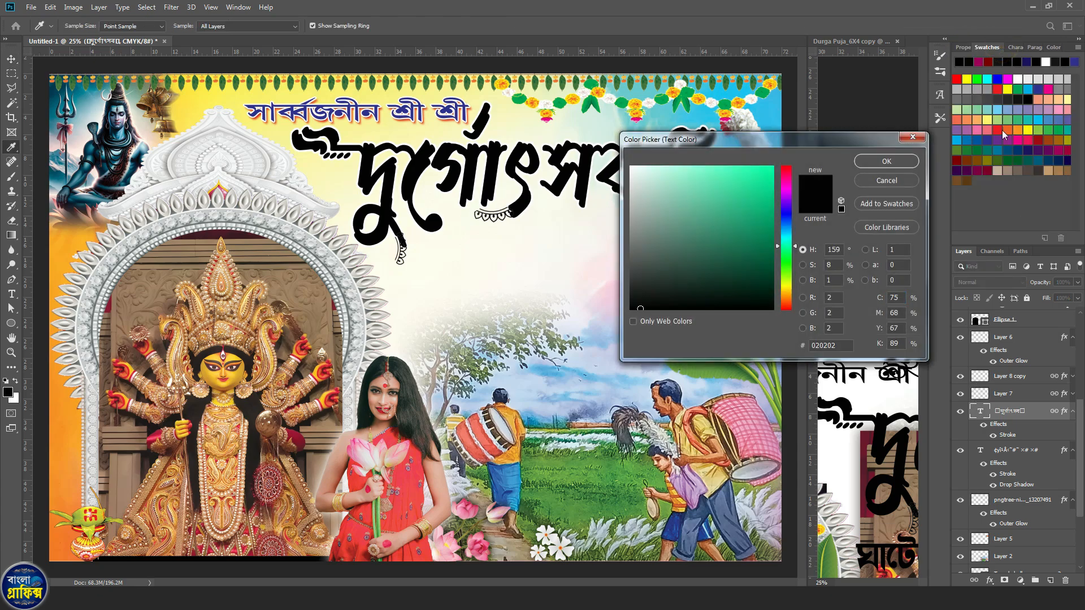
left_click(1002, 130)
left_click(897, 161)
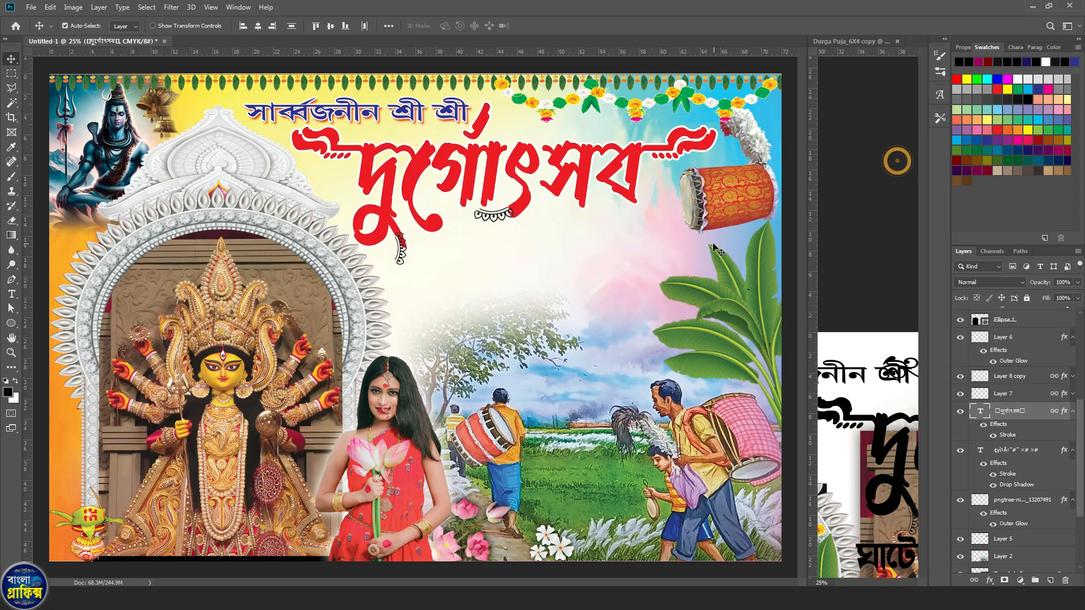
Turn on the red Color Overlay effects of both lace ornaments, Layer 7 and Layer 8 copy, under the title
scroll(430, 243, "up", 2)
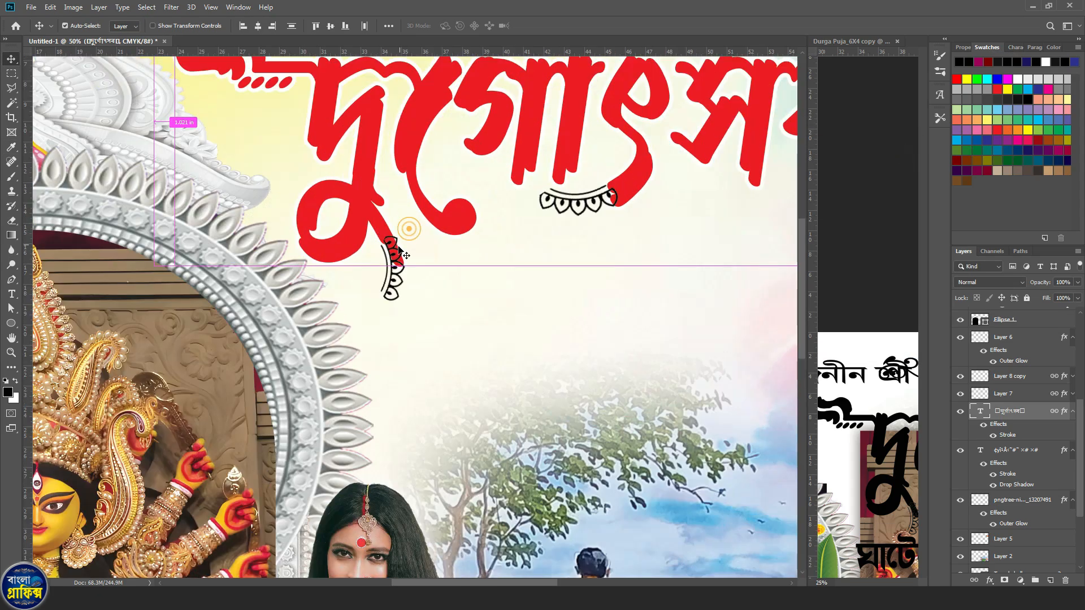
left_click(391, 247)
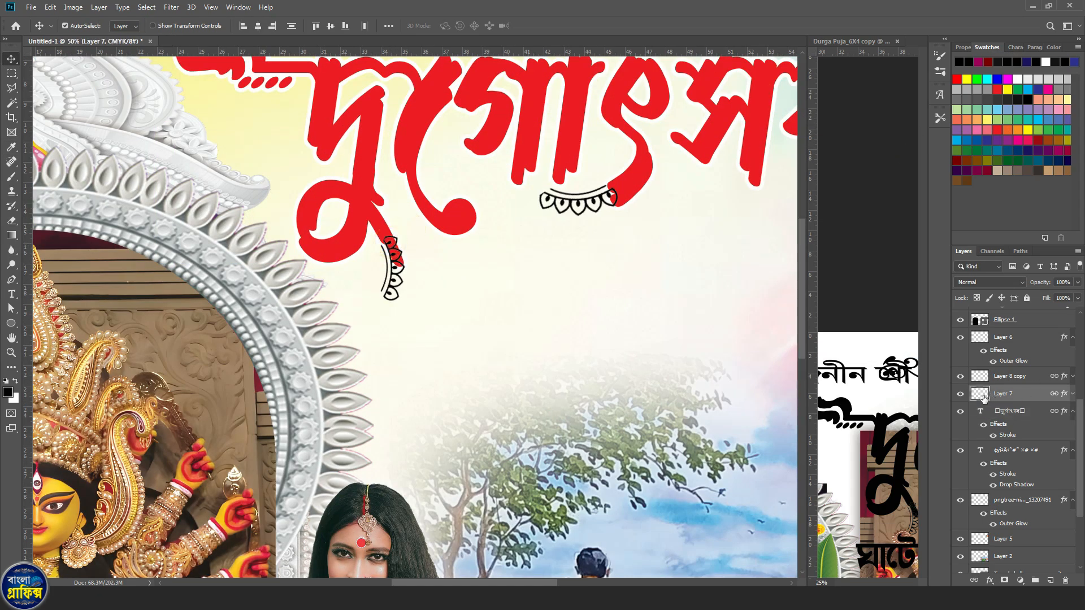
left_click(1074, 395)
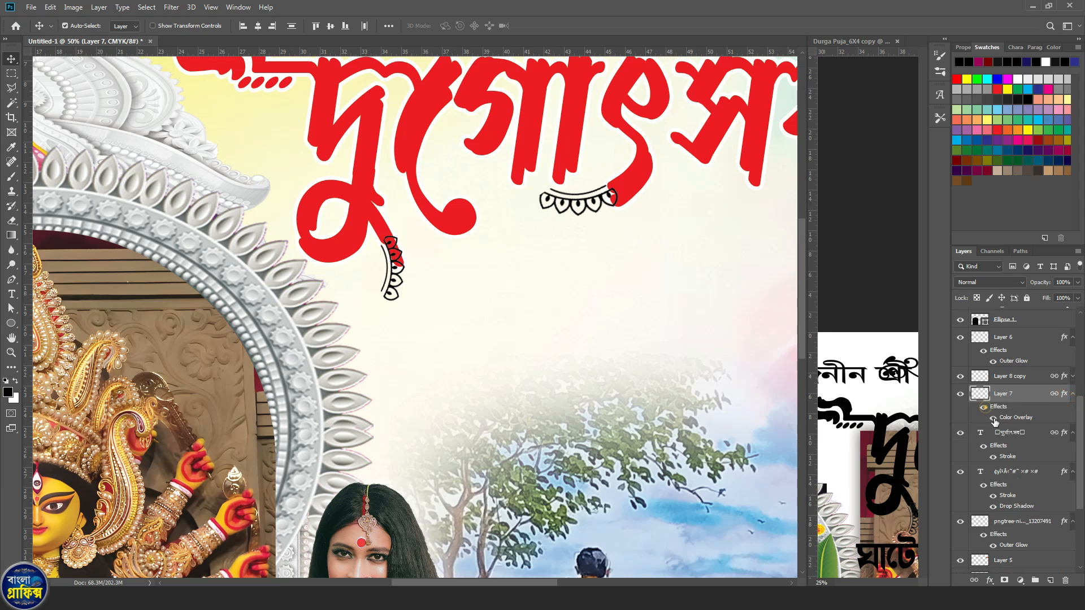
left_click(993, 418)
left_click(1074, 378)
left_click(984, 390)
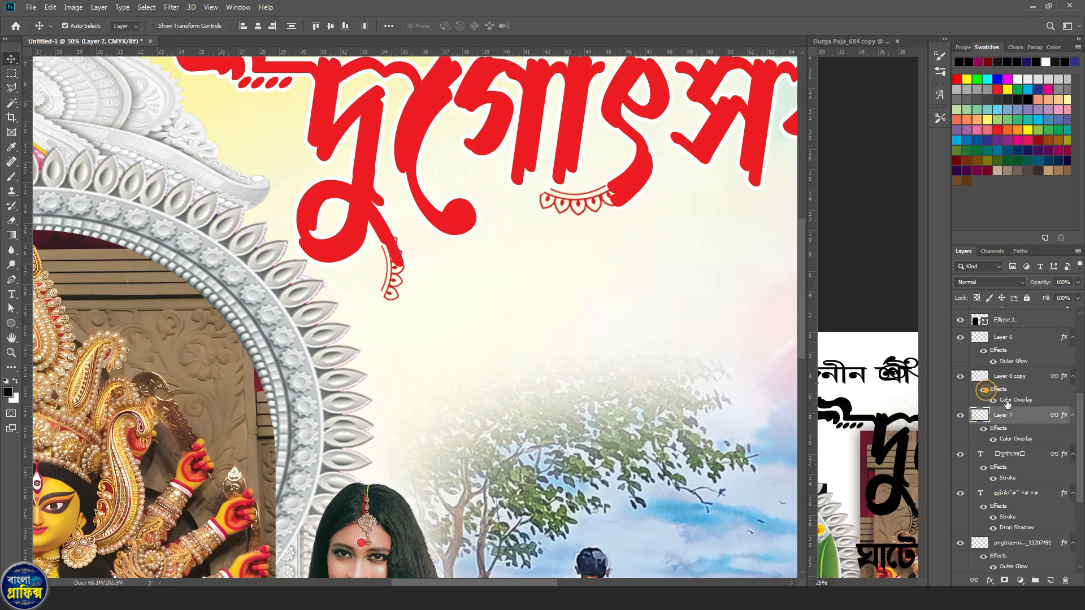
left_click(661, 262)
key("ctrl+minus")
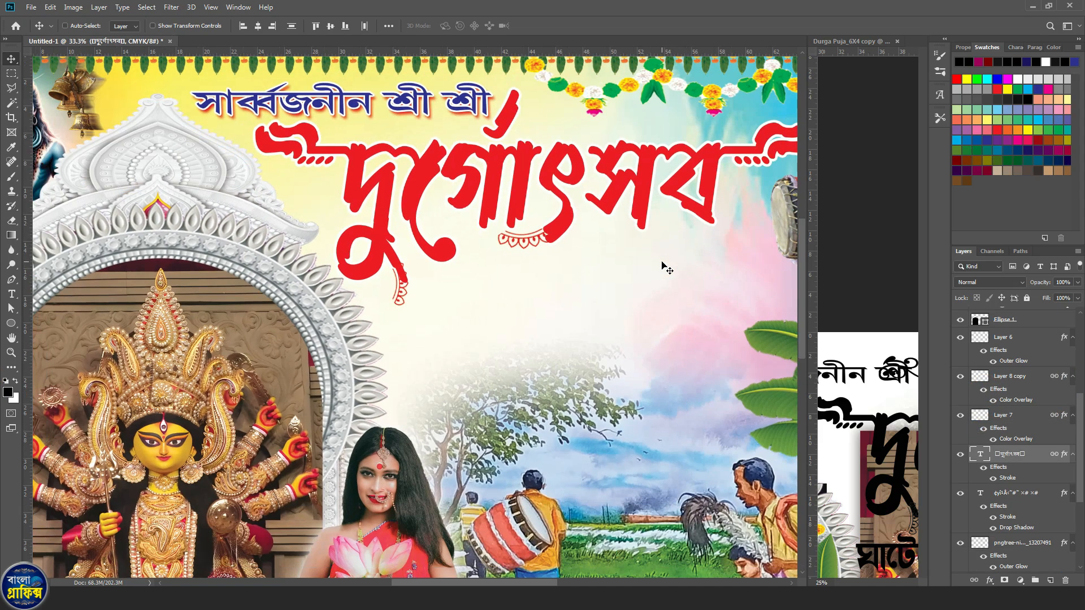
key("ctrl+0")
Copy the club name "ঘাটেশ্বর জাগৃতি সংঘ" and the label "পরিচালনায় ঃ" from the source file, placing the label between title and club name
left_click(880, 428)
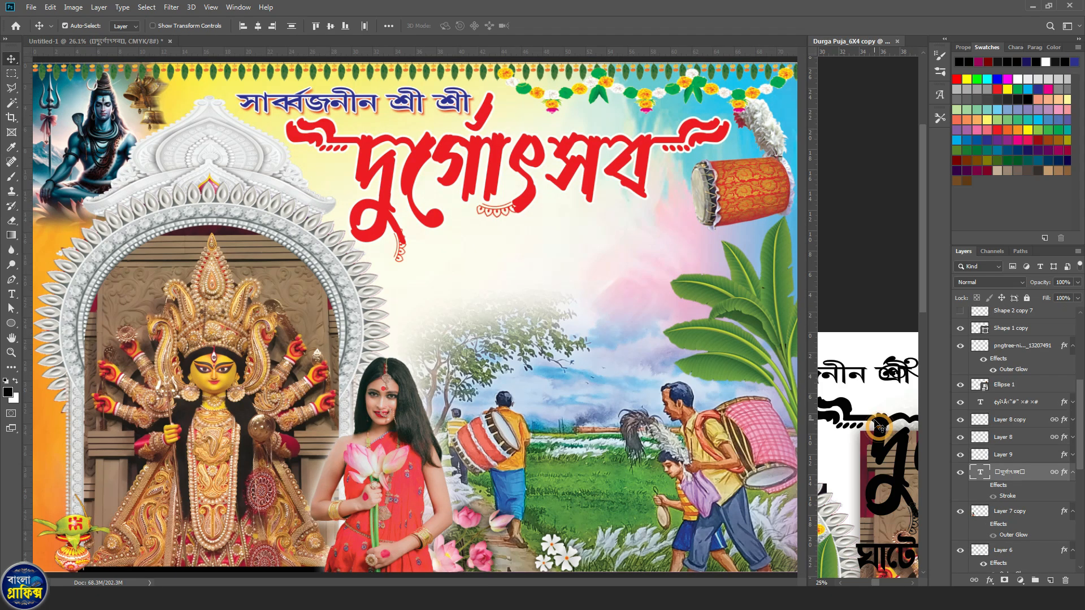
key("ctrl+minus")
key("ctrl+minus")
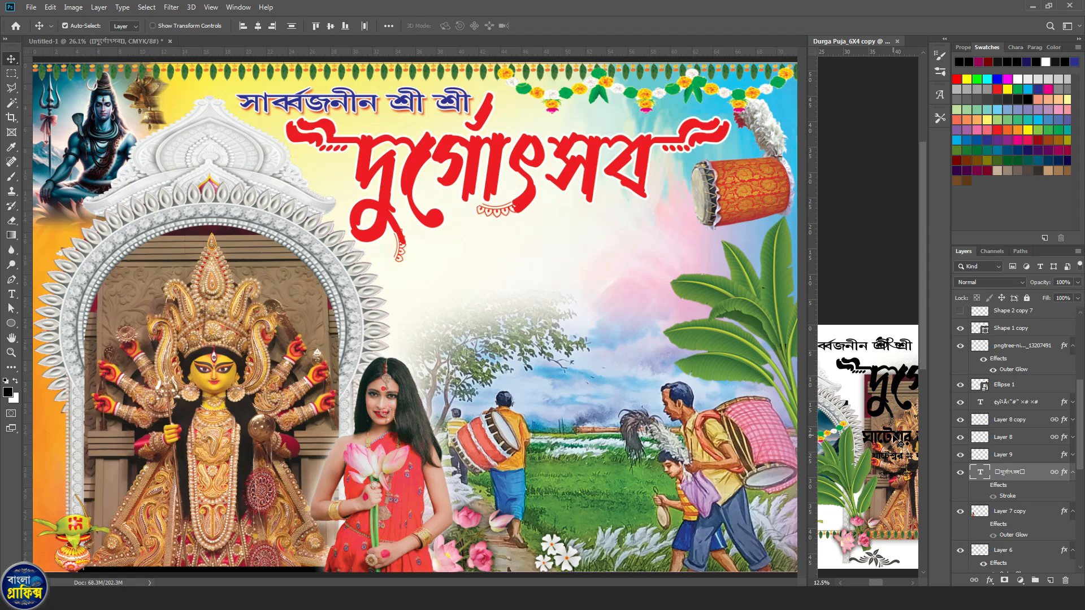
scroll(888, 433, "right", 5)
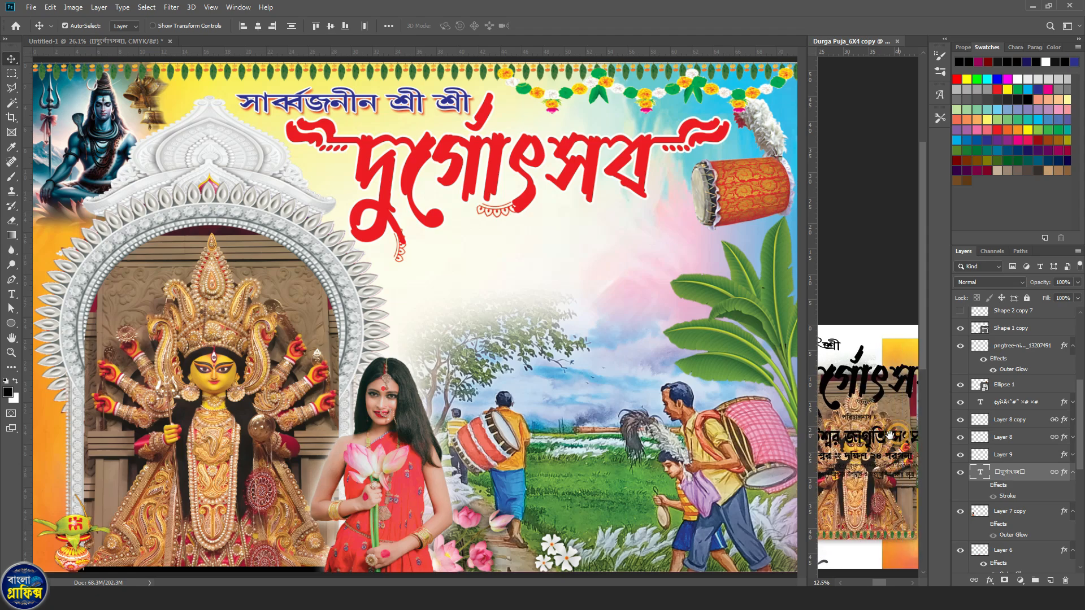
left_click_drag(898, 448, 643, 319)
left_click(883, 434)
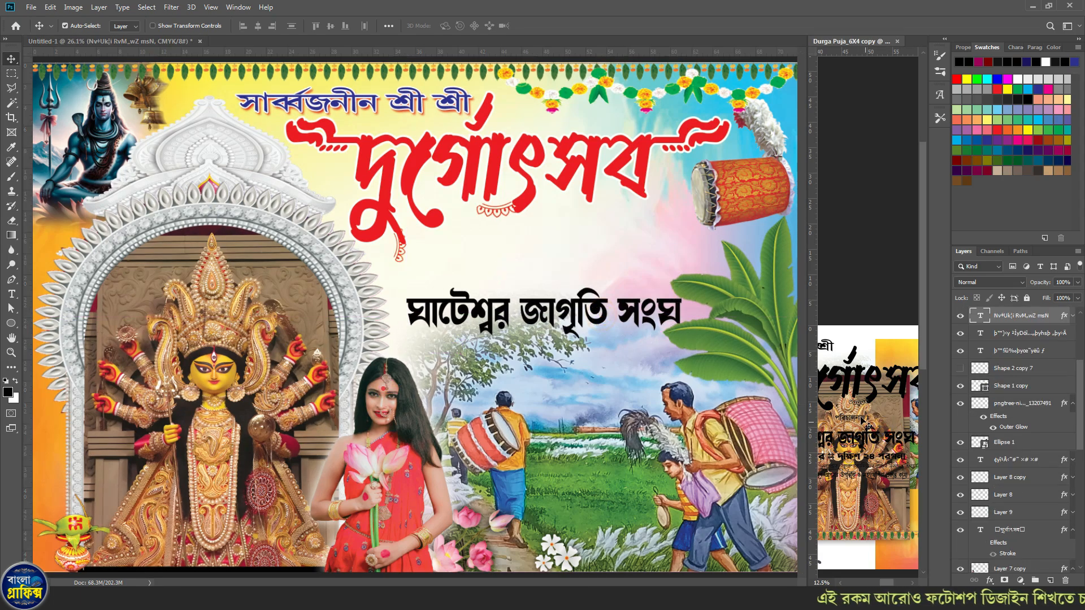
left_click_drag(582, 265, 544, 251)
Draw a black rounded rectangle about 9.06 × 2.78 in over the label "পরিচালনায় ঃ" and round its corners to 96 px
left_click(12, 327)
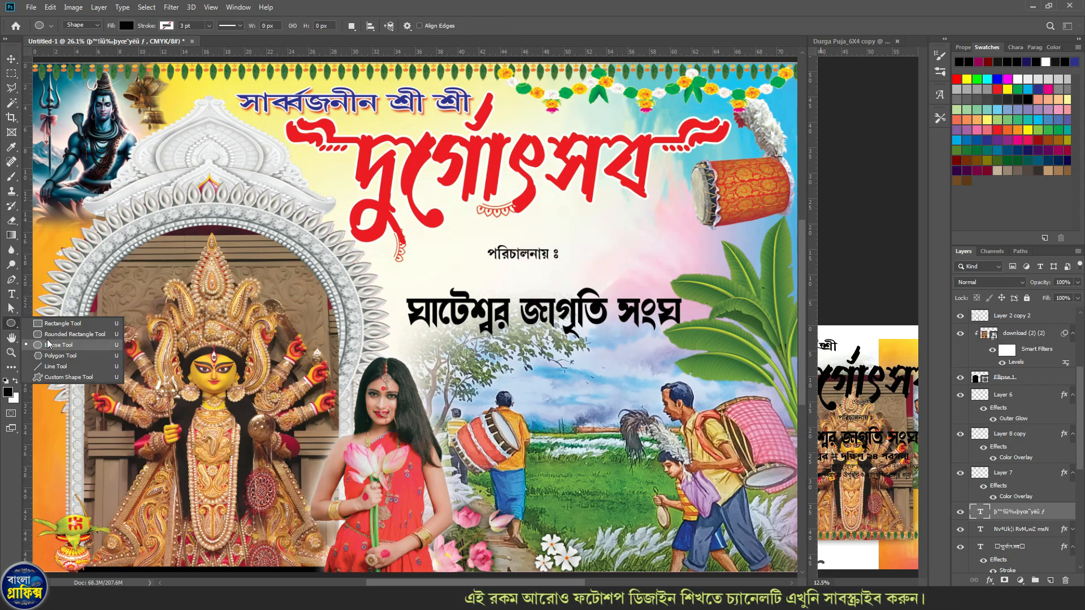
left_click(50, 334)
left_click_drag(471, 238, 567, 267)
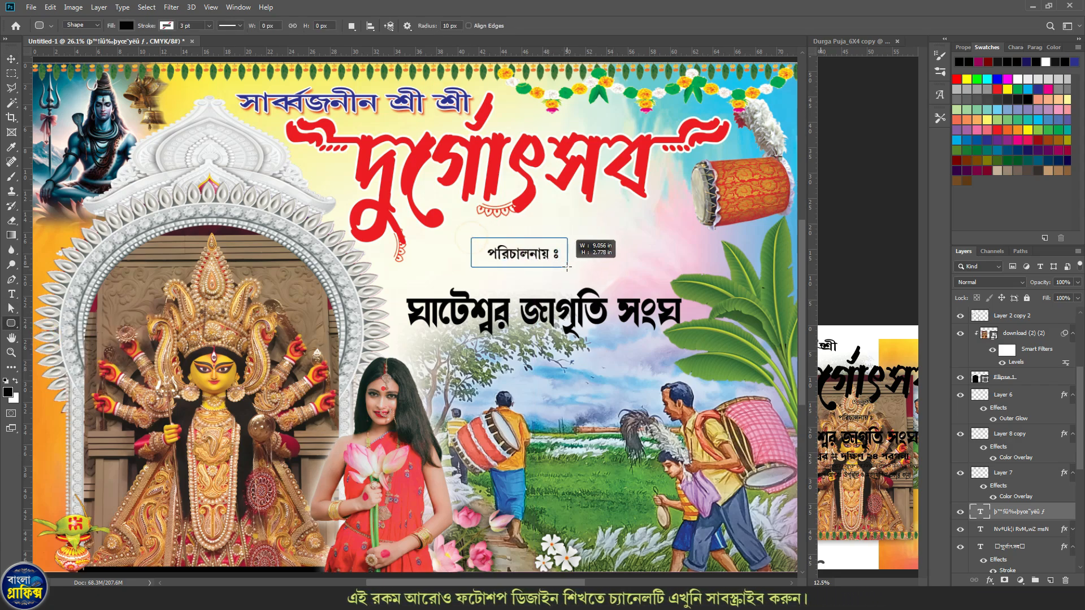
mouse_move(964, 161)
left_mouse_down()
mouse_move(981, 182)
mouse_move(969, 158)
left_mouse_up()
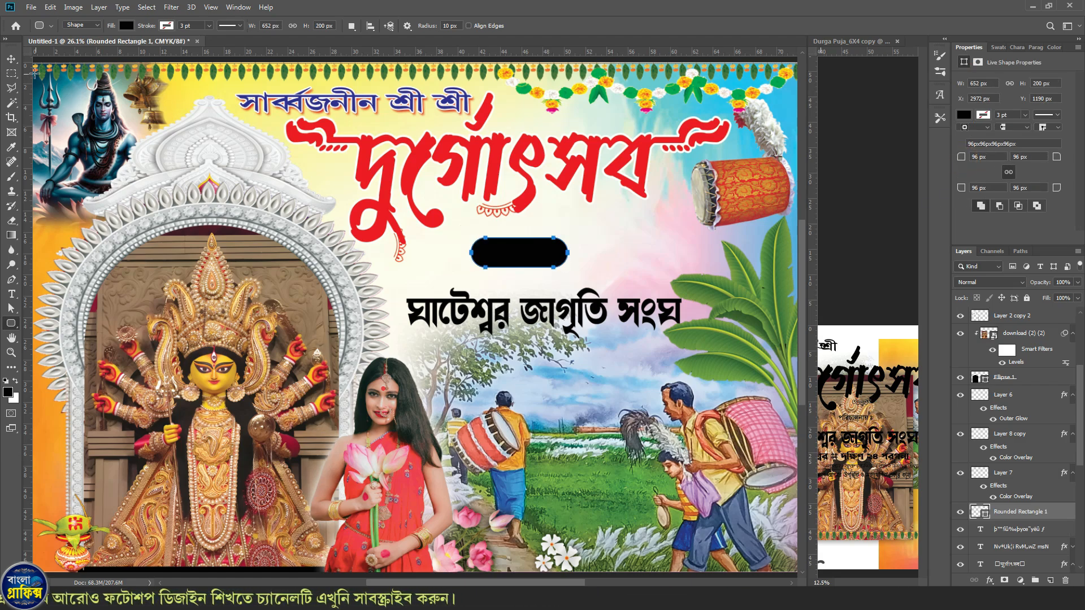
Add a Gradient Overlay to the rounded rectangle and remove the middle blue stop from its gradient
left_click(10, 59)
left_click(990, 581)
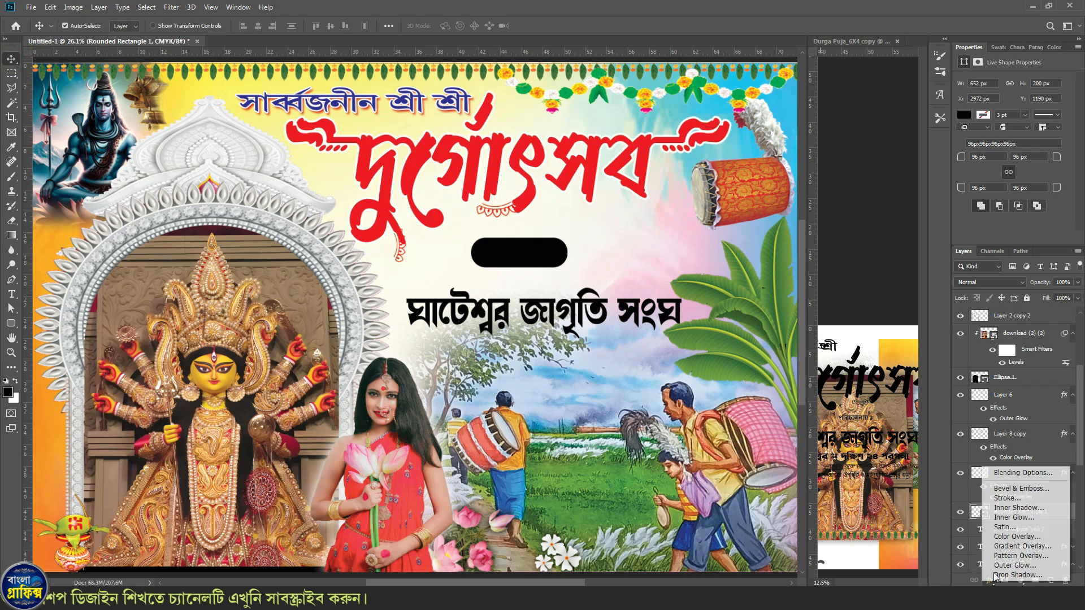
left_click(1021, 546)
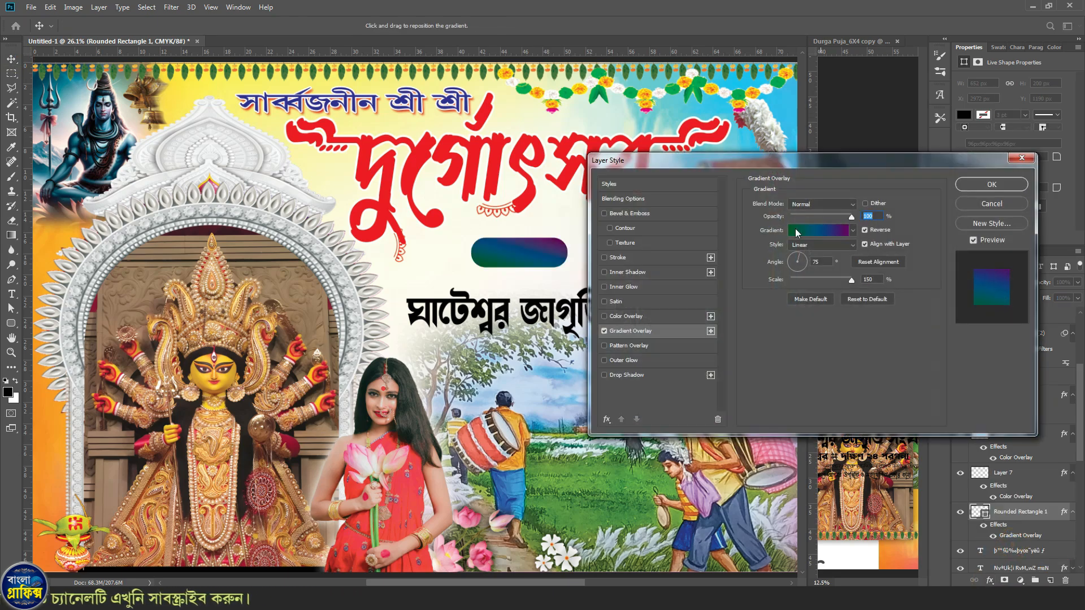
left_click(841, 230)
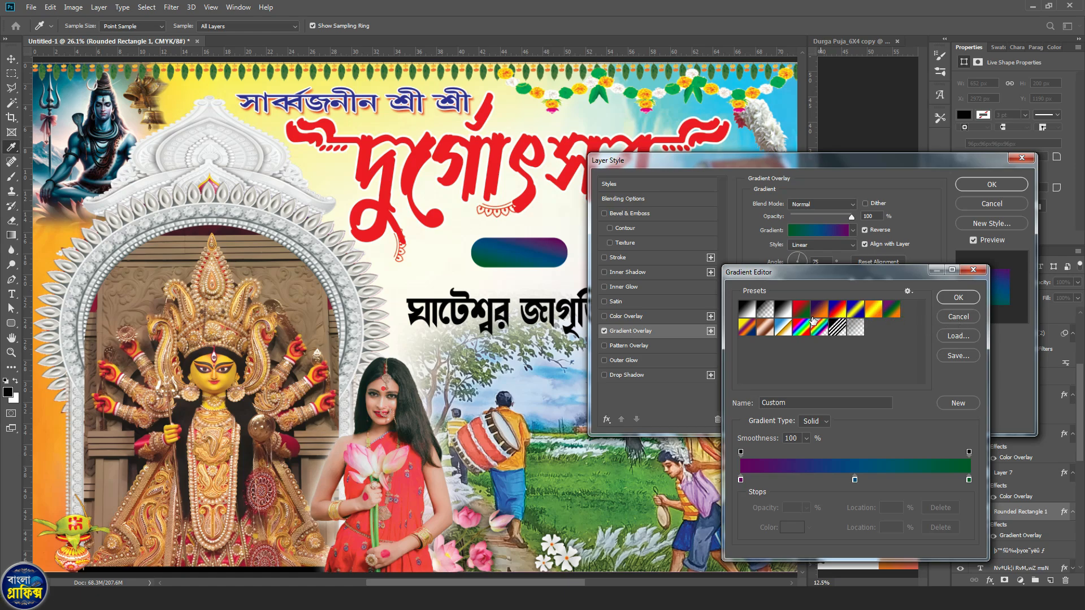
left_click_drag(855, 479, 854, 500)
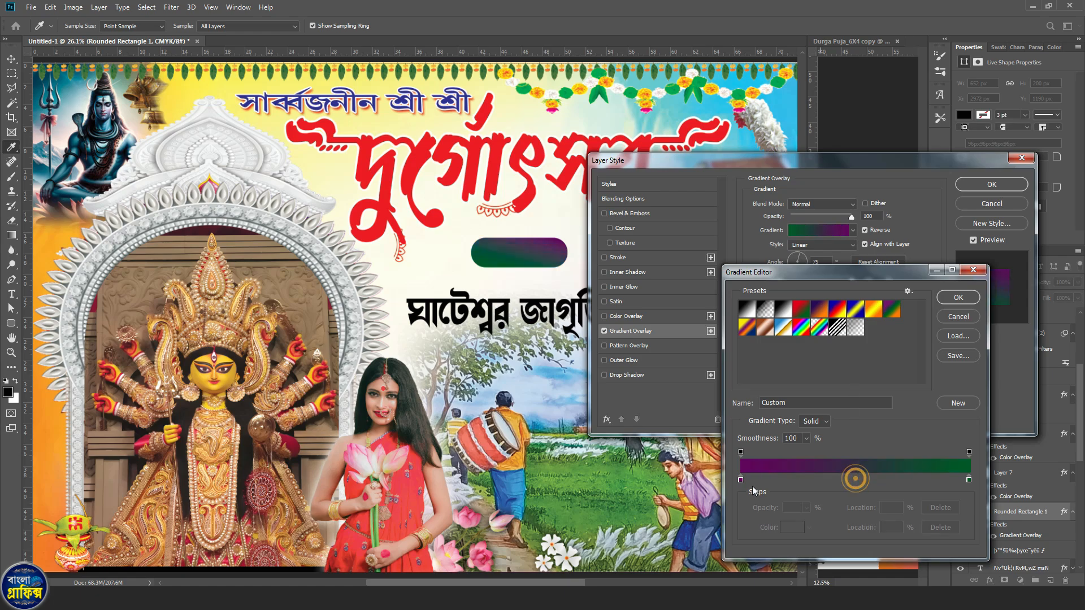
Set the gradient's purple stop to C 100, M 0, Y 100, K 0 and the overlay angle to 90°
left_click(741, 480)
left_click(794, 528)
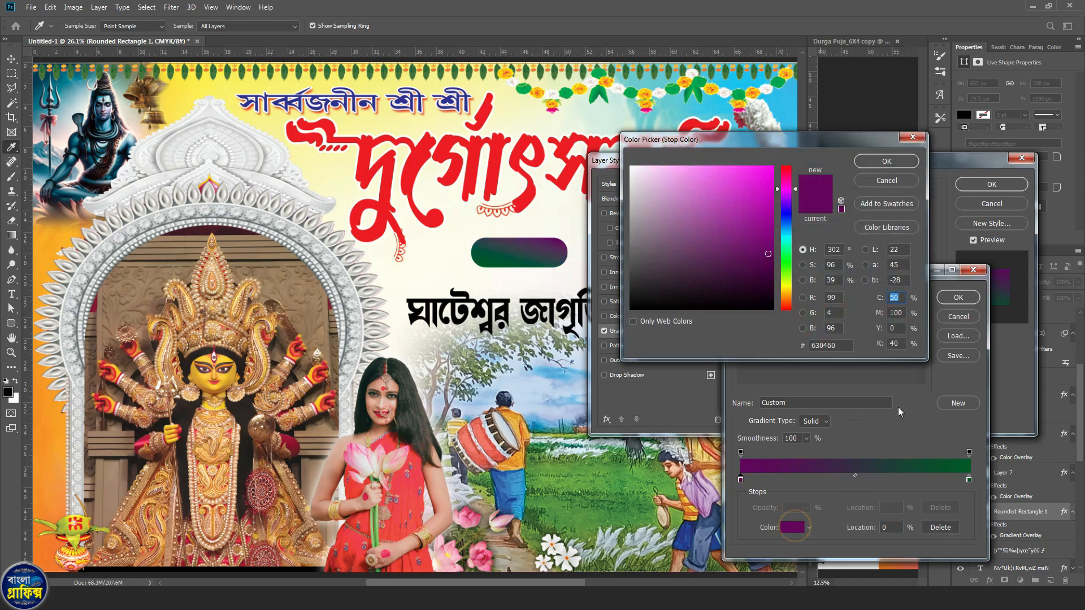
type("100")
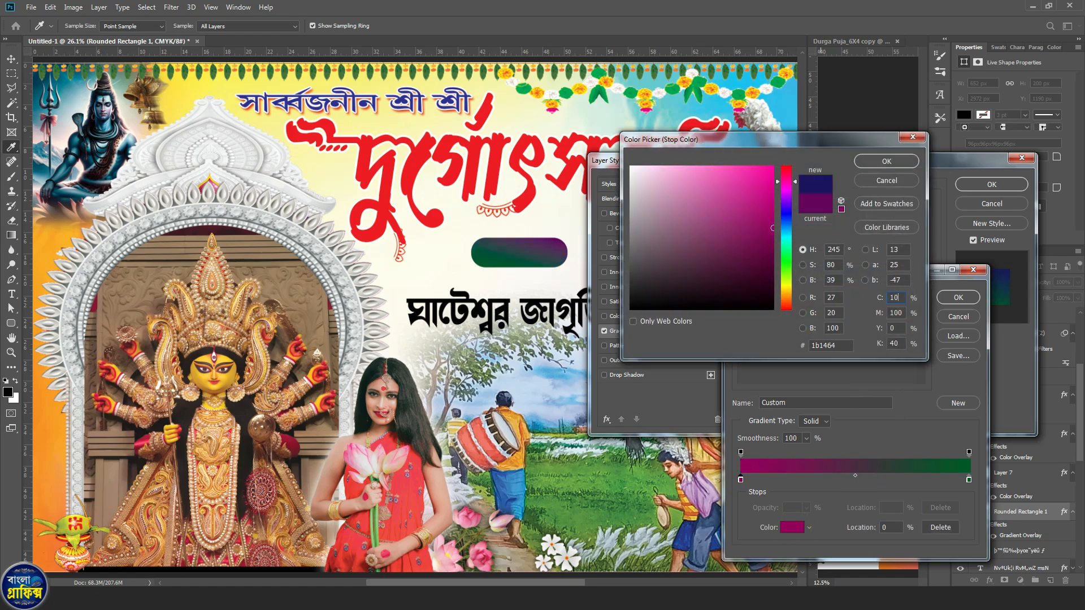
key("Tab")
type("0")
key("Tab")
type("100")
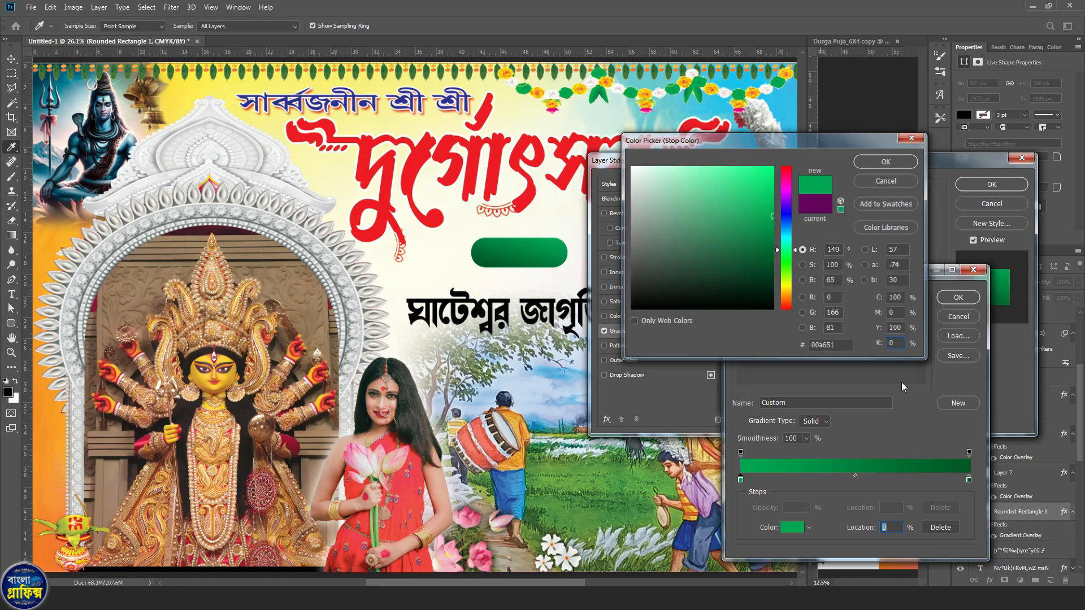
key("Return")
key("Return")
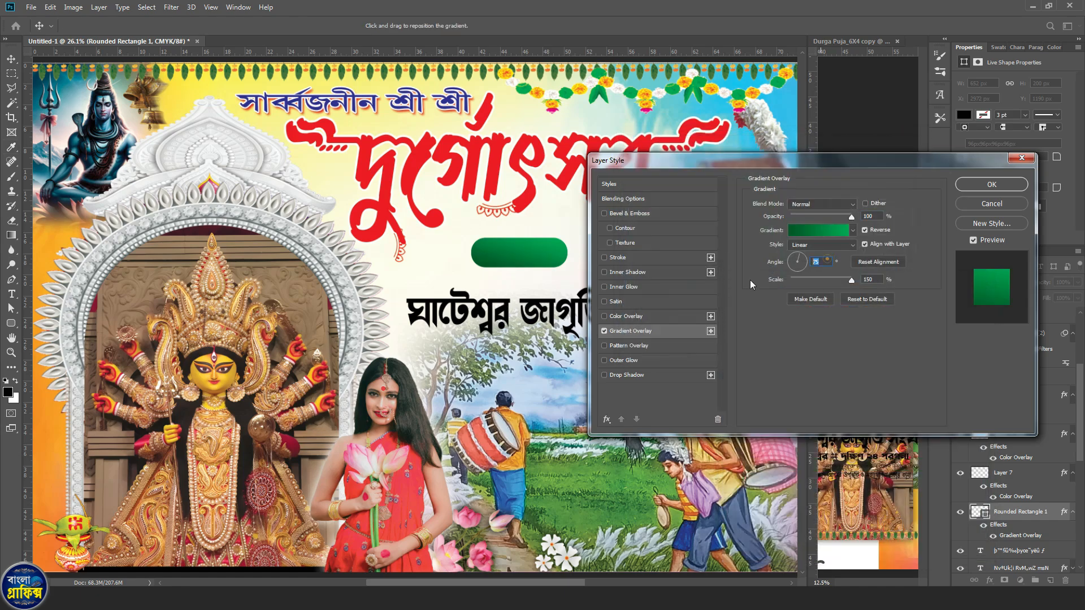
type("90")
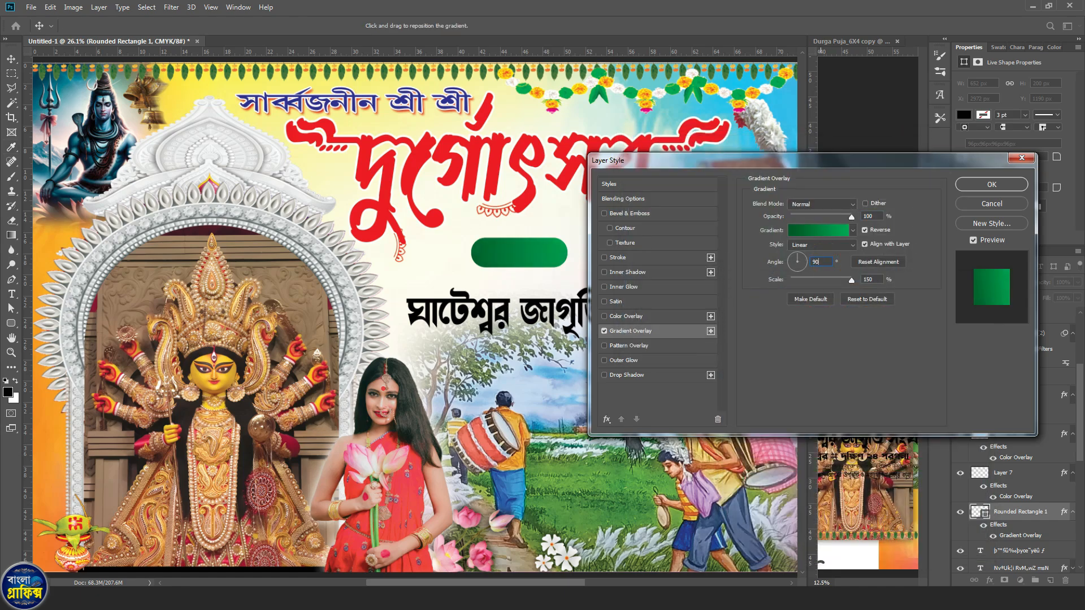
Apply the gradient overlay and move the rounded rectangle one layer down, behind the label "পরিচালনায় ঃ"
key("Return")
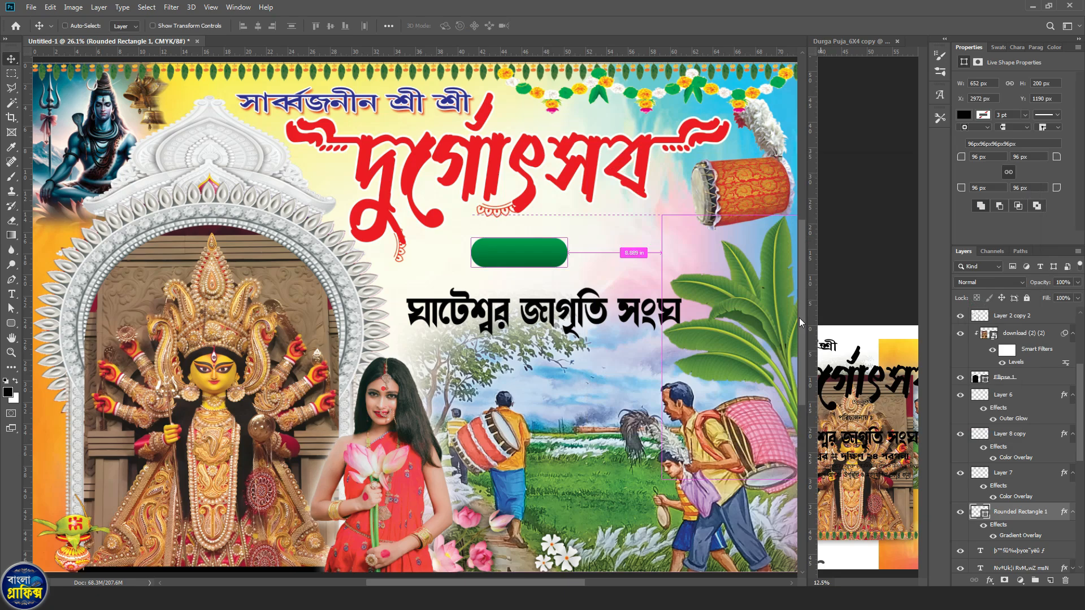
key("ctrl+bracketleft")
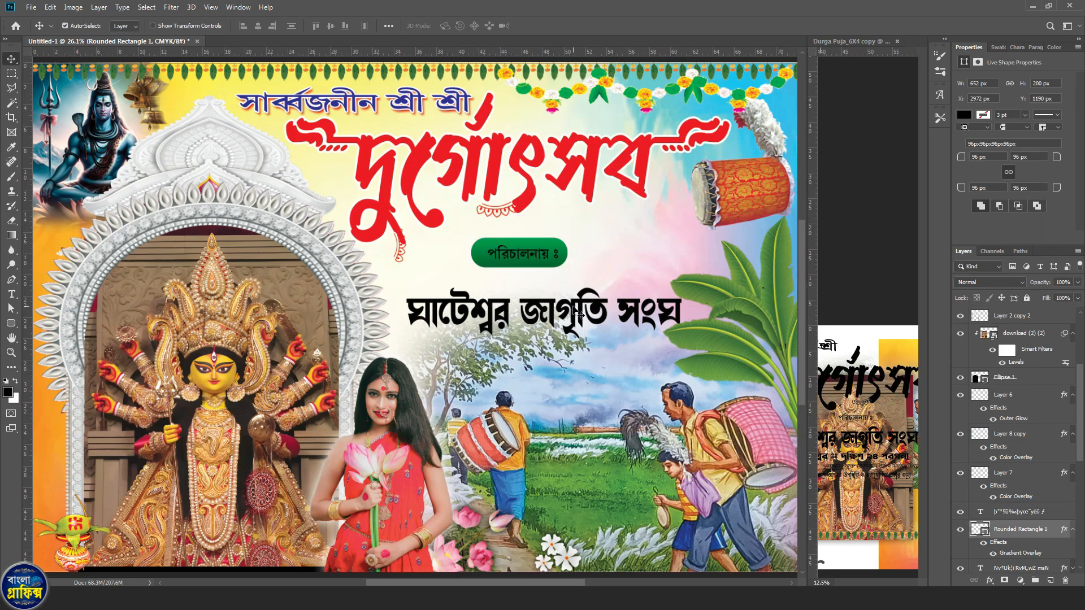
key("ctrl+t")
scroll(557, 240, "up", 3)
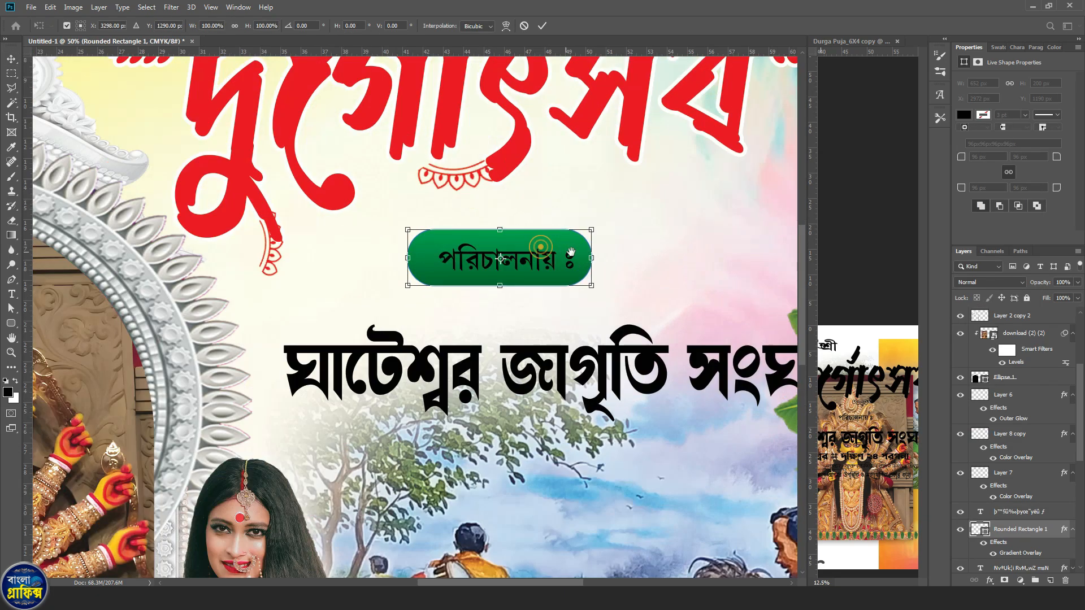
left_click_drag(572, 253, 550, 277)
double_click(550, 277)
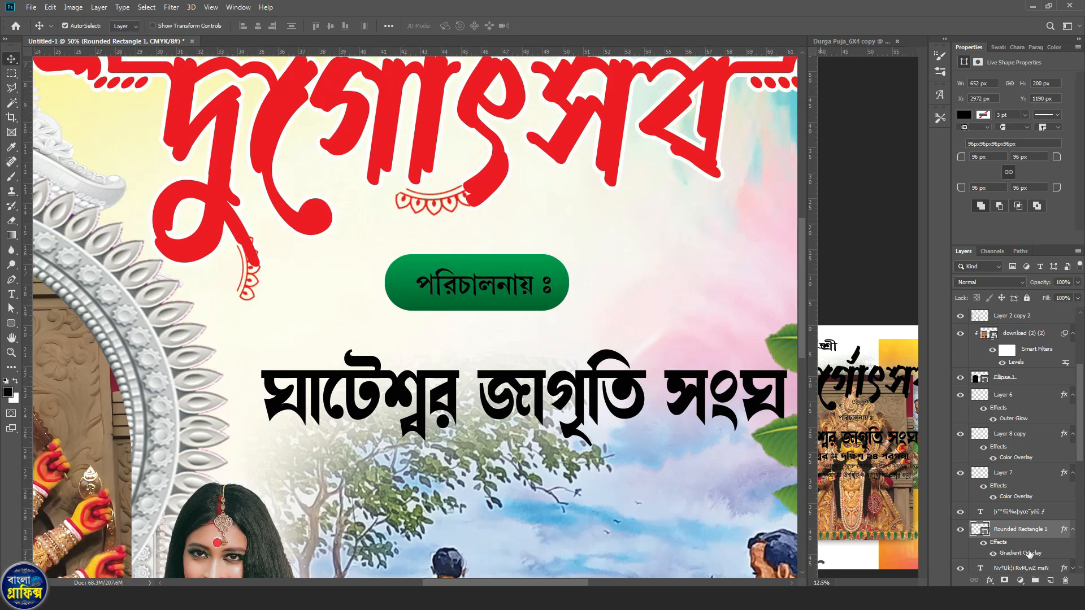
Set the lighter green stop of the rounded rectangle's gradient overlay to C 70, M 0, Y 100, K 0
double_click(1020, 553)
left_click(826, 234)
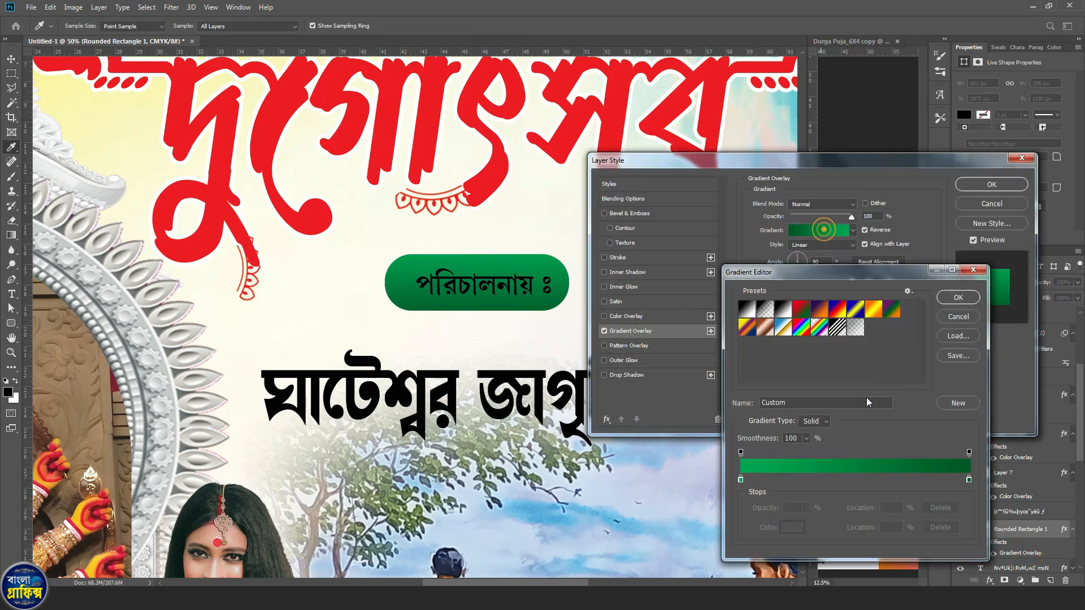
left_click(741, 480)
left_click(791, 528)
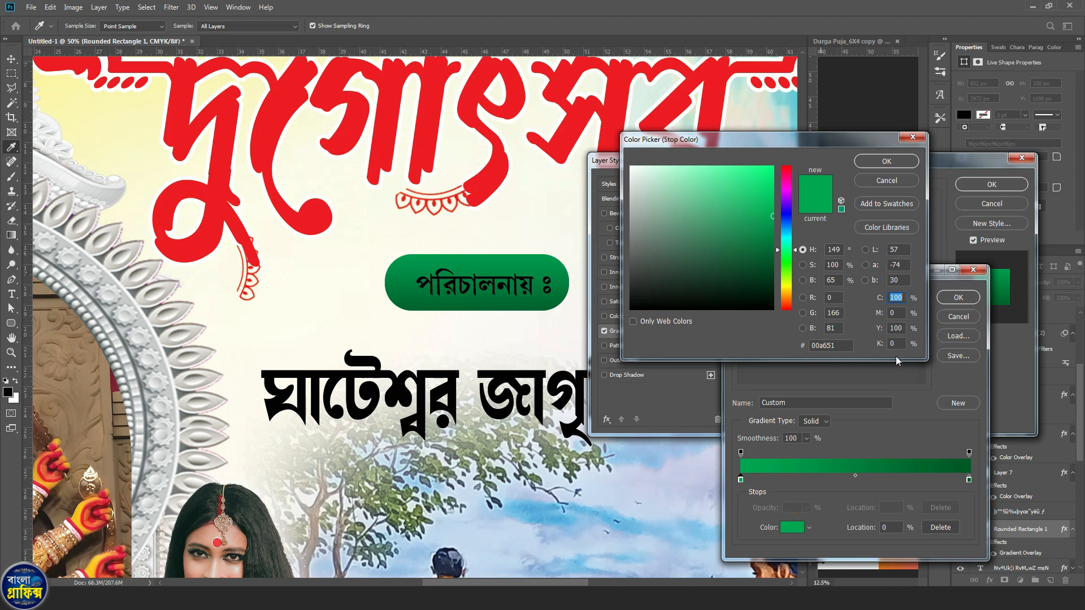
type("70")
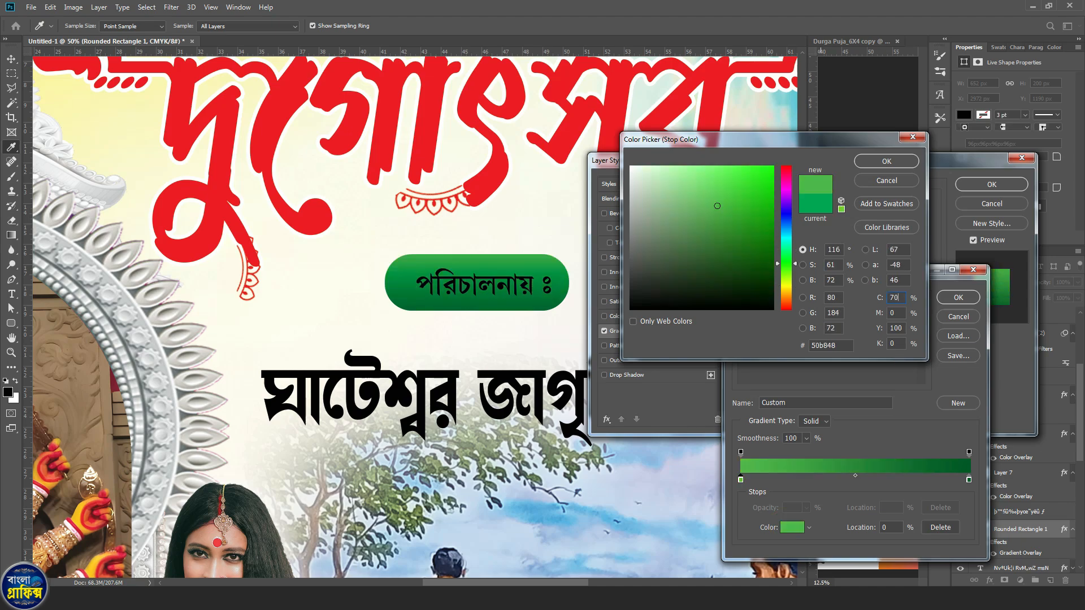
key("Return")
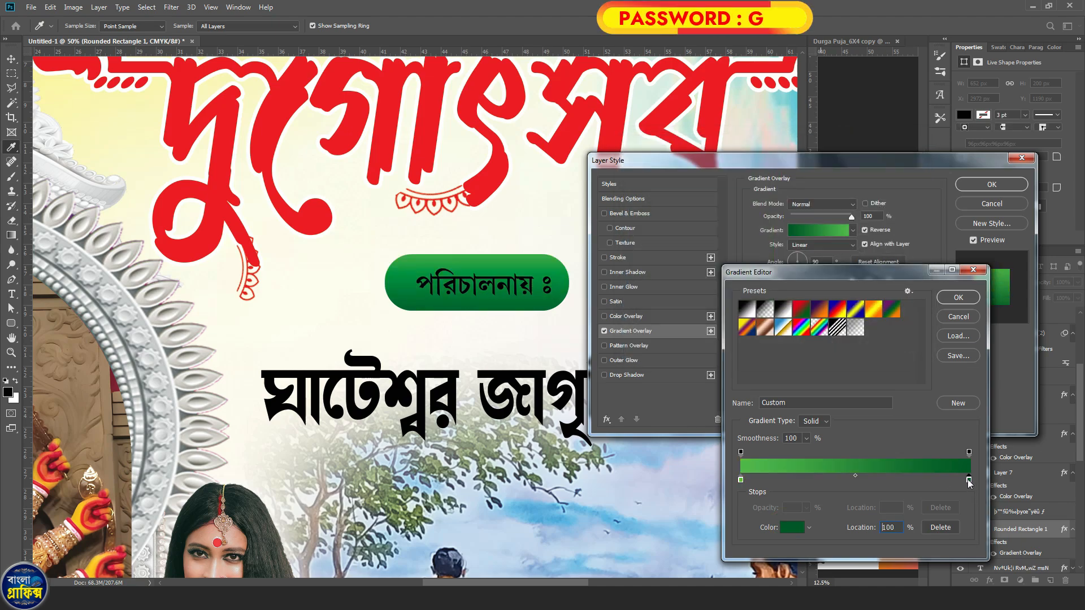
Set the dark green stop at 100% to C 100, M 20, Y 100, K 60 and apply the gradient overlay
left_click(970, 480)
left_click(793, 528)
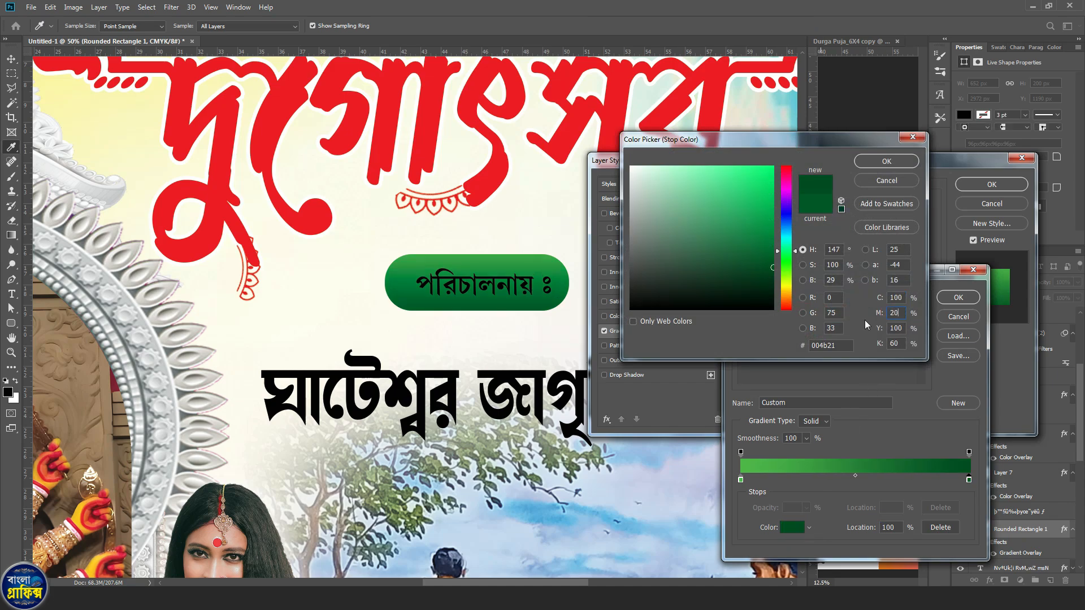
key("Return")
key("Return")
key("Return")
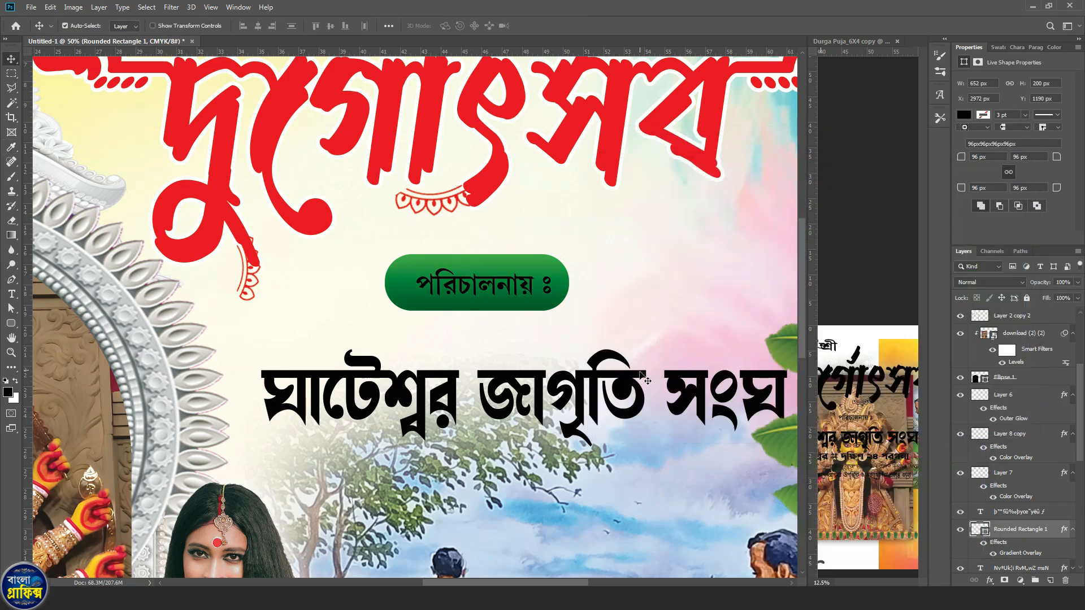
Colour the label "পরিচালনায় ঃ" bright yellow and enlarge it to about 145 pt to fill the green rounded rectangle
key("ctrl+t")
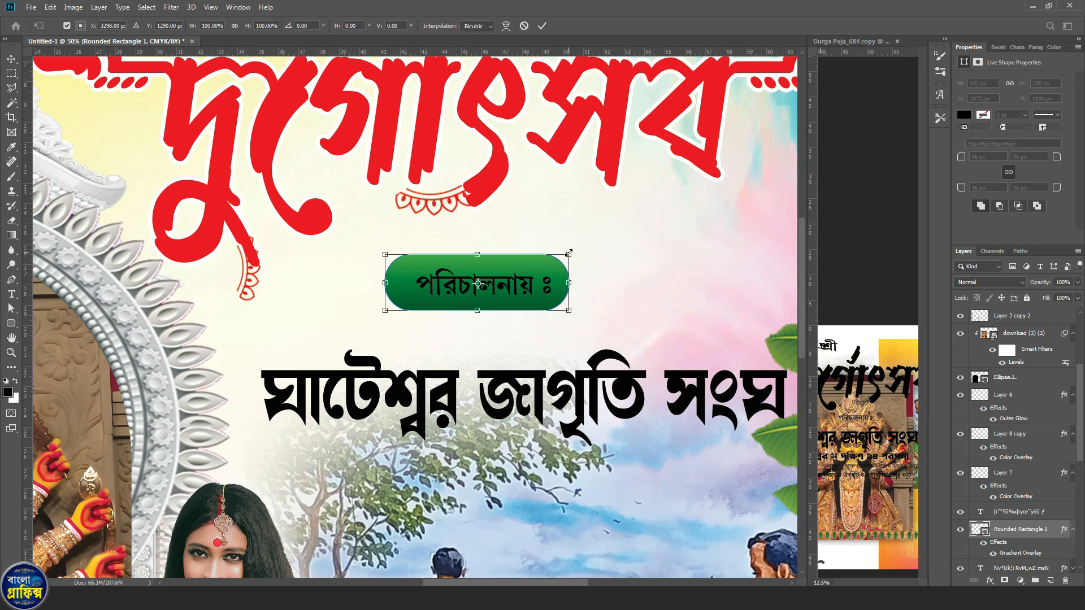
key("Return")
left_click(515, 292)
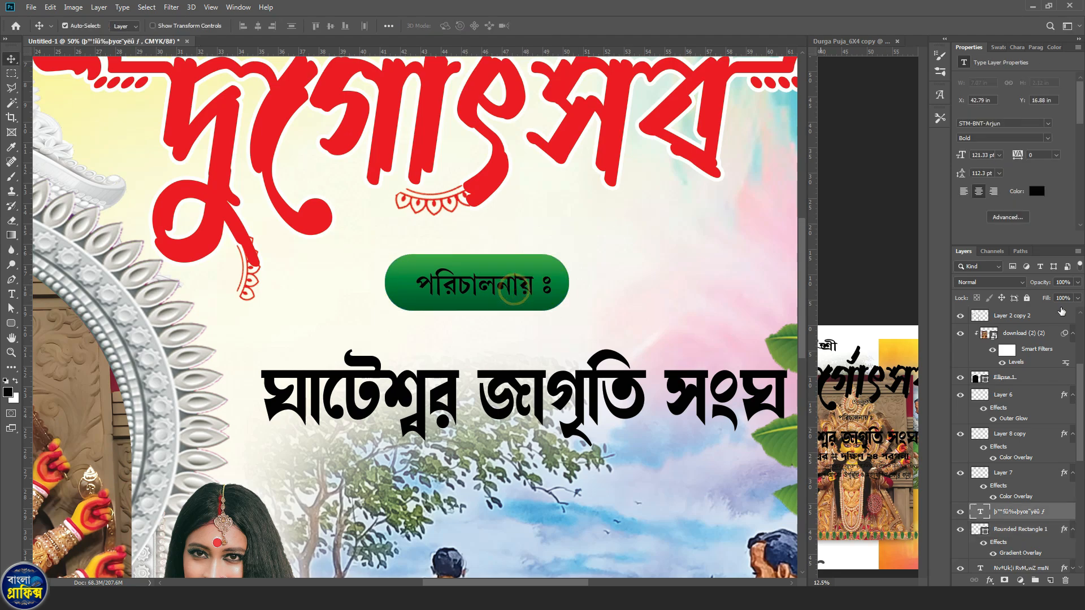
left_click(1037, 191)
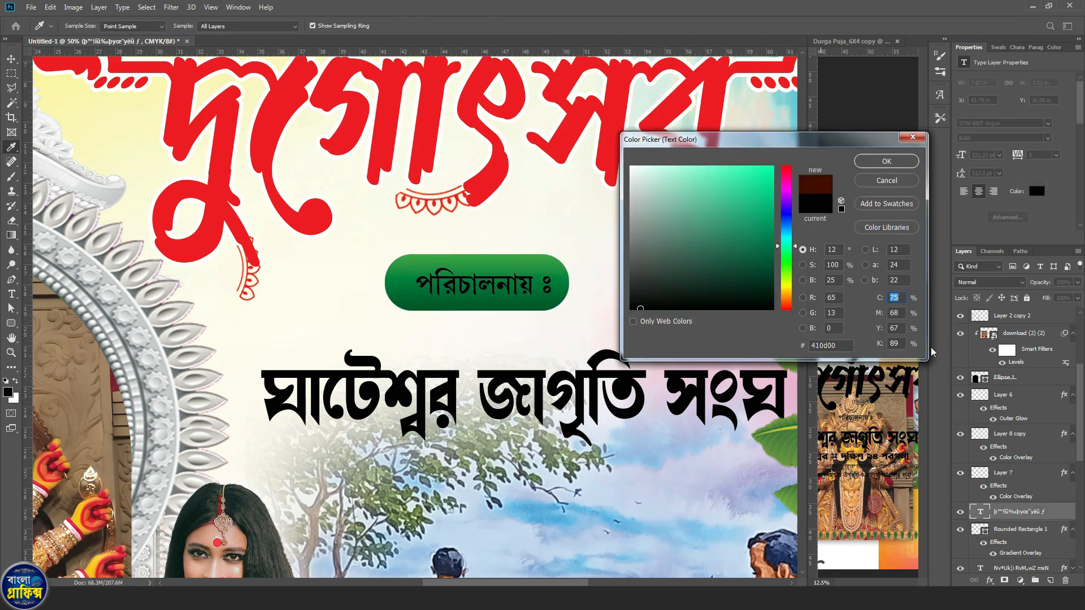
left_click_drag(734, 273, 769, 170)
key("Return")
key("ctrl+t")
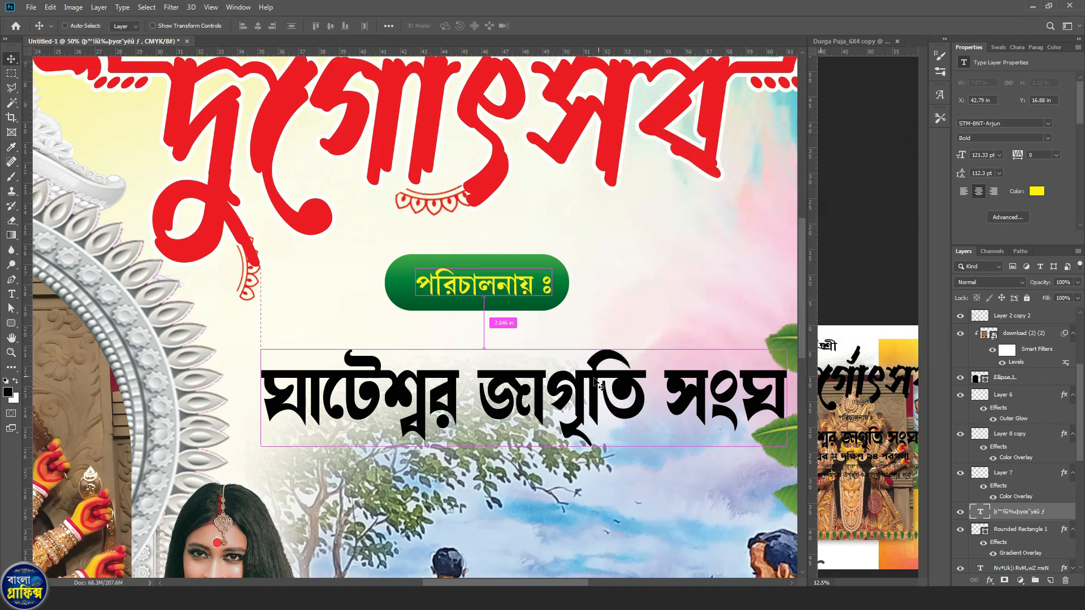
left_click_drag(558, 305, 528, 295)
key("Return")
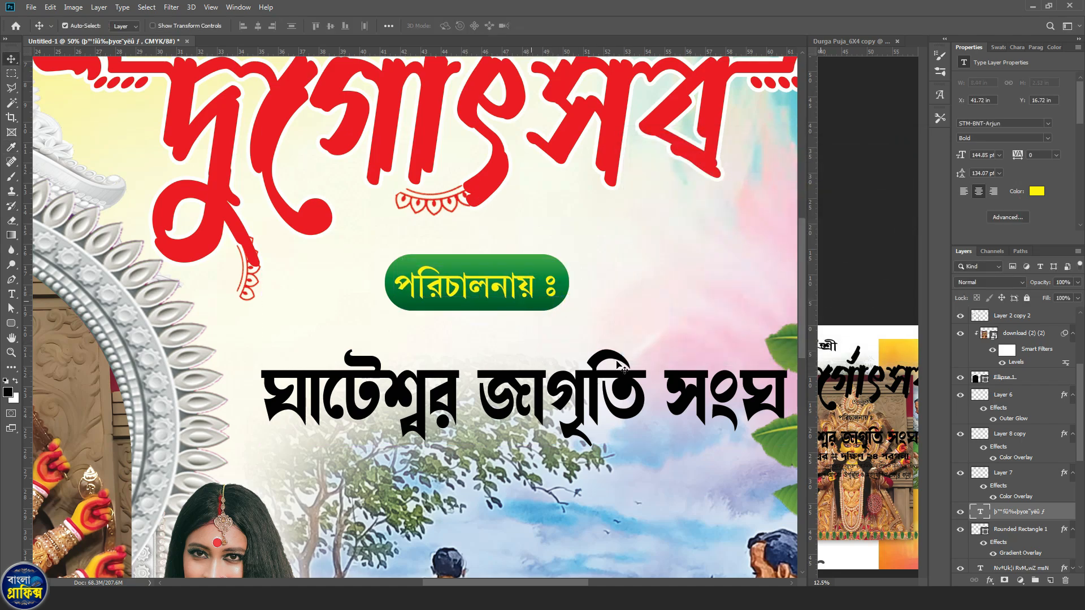
Duplicate the green rounded rectangle and turn off Reverse in the lower one's Gradient Overlay
left_click(567, 290)
key("ctrl+j")
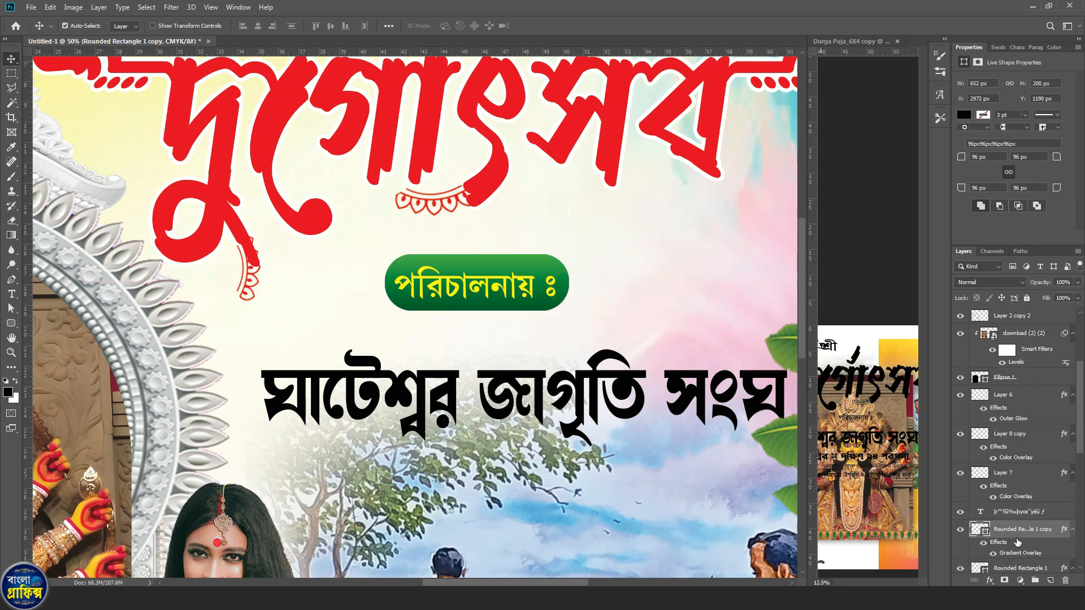
scroll(1016, 546, "down", 2)
left_click(1011, 493)
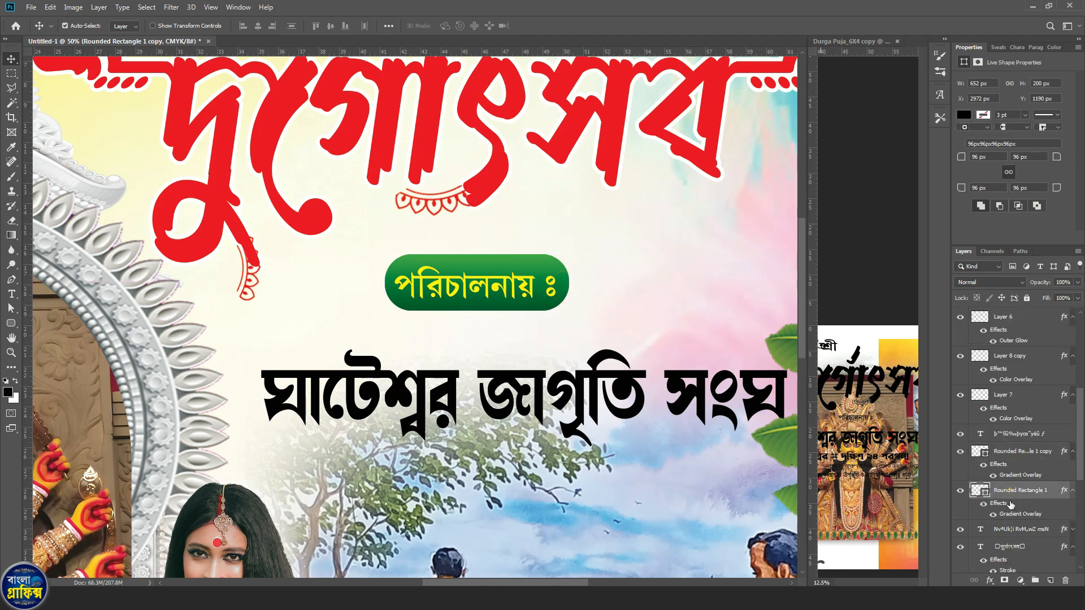
double_click(1016, 515)
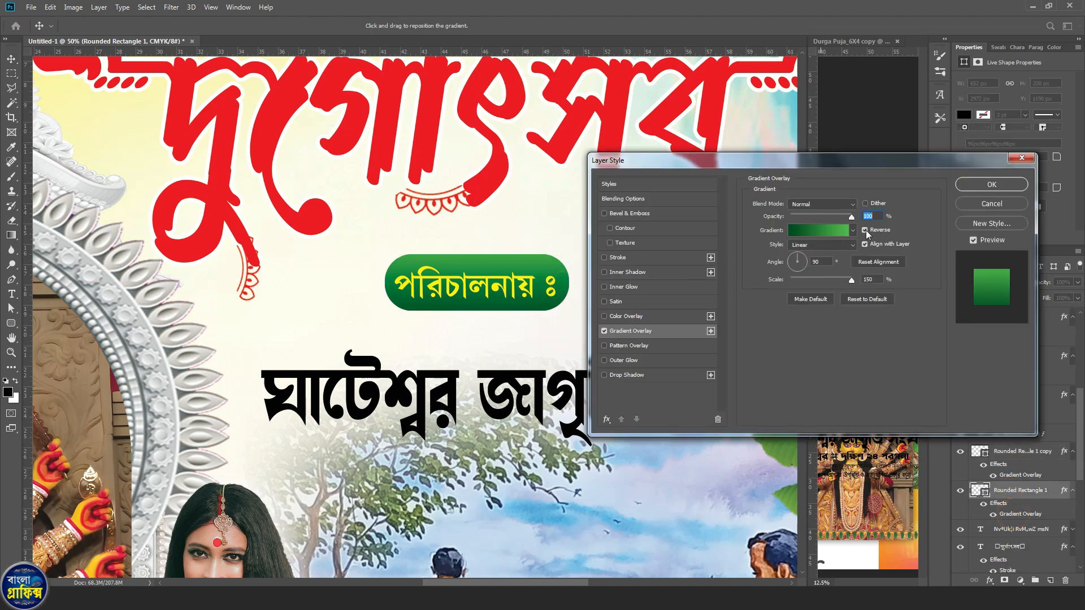
left_click(866, 231)
left_click(992, 185)
Enlarge the lower rounded rectangle to about 697 × 241 px so it forms a rim around its duplicate
key("ctrl+t")
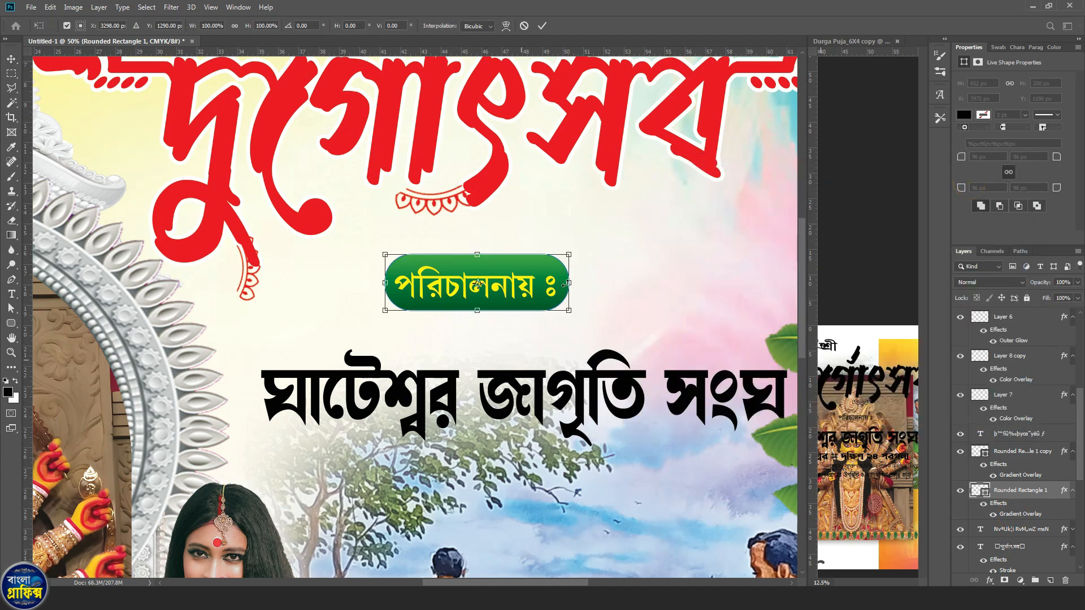
left_click_drag(571, 253, 578, 283)
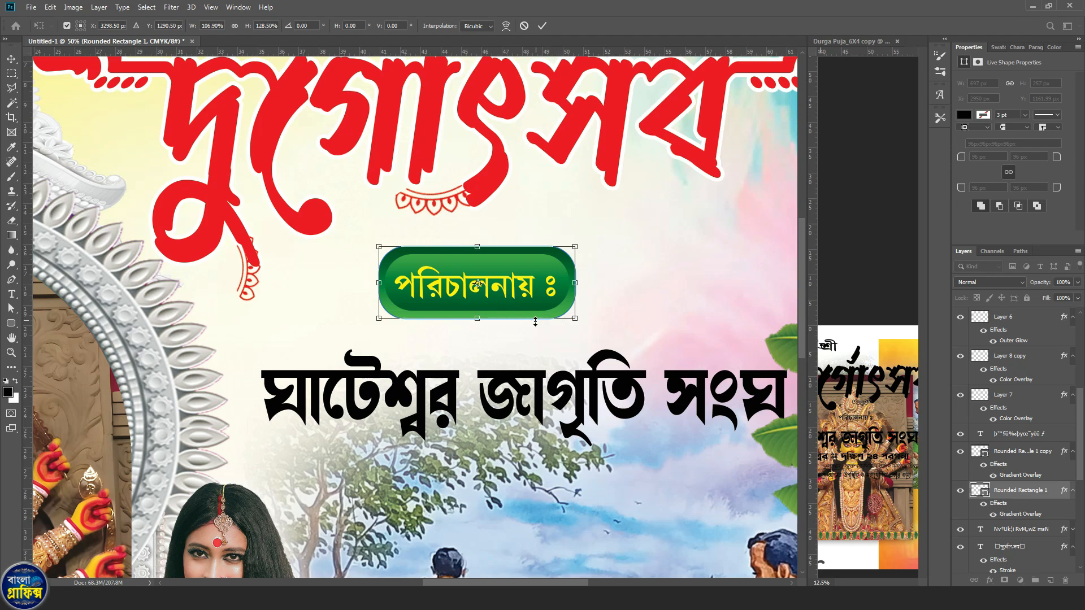
left_click_drag(535, 322, 535, 320)
double_click(537, 304)
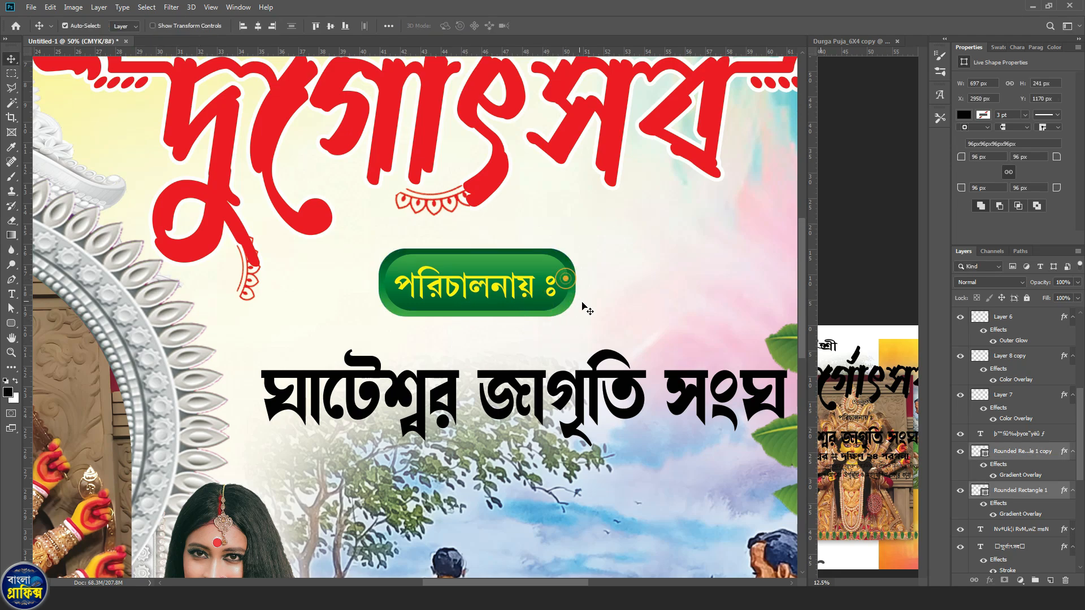
Scale both rounded rectangles up together slightly, bringing the outer one to about 709 × 245 px
key("ctrl+t")
mouse_move(575, 286)
left_mouse_down()
mouse_move(604, 290)
mouse_move(578, 290)
left_mouse_up()
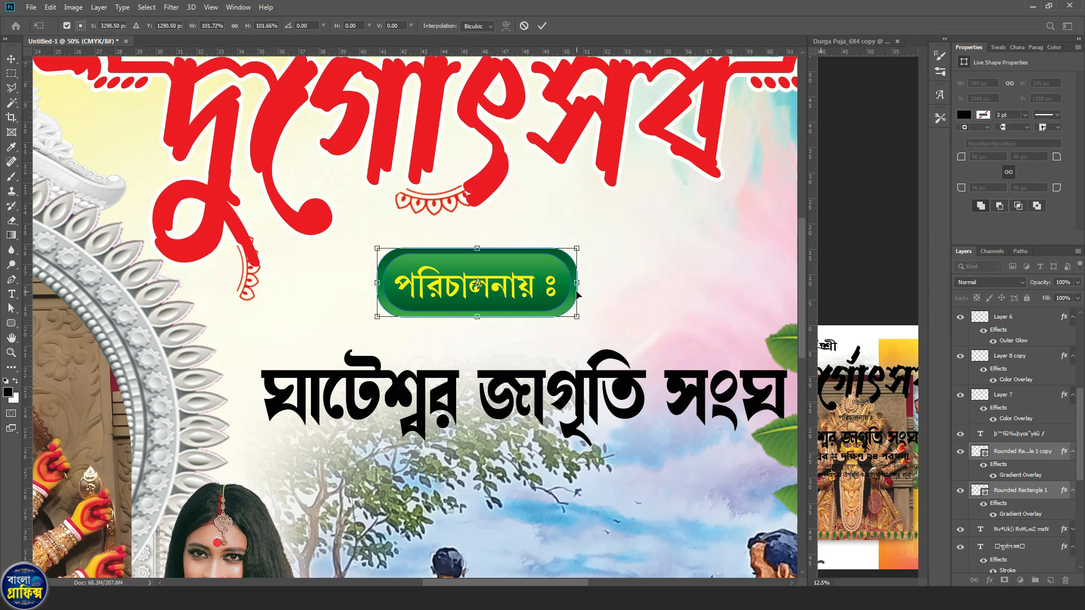
key("Return")
key("ctrl+minus")
key("ctrl+plus")
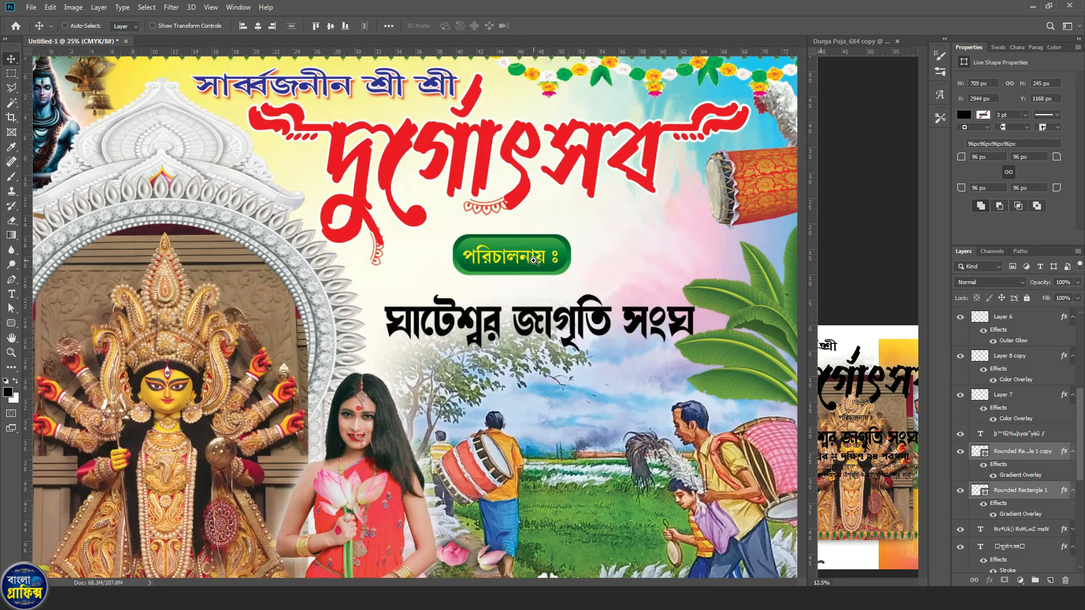
Add a black Drop Shadow to the label "পরিচালনায় ঃ" with distance 10 px, spread 7% and size about 10 px
double_click(980, 434)
key("ctrl+Return")
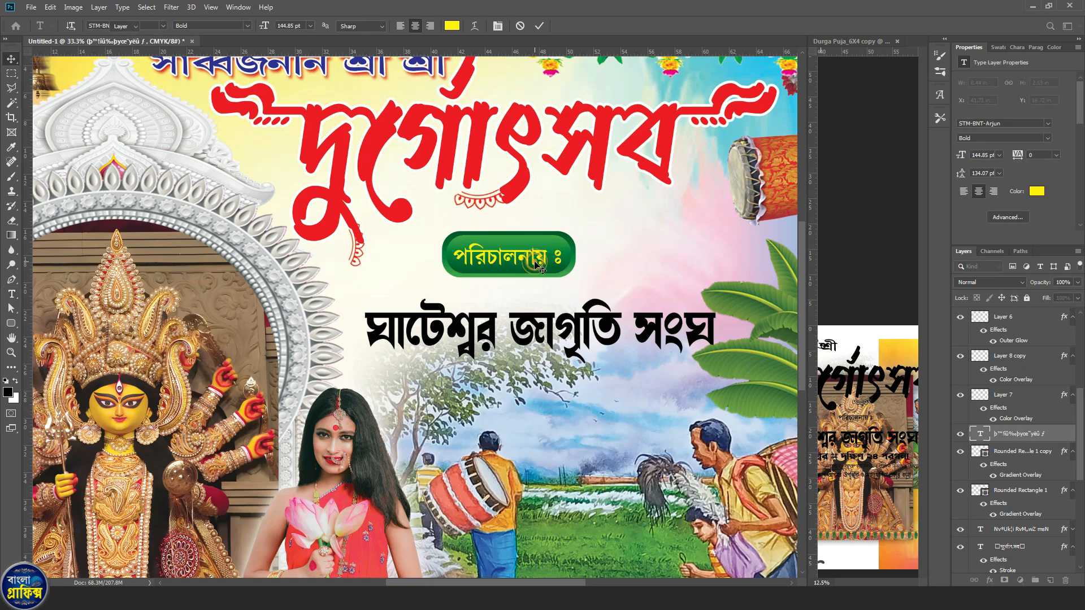
key("v")
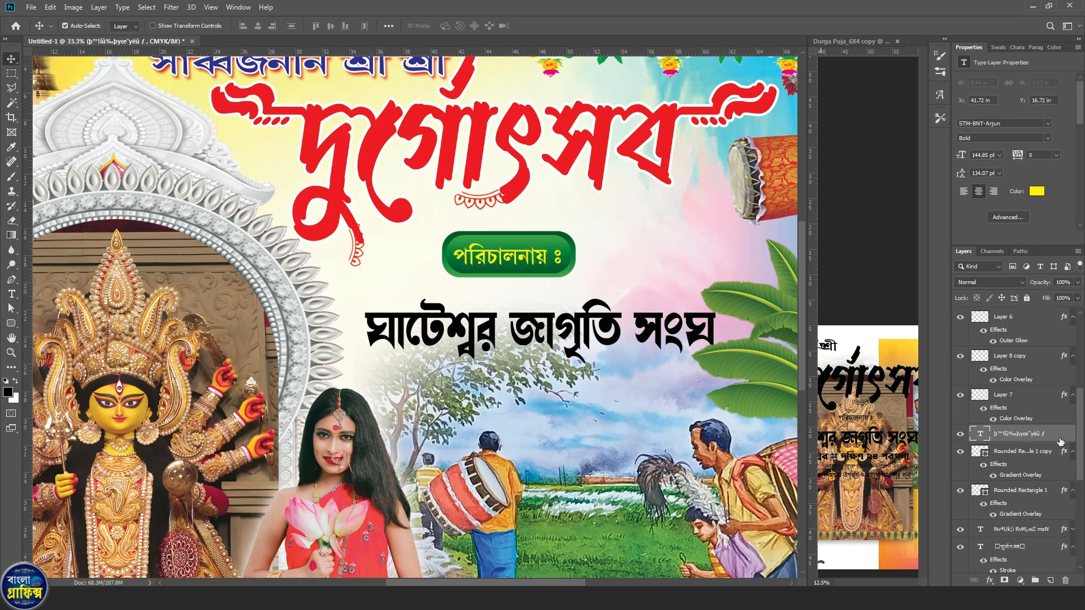
left_click(990, 581)
left_click(1004, 574)
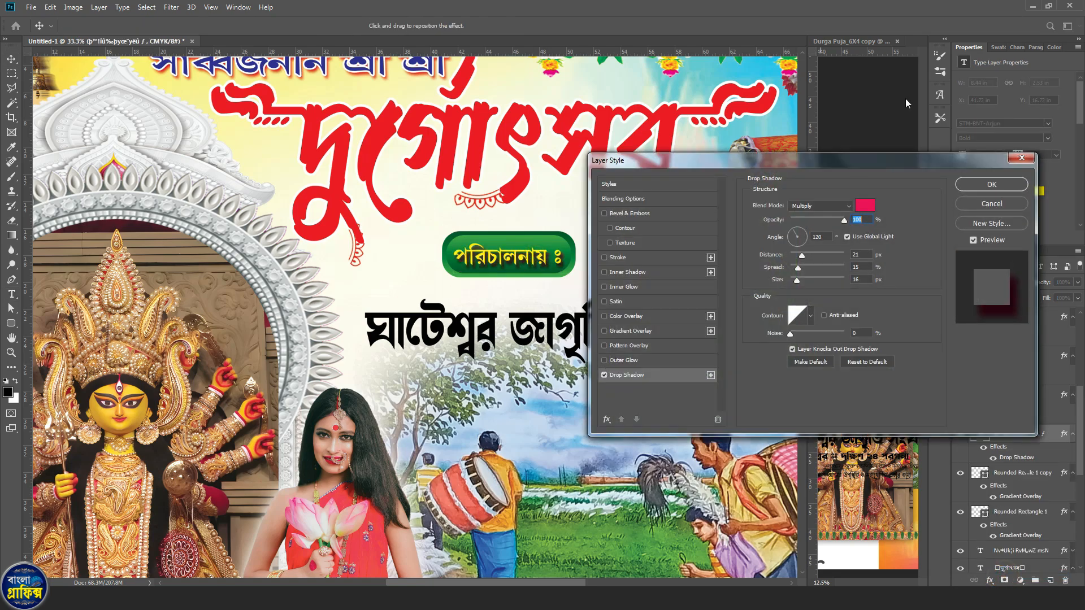
left_click(865, 205)
left_click(632, 308)
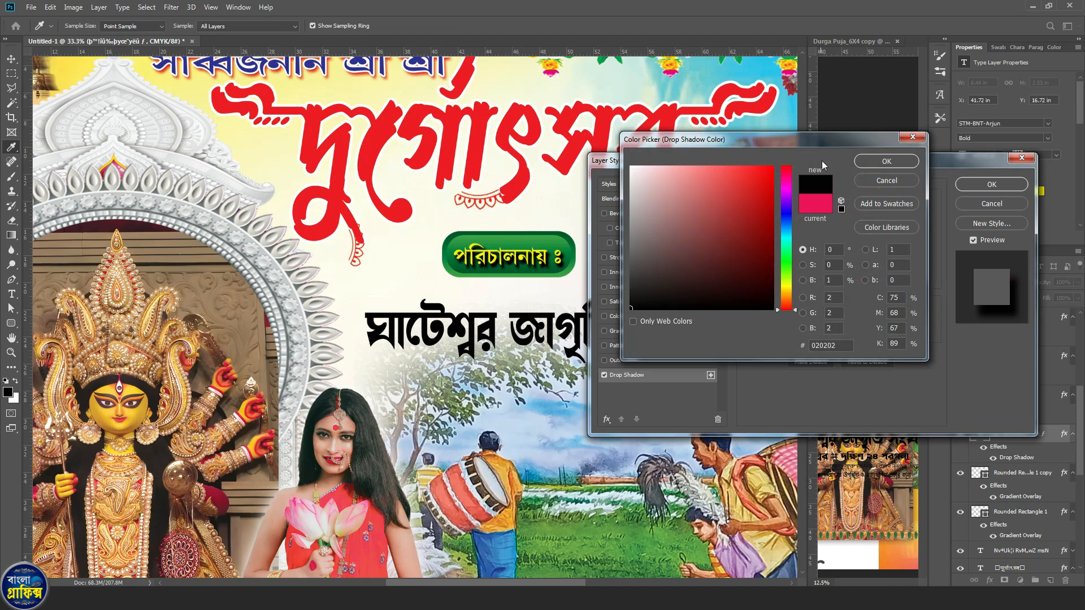
left_click(886, 163)
mouse_move(803, 257)
left_mouse_down()
mouse_move(790, 280)
mouse_move(795, 272)
left_mouse_up()
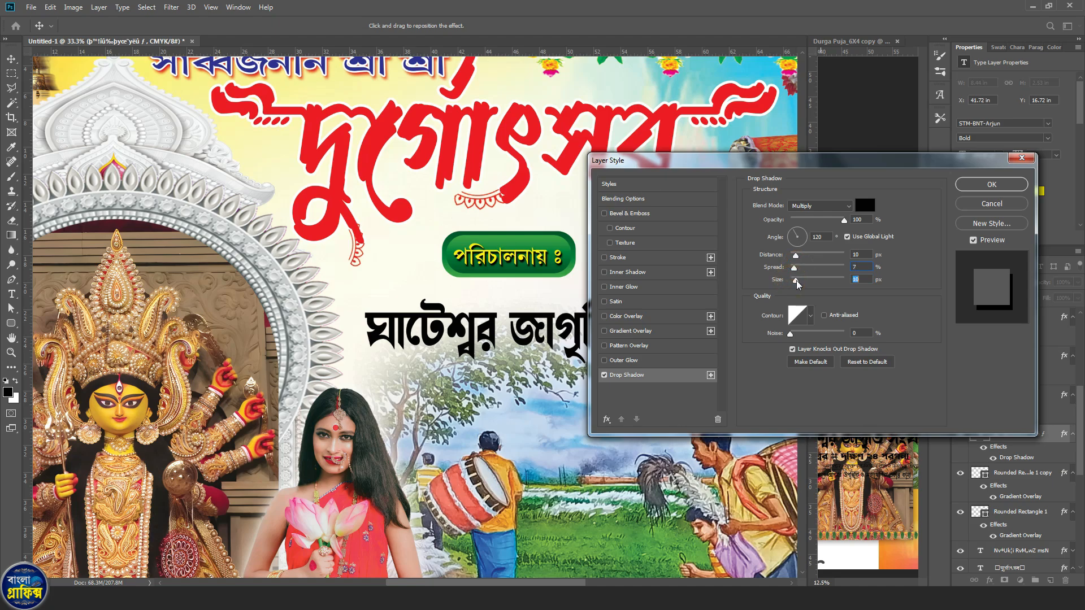
key("Return")
Enlarge the label "পরিচালনায় ঃ" slightly, to about 149 pt
key("ctrl+t")
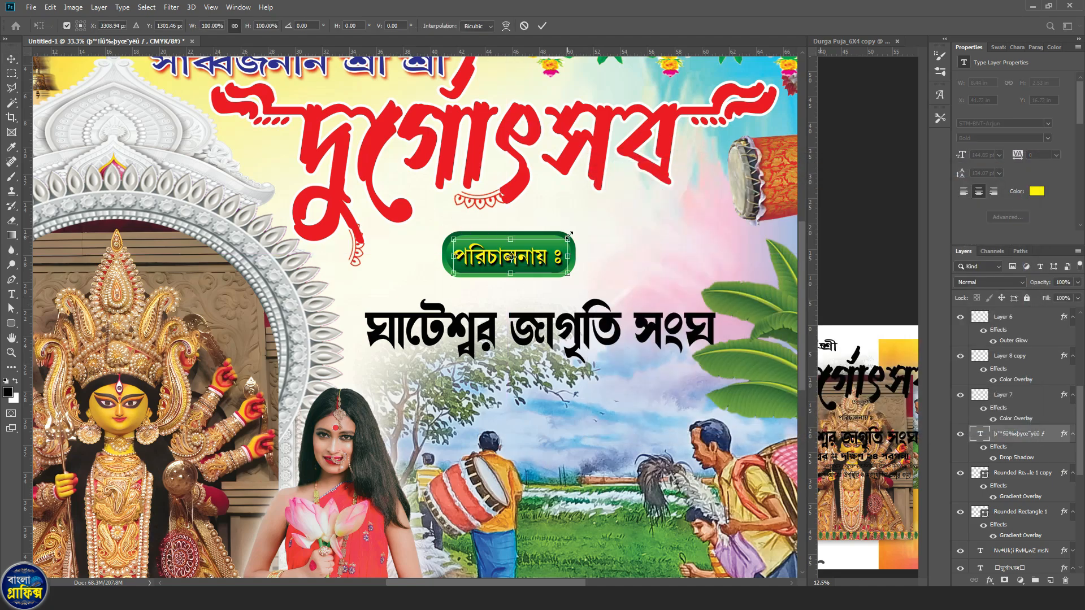
left_click_drag(569, 235, 573, 238)
key("Return")
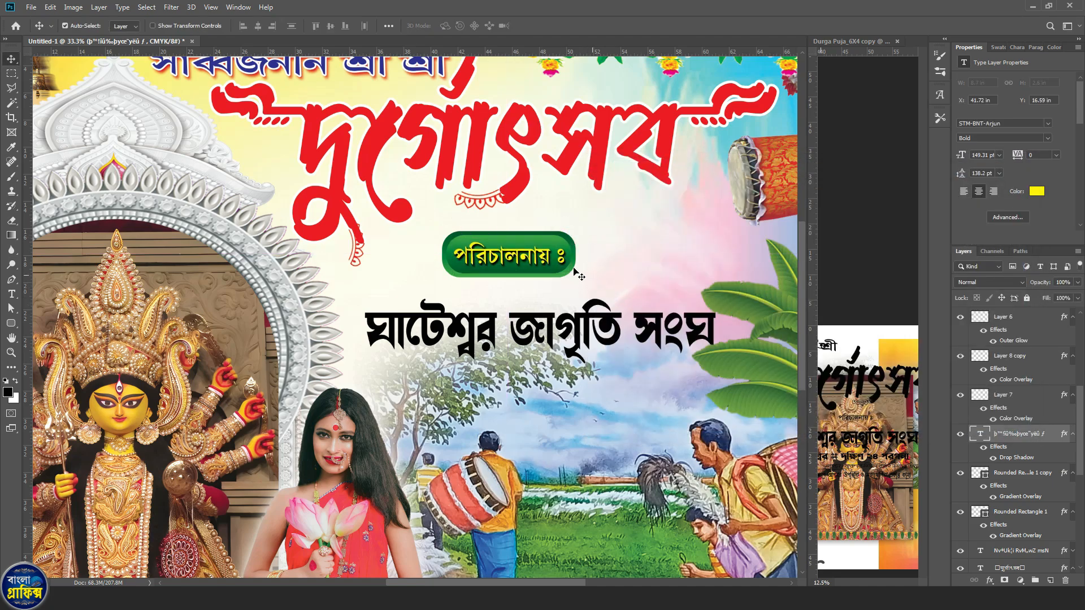
Select the label with both rounded rectangles, reduce their height together and shift the badge slightly right, above the club name
left_click(1022, 472)
left_click(1020, 511, "shift")
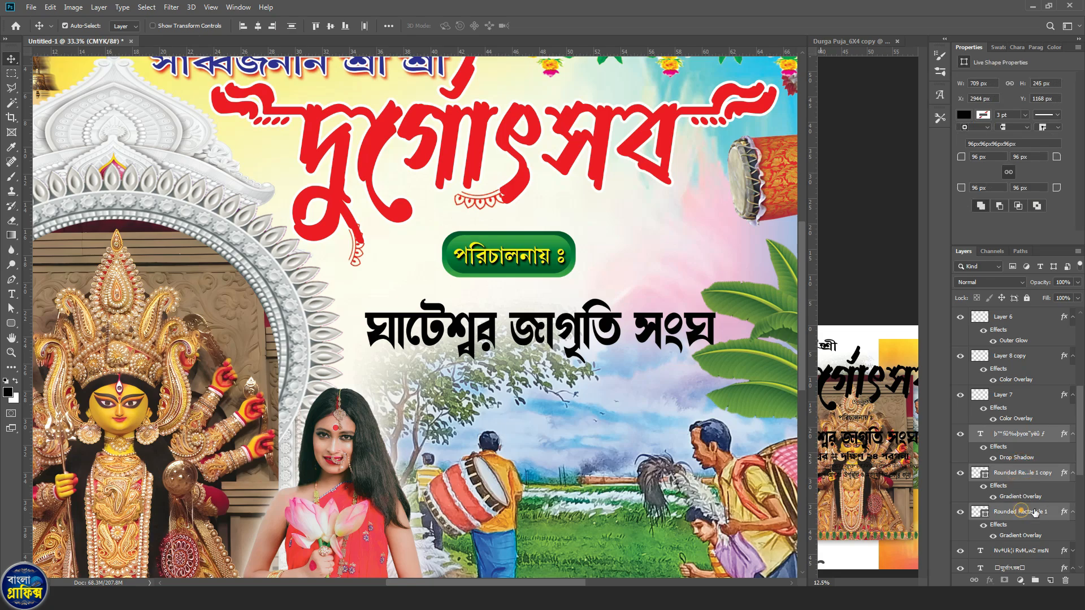
key("ctrl+t")
left_click_drag(517, 230, 532, 260)
key("Return")
Move the club name "ঘাটেশ্বর জাগৃতি সংঘ" close beneath the green badge, to about X 33.3 in, Y 19.31 in
left_click_drag(575, 339, 547, 307)
key("shift+Left")
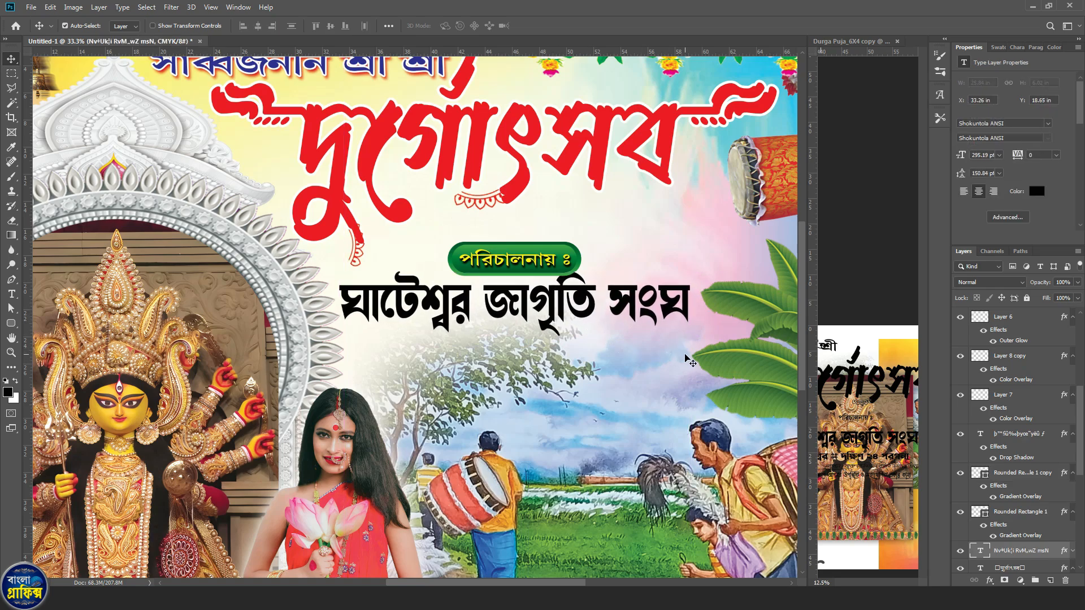
key("Right")
key("Right")
key("Right")
key("shift+Down")
key("shift+Down")
key("shift+Down")
key("shift+Down")
key("Down")
key("Down")
key("Down")
key("Down")
key("Down")
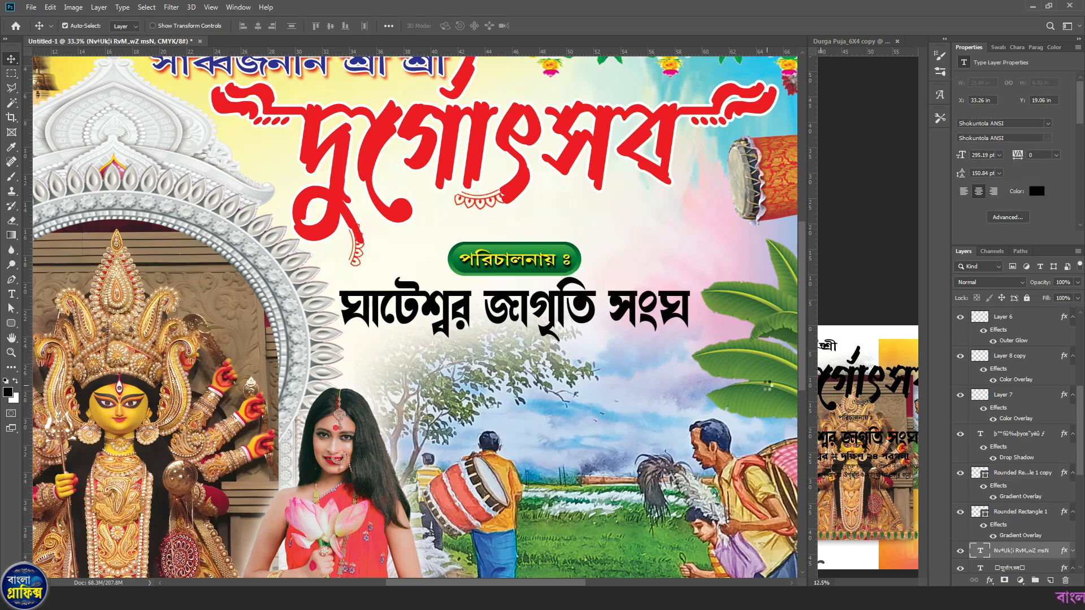
key("Down")
key("Down")
key("Down")
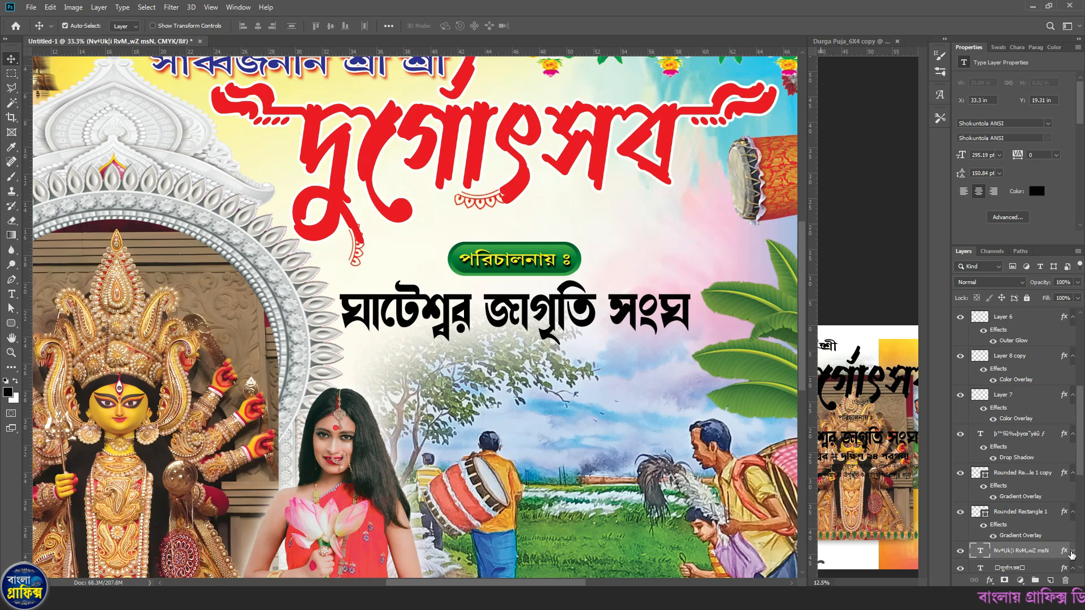
Reveal and turn on the layer effects of the club name "ঘাটেশ্বর জাগৃতি সংঘ", and open its Gradient Overlay settings
left_click(1071, 555)
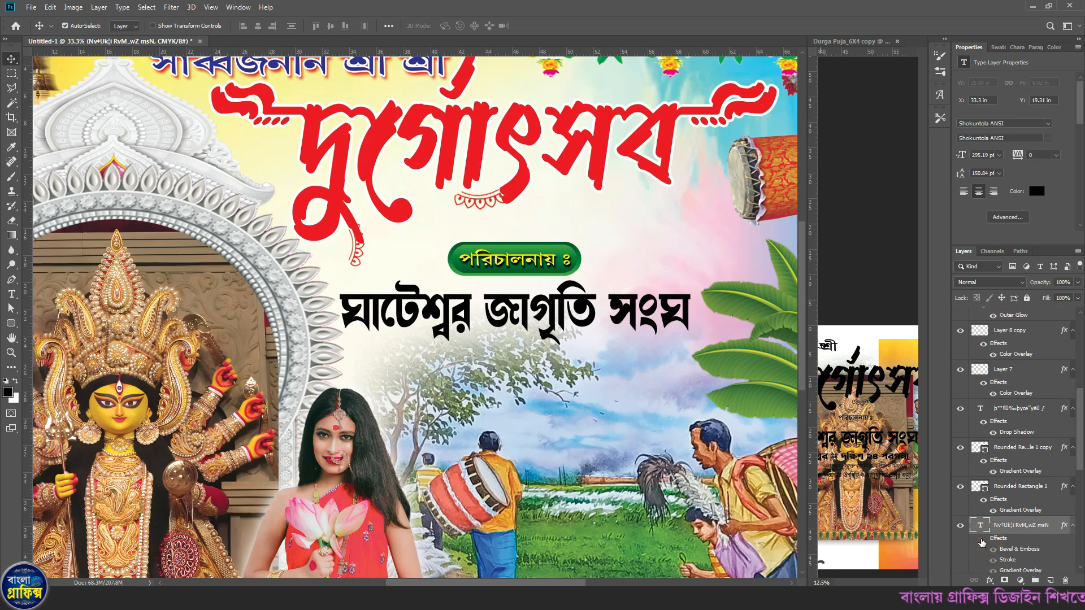
left_click(983, 539)
double_click(1015, 570)
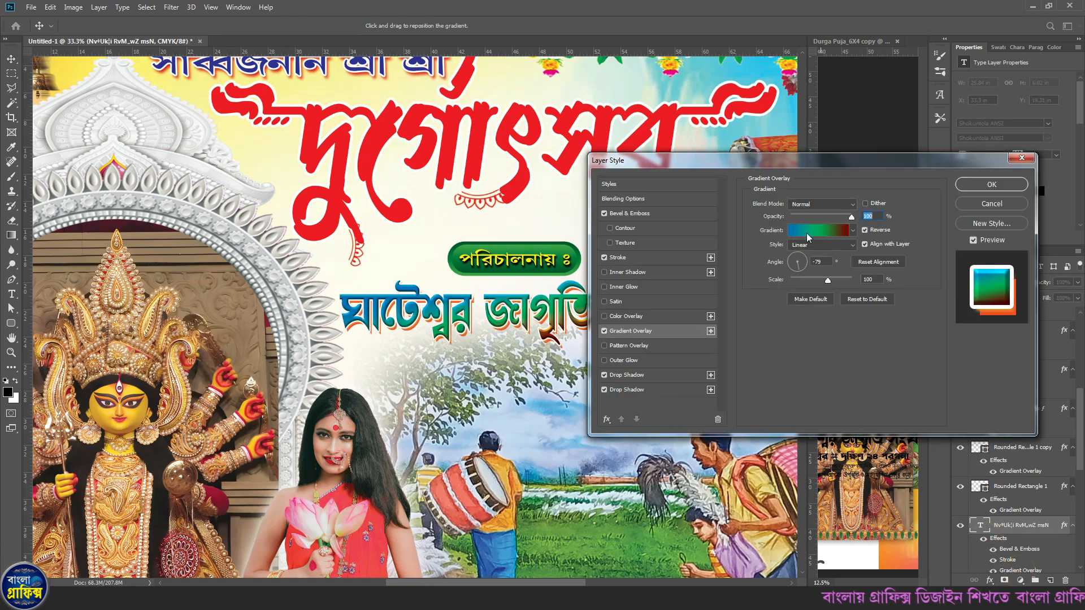
Examine the color values of the dark red, green and blue stops in the club name's overlay gradient
left_click(807, 237)
left_click(741, 479)
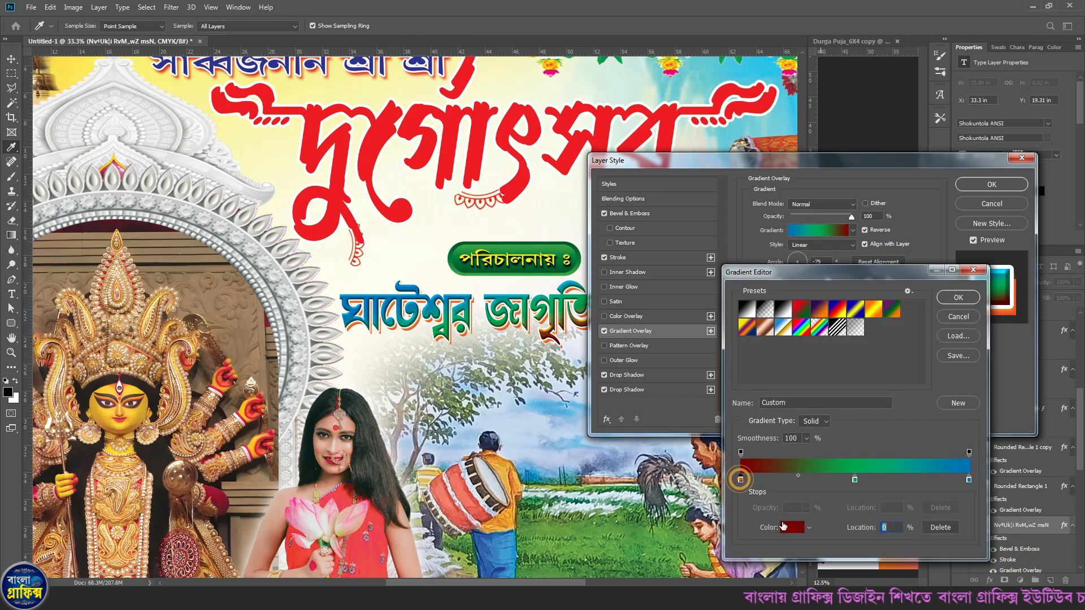
left_click(784, 527)
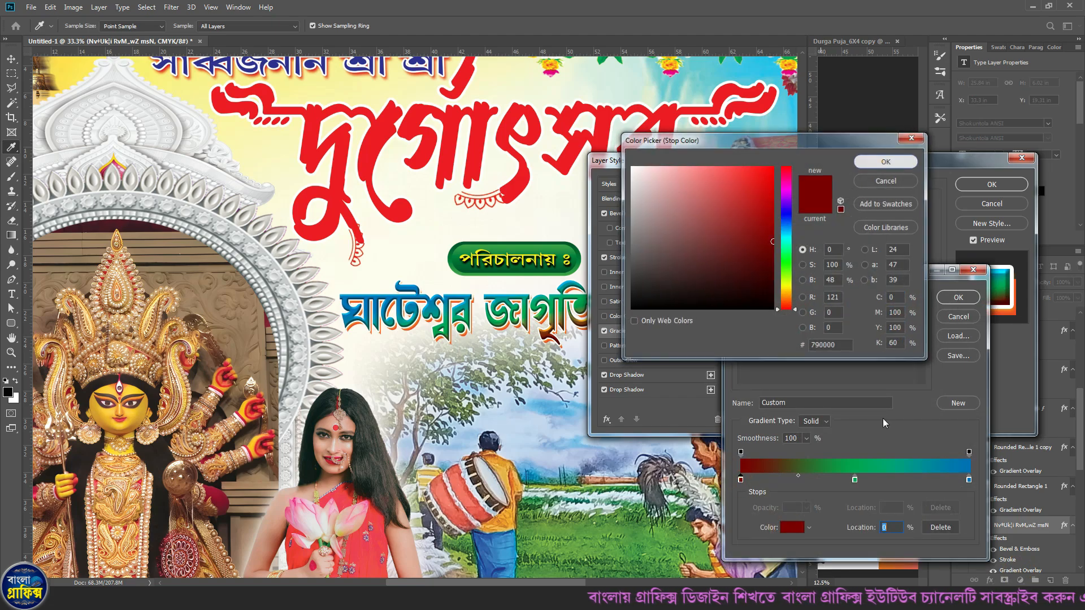
left_click(885, 162)
left_click(854, 479)
left_click(791, 528)
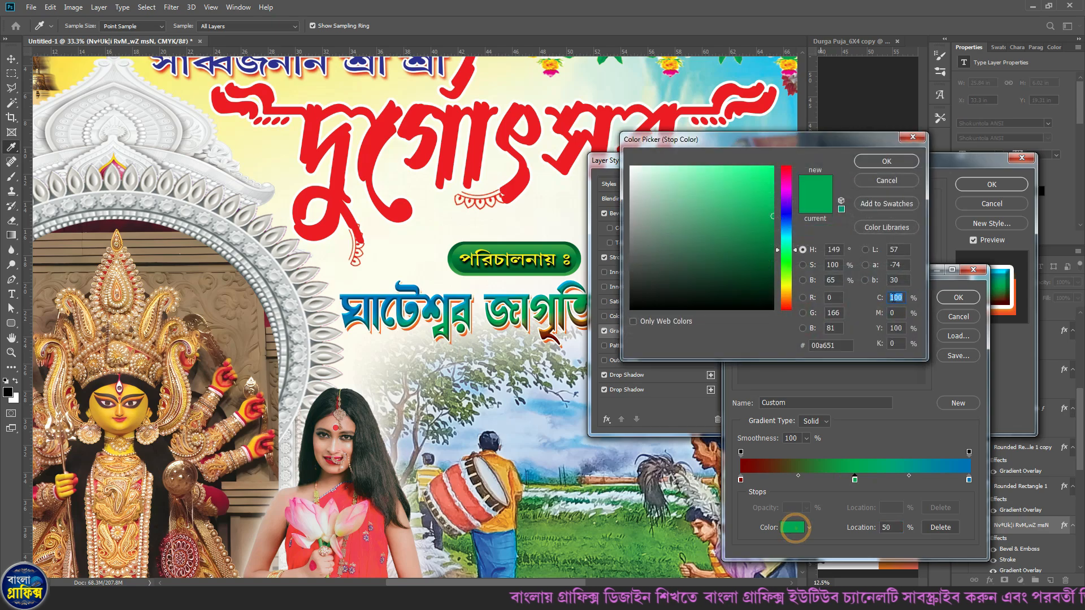
left_click(887, 161)
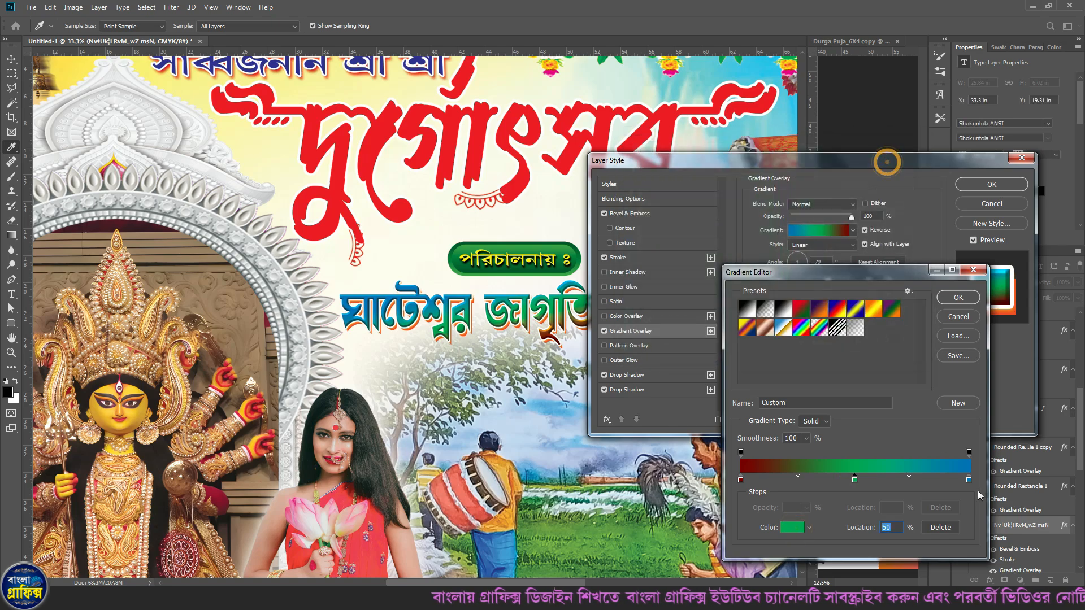
left_click(792, 527)
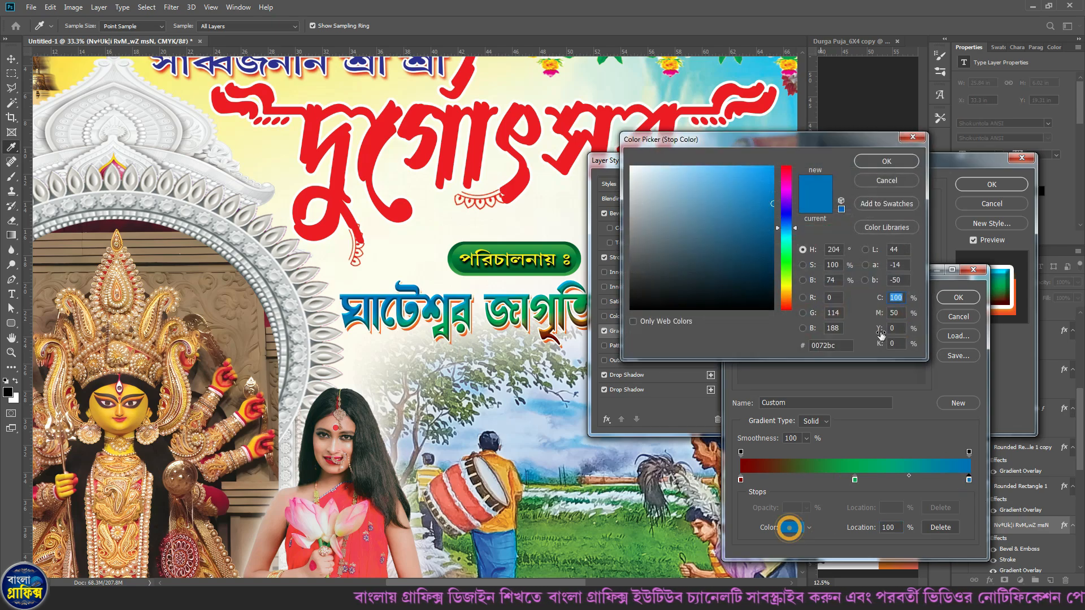
left_click(887, 161)
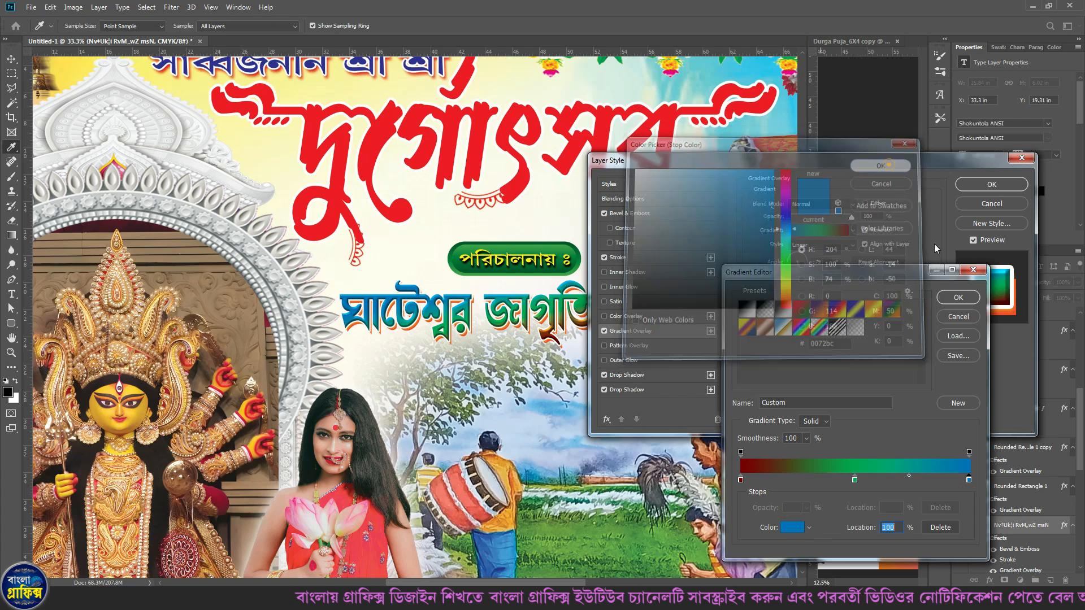
left_click(959, 297)
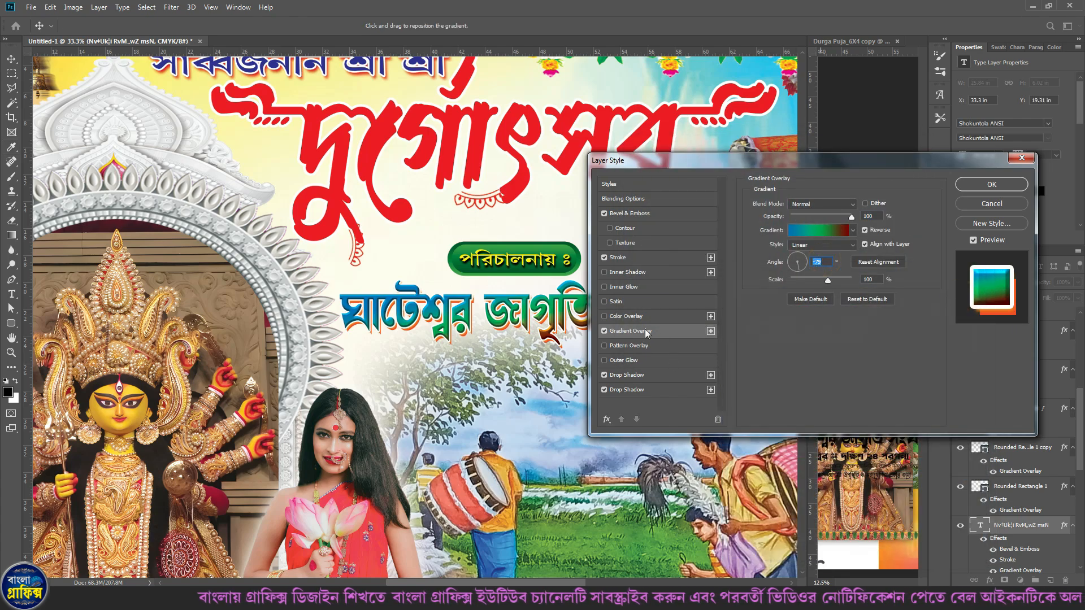
Review the Stroke and both Drop Shadow settings of the club name, including their colors, and accept the layer style
left_click(616, 258)
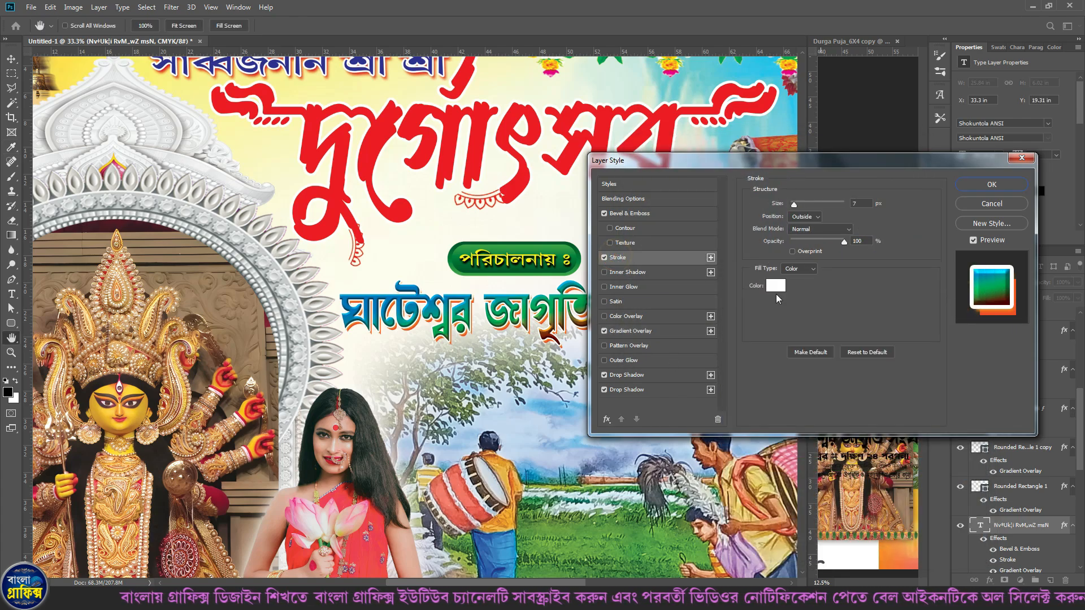
left_click(776, 286)
key("Escape")
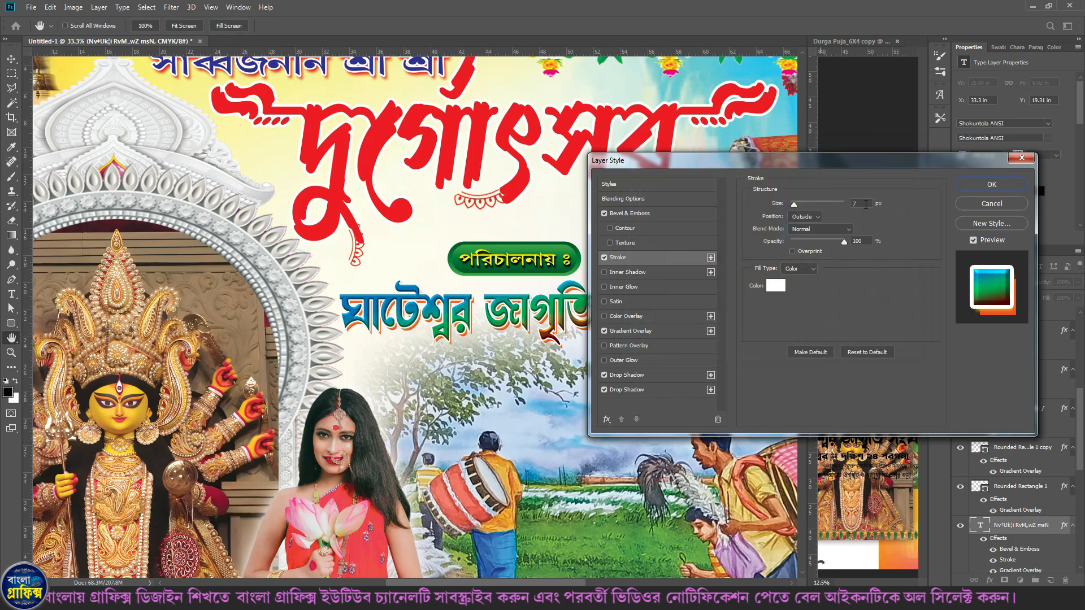
left_click(627, 376)
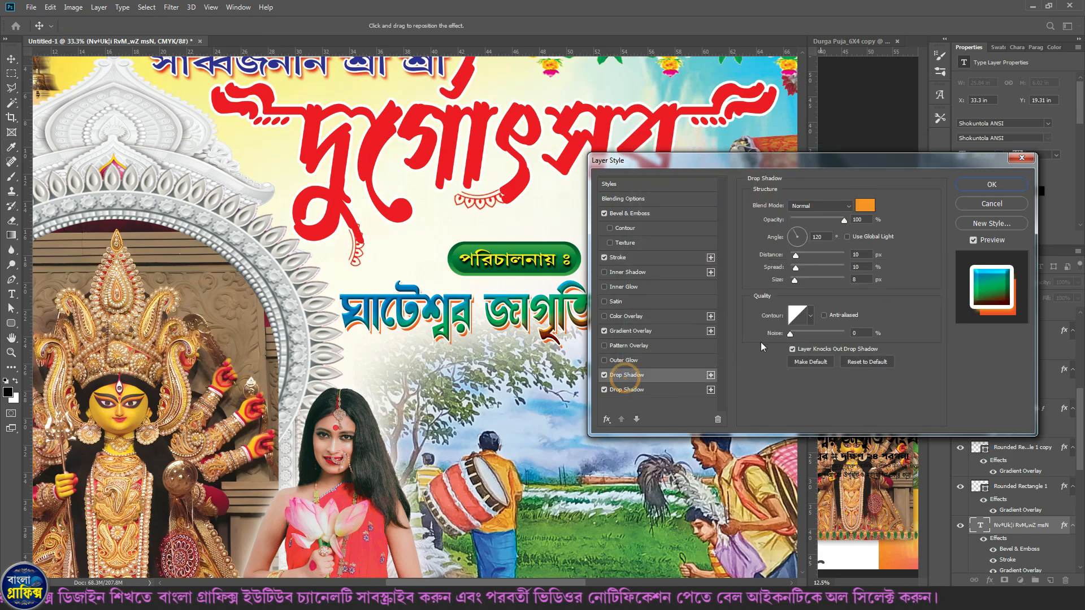
left_click(865, 207)
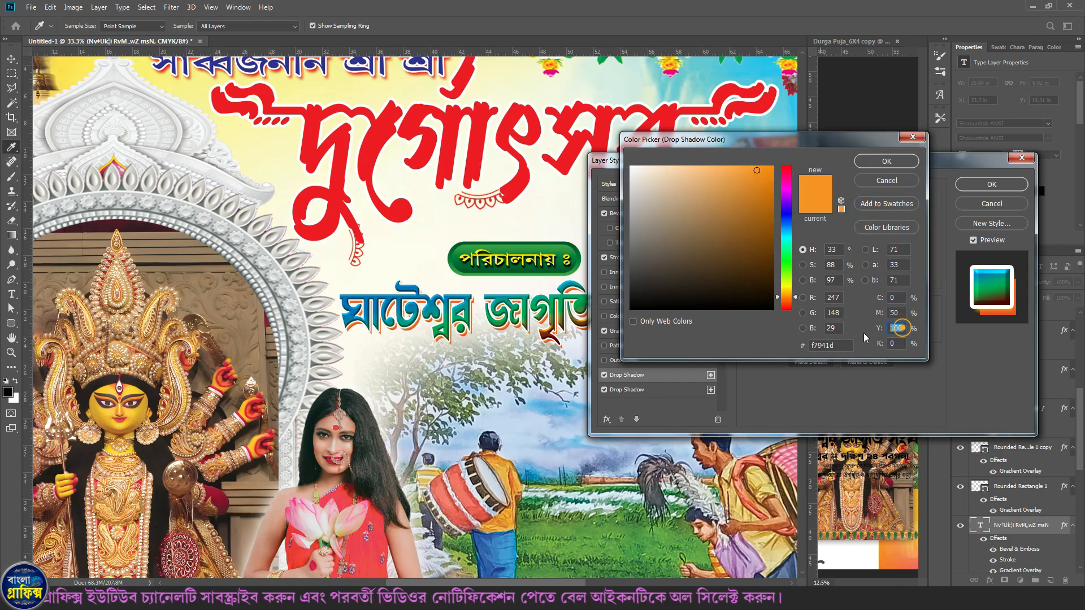
left_click(888, 162)
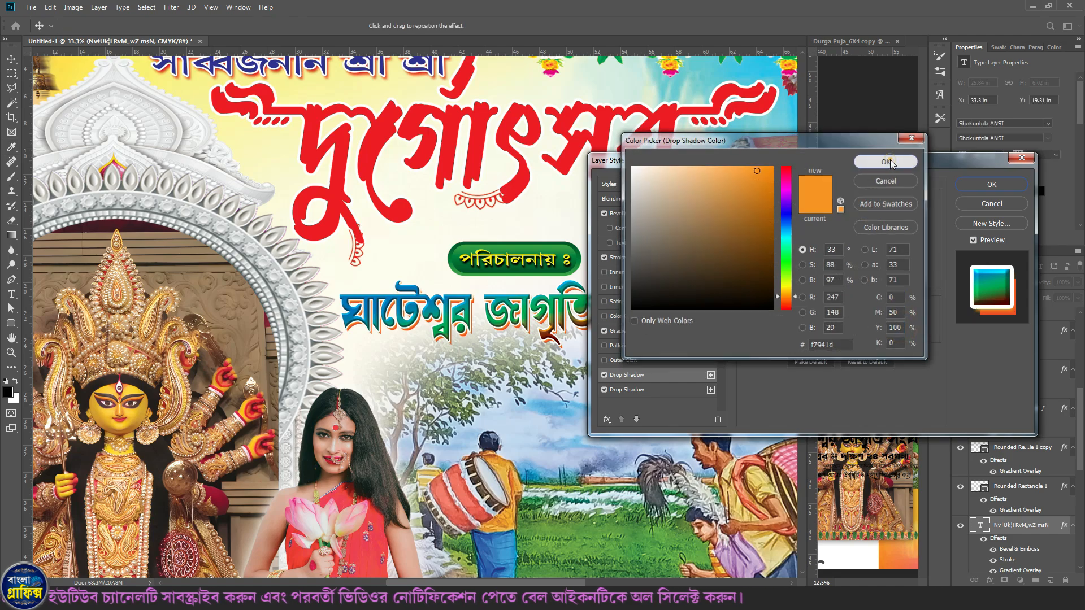
left_click(672, 389)
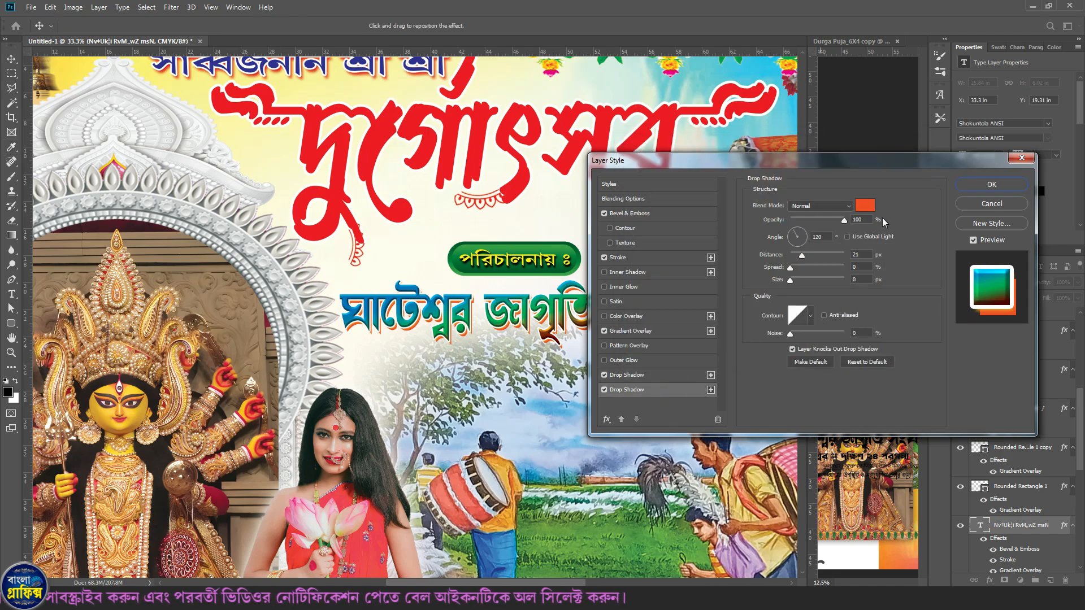
left_click(869, 209)
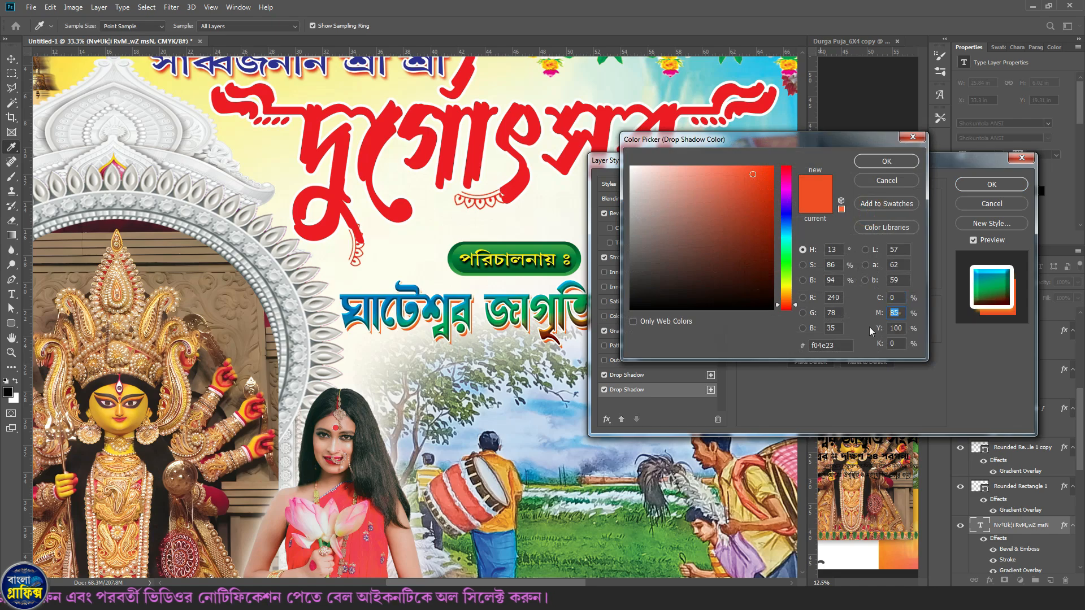
left_click(898, 312)
left_click(887, 161)
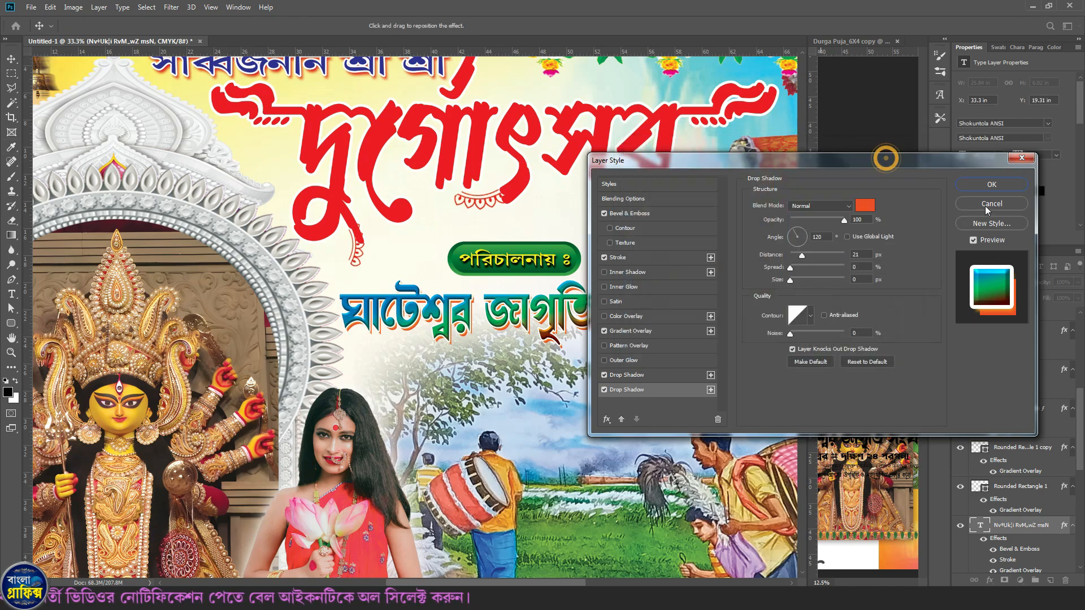
left_click(992, 184)
Inspect the bevel, white stroke and orange shadows on the club name's letters up close and in the whole banner
left_click(604, 294)
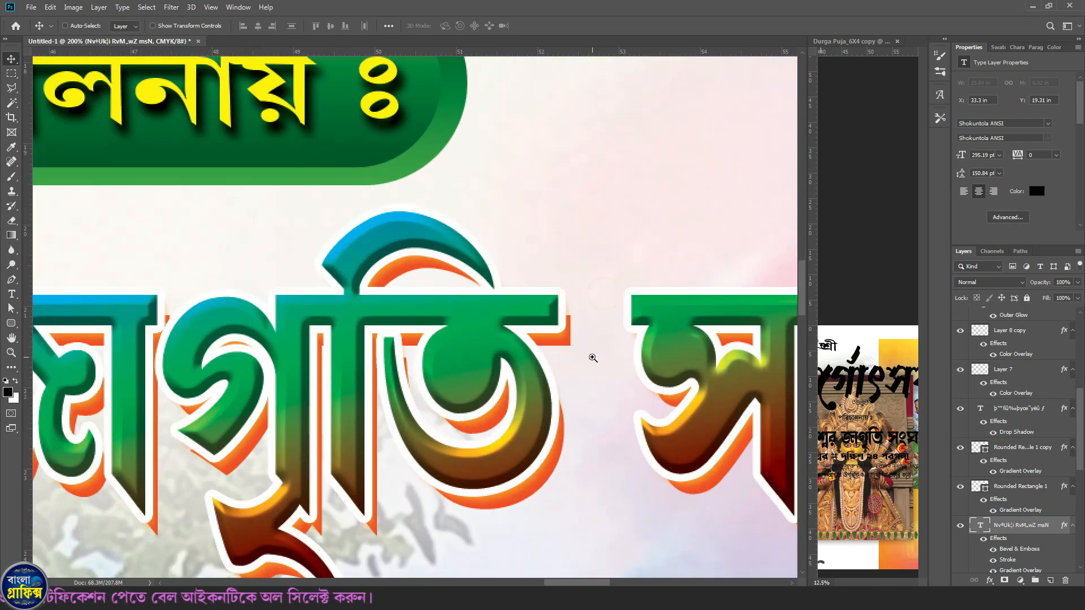
left_click(592, 357)
left_click_drag(624, 402, 578, 281)
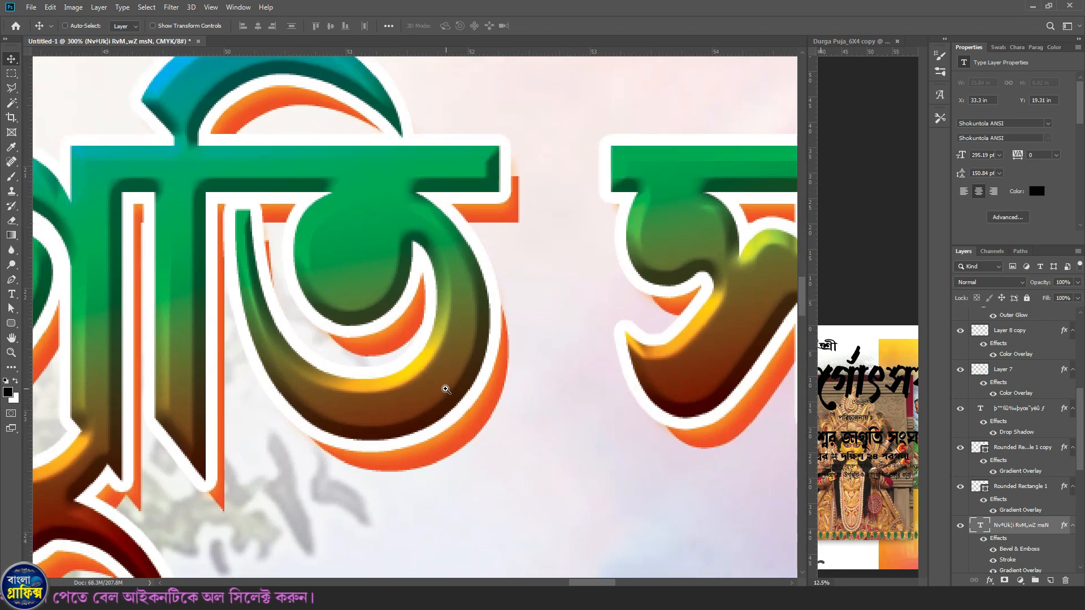
left_click(443, 388, "ctrl")
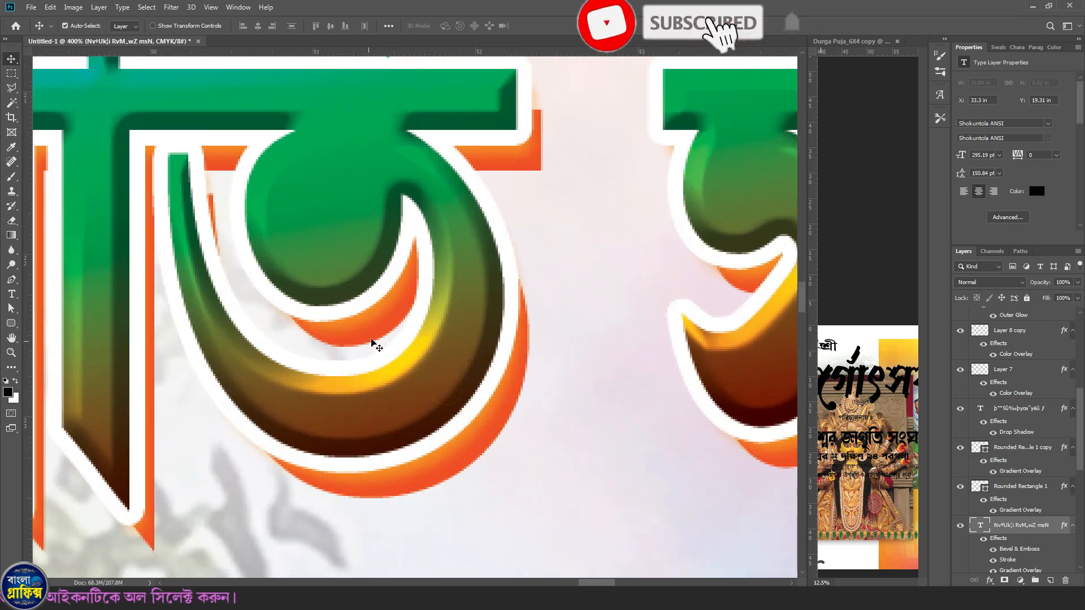
key("ctrl+0")
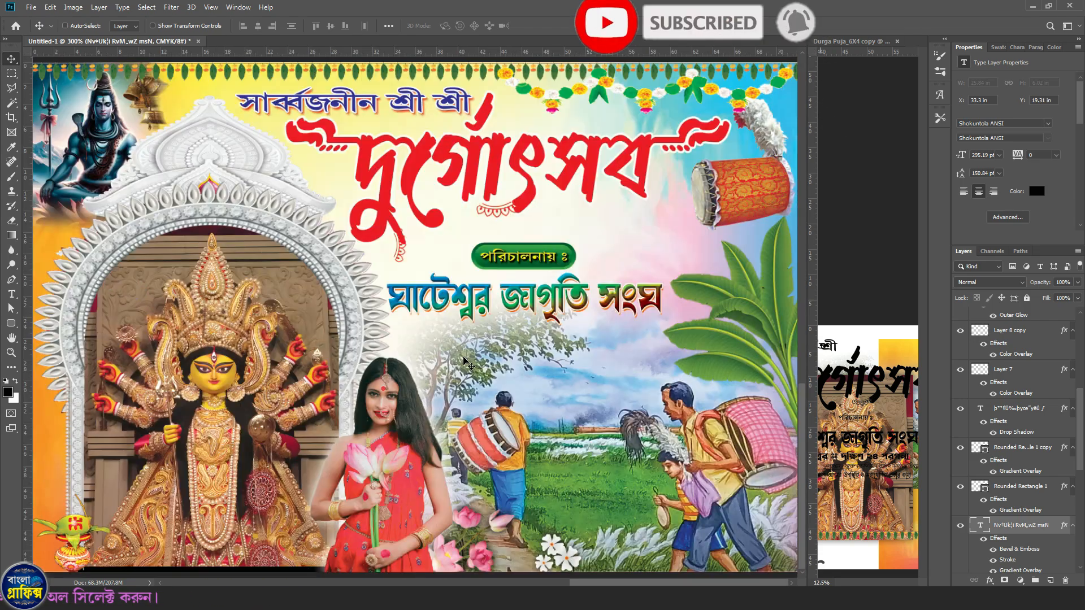
left_click(606, 296, "ctrl")
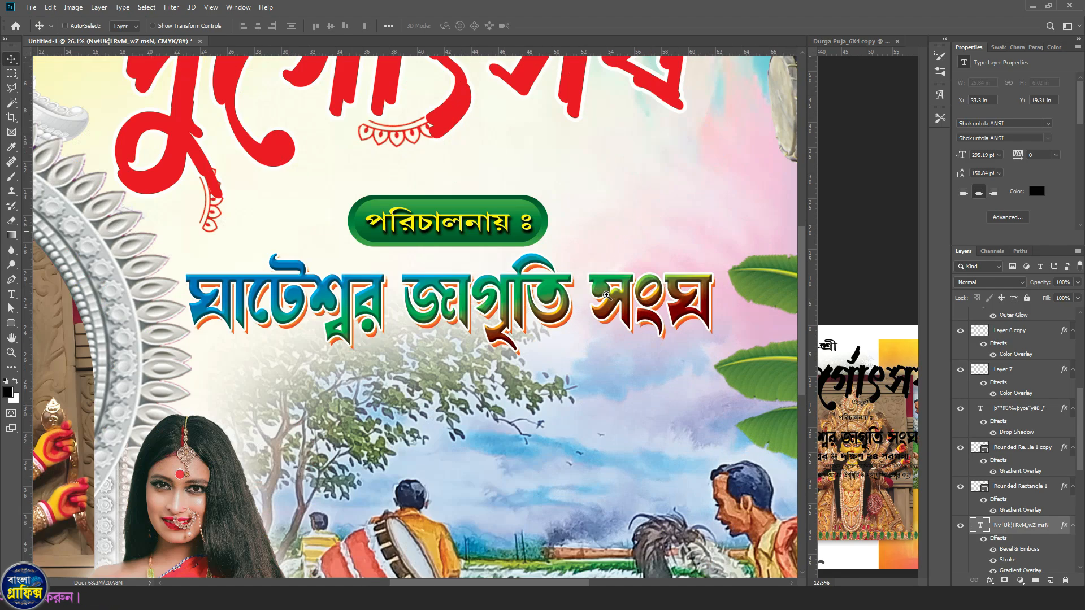
left_click_drag(505, 301, 566, 304)
left_click(427, 328, "ctrl")
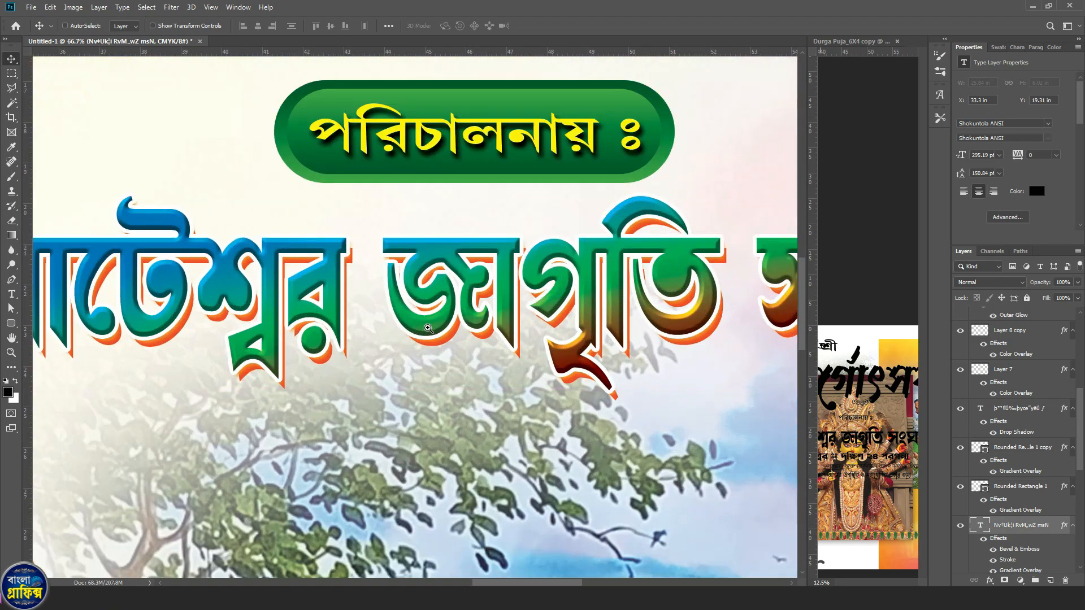
left_click(428, 328, "ctrl")
left_click(427, 327, "ctrl")
key("ctrl+minus")
key("ctrl+minus")
key("ctrl+minus")
key("ctrl+minus")
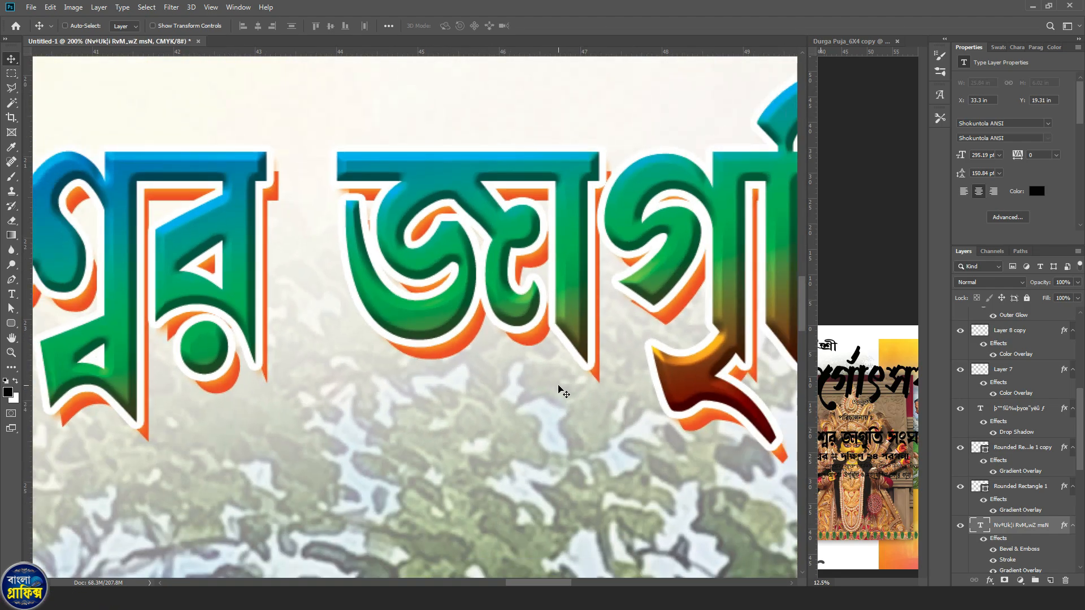
key("ctrl+minus")
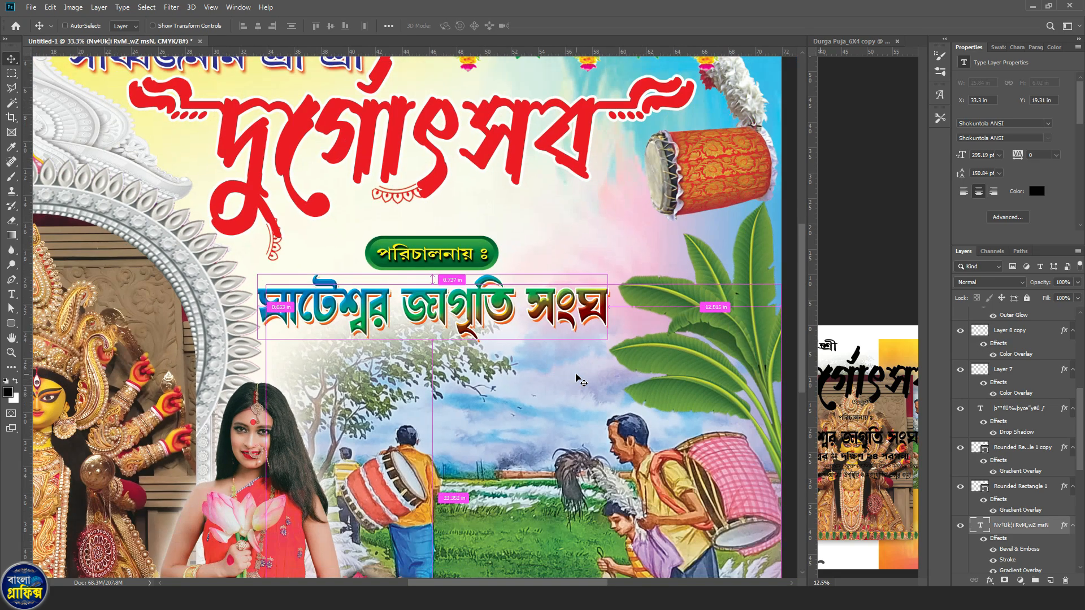
key("ctrl+minus")
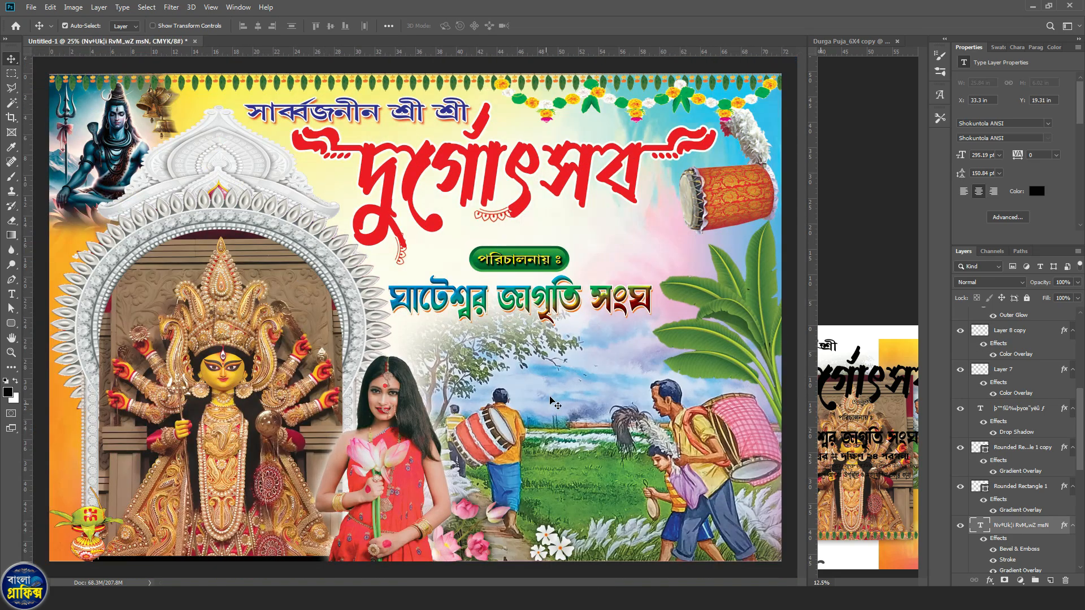
Copy the black swirl ornament from the Durga Puja_6X4 source file into the banner, to the right of the green badge
left_click(871, 455)
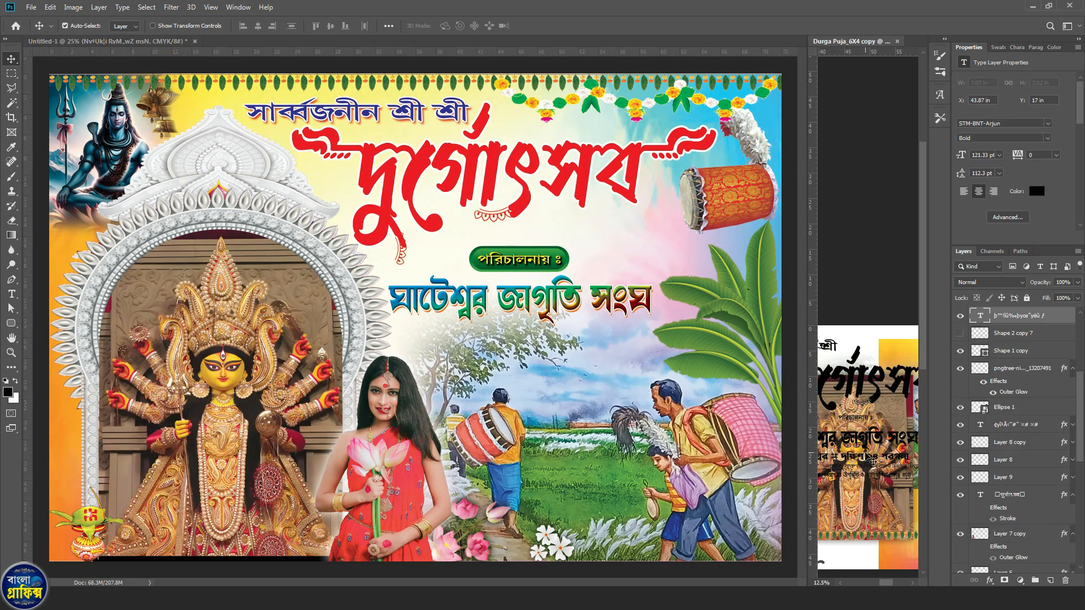
left_click_drag(855, 445, 897, 457)
left_click(880, 409, "ctrl")
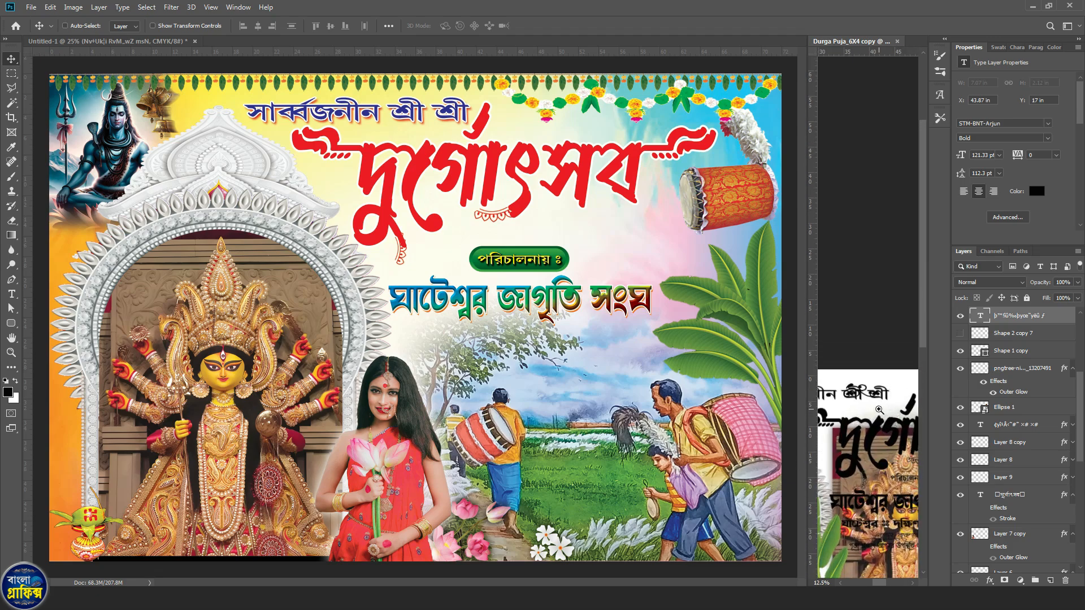
left_click(880, 410, "ctrl")
left_click(879, 409, "ctrl")
left_click_drag(842, 358, 619, 249)
left_click(866, 430, "ctrl")
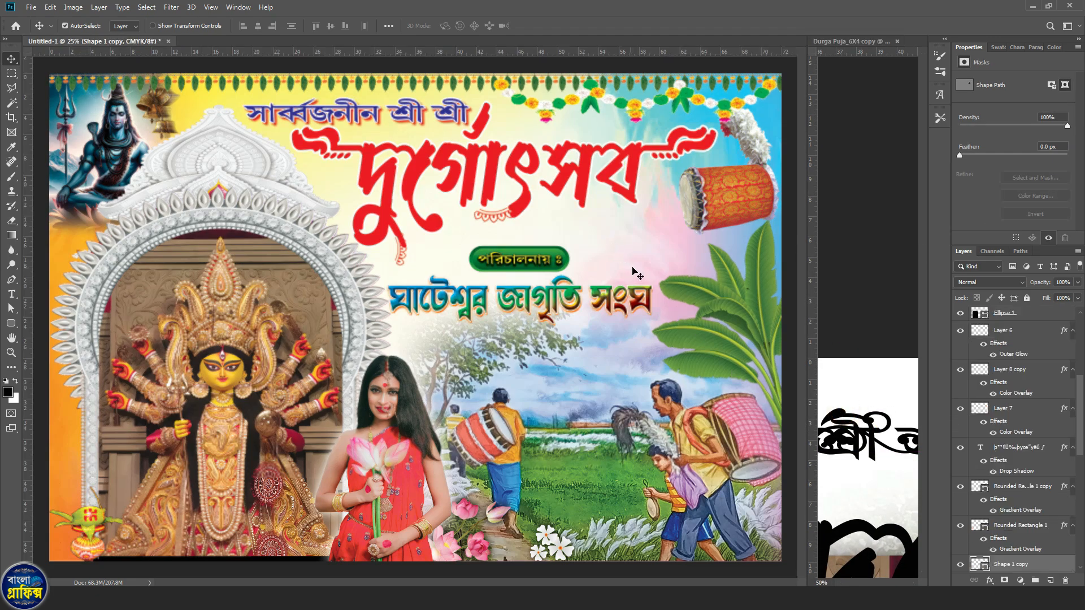
Move the black swirl ornament against the right end of the green badge, keeping its size
key("ctrl+t")
left_click(629, 247, "ctrl")
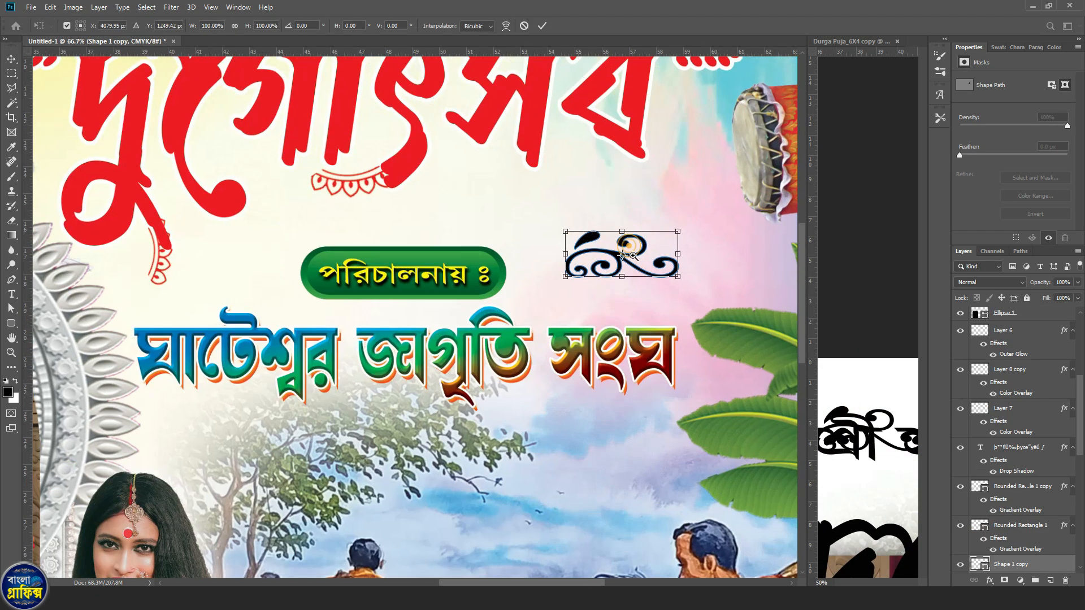
left_click(629, 247, "ctrl")
double_click(636, 253)
left_click_drag(617, 261, 537, 276)
key("Right")
key("Right")
key("Right")
key("Right")
key("Right")
key("Right")
key("Right")
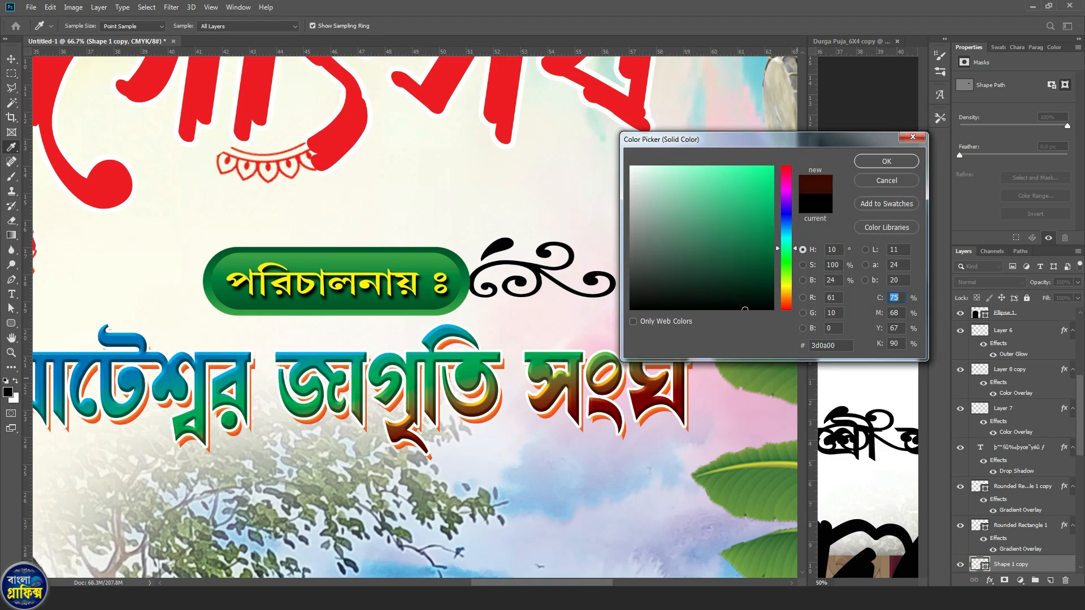
Recolor the swirl ornament green with C 100, M 0, Y 100, K 0
type("100")
key("Tab")
type("0")
key("Tab")
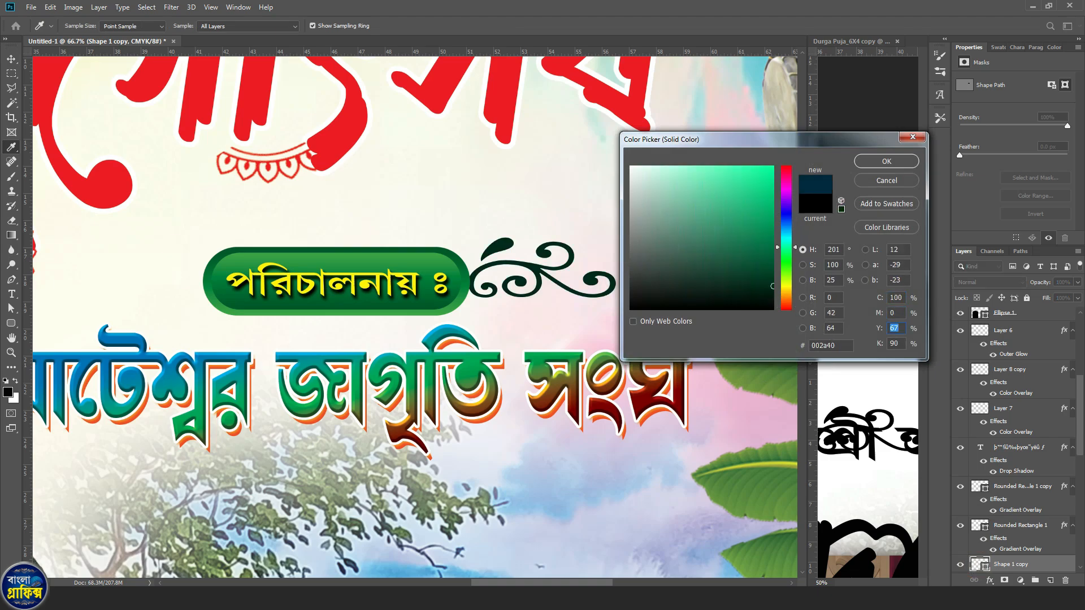
type("100")
key("Tab")
type("0")
key("Return")
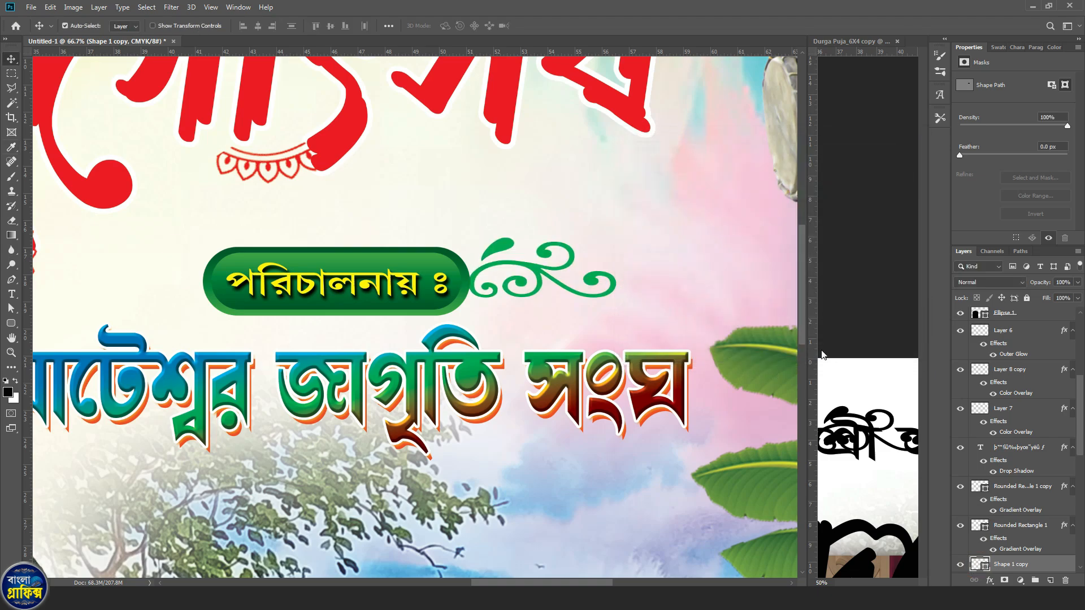
Nudge the green swirl down and slightly left so it is vertically centered against the badge's right end
key("Down")
key("Down")
key("Down")
key("Down")
key("Down")
key("Down")
key("Down")
key("Down")
key("Down")
key("Down")
key("Down")
key("Down")
key("Down")
key("Down")
key("Down")
key("Down")
key("Down")
key("Down")
key("Down")
key("Down")
key("Left")
key("Left")
key("Left")
key("Left")
key("Left")
key("Left")
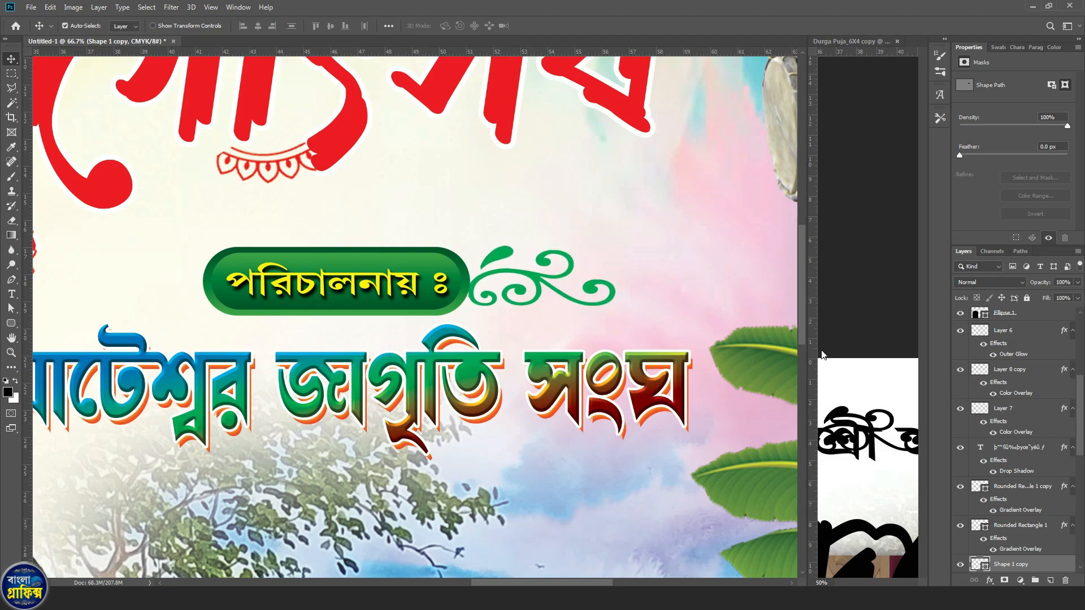
Duplicate the green swirl ornament to the left of the green badge and flip the copy horizontally
left_click_drag(541, 280, 129, 278)
key("ctrl+t")
right_click(194, 277)
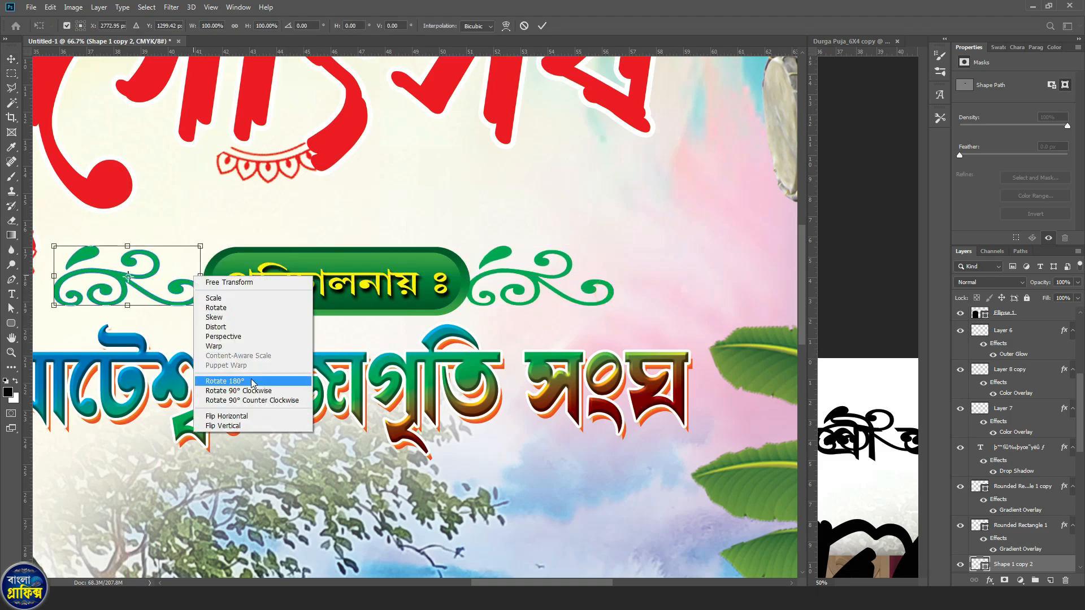
left_click(248, 416)
double_click(181, 303)
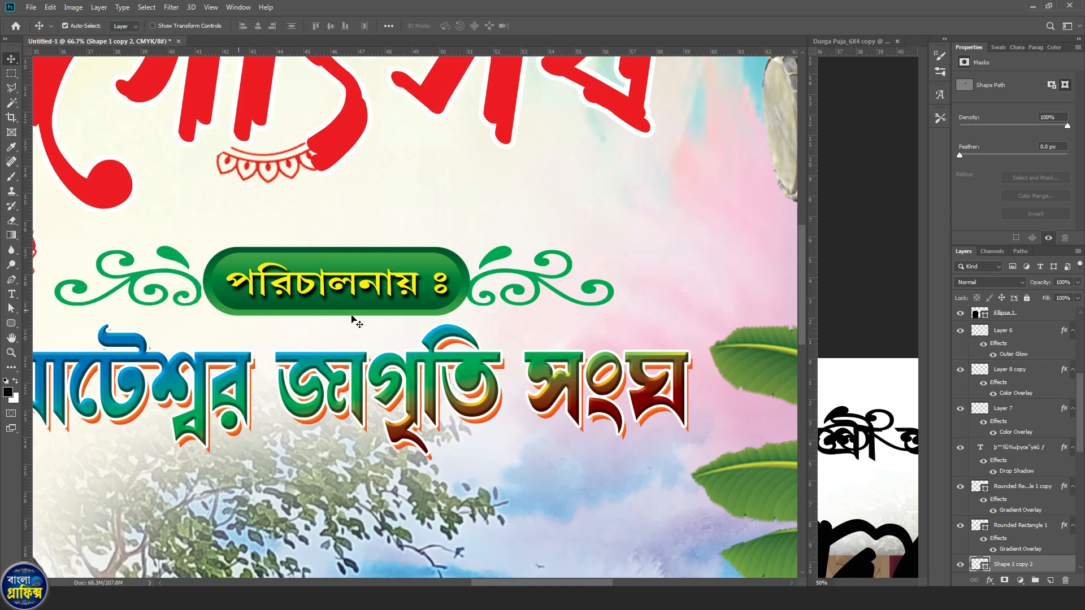
Nudge the flipped green swirl right until it sits against the left end of the badge
key("Right")
key("Right")
key("Right")
key("Right")
key("Right")
key("Right")
key("Right")
key("Right")
key("Right")
key("Right")
key("ctrl+0")
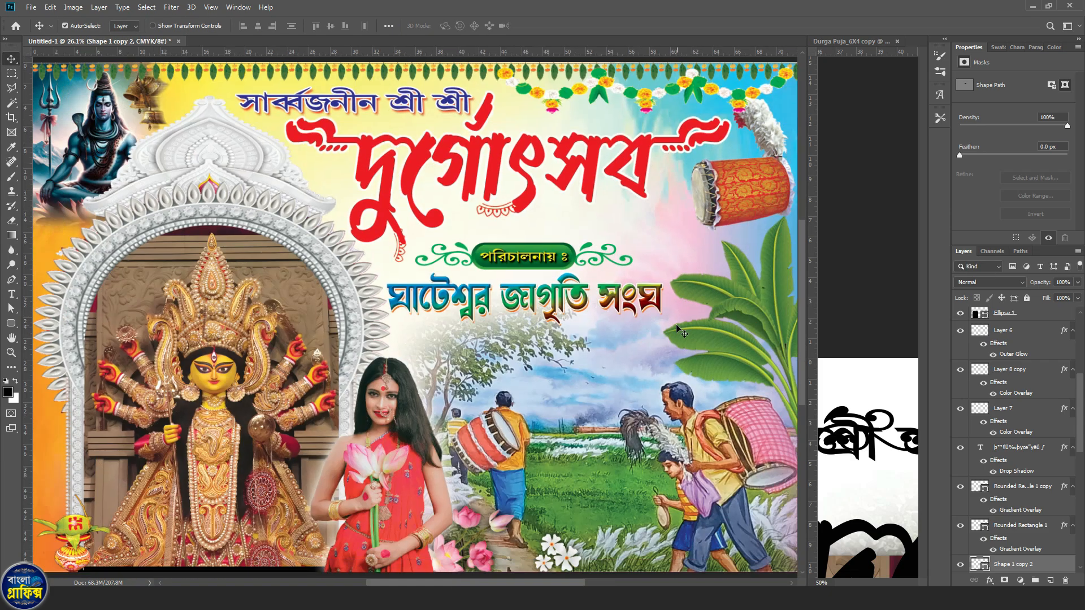
Copy the black locality line from the Durga Puja_6X4 source file into the banner, just beneath the club name
left_click(865, 458)
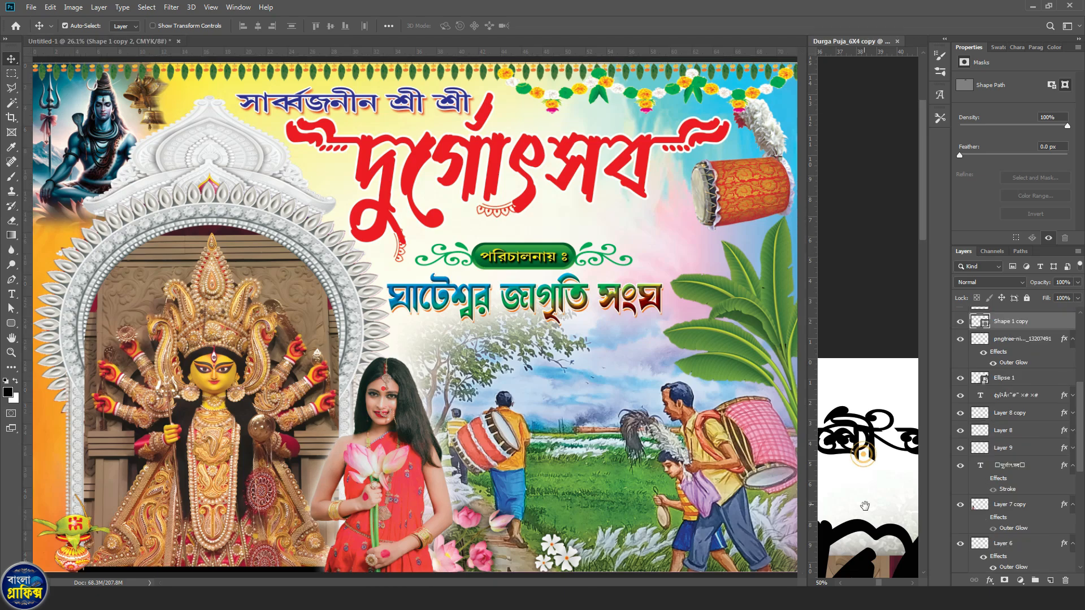
scroll(865, 455, "down", 10)
key("ctrl+minus")
key("ctrl+minus")
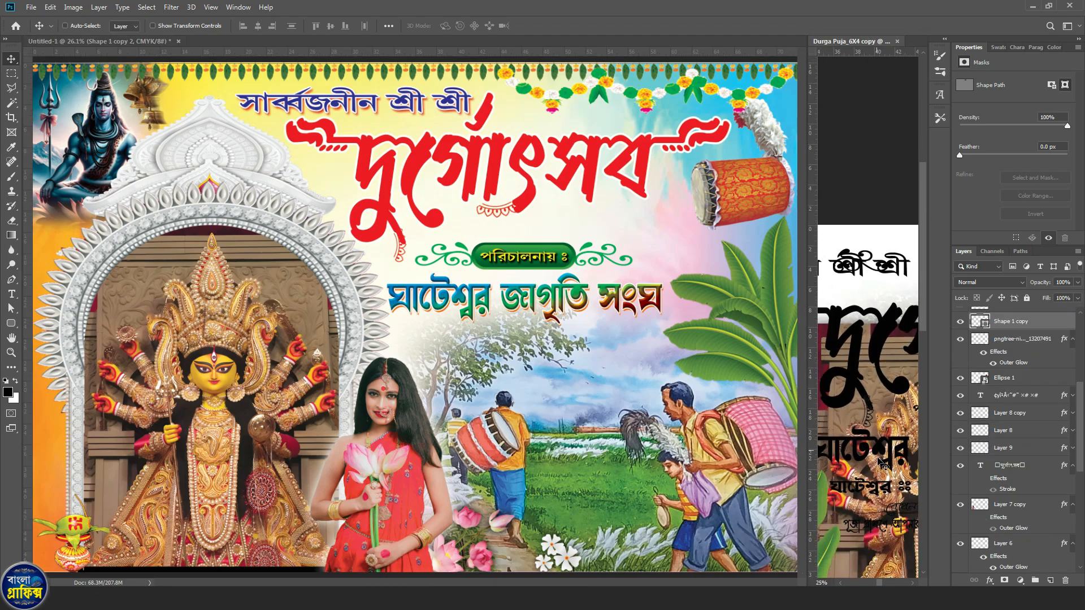
left_click_drag(881, 500, 520, 342)
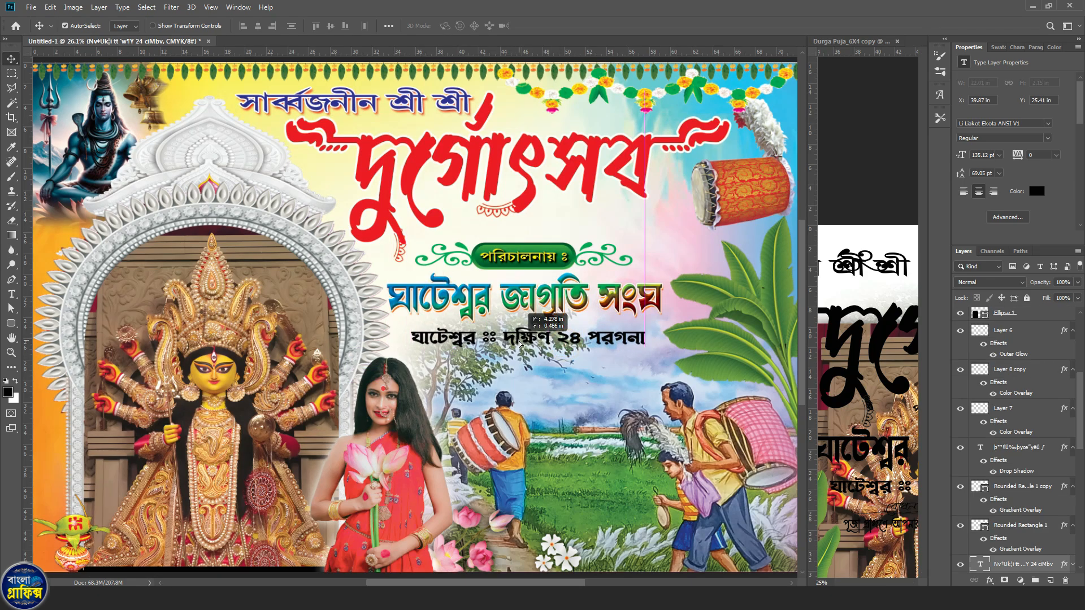
key("Up")
key("Up")
key("Up")
key("Left")
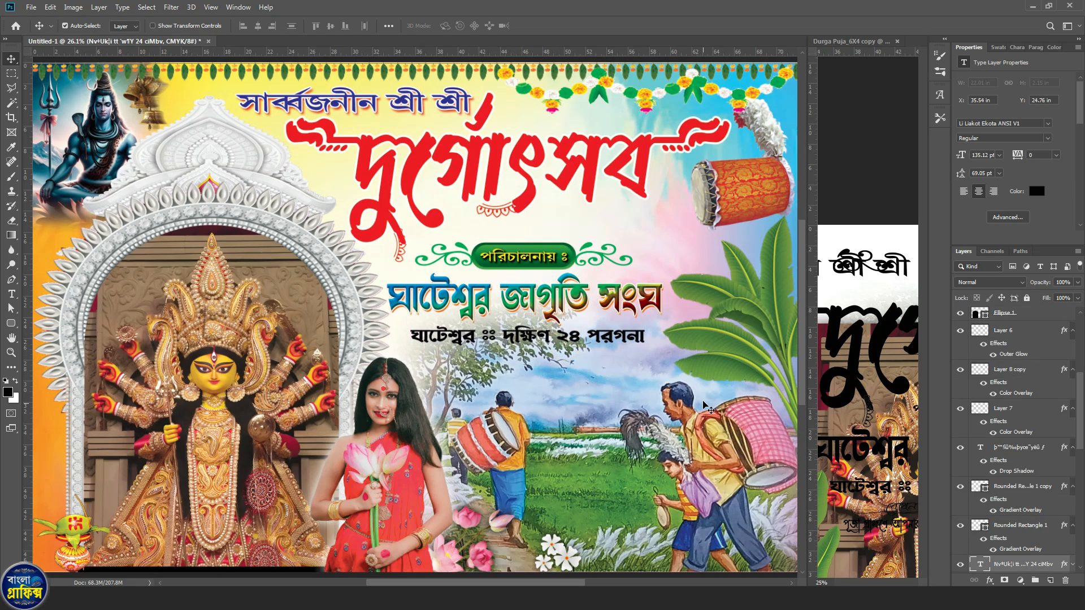
Turn on the locality line's layer effects, a white outside stroke and a purple gradient overlay
left_click(988, 580)
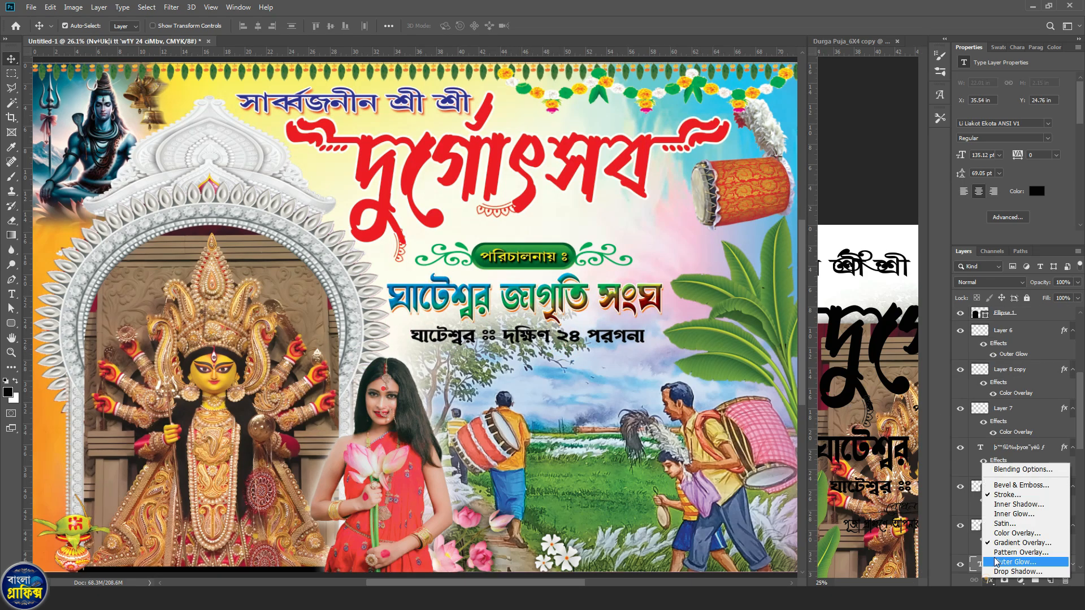
left_click(1007, 498)
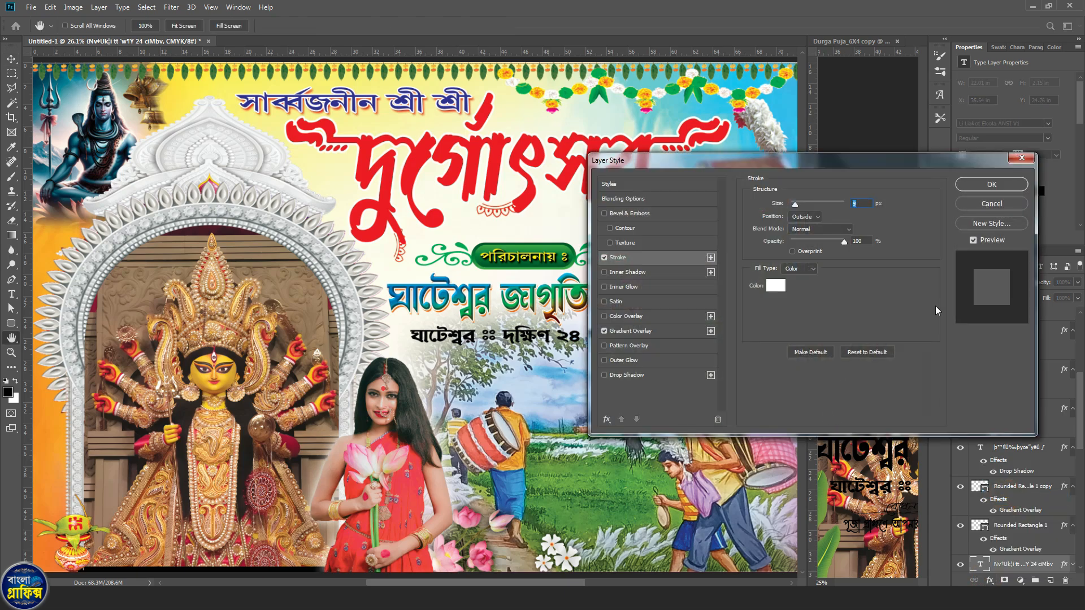
left_click(992, 185)
scroll(1019, 553, "down", 1)
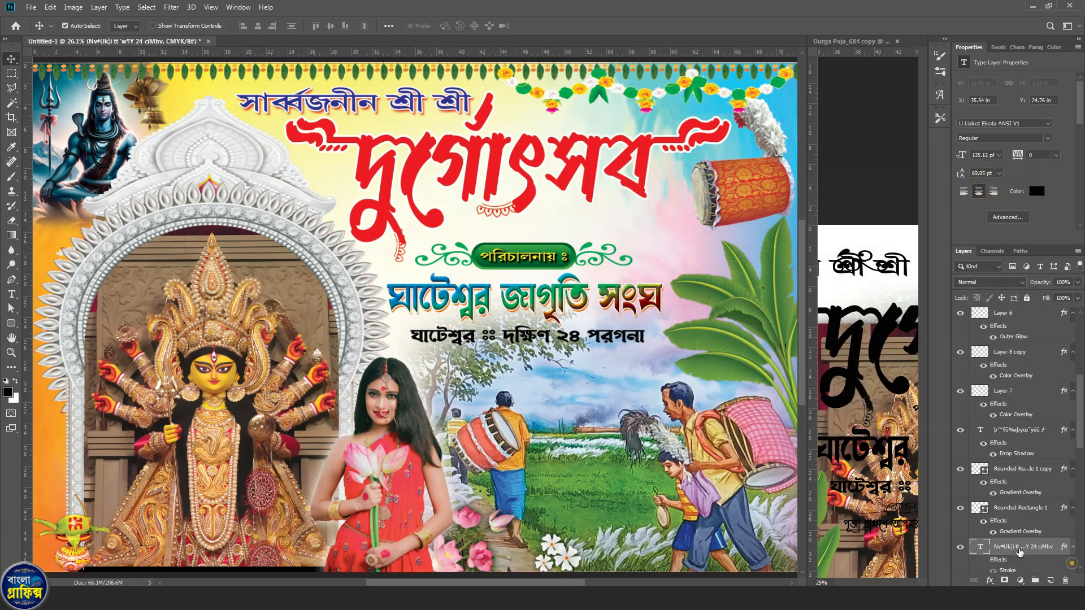
left_click(984, 559)
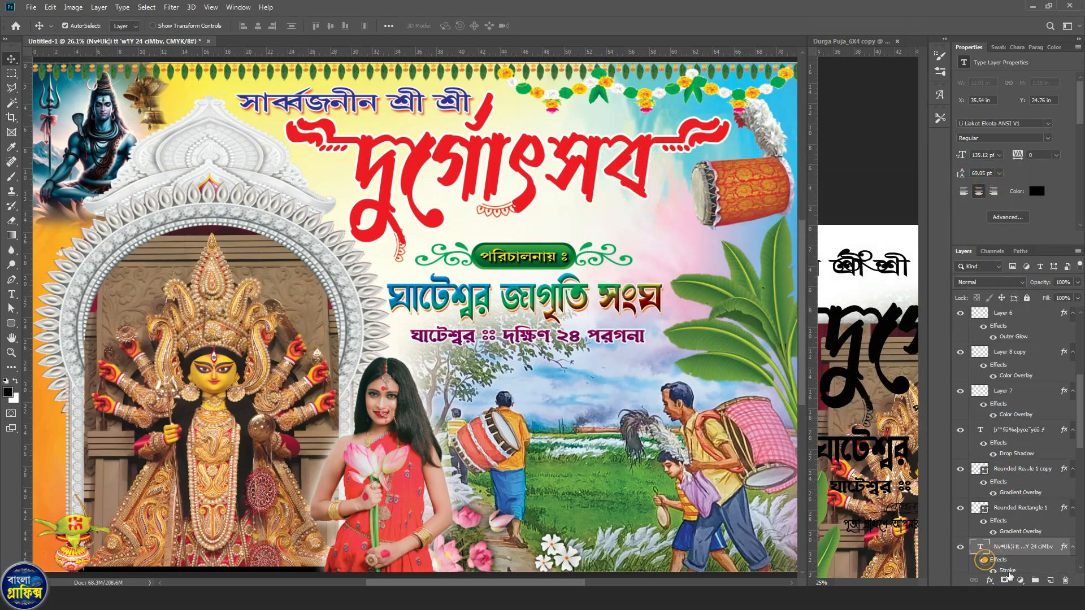
Examine the locality line's stroke color and the color values of both gradient overlay stops
double_click(1007, 571)
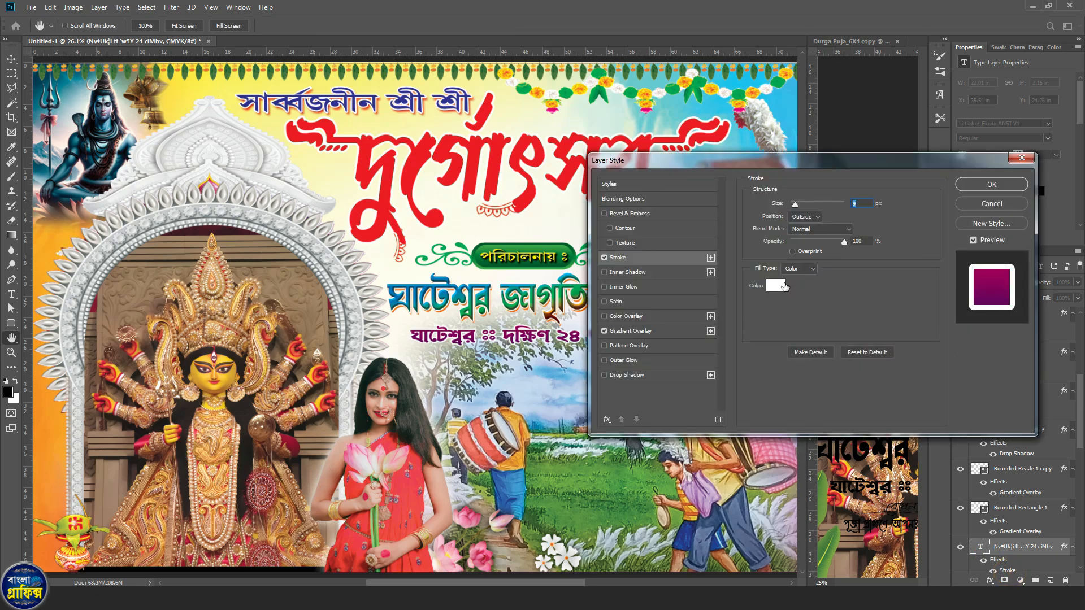
left_click(783, 286)
left_click(889, 166)
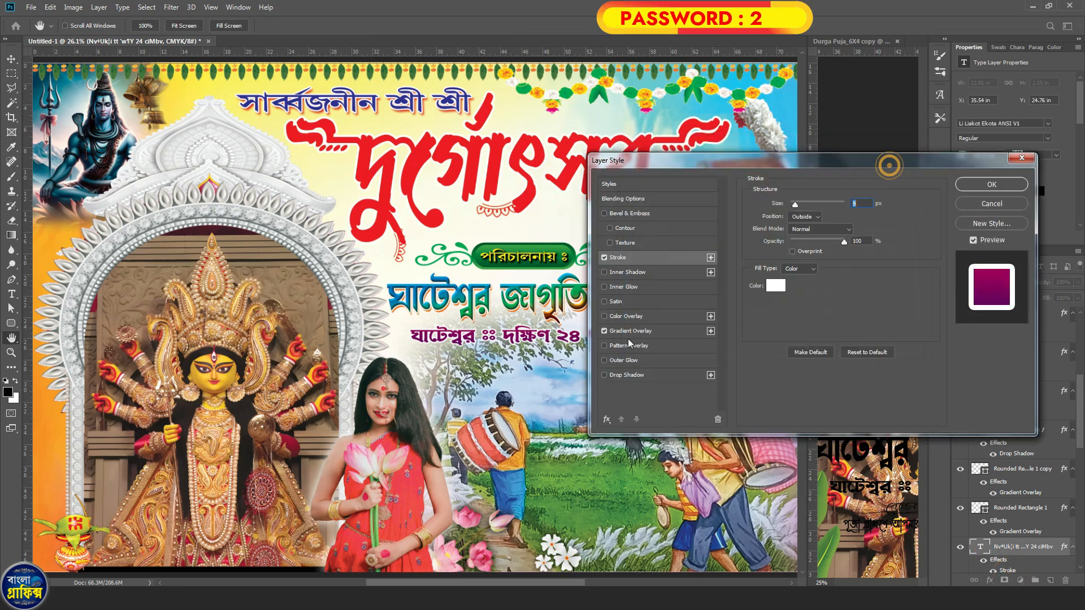
left_click(632, 331)
left_click(816, 228)
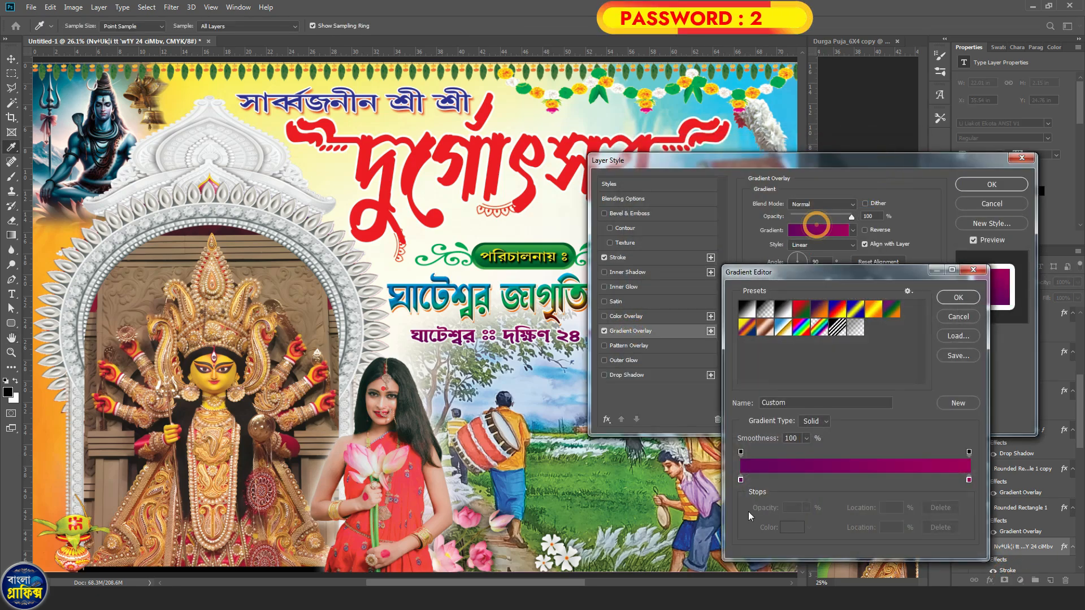
left_click(741, 480)
left_click(791, 528)
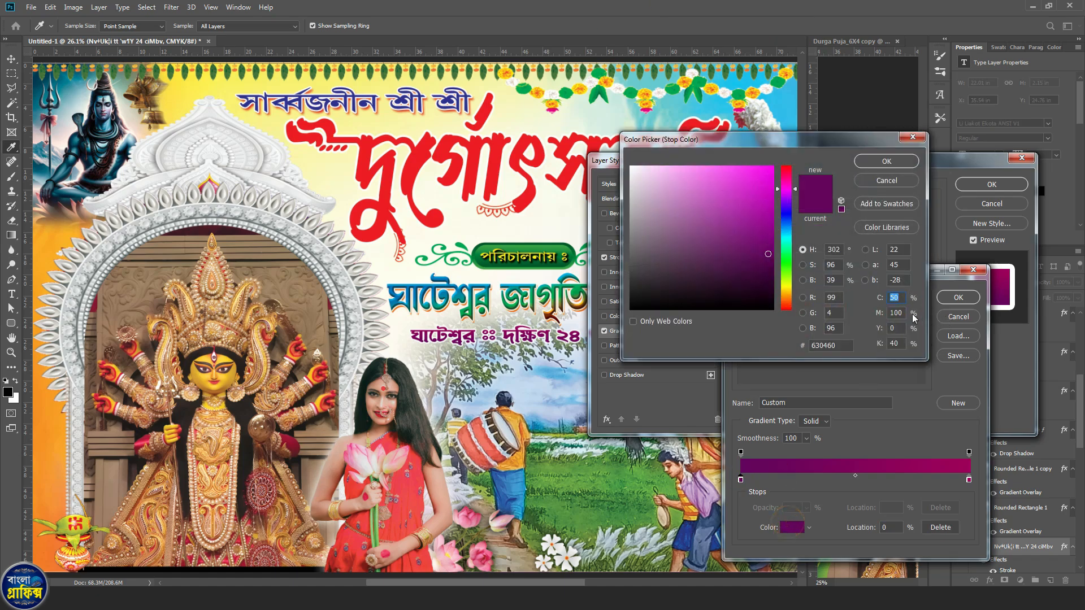
left_click(880, 163)
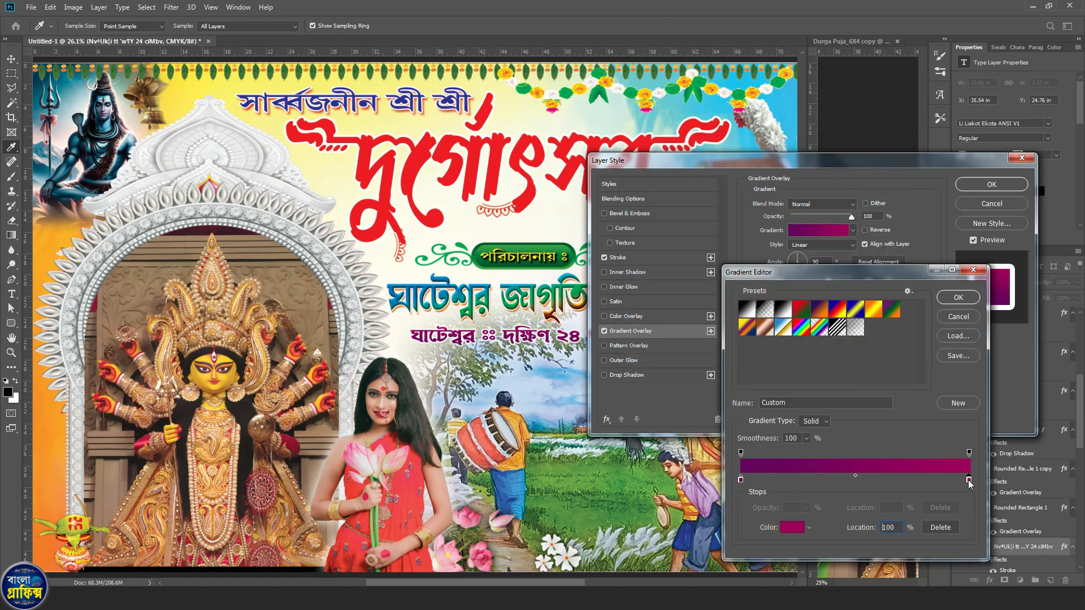
left_click(803, 531)
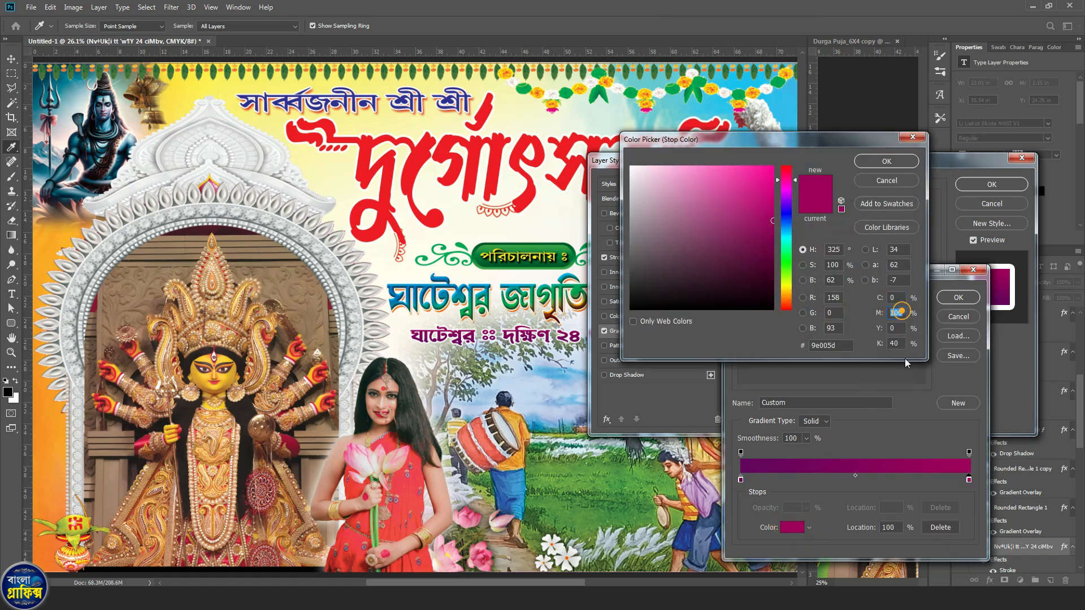
left_click(886, 161)
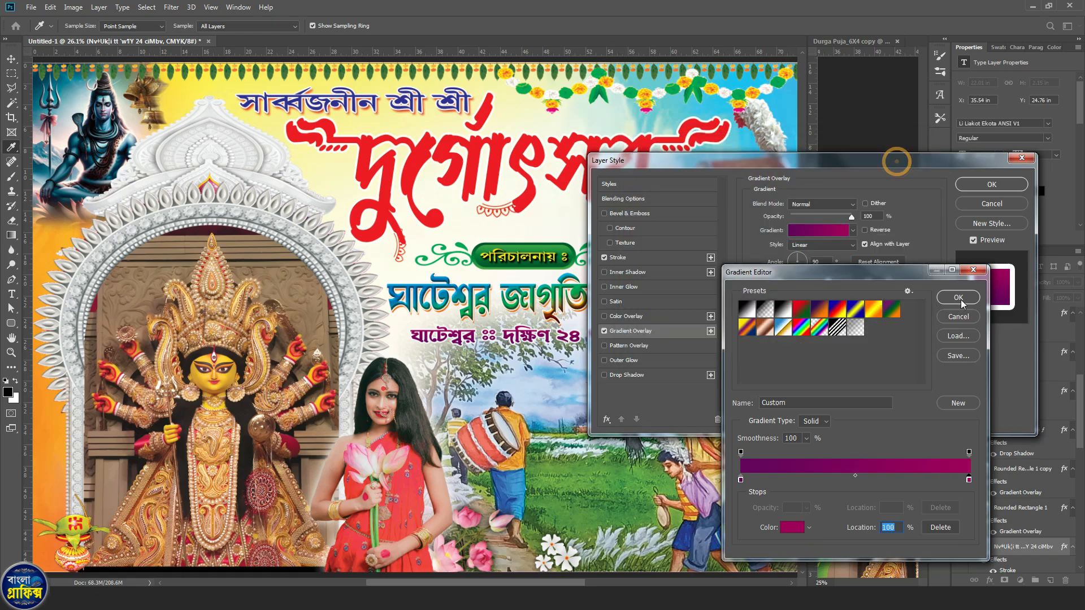
left_click(959, 297)
left_click(991, 186)
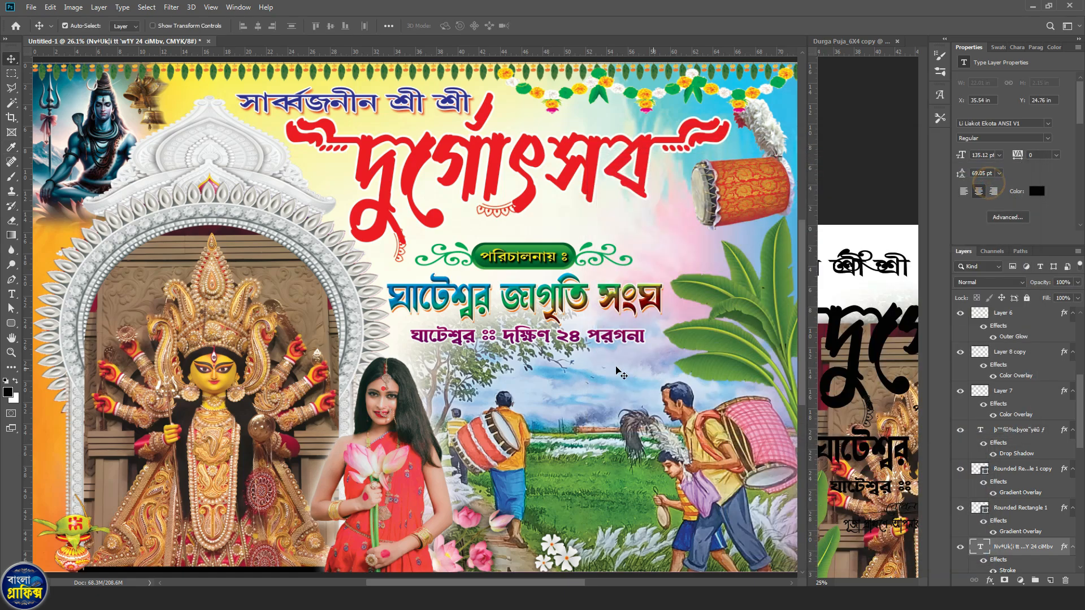
Center the purple locality line horizontally under the club name
left_click(259, 26)
left_click(615, 337)
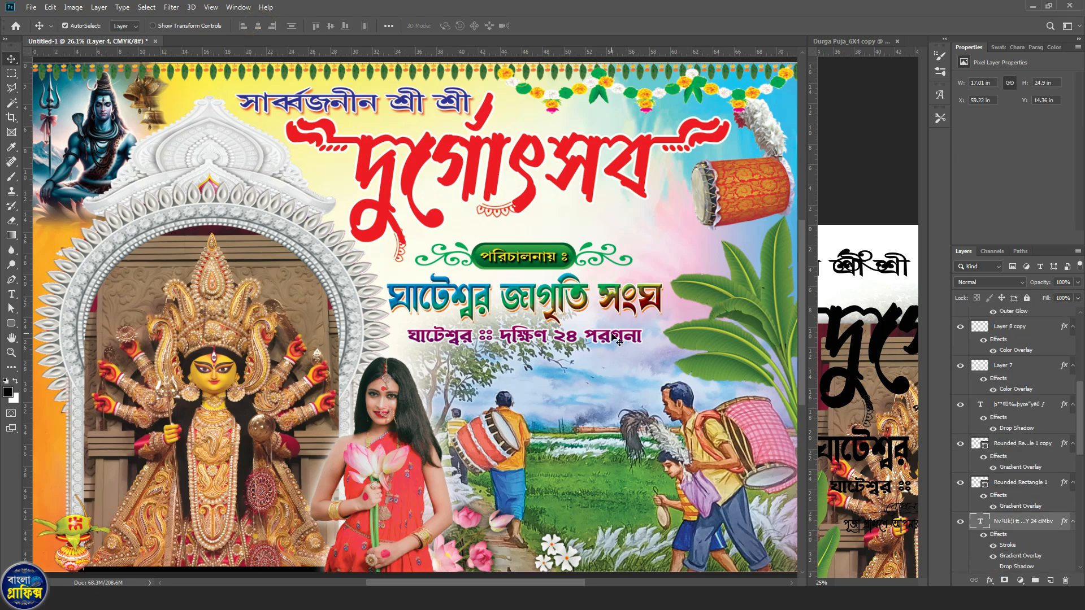
left_click(723, 301)
Copy the dark red scalloped circle from the Durga Puja_6X4 source file into the banner, to the right of the green badge
left_click(901, 463)
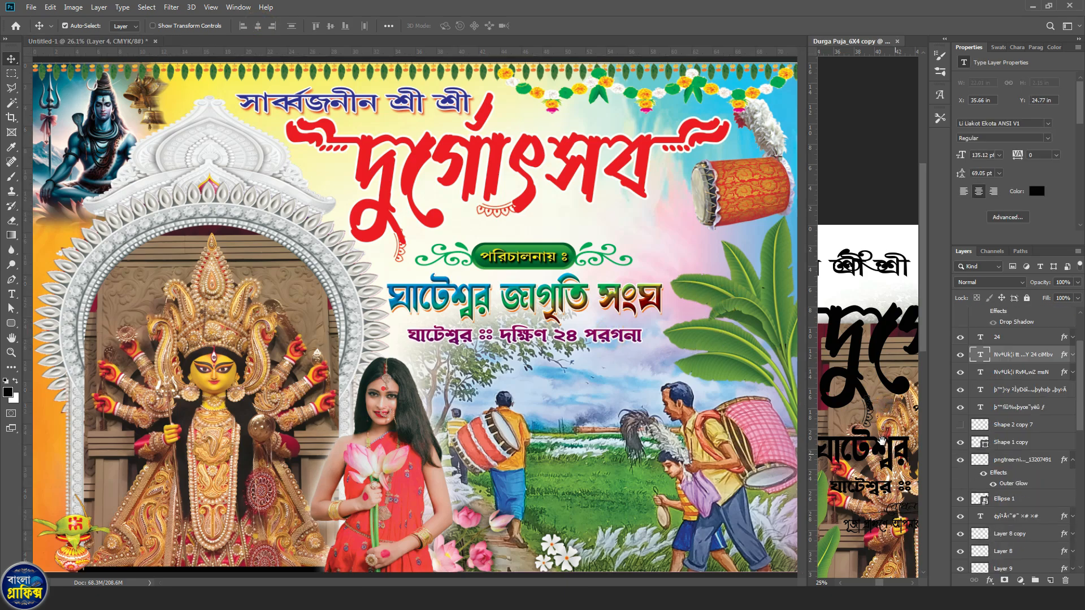
left_click_drag(882, 439, 655, 240)
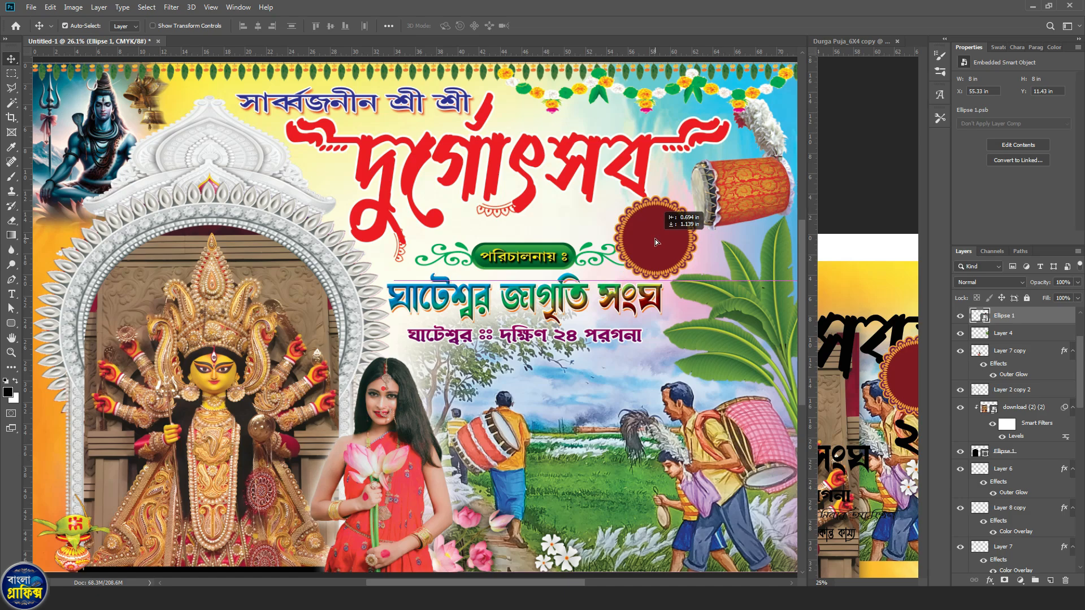
Nudge the large red title, the blue line above it and the dark red circle slightly upward
left_click(421, 103)
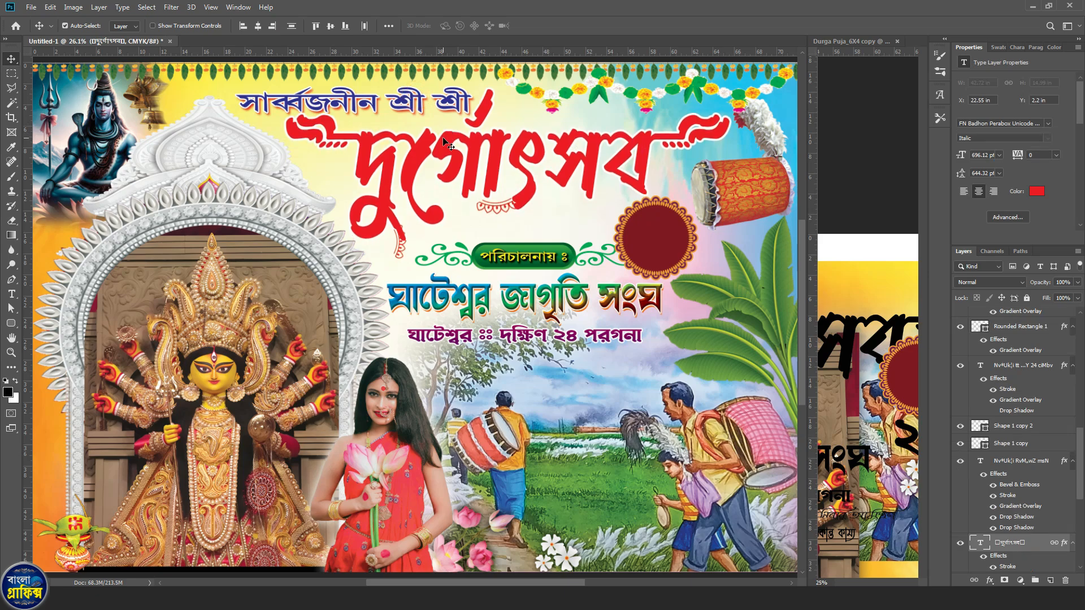
left_click(258, 109)
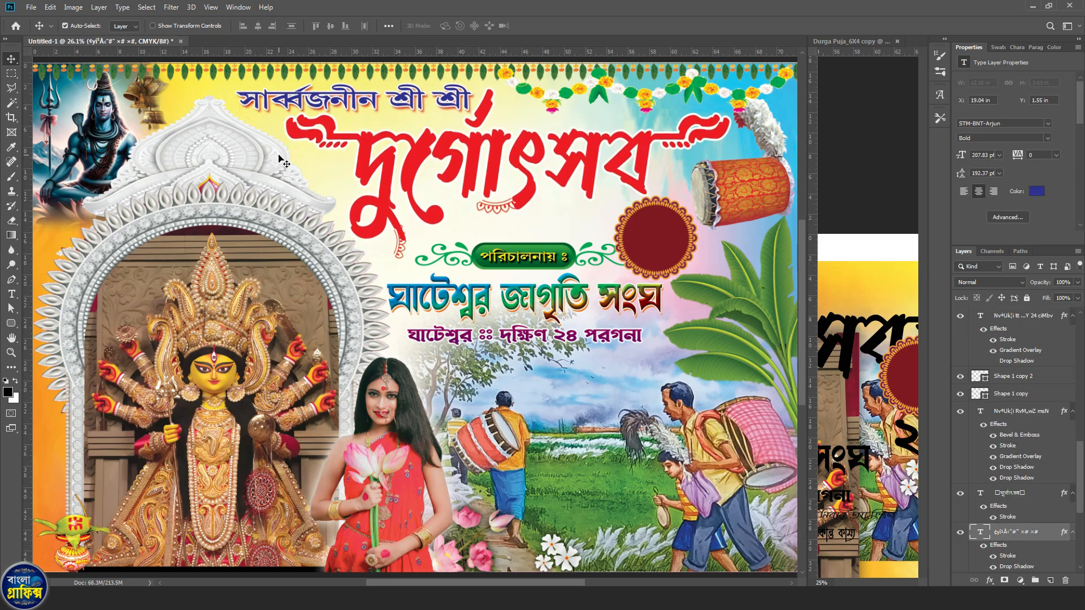
left_click(384, 170)
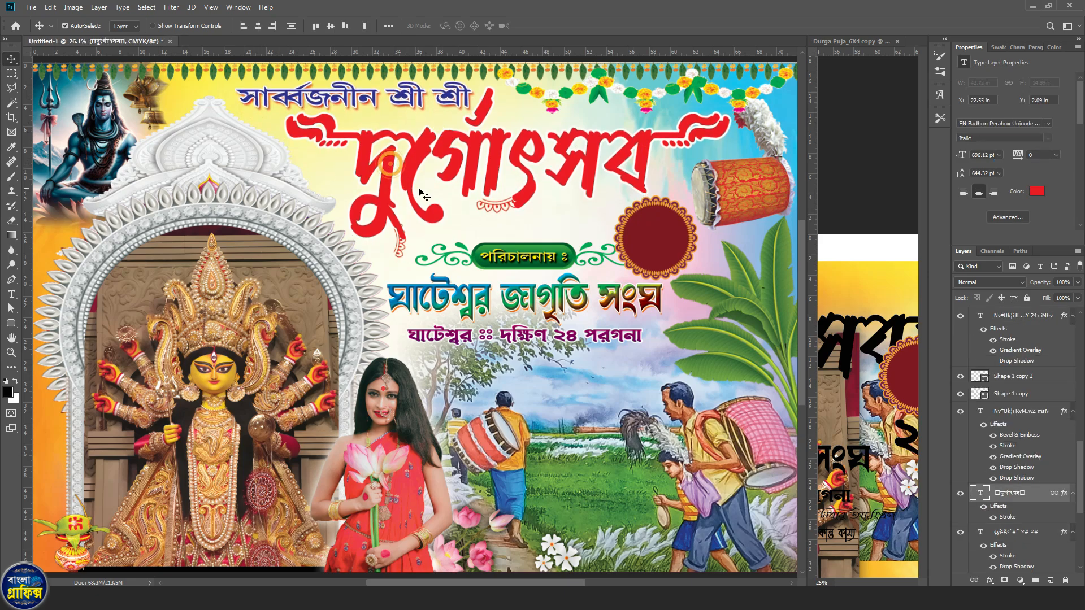
left_click(663, 247)
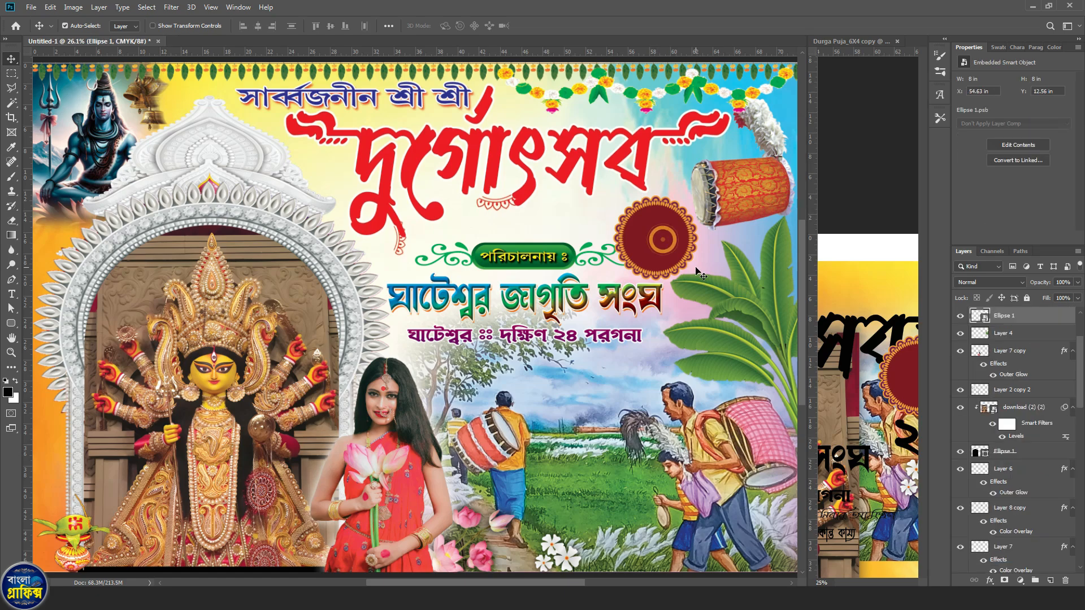
Move the green badge, its text and both swirls together to the left, clear of the dark red circle
left_click(570, 264)
left_click(1005, 465, "ctrl")
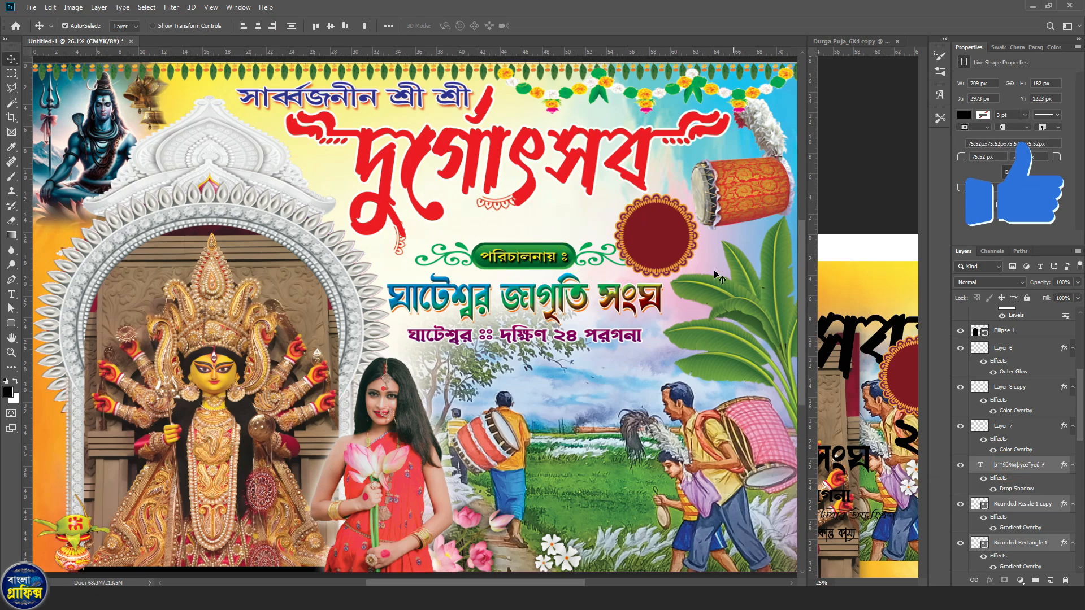
scroll(1018, 452, "down", 4)
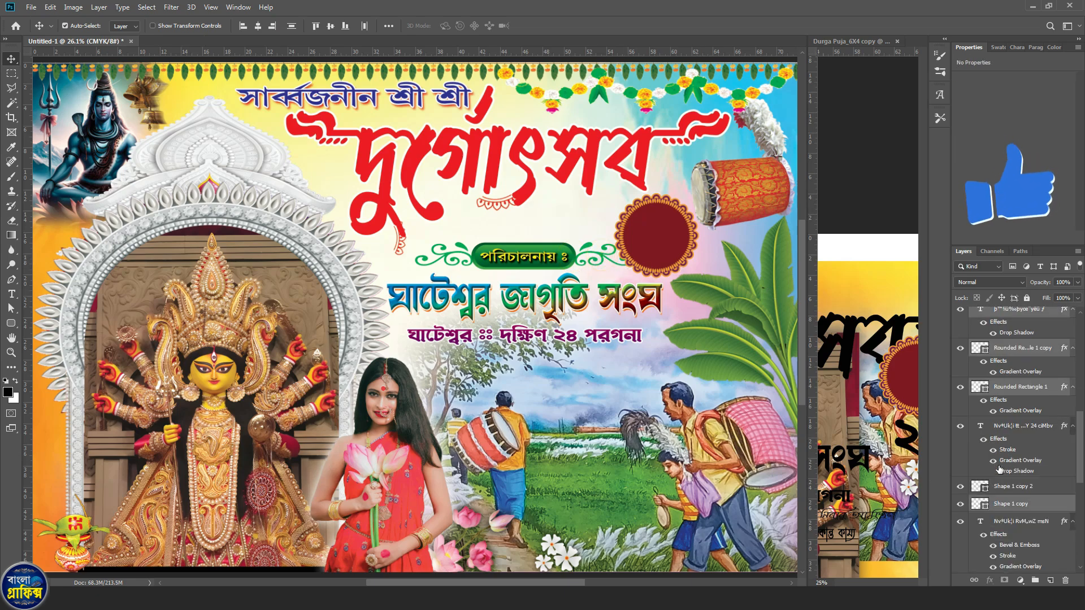
left_click(1014, 486, "ctrl")
scroll(1032, 527, "up", 1)
key("shift+Left")
key("shift+Left")
key("shift+Left")
key("shift+Left")
key("shift+Left")
key("shift+Left")
key("shift+Left")
key("shift+Left")
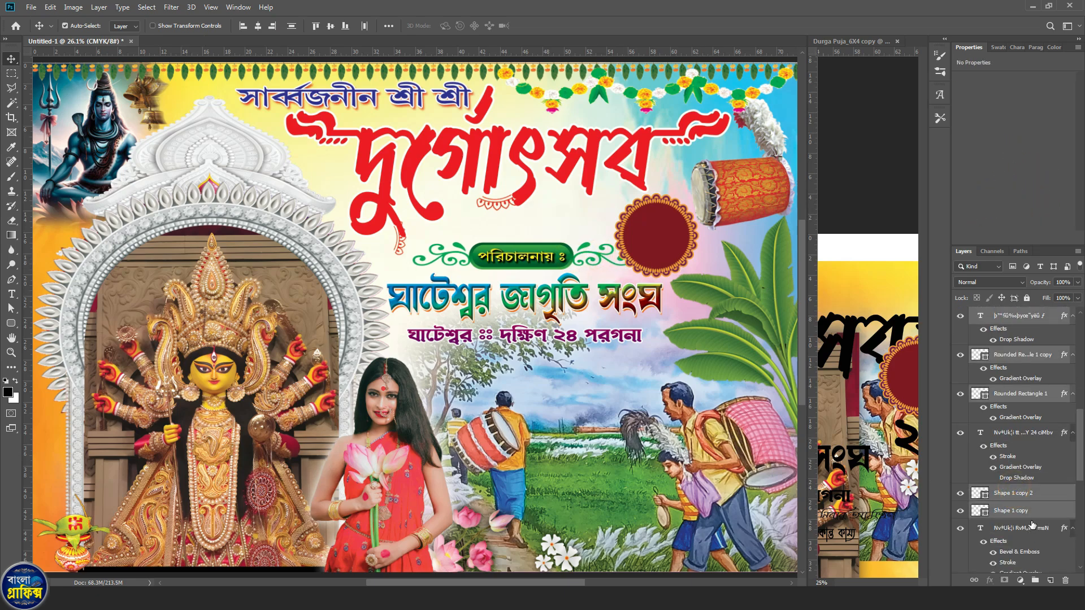
key("shift+Left")
key("shift+Left")
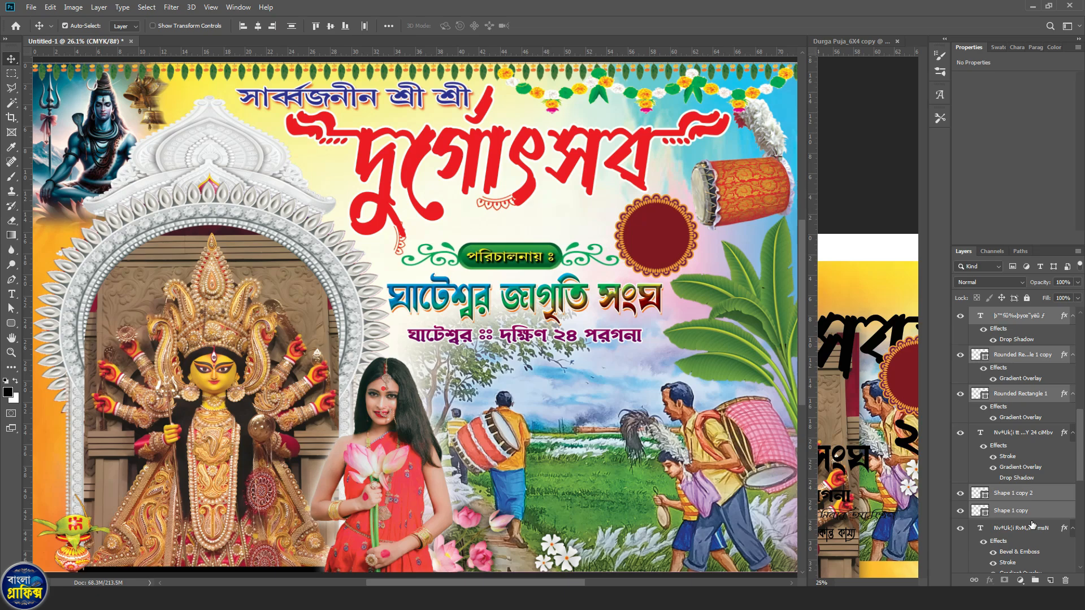
key("Left")
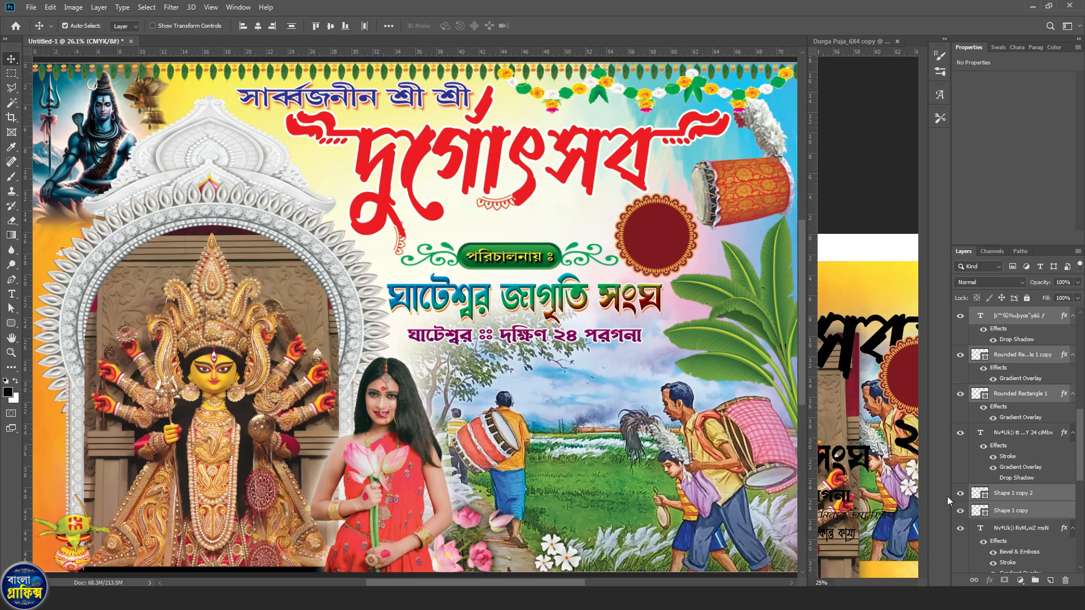
Copy the black ২৪ text from the Durga Puja_6X4 source file onto the dark red circle and nudge it down toward the center
left_click(447, 164)
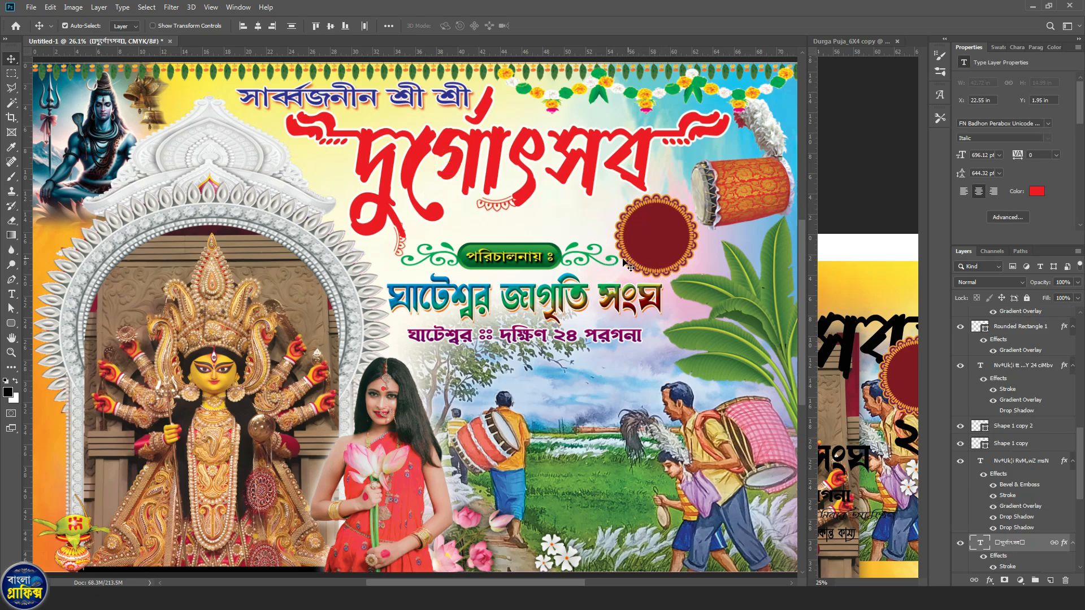
left_click(652, 251)
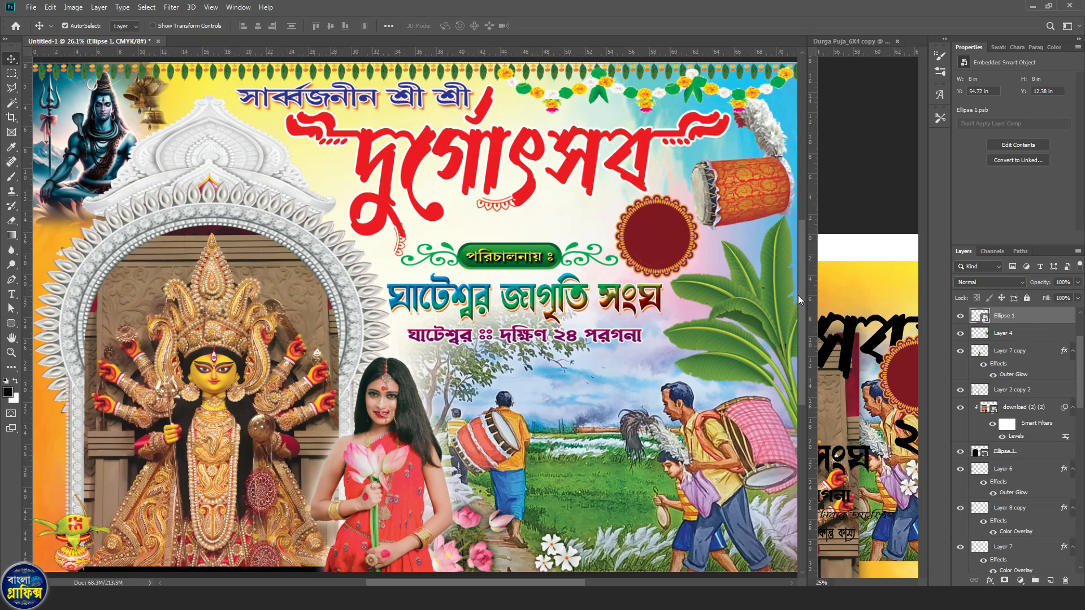
left_click_drag(898, 435, 665, 231)
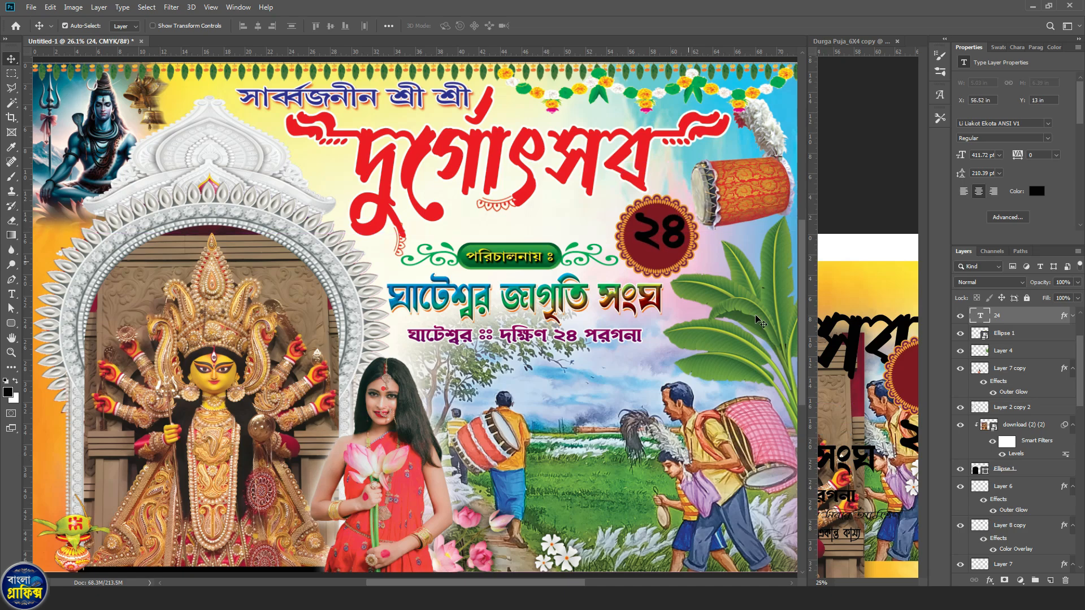
key("Down")
key("Down")
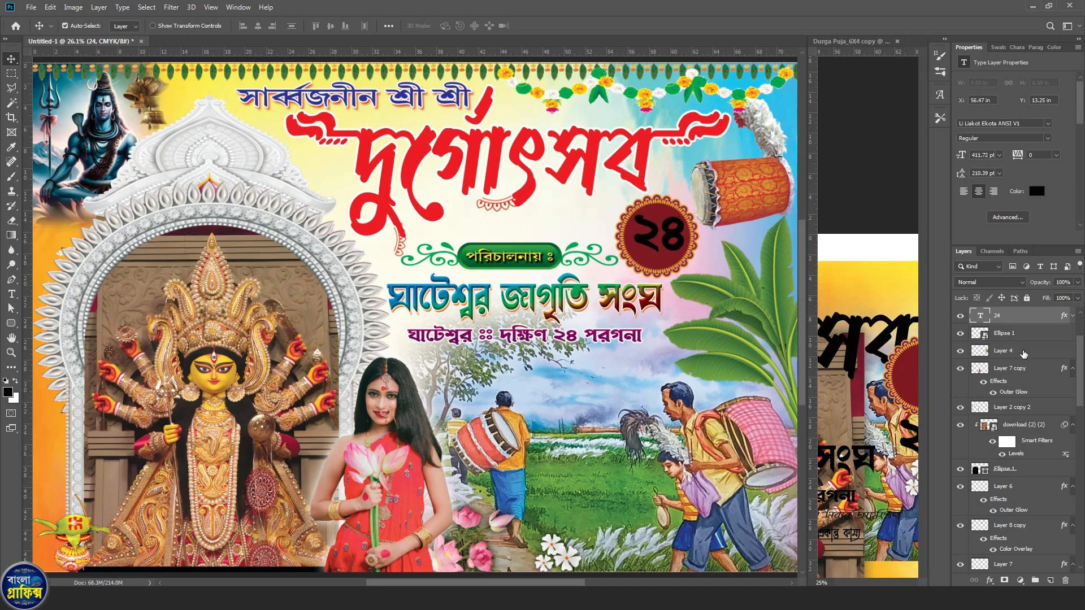
Turn on the ২৪ text's layer effects and review its Bevel & Emboss highlight and shadow colors and its Drop Shadow settings
left_click(1073, 316)
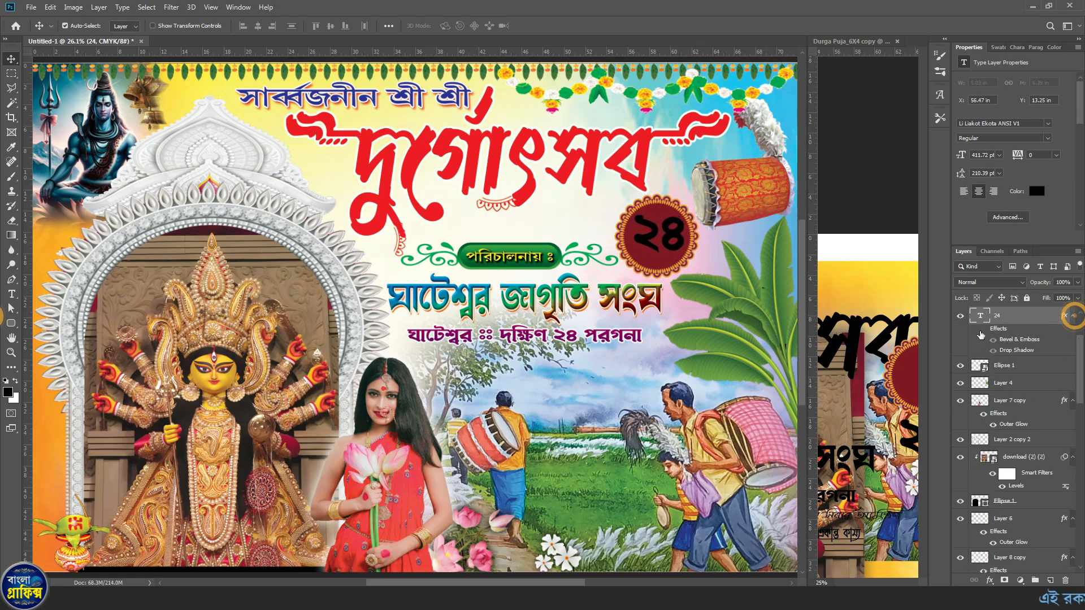
double_click(1020, 339)
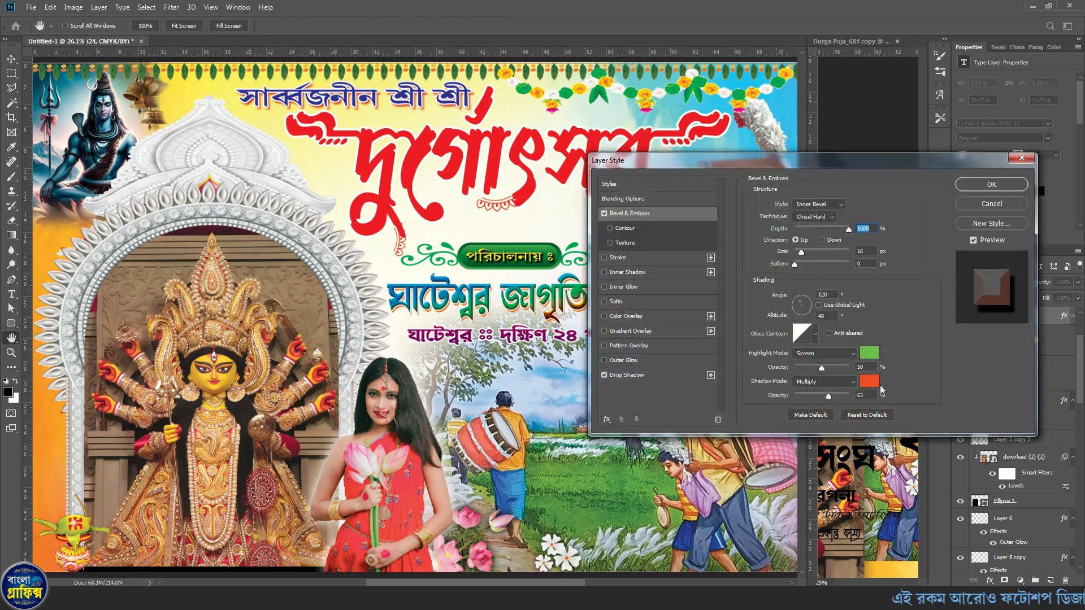
left_click(869, 380)
left_click_drag(902, 312, 874, 333)
left_click(898, 161)
left_click(869, 353)
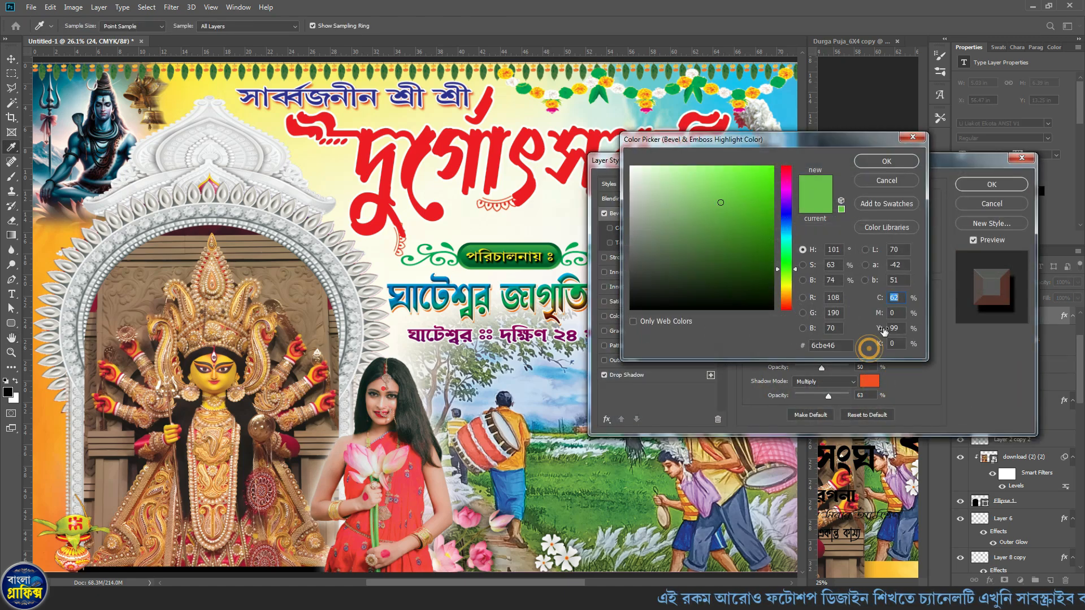
double_click(897, 328)
left_click(898, 161)
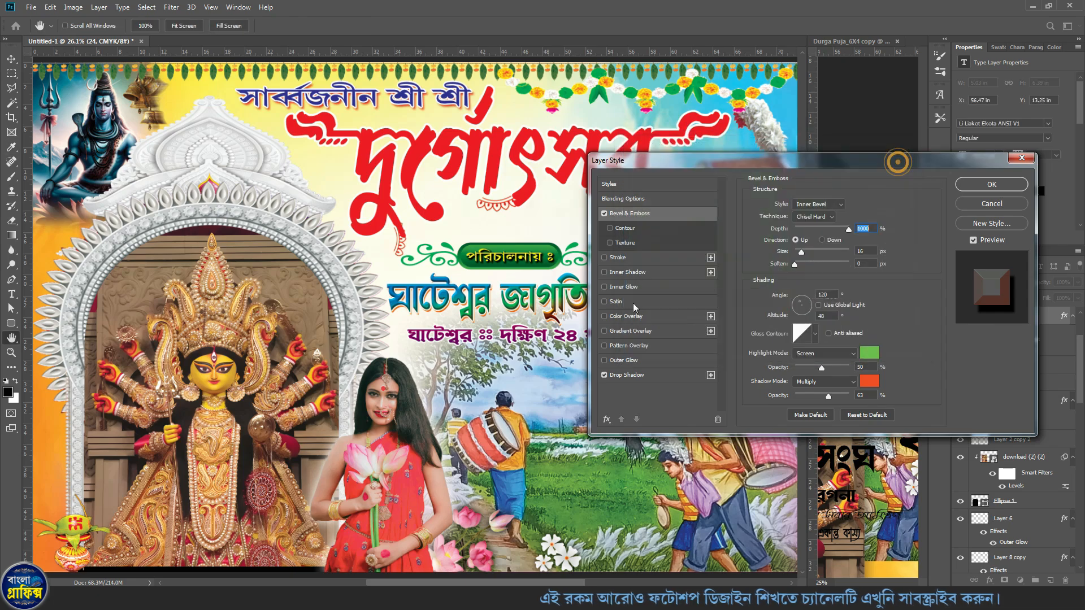
left_click(631, 375)
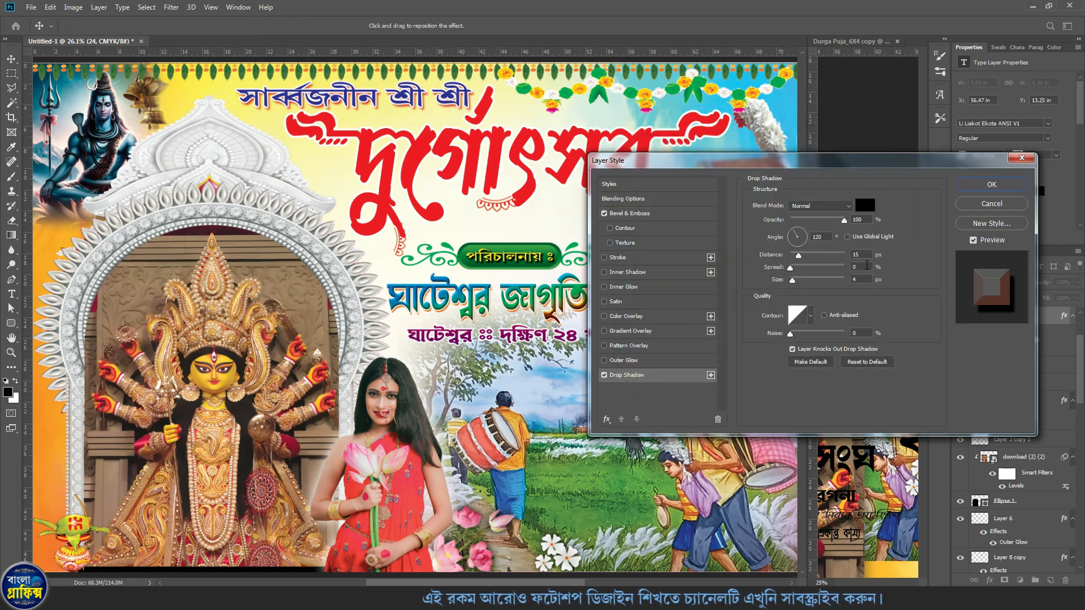
left_click(865, 254)
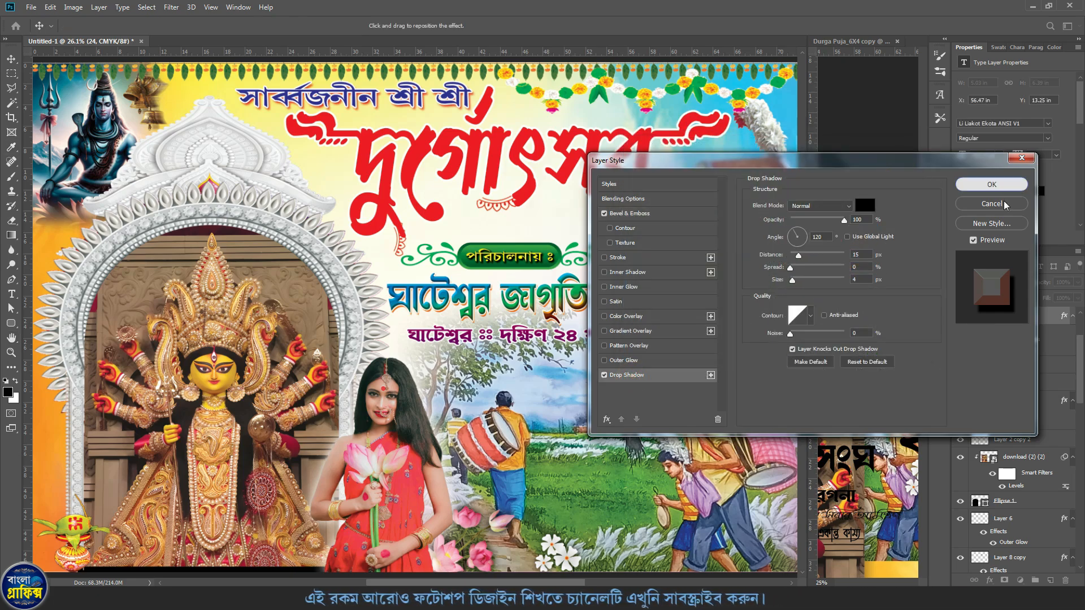
left_click(992, 185)
Set the ২৪ text color to yellow with C 0, M 0, Y 100, K 0
left_click(1039, 195)
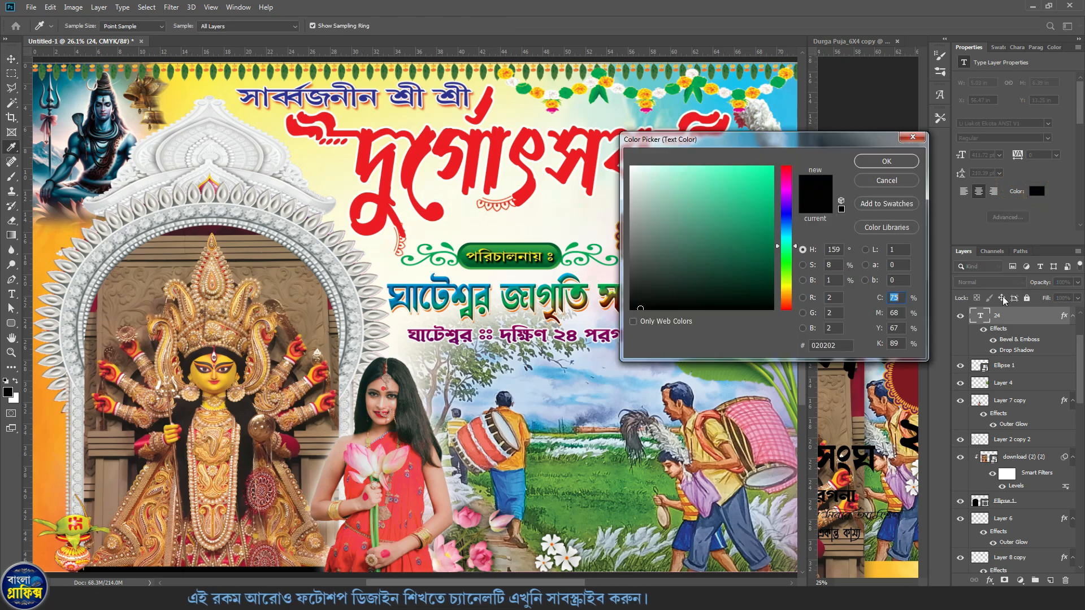
type("0")
key("Tab")
type("0")
key("Tab")
key("Tab")
type("0")
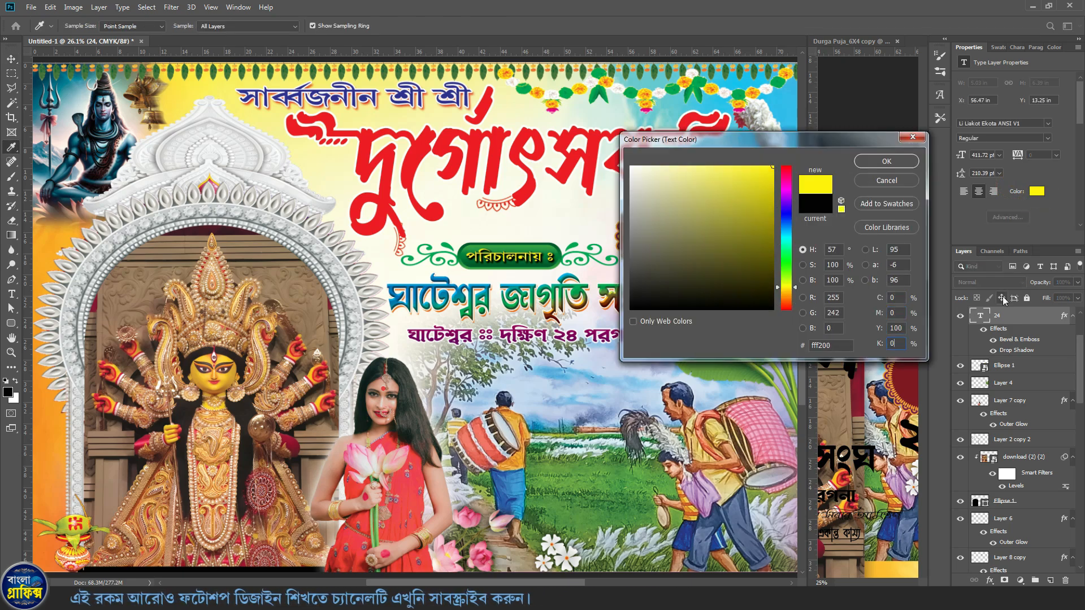
key("Return")
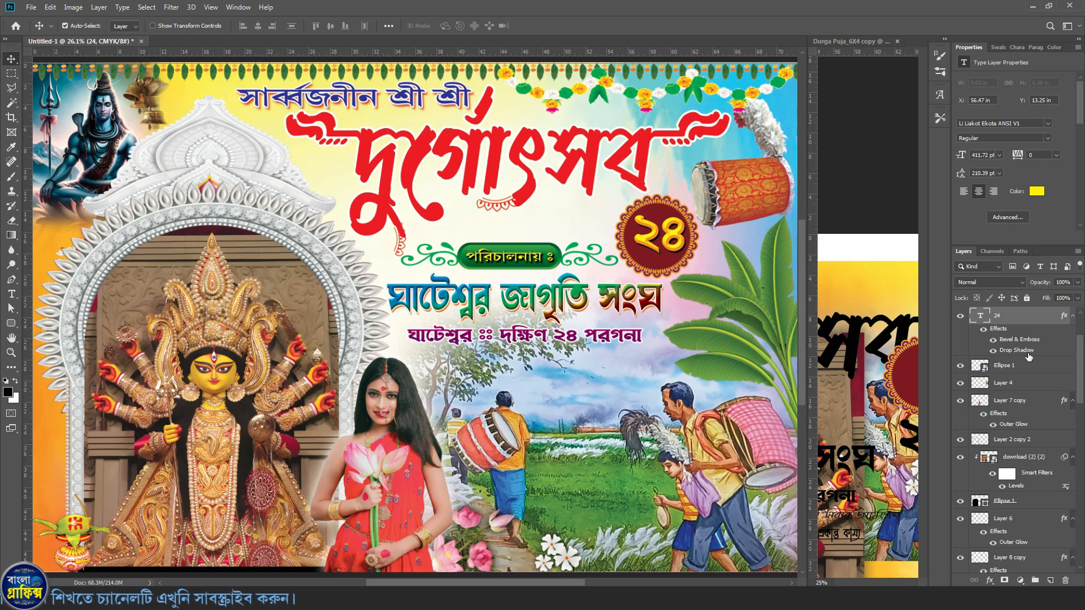
Copy the small তম বর্ষ text from the Durga Puja_6X4 source file below the ২৪ on the dark red circle and color it white
scroll(1030, 355, "down", 1)
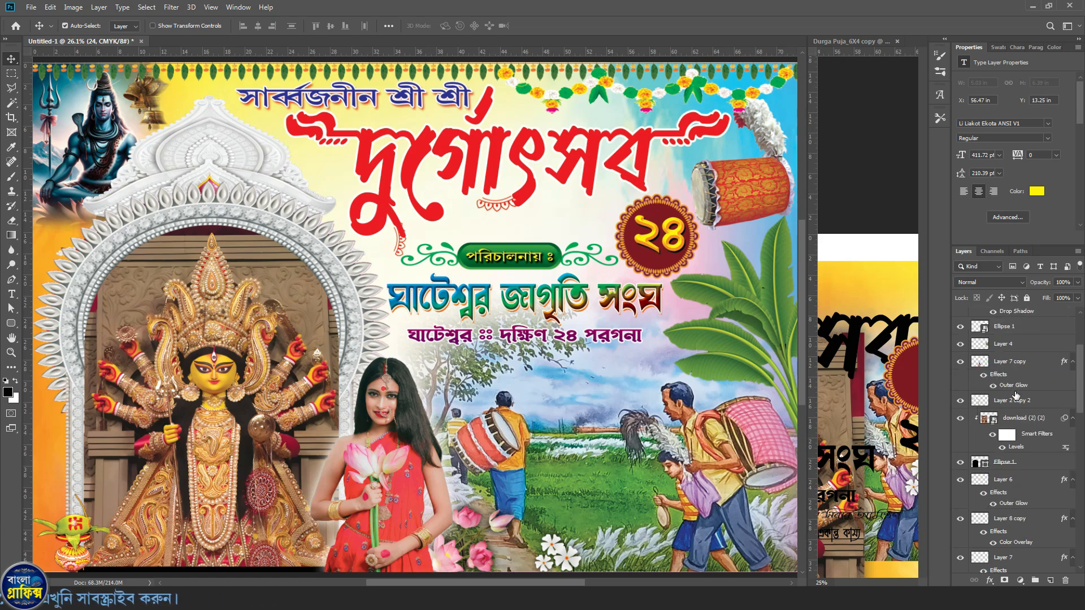
left_click(878, 454)
left_click_drag(915, 465, 659, 261)
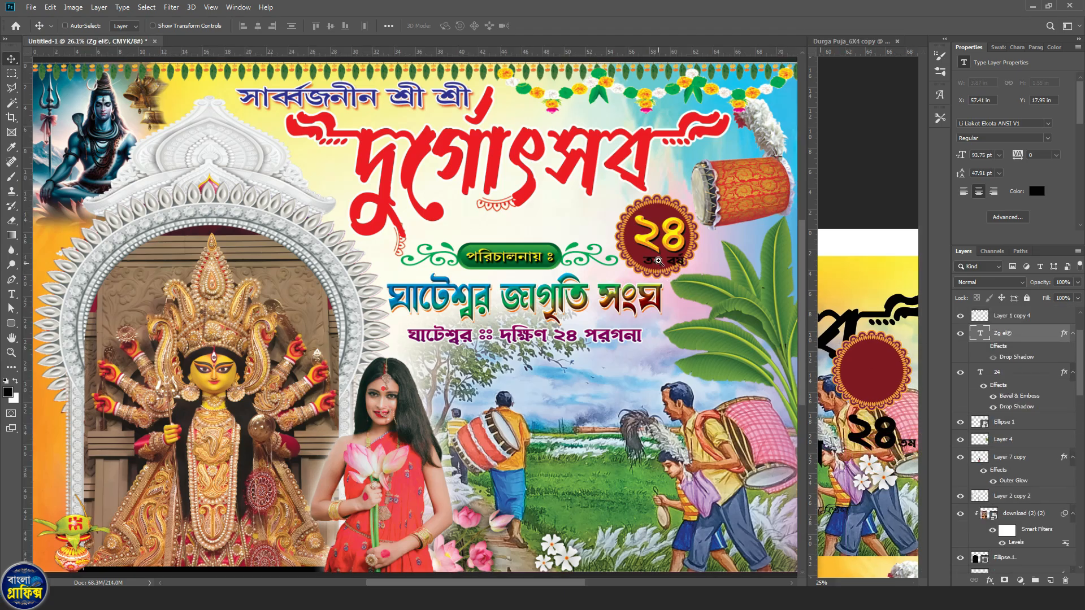
scroll(659, 261, "up", 2)
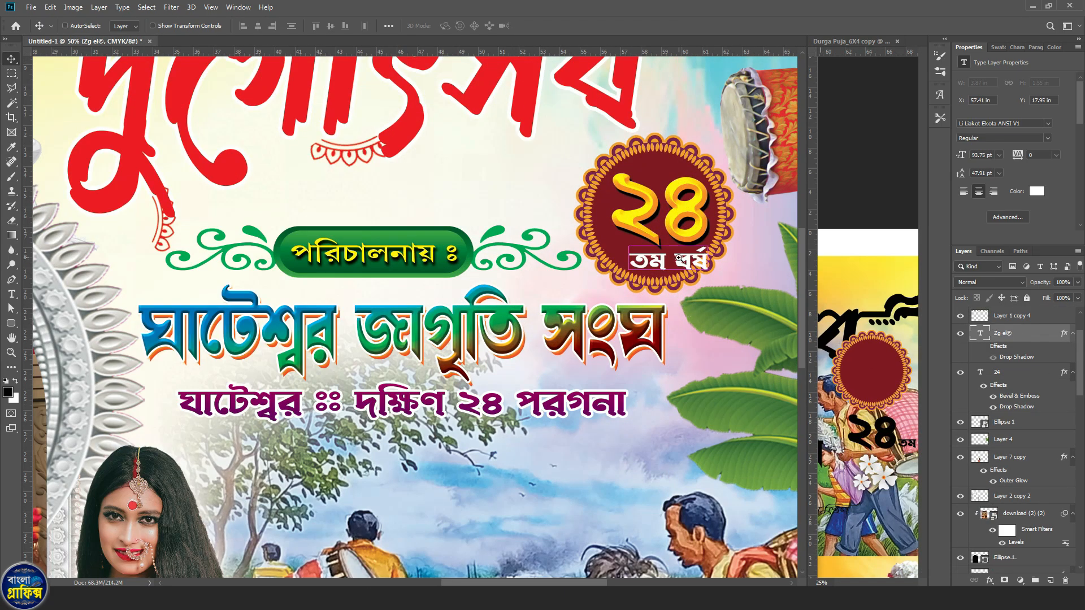
scroll(678, 259, "up", 2)
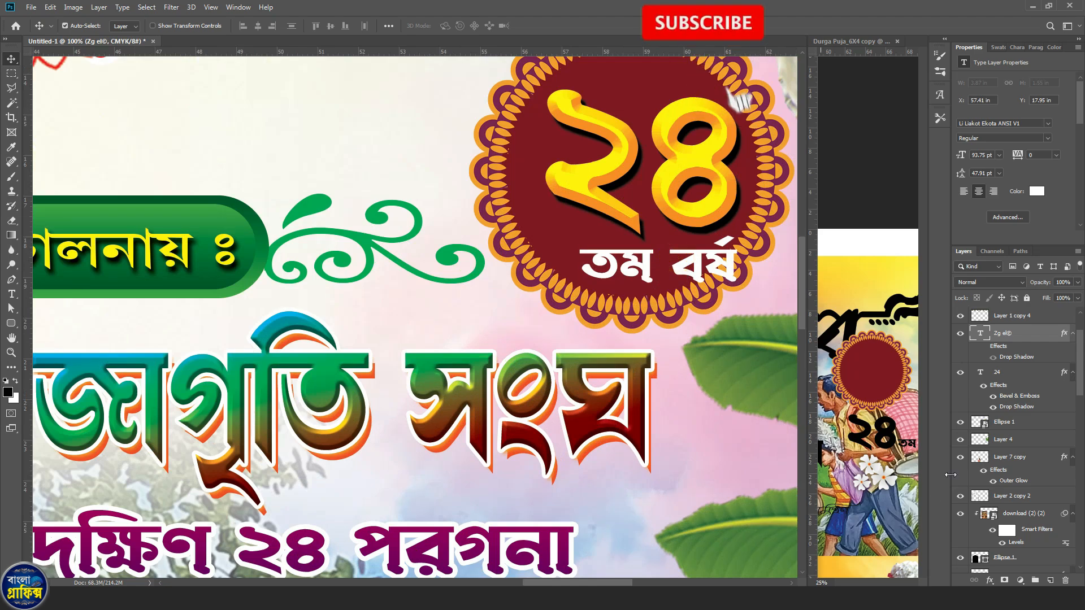
Turn on the তম বর্ষ text's drop shadow and check its settings
left_click(981, 350)
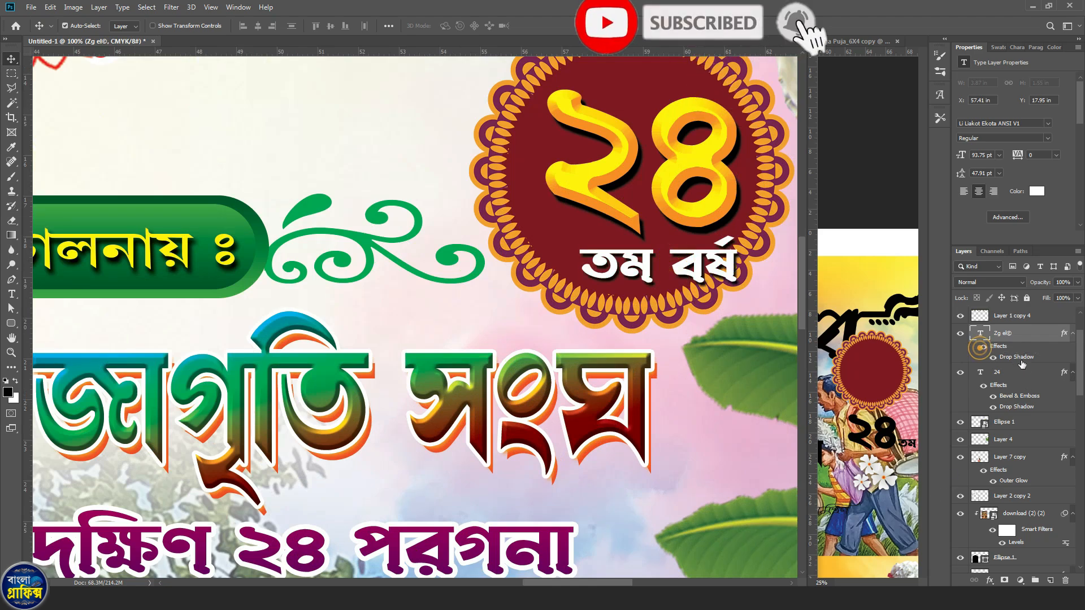
left_click(856, 256)
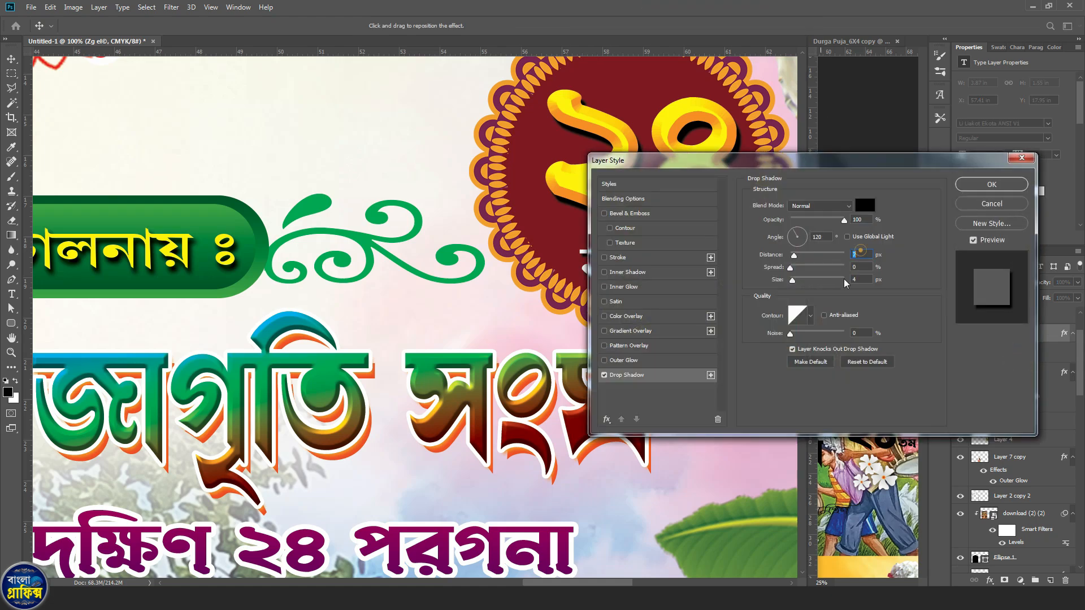
left_click(1002, 187)
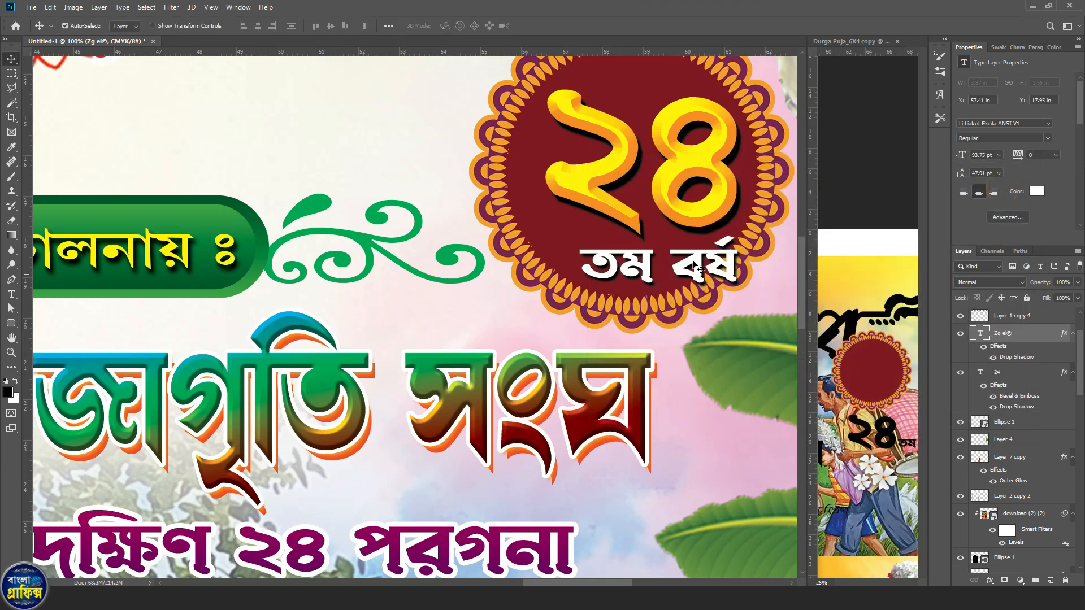
Center the তম বর্ষ text on the dark red circle and nudge it and the ২৪ slightly upward
left_click_drag(701, 270, 665, 270)
left_click(683, 199)
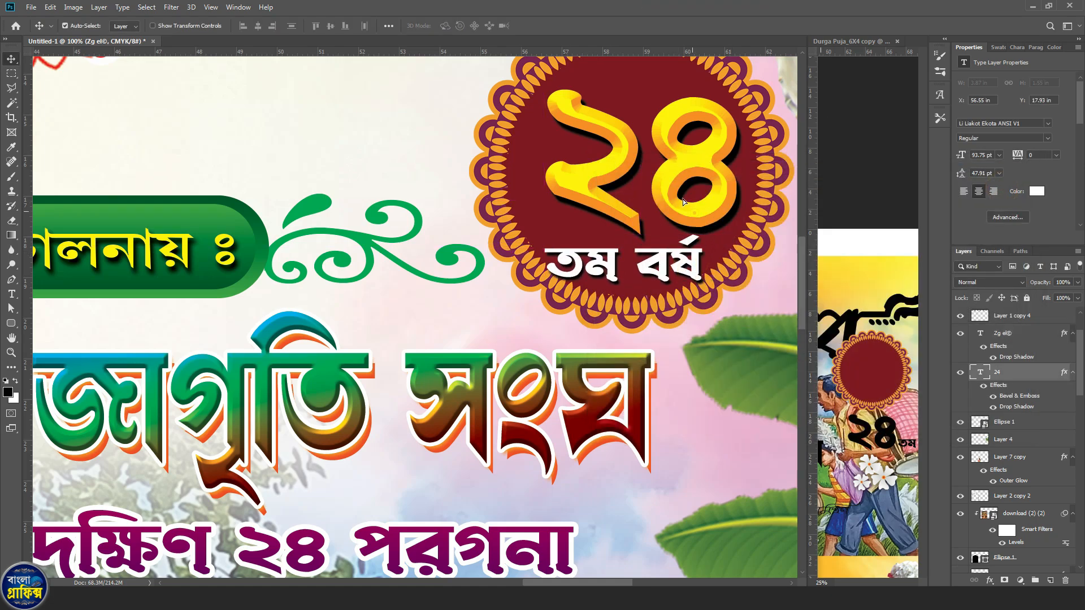
left_click_drag(682, 199, 665, 293)
left_click_drag(662, 250, 669, 252)
left_click_drag(664, 365, 666, 354)
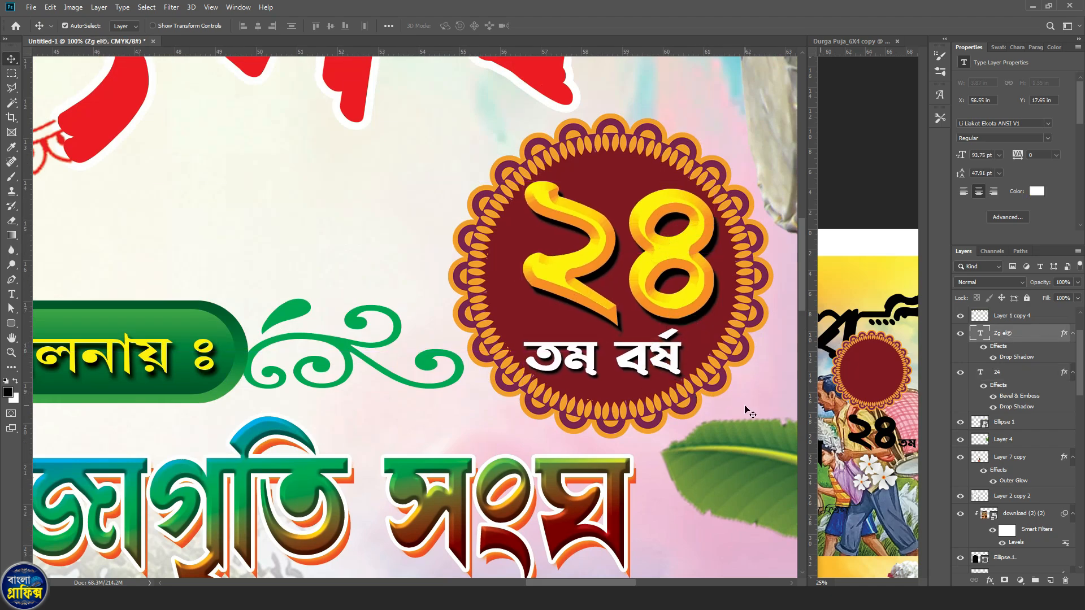
Duplicate the white jasmine flowers from the banner's bottom edge to the lower-right rim of the dark red circle
key("ctrl+minus")
key("ctrl+minus")
key("ctrl+minus")
key("ctrl+minus")
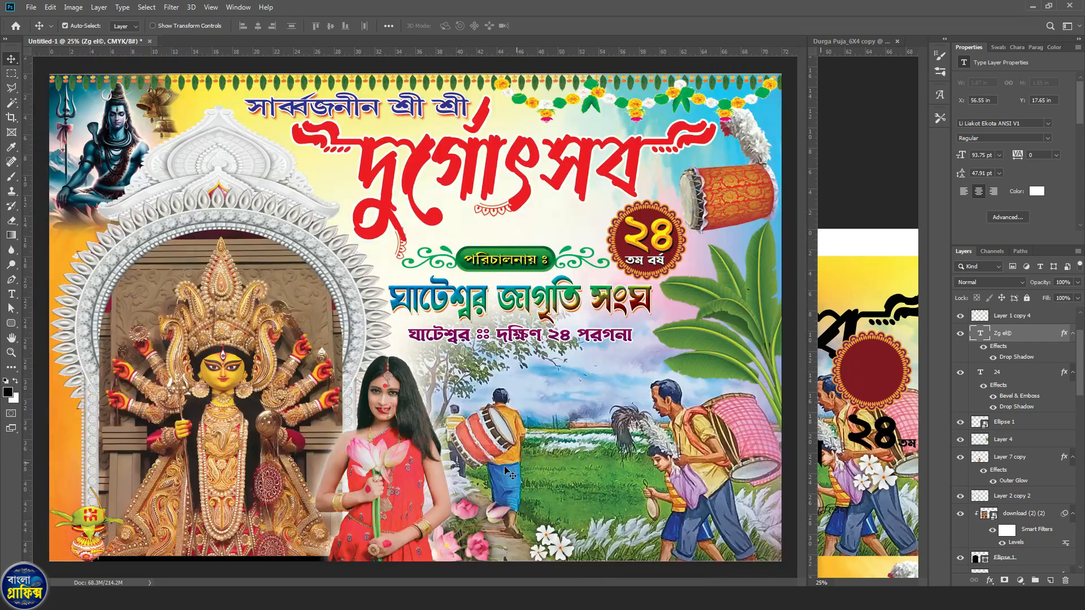
left_click_drag(566, 544, 699, 269)
key("ctrl+plus")
key("ctrl+plus")
key("ctrl+plus")
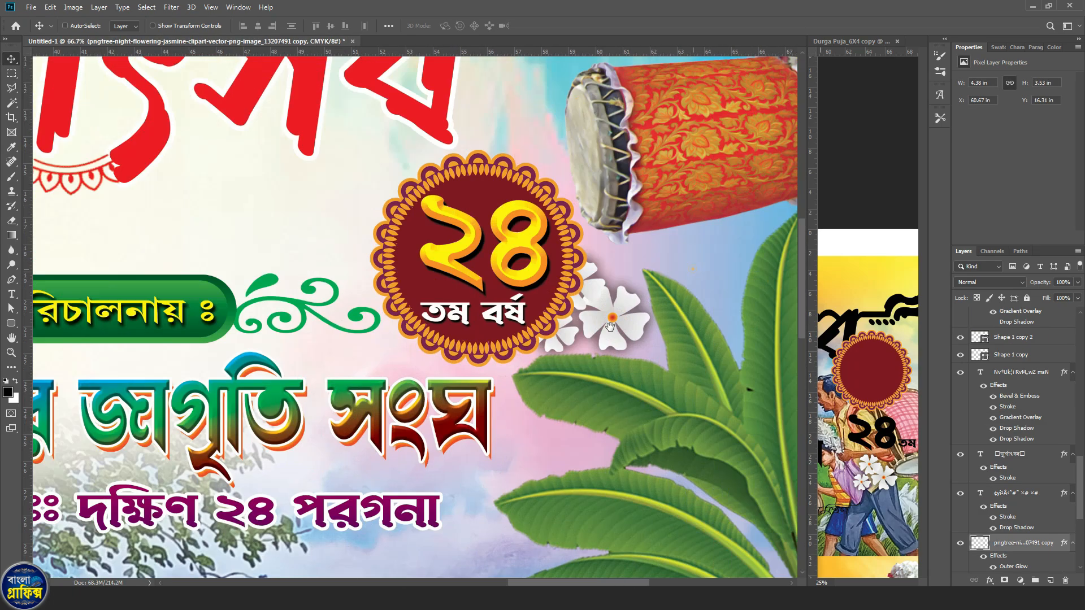
Bring the duplicated jasmine flowers forward in the layer order until they sit directly above the dark red circle
key("ctrl+bracketright")
key("ctrl+bracketright")
key("ctrl+bracketright")
key("ctrl+bracketright")
key("ctrl+bracketright")
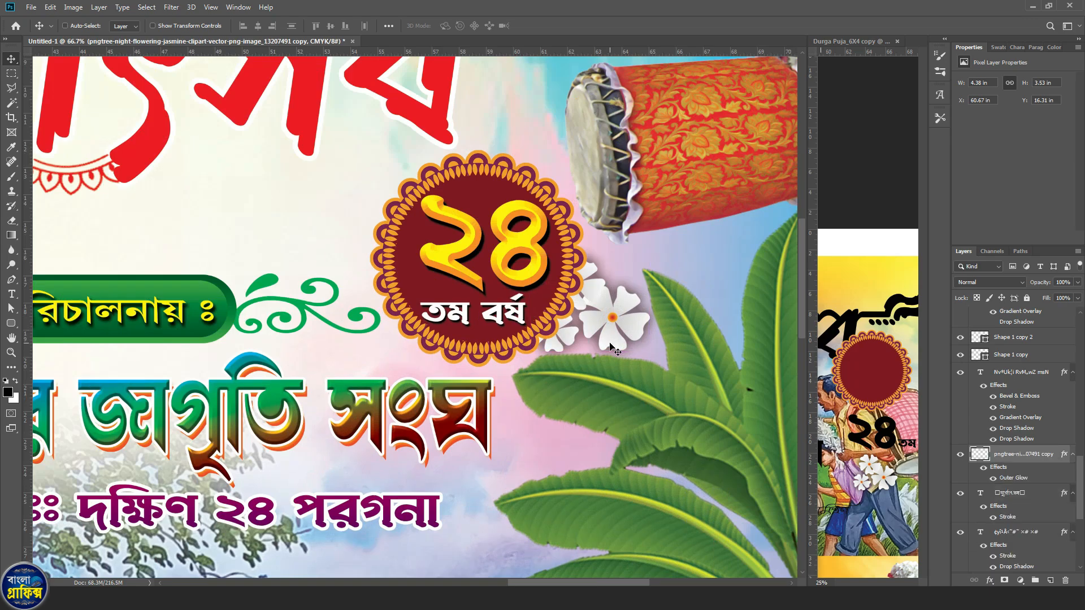
key("ctrl+bracketright")
key("ctrl+bracketright")
key("ctrl+bracketright")
key("ctrl+bracketright")
key("ctrl+bracketright")
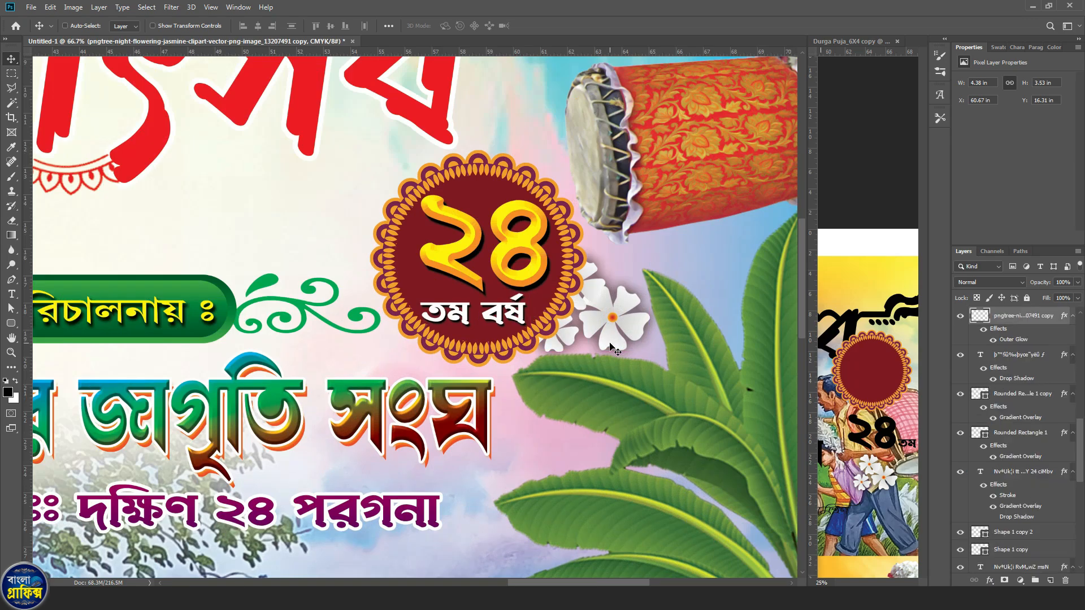
key("ctrl+bracketright")
key("ctrl+bracketright")
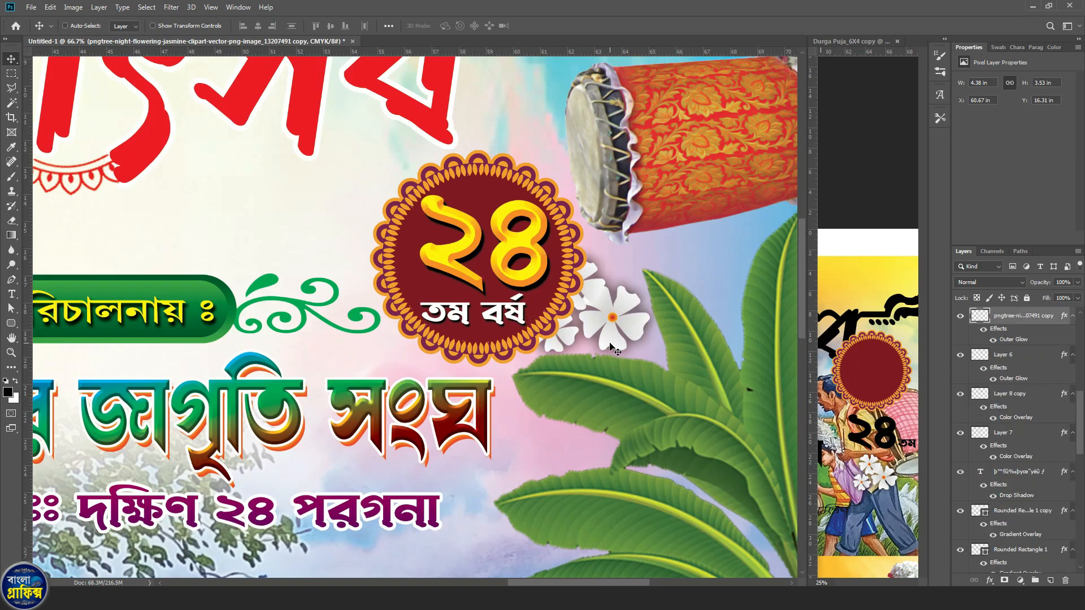
key("ctrl+bracketright")
key("ctrl+bracketright")
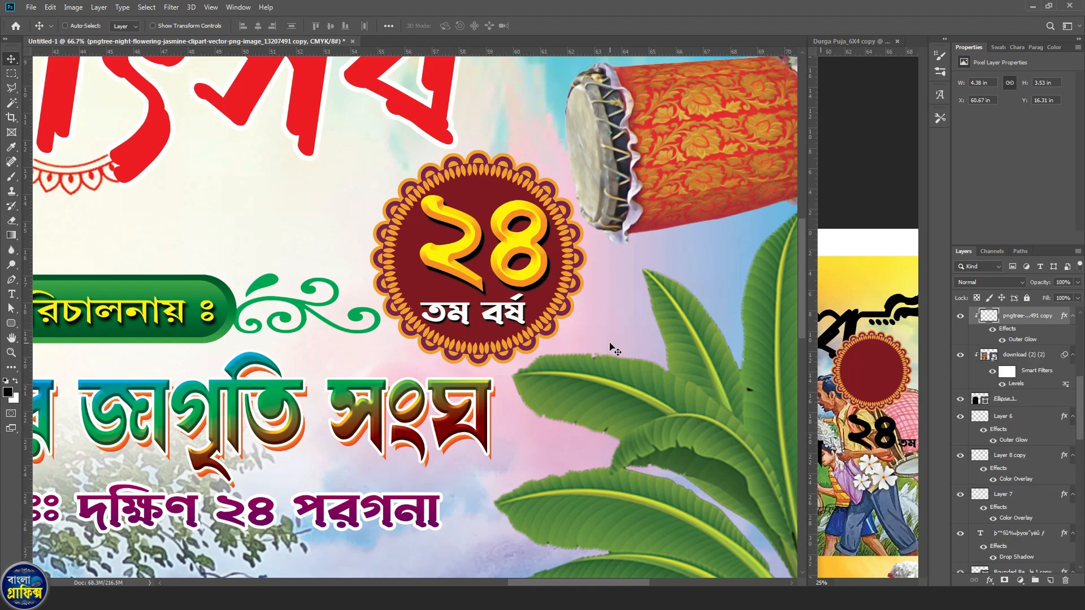
key("ctrl+bracketright")
key("ctrl+bracketright")
key("ctrl+bracketright")
key("ctrl+bracketright")
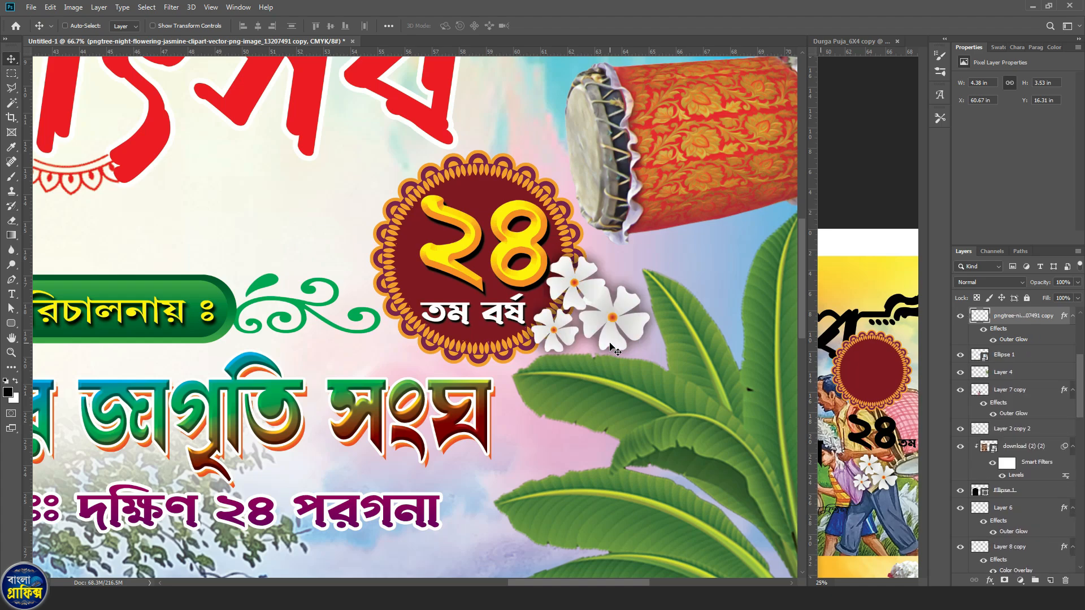
Scale the duplicated jasmine flowers down to about 3.91 × 3.15 in and nudge them onto the dark red circle's lower-right rim
left_click(541, 328)
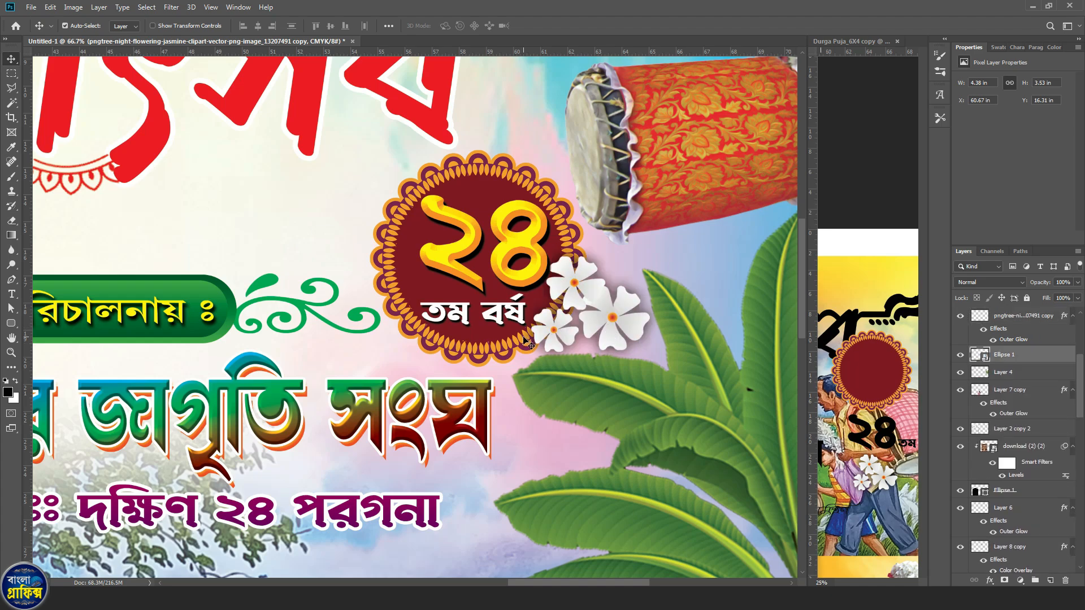
left_click(607, 320)
key("ctrl+t")
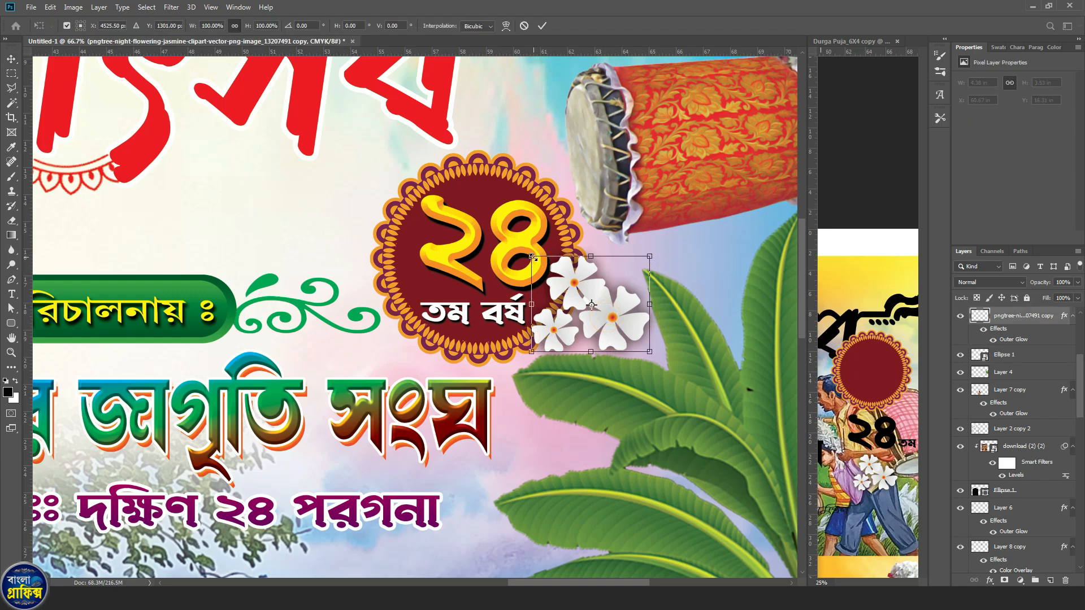
left_click_drag(531, 257, 572, 278)
key("Return")
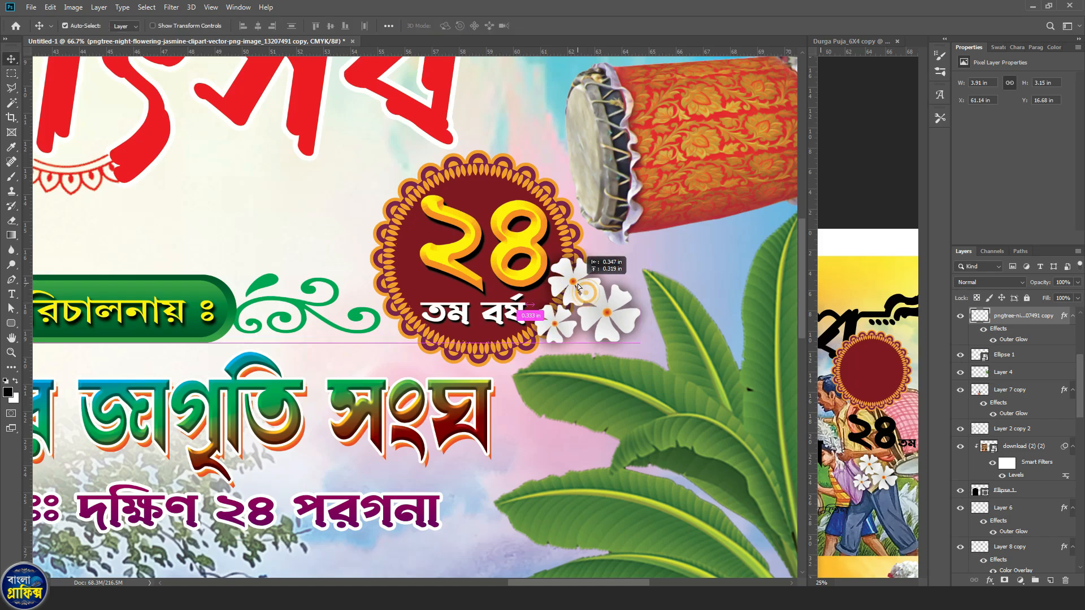
left_click_drag(619, 317, 619, 321)
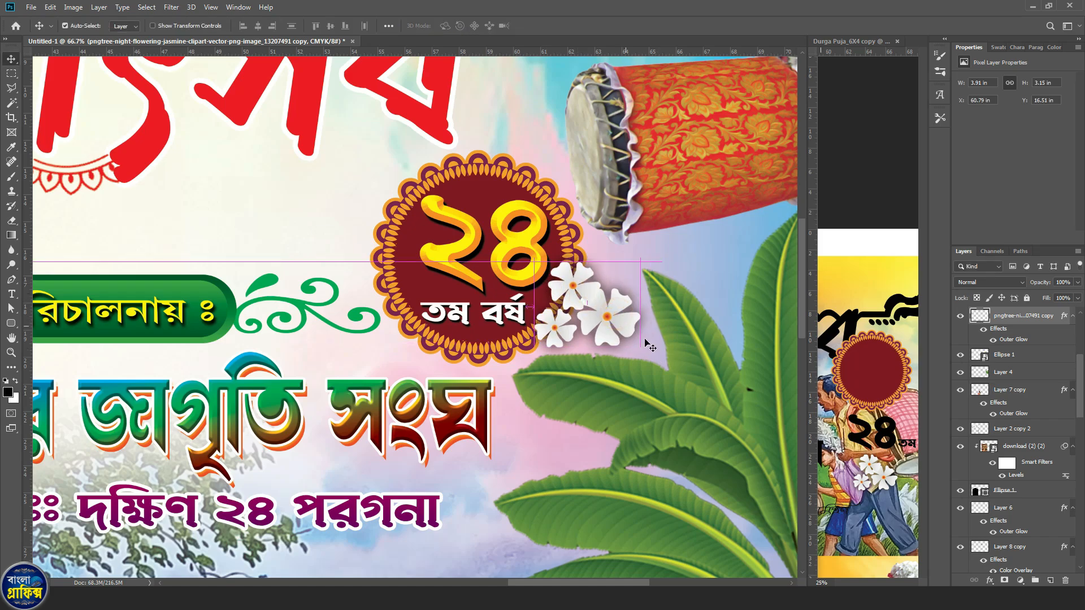
key("ctrl+0")
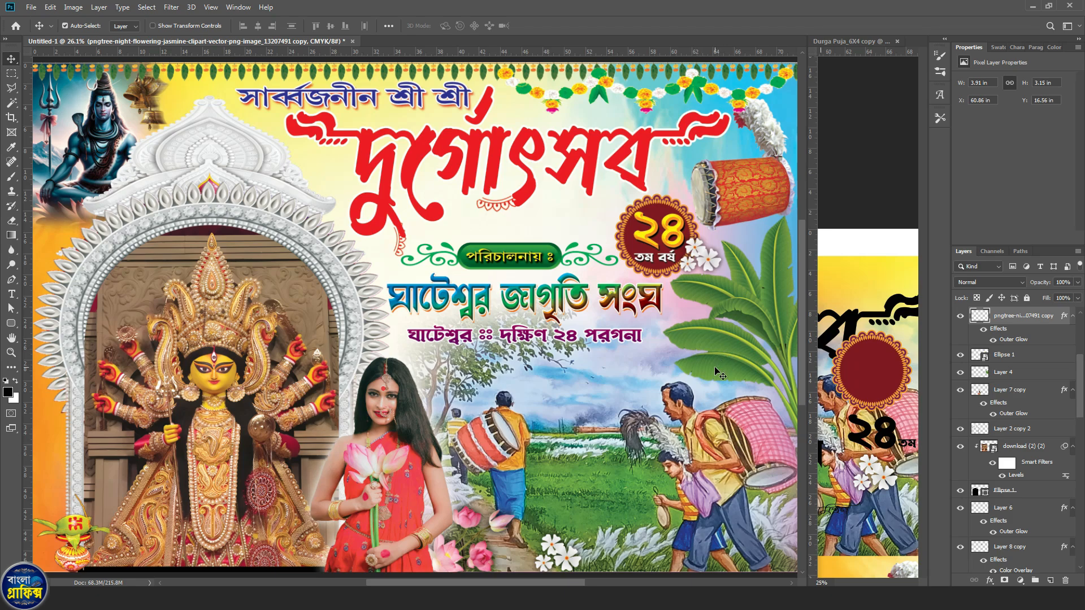
Copy the black floral ornament from the Durga Puja_6X4 source file to above the green badge and turn on its Color Overlay effect
left_click(709, 362)
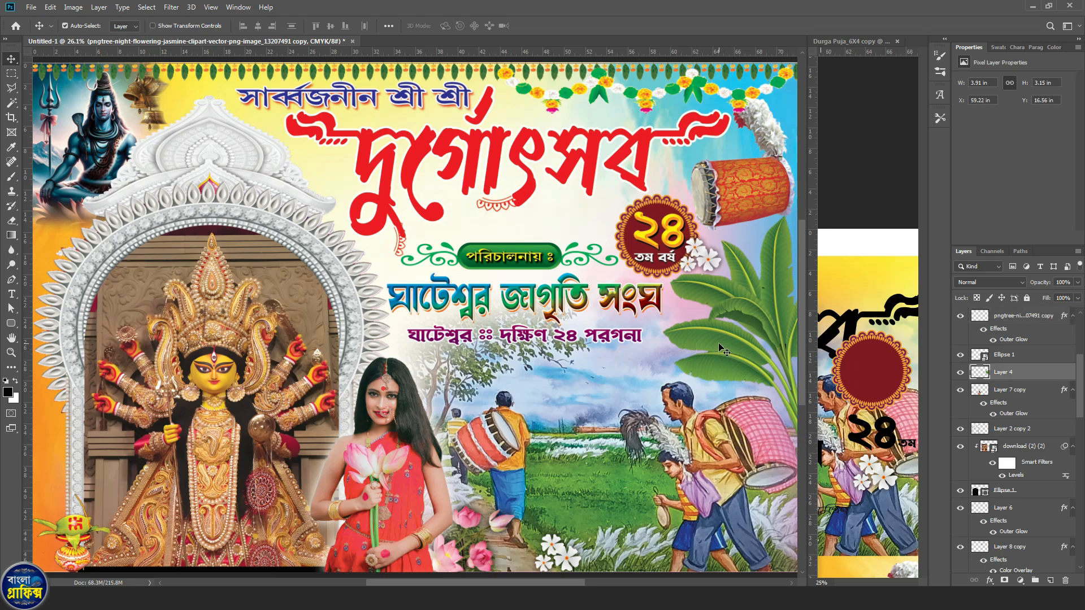
left_click(847, 43)
left_click_drag(879, 473, 871, 228)
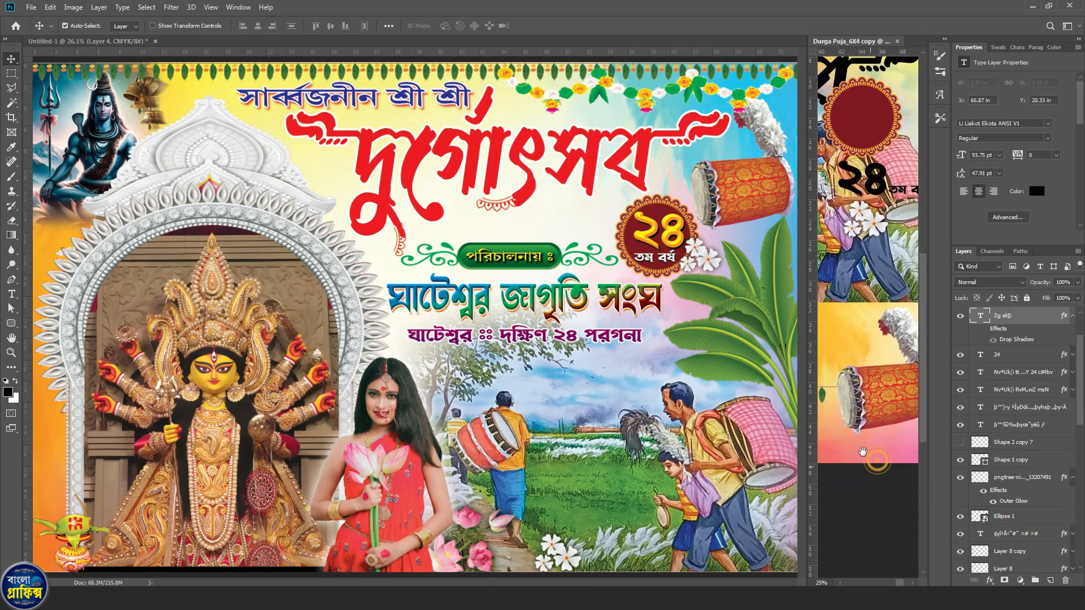
left_click_drag(823, 437, 1006, 365)
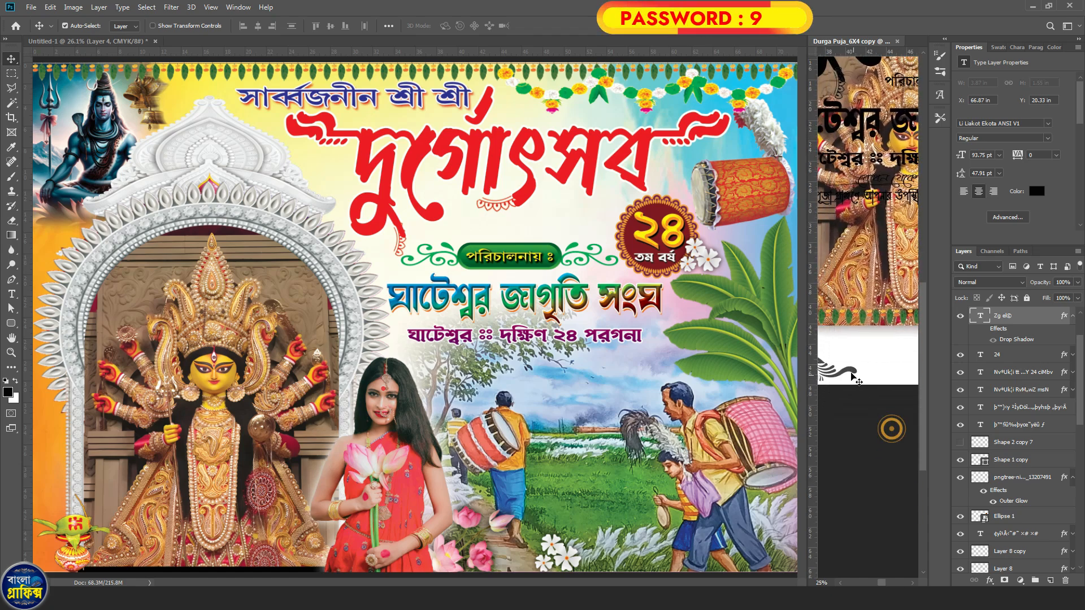
left_click_drag(852, 369, 596, 232)
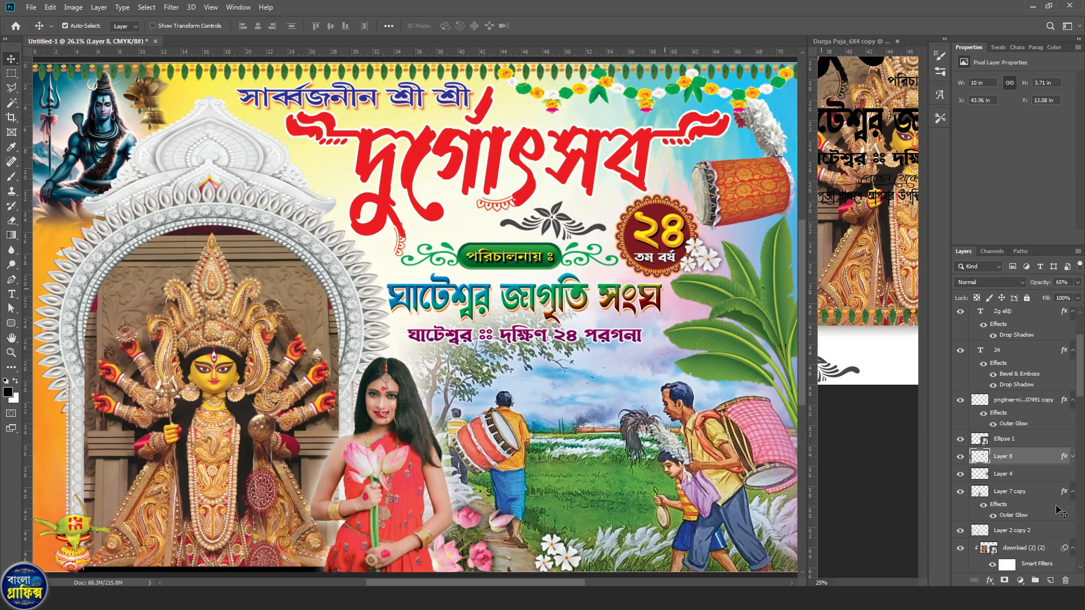
left_click(1074, 457)
left_click(984, 469)
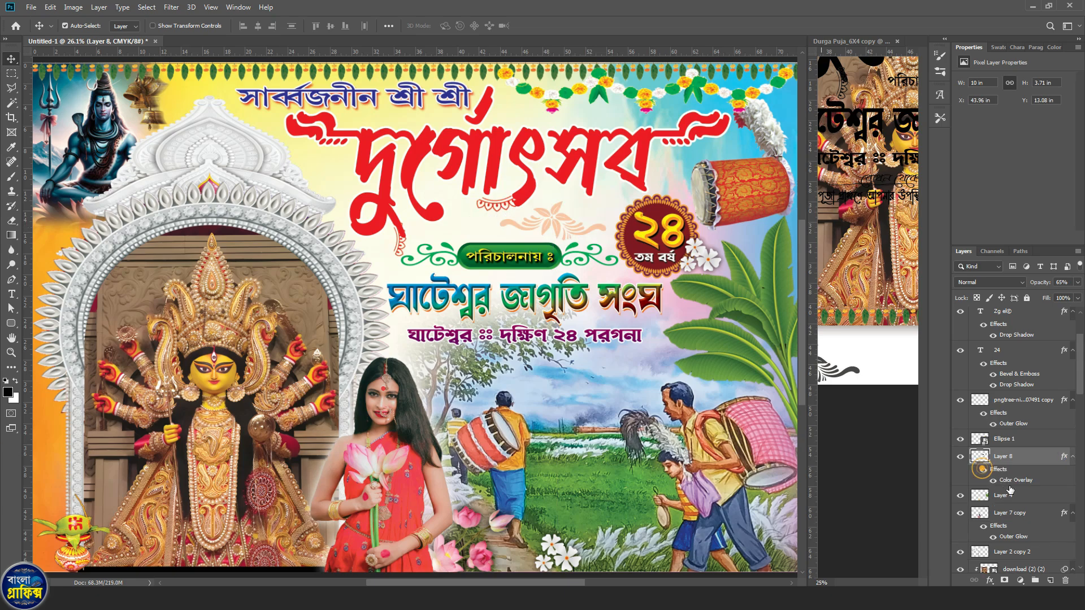
Review the Color Overlay colour applied to the floral ornament above the green badge
double_click(1017, 481)
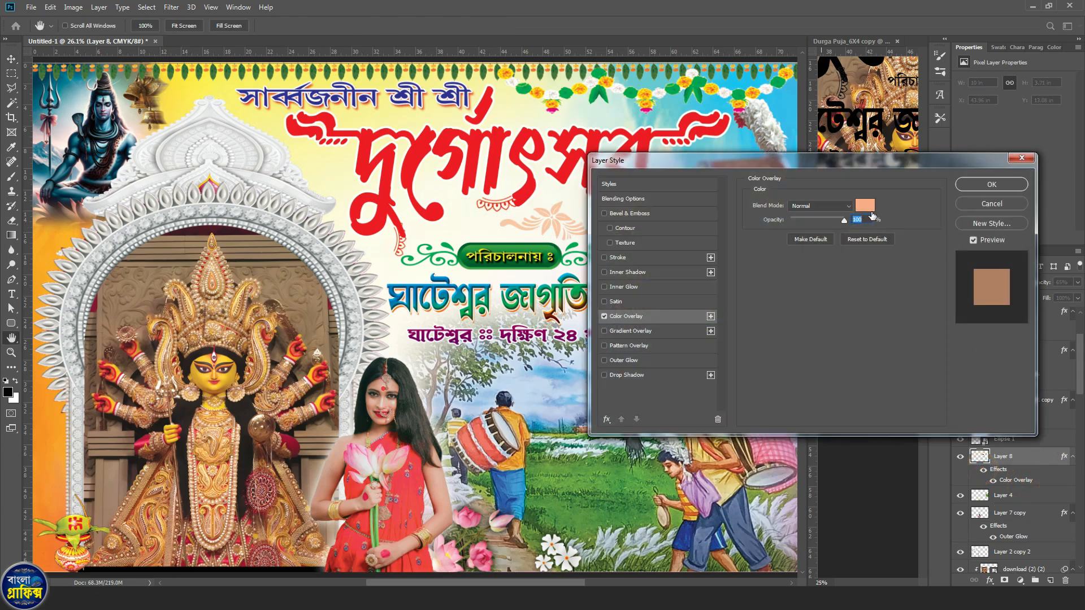
left_click(865, 206)
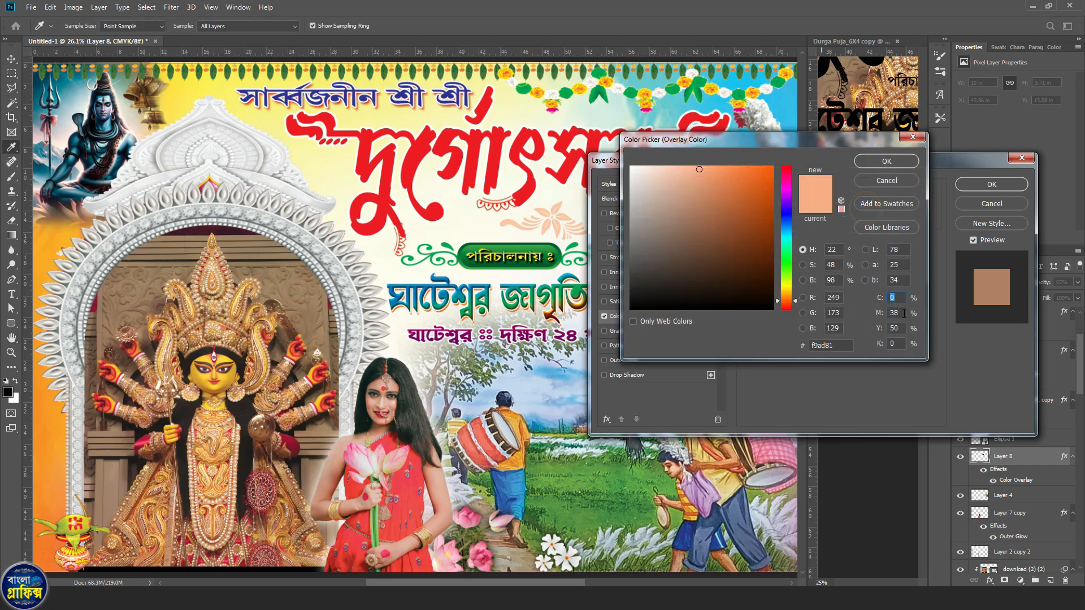
left_click(886, 163)
left_click(979, 185)
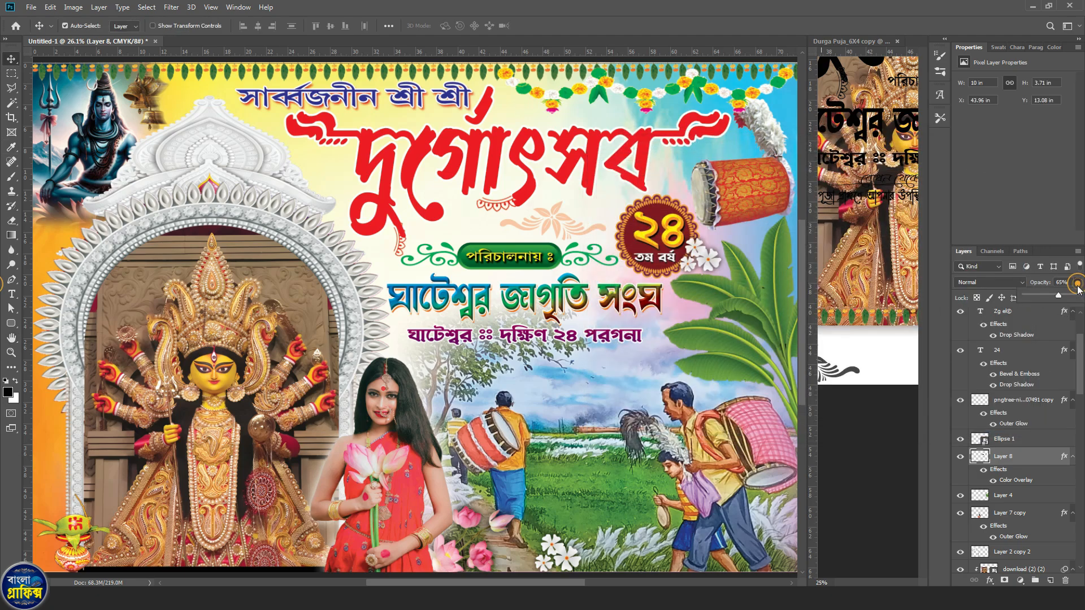
Move the peach floral ornament slightly upward to Y 12.75 in, between the red title and the green badge
left_click(683, 227)
scroll(551, 223, "up", 5, "alt")
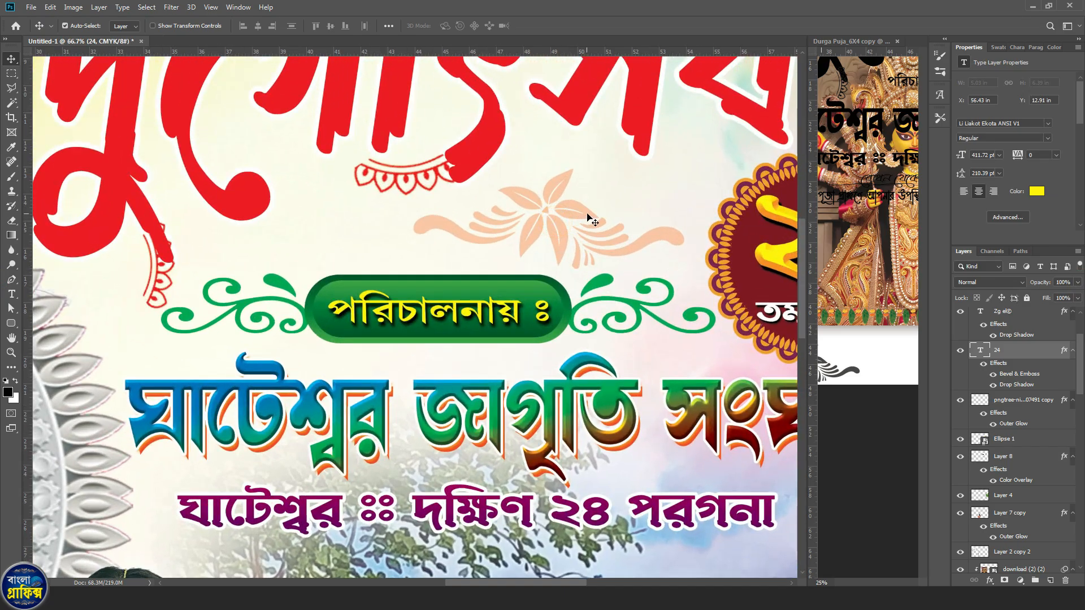
left_click_drag(587, 215, 585, 206)
key("ctrl+0")
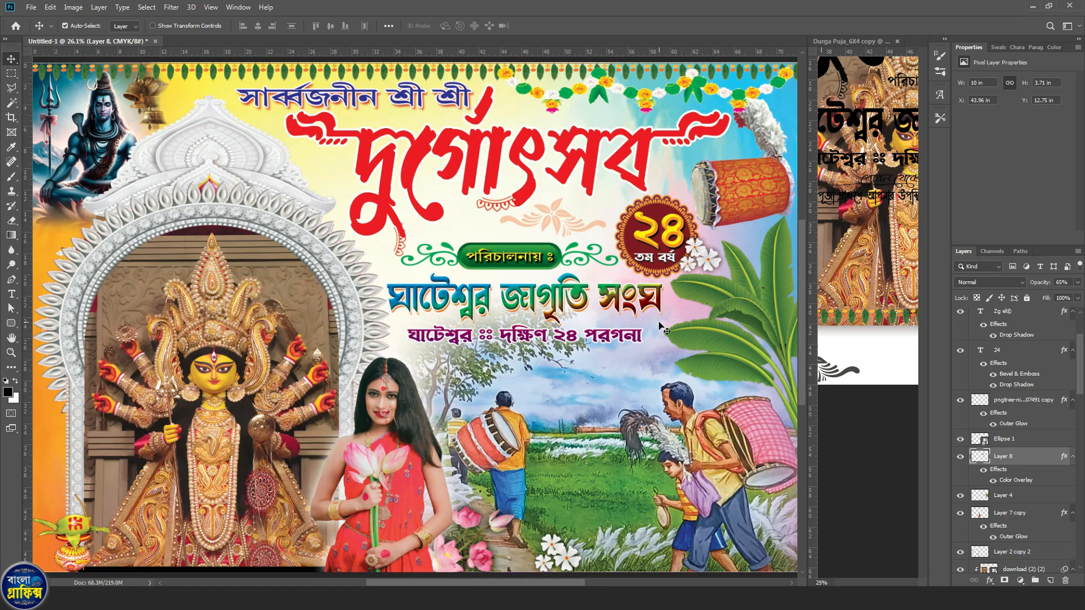
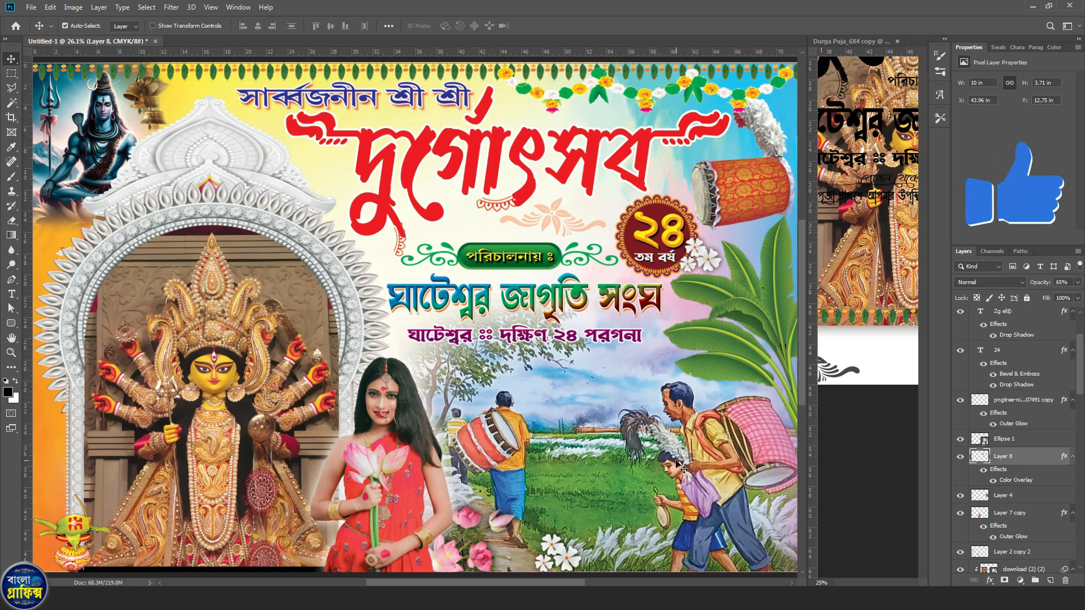
Copy the Bengali line "পূজা প্রাঙ্গণে আপনার উপস্থিতি ও সহযোগিতা একান্ত কাম্য" from the Durga Puja_6X4 source file to the banner's bottom edge below Durga
left_click(870, 374)
key("ctrl+minus")
key("ctrl+minus")
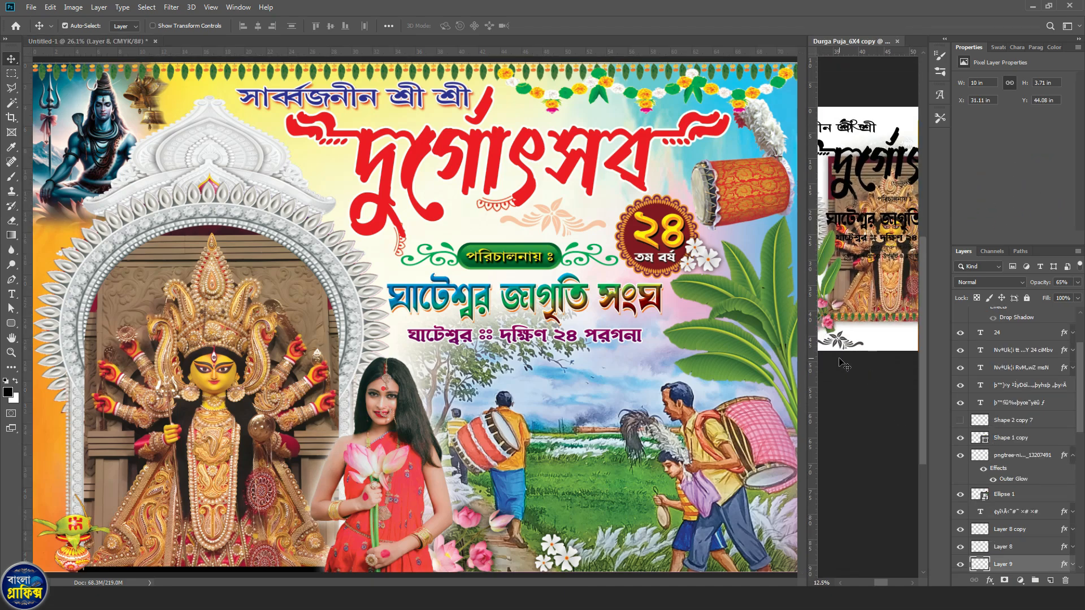
scroll(877, 339, "up", 3)
scroll(877, 339, "right", 2)
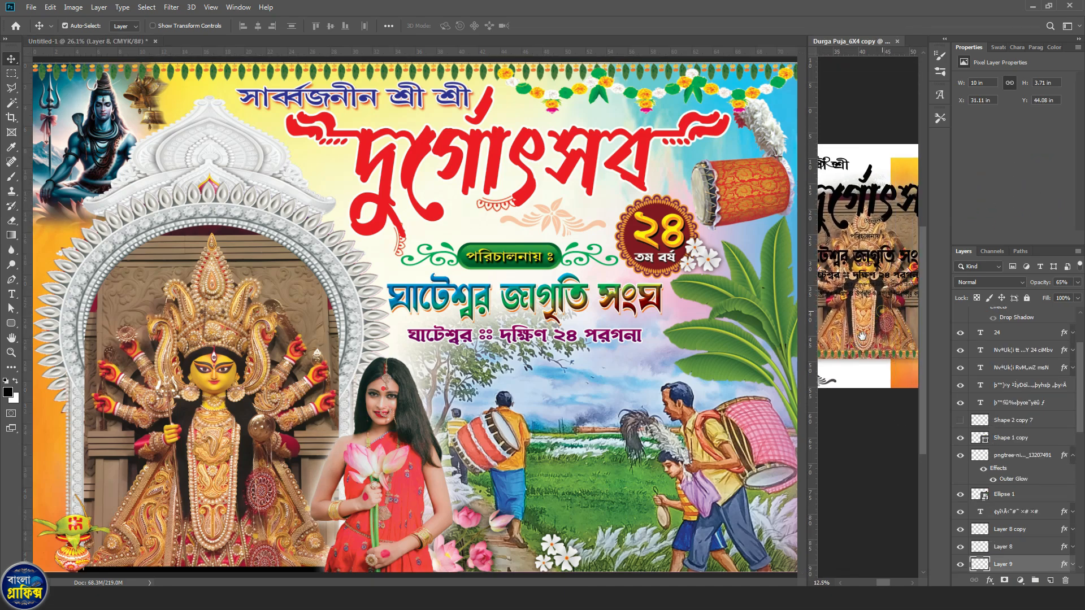
left_click(869, 321)
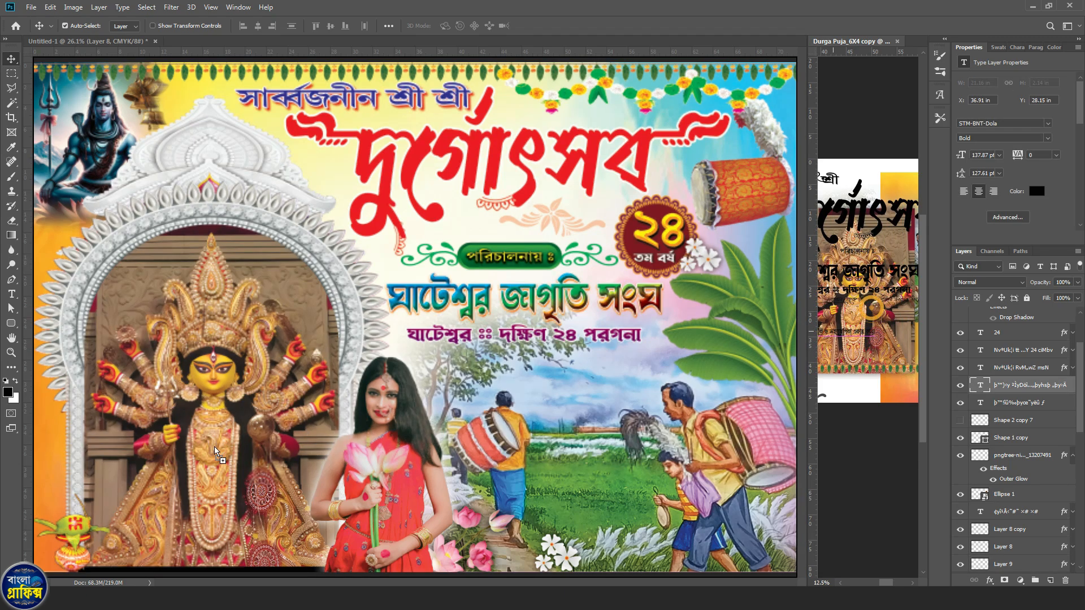
left_click_drag(868, 321, 308, 446)
left_click(227, 564, "ctrl")
left_click(297, 483, "ctrl")
Draw a black rectangle of about 1908 × 153 px along the banner's bottom edge, align it beside the pot and send it behind the Bengali line
right_click(10, 321)
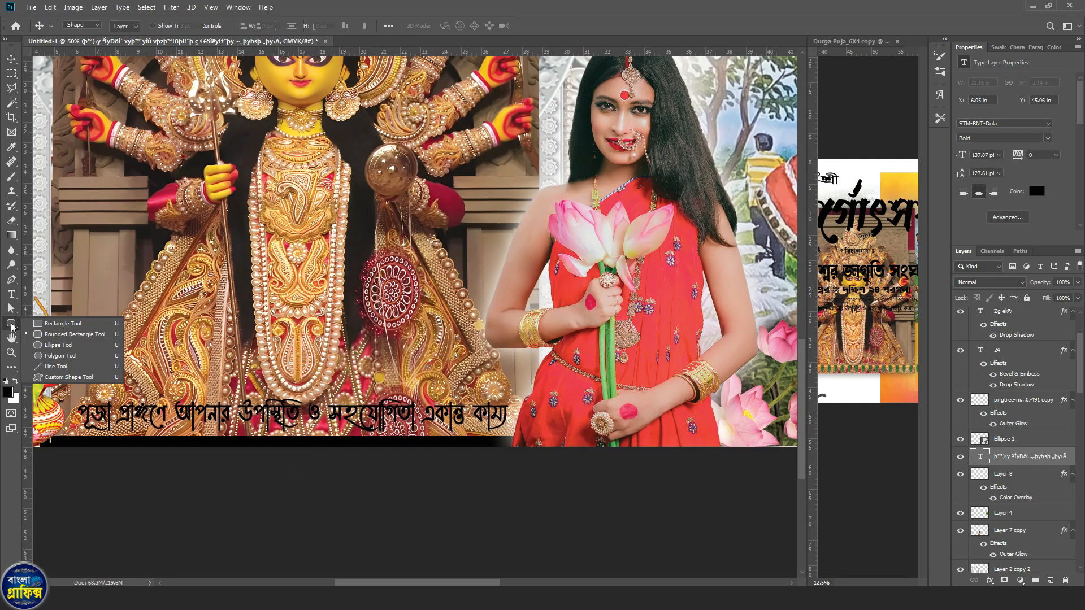
left_click(68, 320)
left_click_drag(52, 404, 592, 446)
left_click(11, 59)
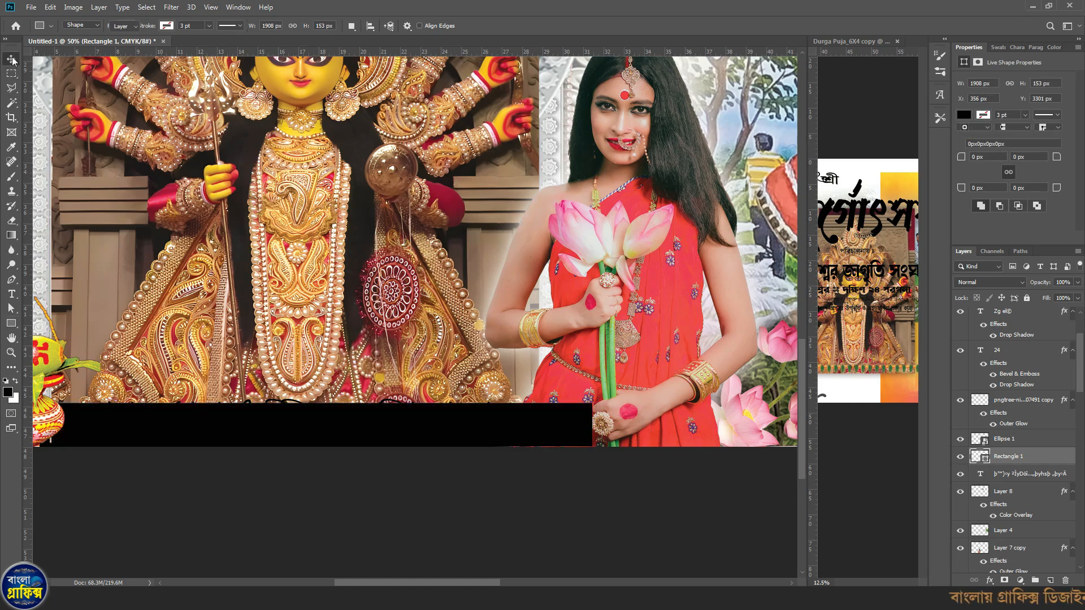
scroll(351, 390, "left", 5)
left_click_drag(334, 402, 363, 396)
key("ctrl+bracketleft")
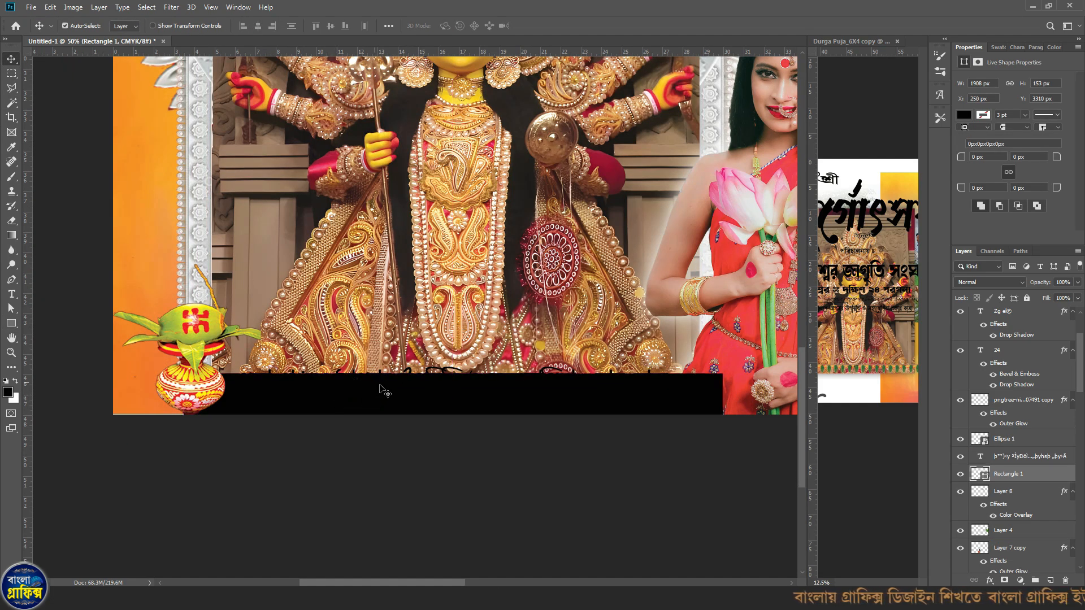
Colour the bottom Bengali line white and bring the woman with the lotus to the front of the layer order
left_click(380, 385, "ctrl")
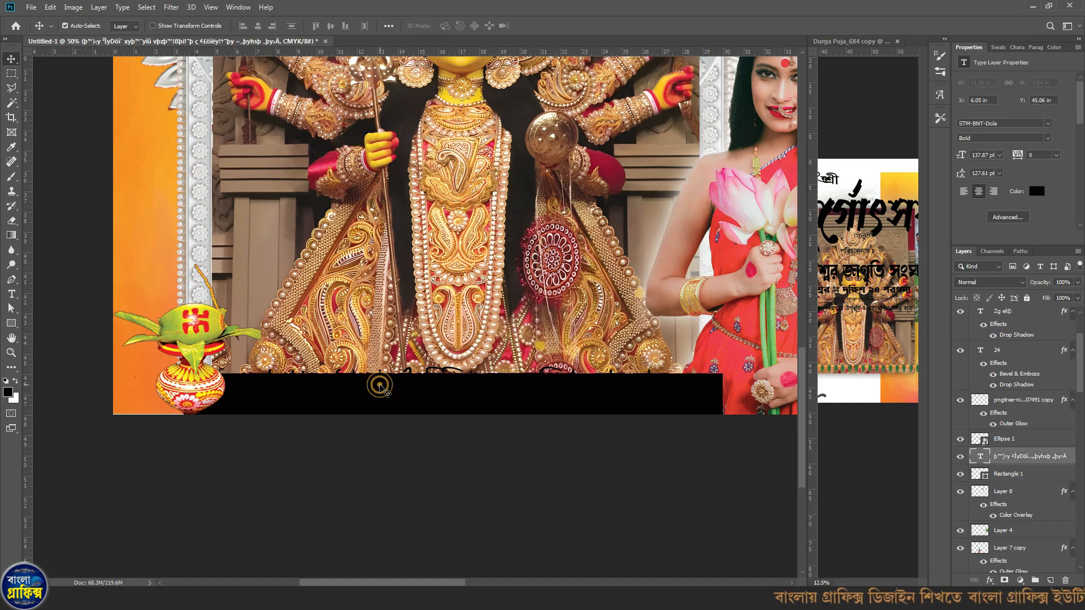
left_click(734, 373)
key("ctrl+shift+bracketright")
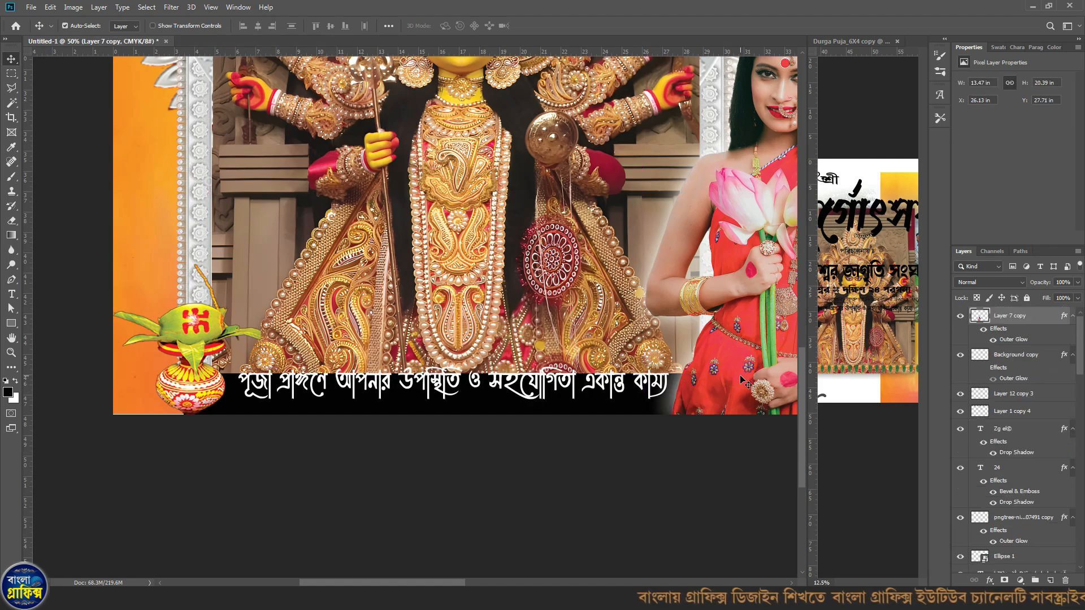
left_click_drag(748, 352, 552, 363)
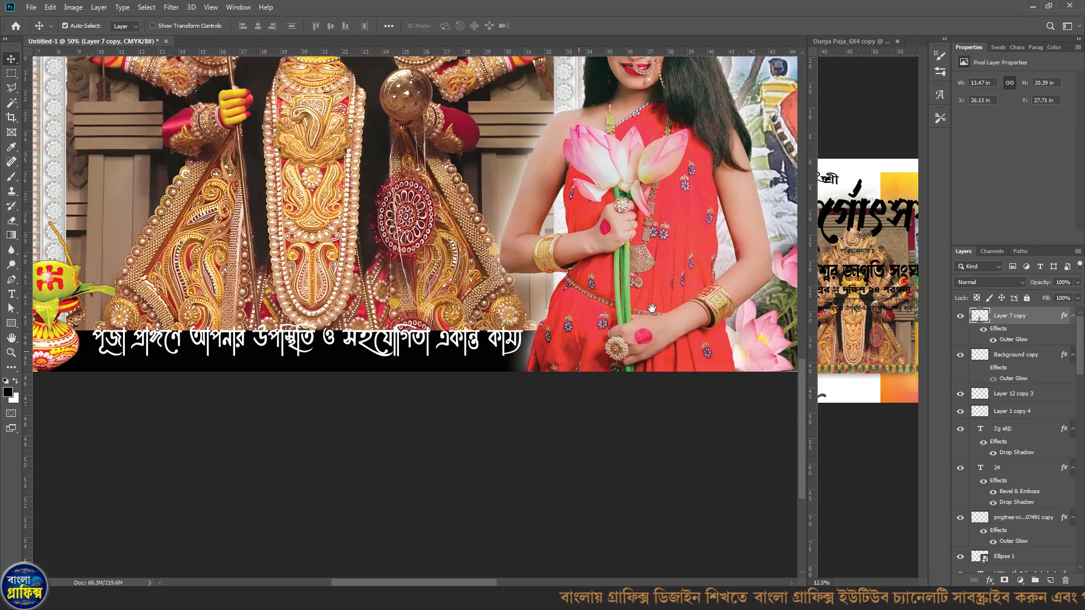
Stretch the black bar behind the bottom line to a height of 178 px
left_click(475, 365)
key("ctrl+t")
left_click_drag(306, 345, 469, 310)
key("Return")
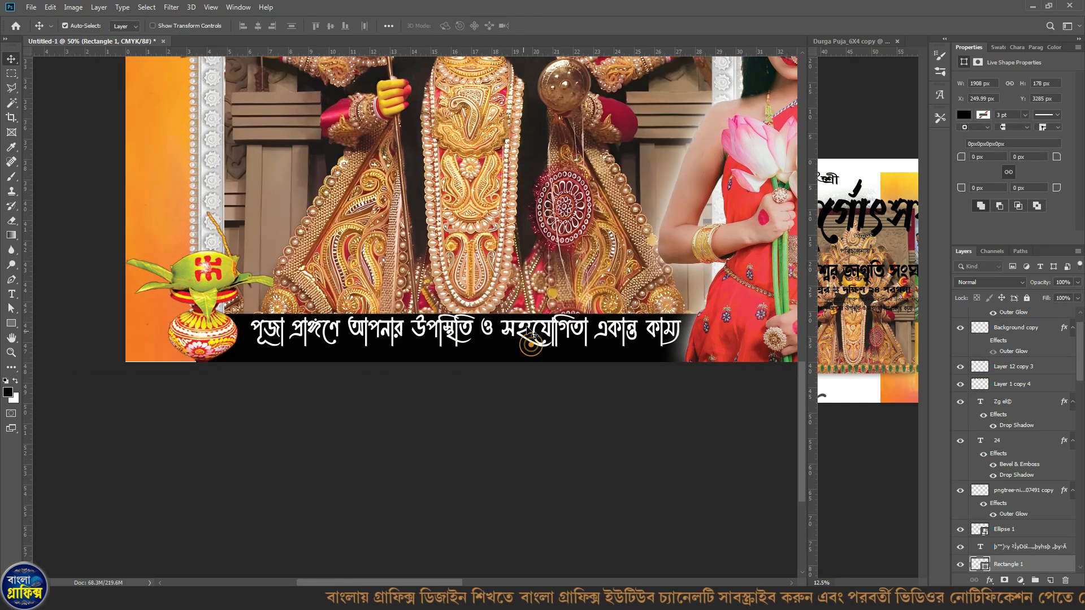
Move the white Bengali line down and nudge it left and up to centre it in the black bar
left_click_drag(533, 330, 533, 341)
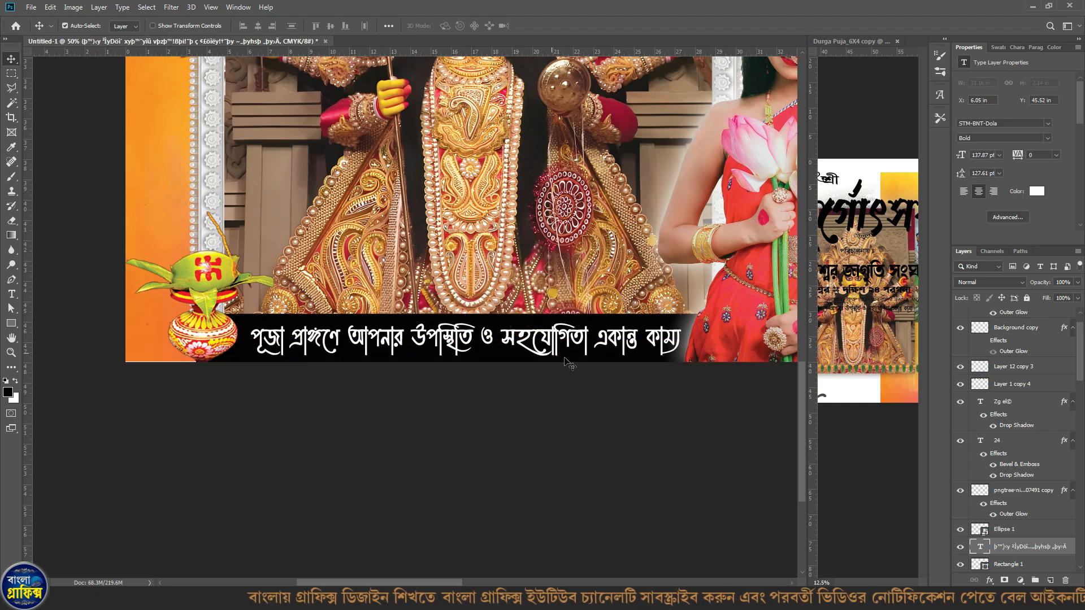
key("Left")
key("Left")
key("Left")
key("Up")
key("Up")
Change the bottom bar's fill colour to dark purple #630460
left_click(241, 354)
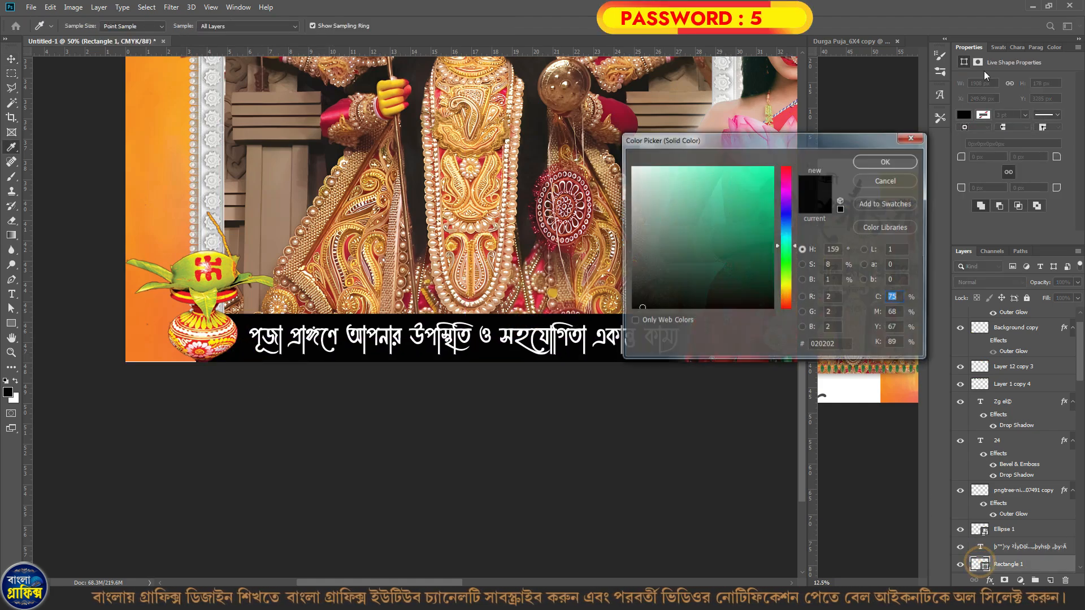
left_click(996, 47)
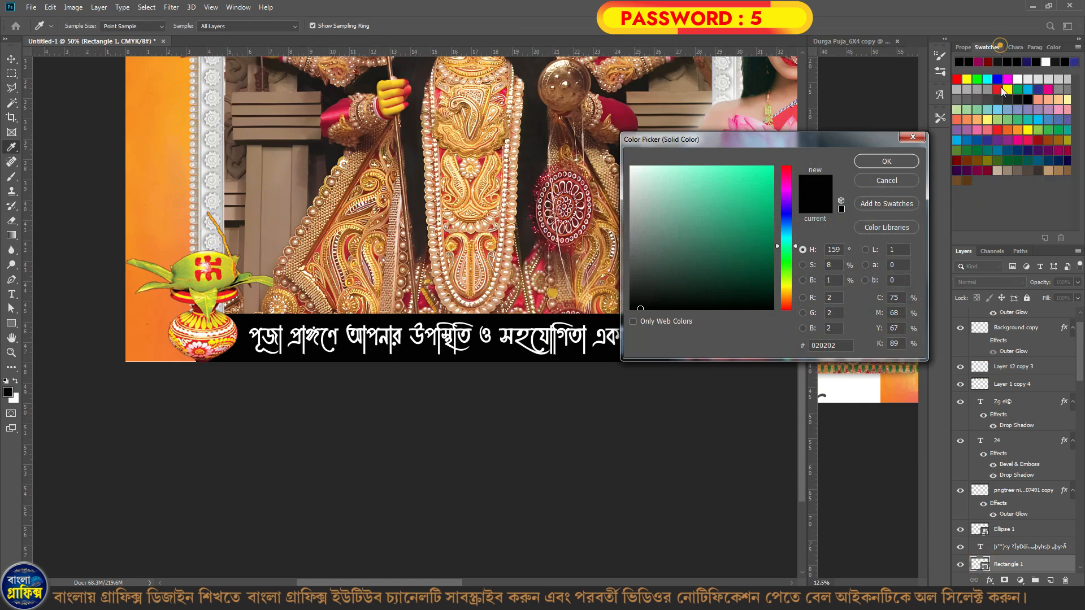
left_click(970, 169)
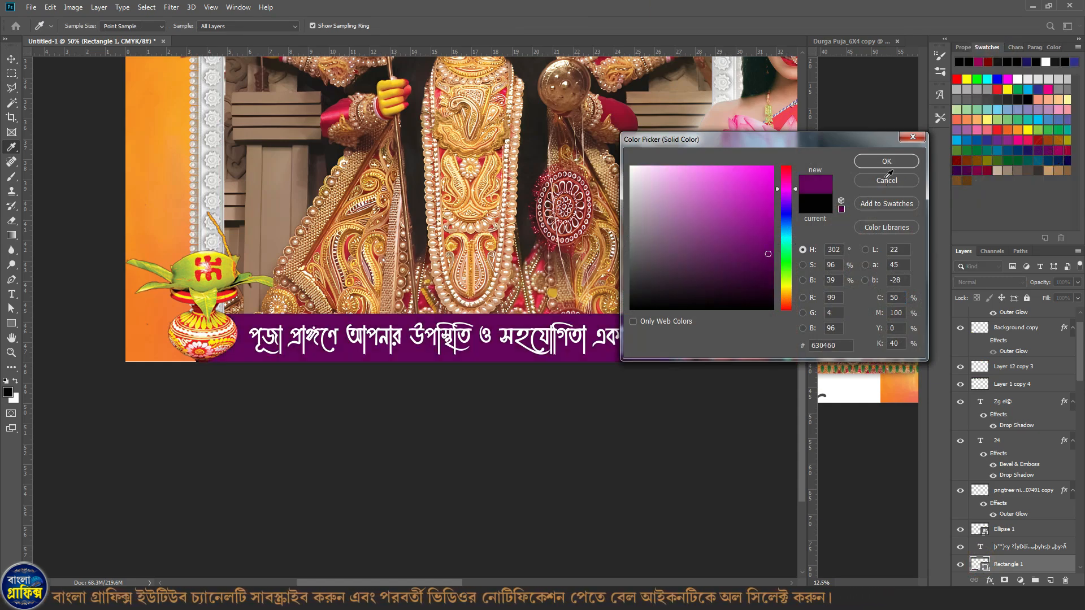
left_click(886, 162)
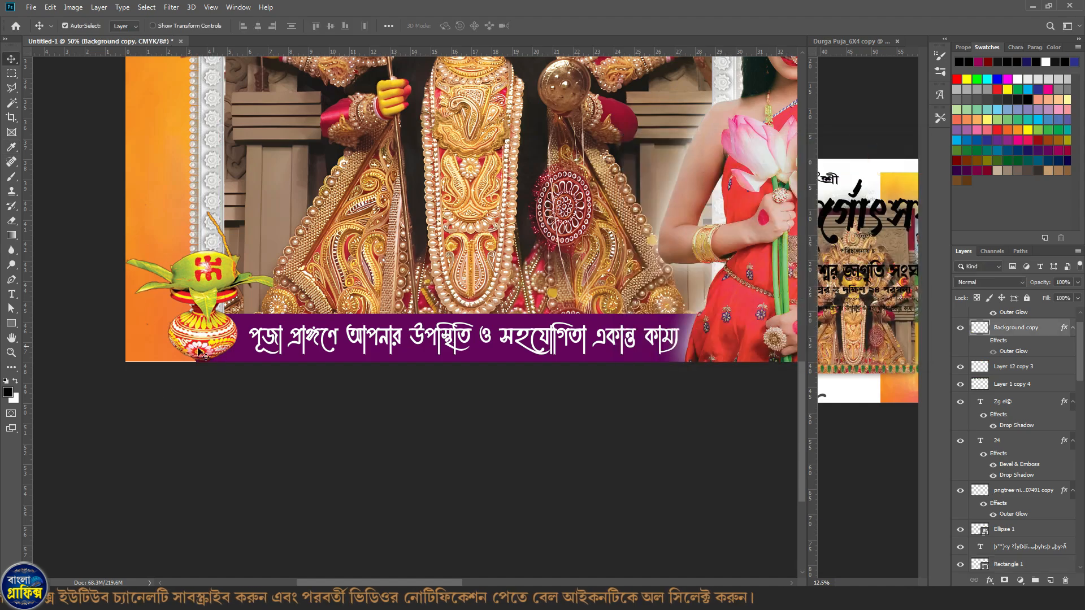
Stretch the gradient background layer down to 100.09% height to cover the white strip, and nudge the white bottom line slightly left
left_click(160, 356)
left_click(134, 370)
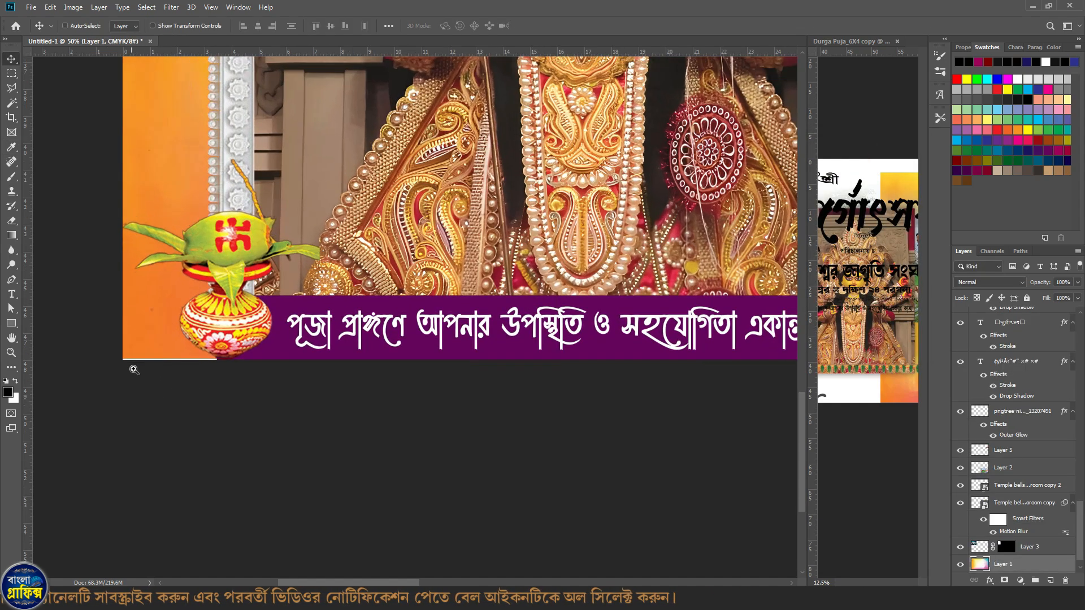
key("ctrl+t")
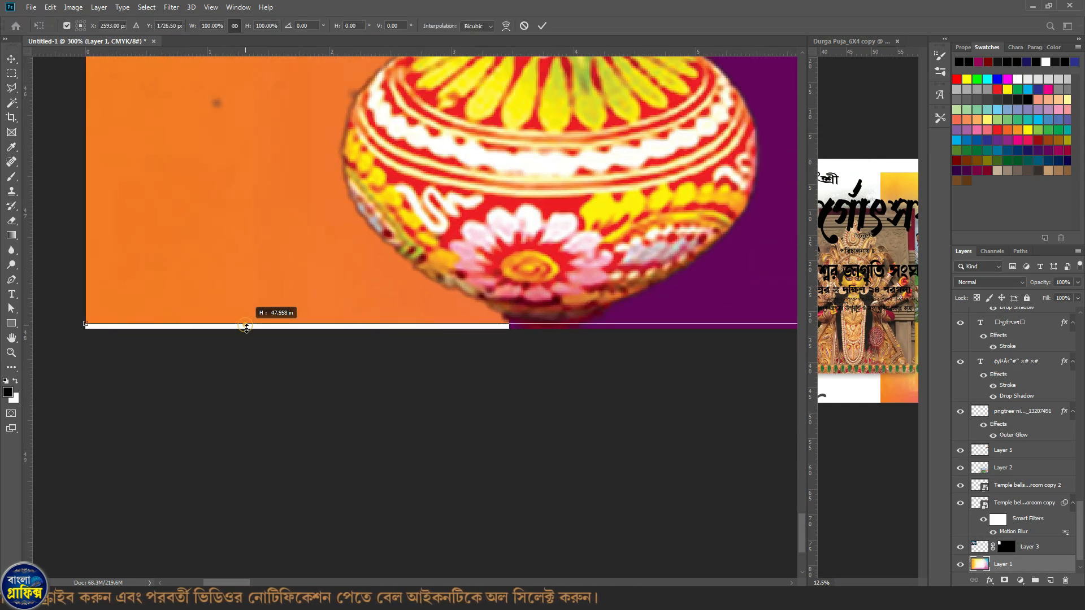
left_click_drag(246, 327, 311, 333)
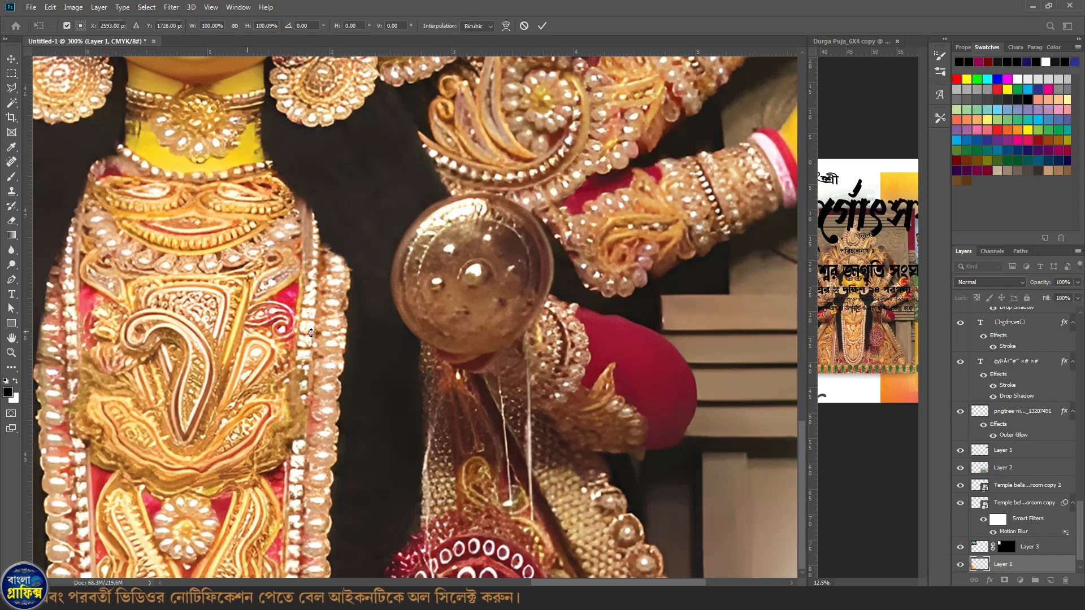
key("ctrl+0")
scroll(351, 245, "up", 2)
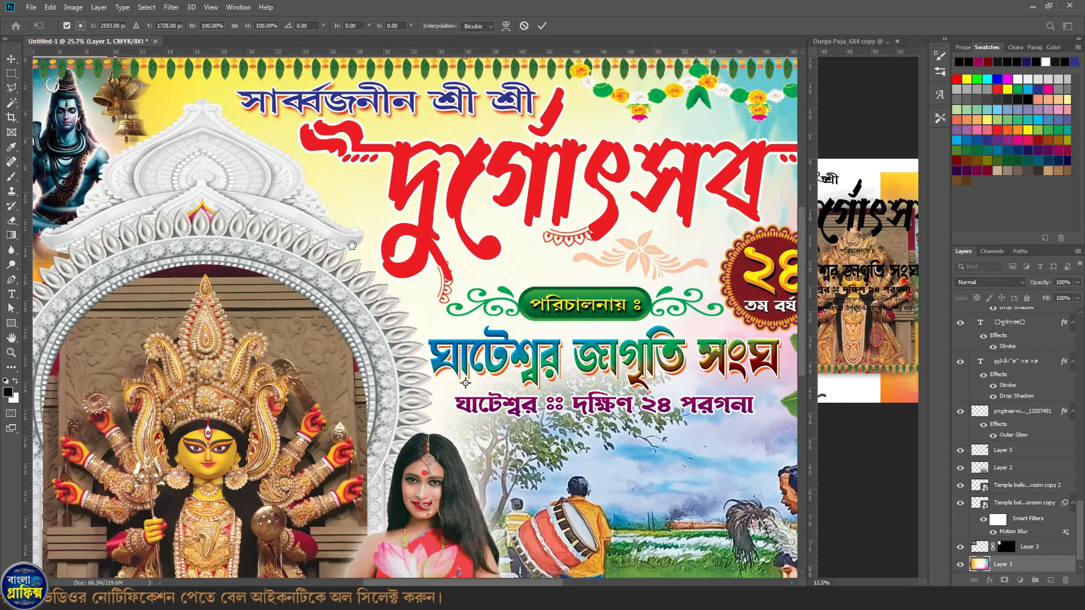
scroll(259, 90, "up", 5)
scroll(245, 300, "up", 3)
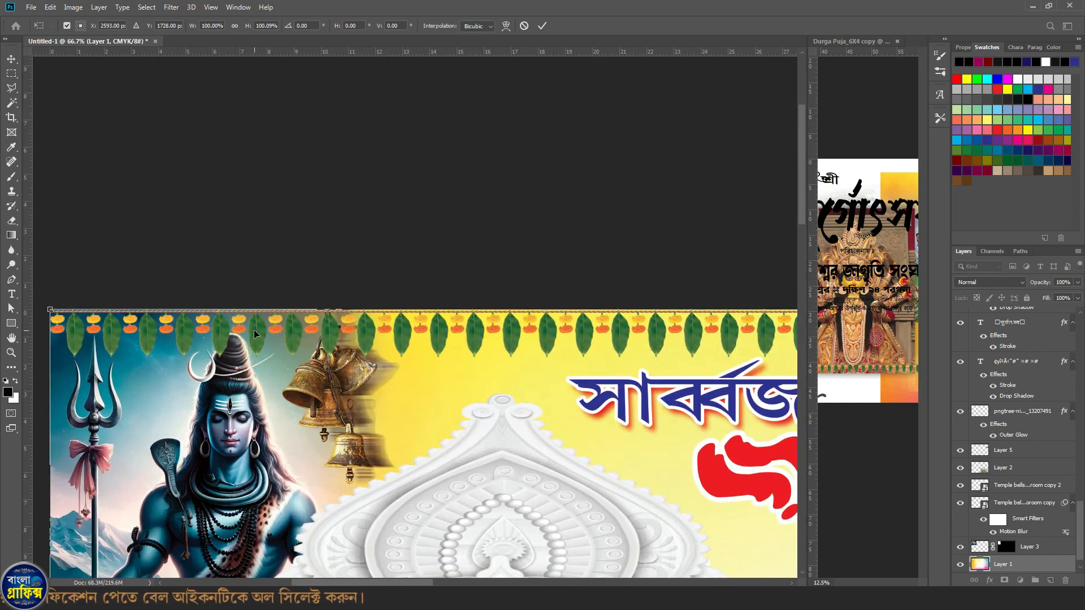
key("Return")
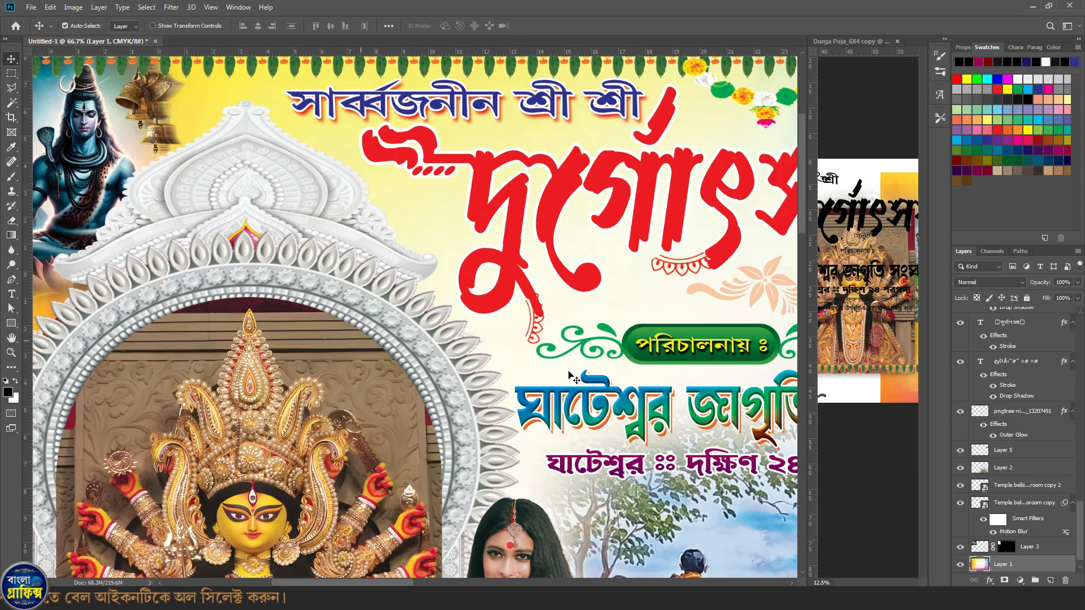
key("ctrl+0")
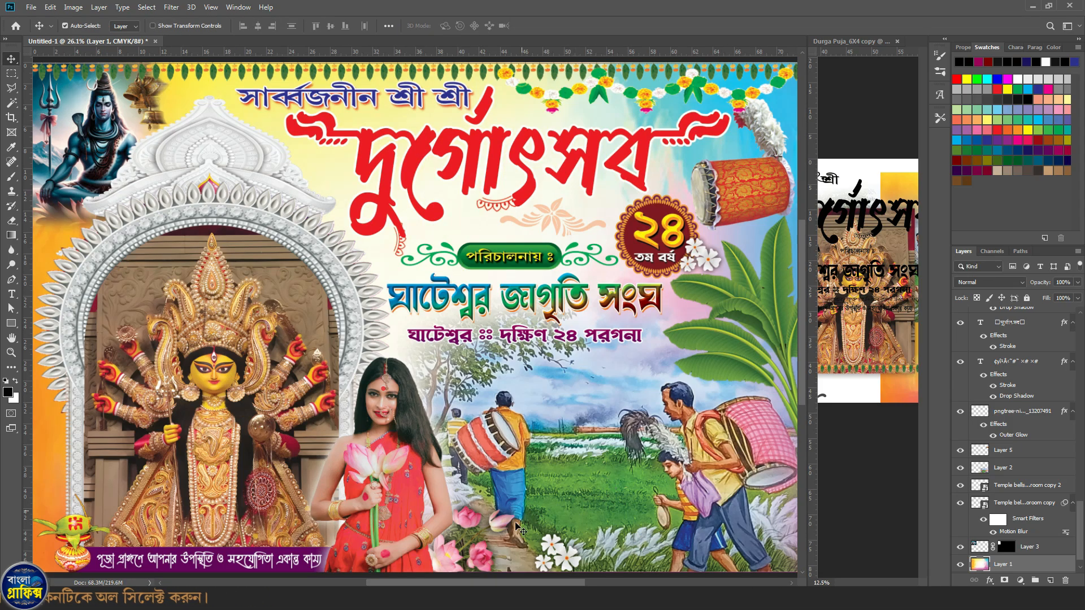
left_click(281, 565)
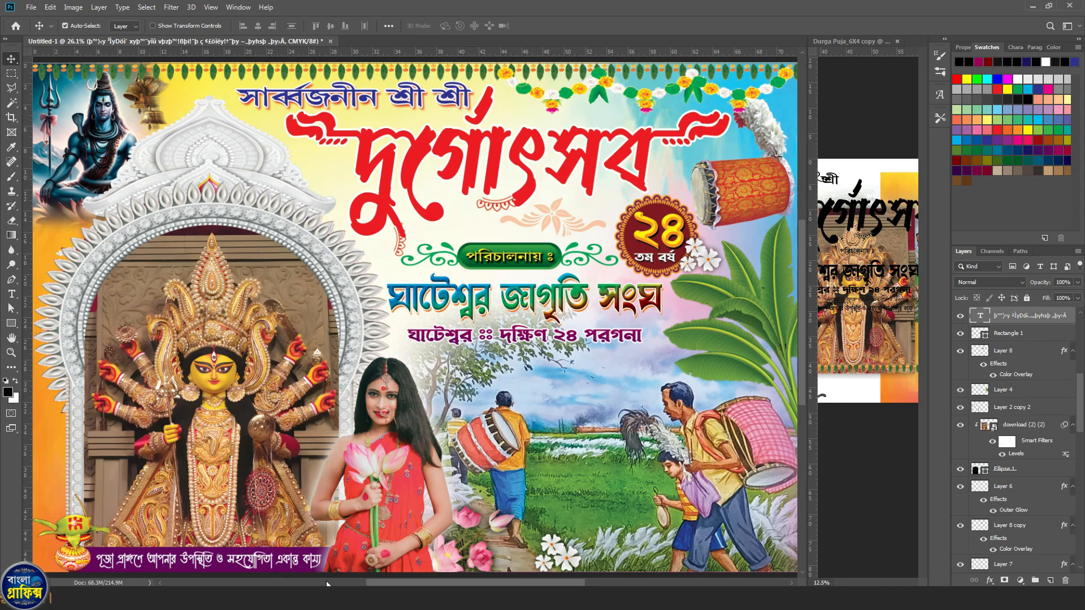
Copy the calligraphic line "বোধন থেকে বিসর্জন রইল সবার আমন্ত্রণ" from the Durga Puja_6X4 source file onto the village landscape beside the drummers
left_click(899, 313)
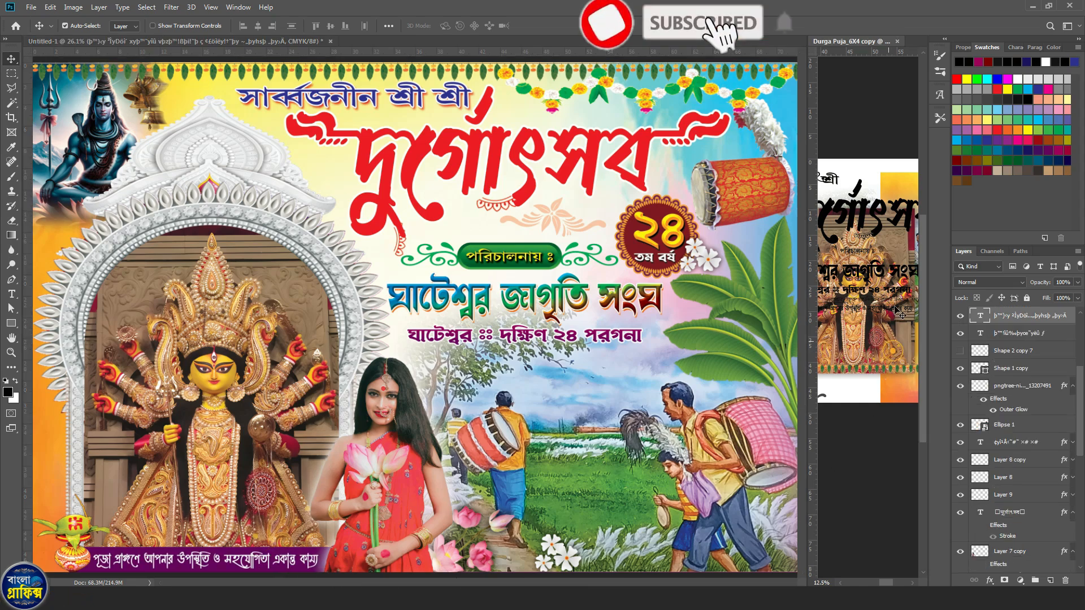
left_click_drag(896, 307, 881, 356)
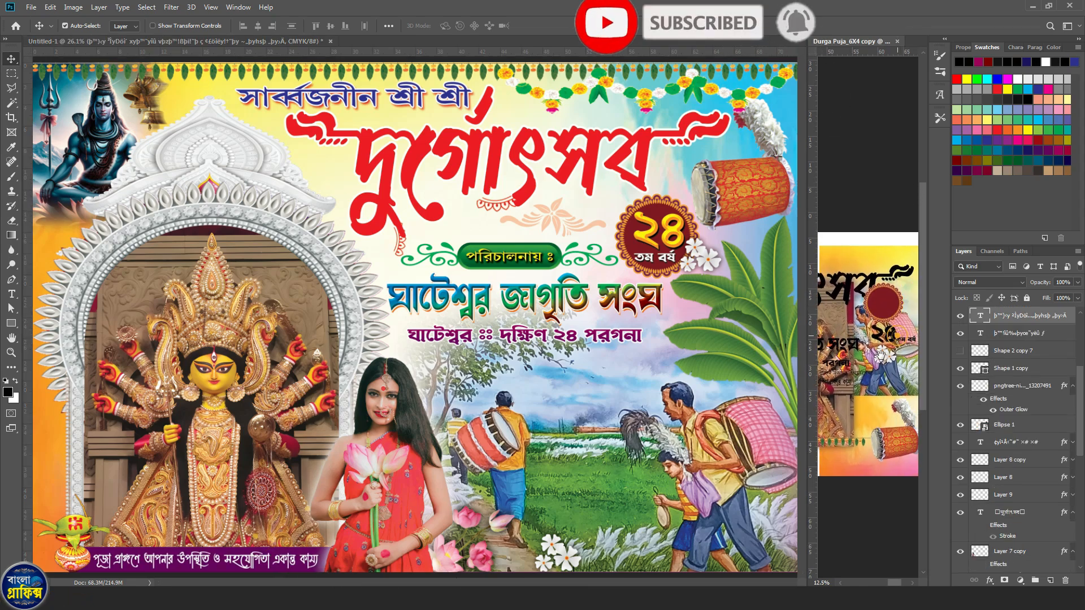
left_click(882, 356, "ctrl")
left_click(883, 358, "ctrl")
left_click(884, 362, "ctrl")
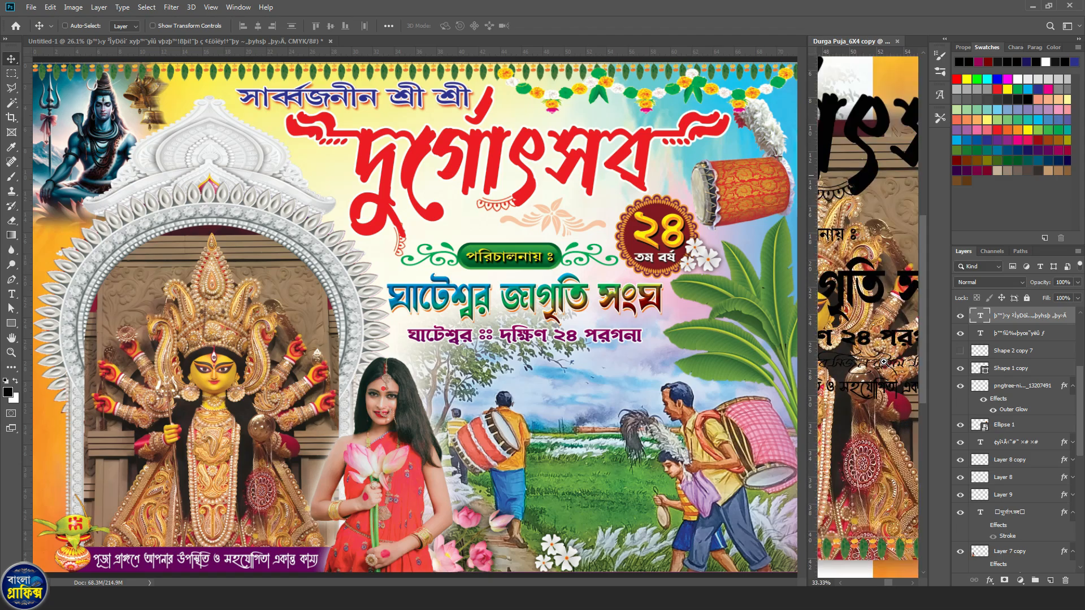
left_click(884, 361, "ctrl")
left_click_drag(884, 362, 628, 427)
left_click(582, 421, "ctrl")
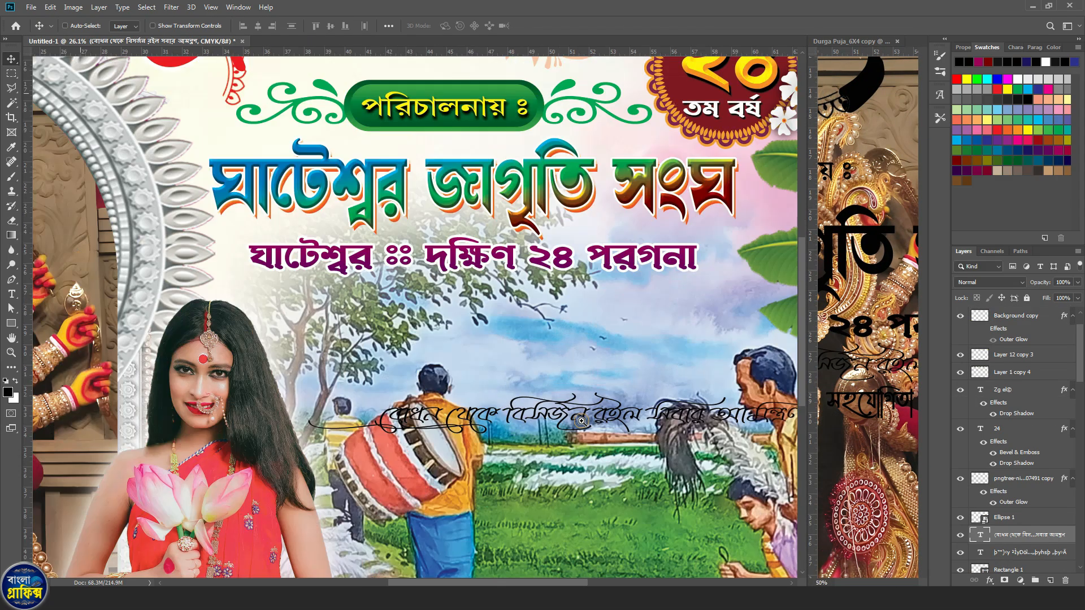
left_click(509, 396, "ctrl")
left_click(428, 361, "ctrl")
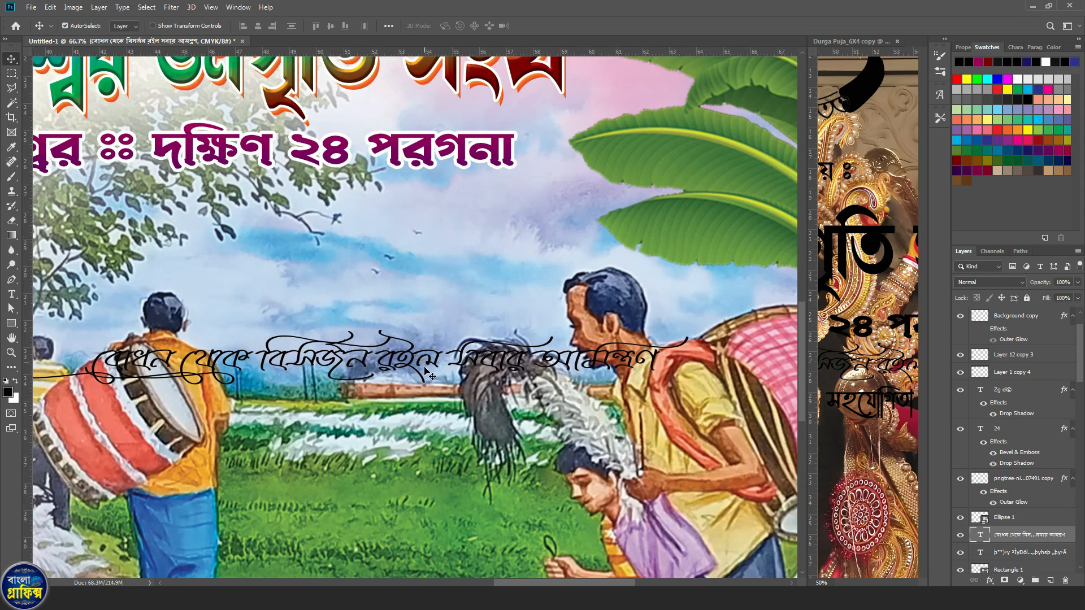
Duplicate the calligraphic line just below itself and cut the copy to "রইল সবার আমন্ত্রণ", breaking it before the last word
left_click_drag(425, 359, 91, 427)
double_click(382, 440)
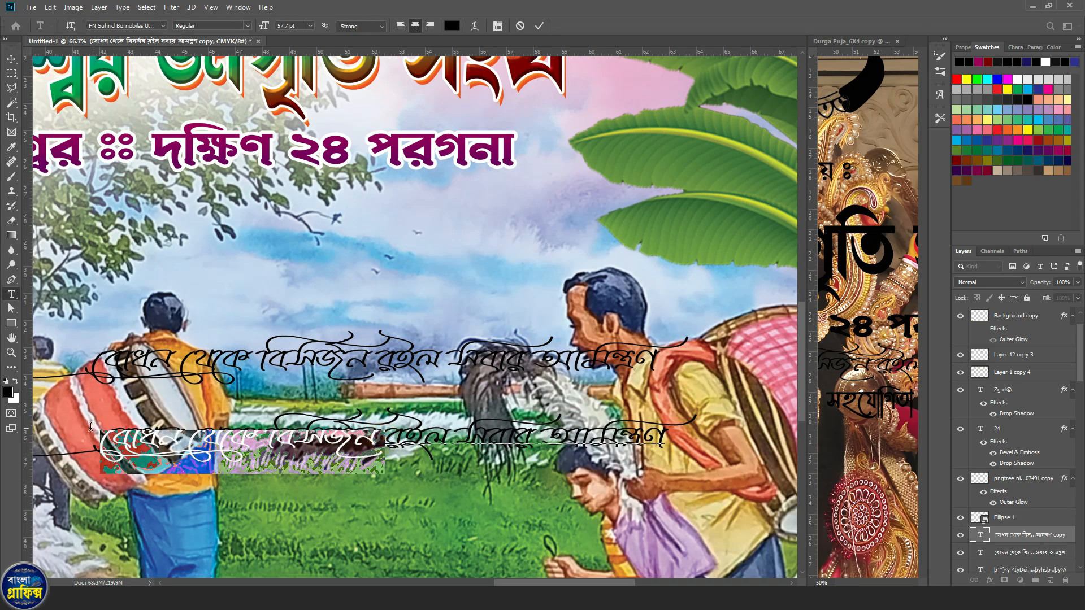
key("BackSpace")
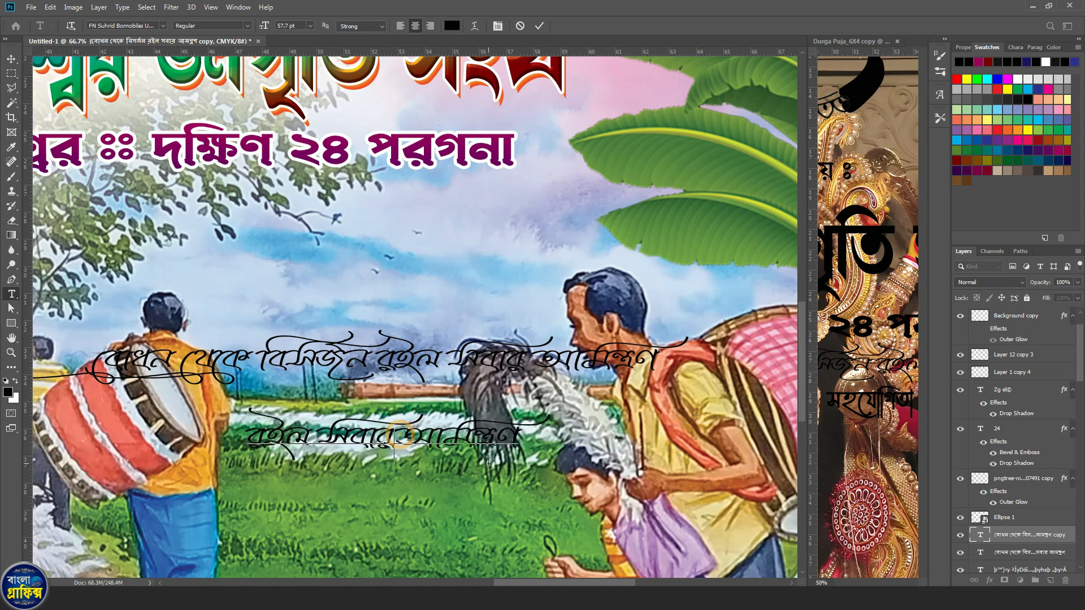
key("Return")
key("ctrl+Return")
key("v")
Trim the original calligraphic line to "বোধন থেকে বিসর্জন" and break it into two lines before the last word
left_click(402, 353)
double_click(403, 353)
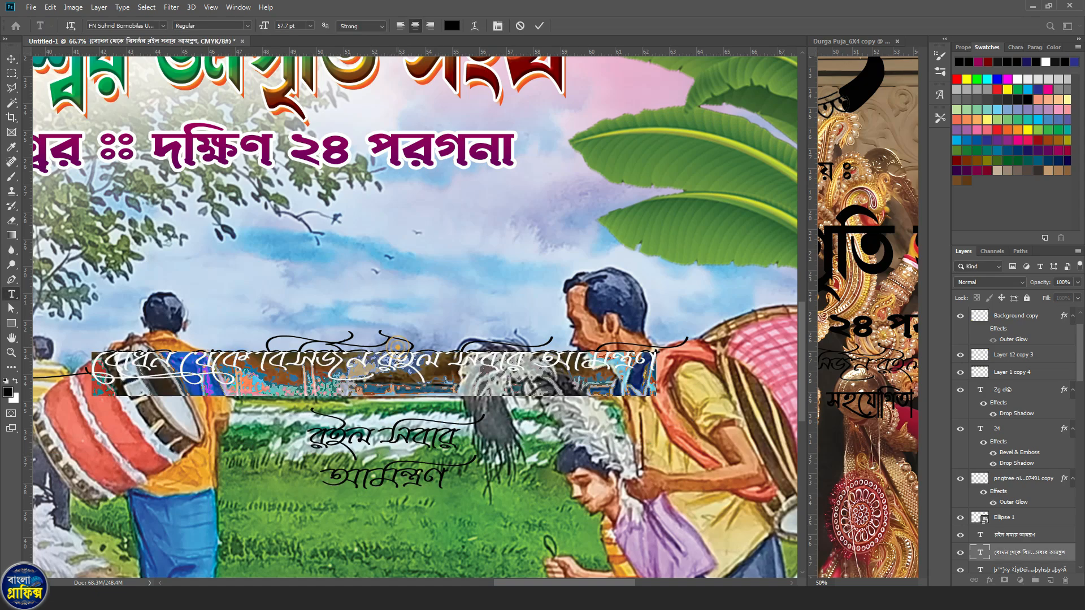
left_click_drag(374, 362, 772, 361)
key("BackSpace")
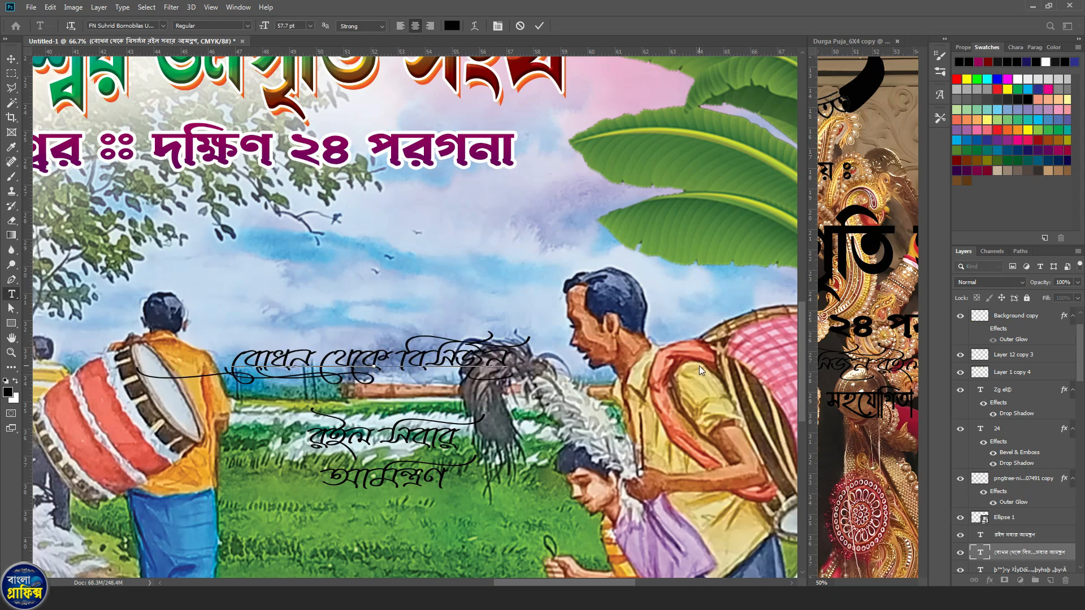
key("BackSpace")
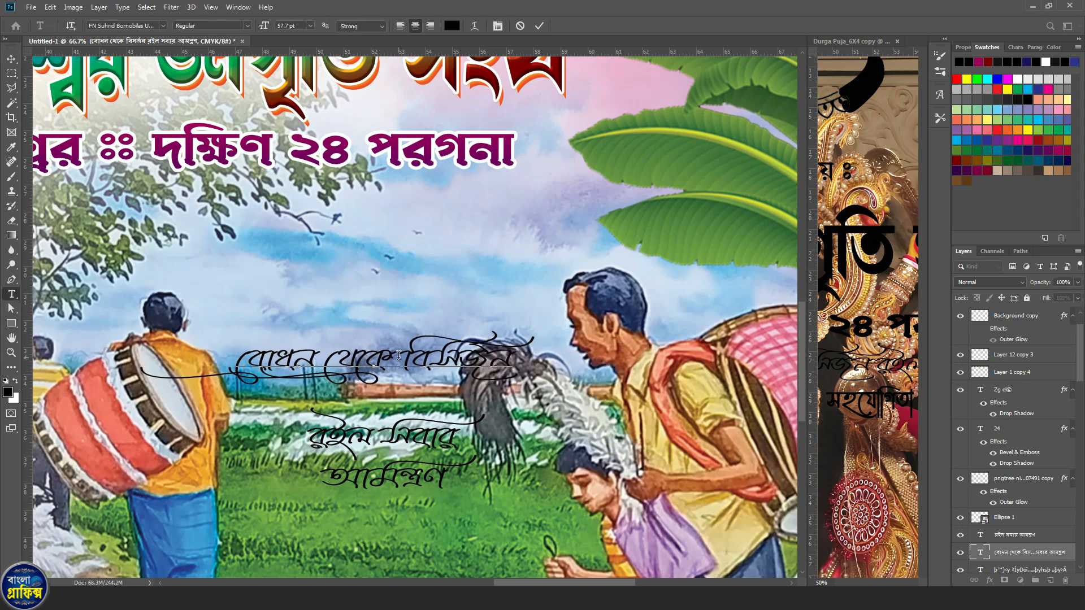
key("Return")
key("ctrl+Return")
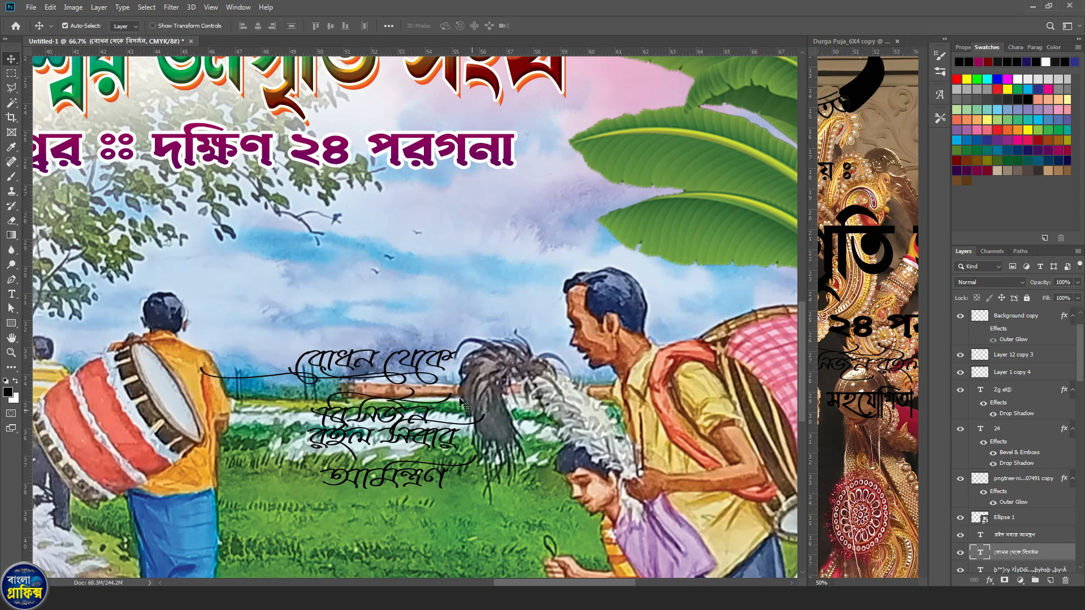
Move the "বোধন থেকে বিসর্জন" block up into the sky and the "রইল সবার আমন্ত্রণ" block down onto the field
left_click_drag(403, 325, 391, 247)
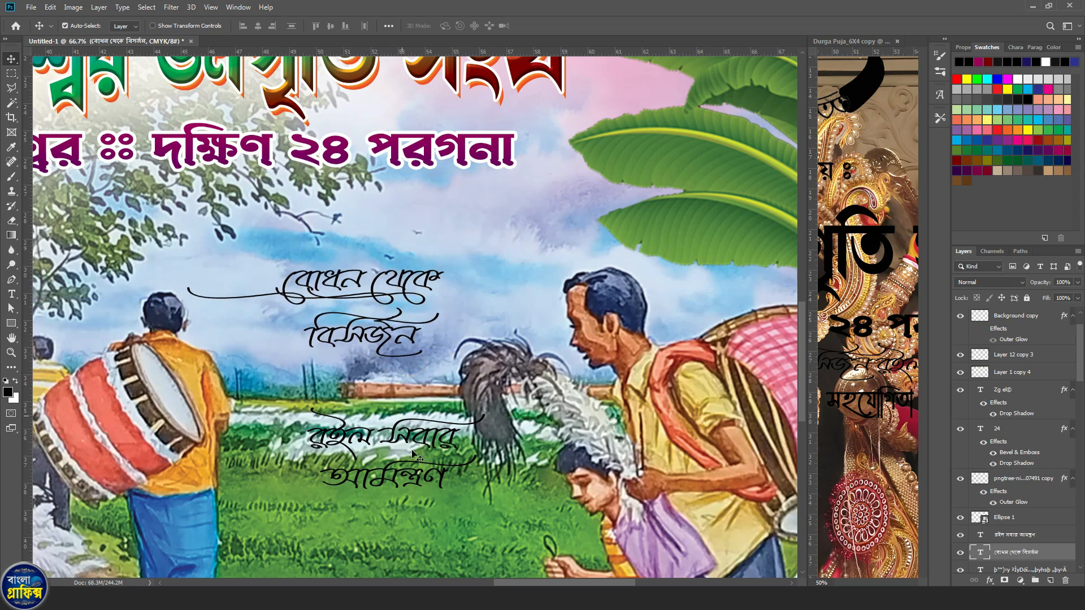
left_click_drag(416, 448, 423, 490)
scroll(412, 332, "down", 2)
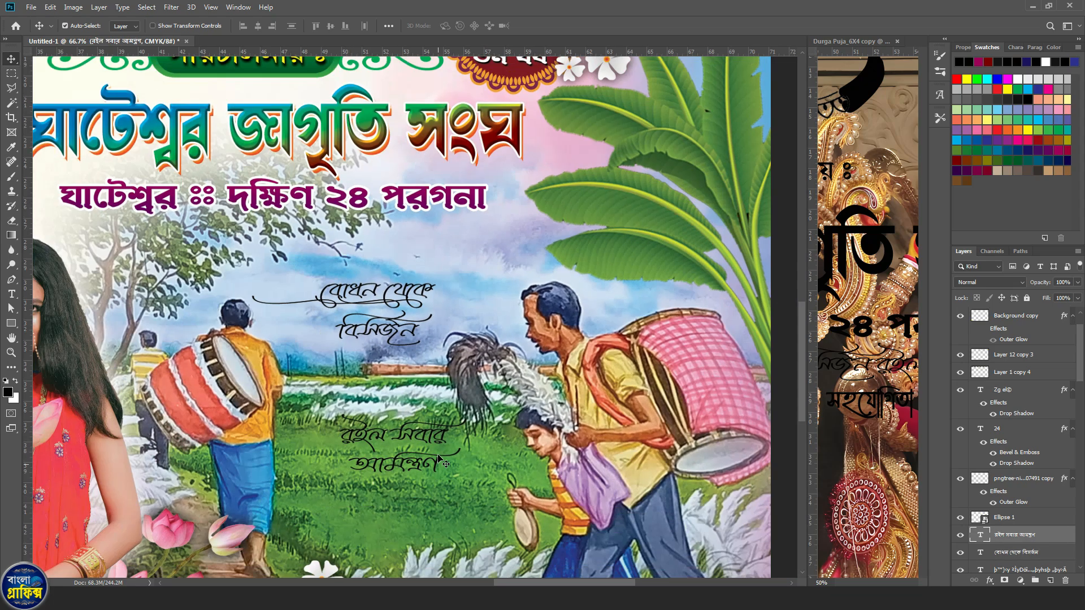
Scale both calligraphic text blocks together to 159.09% and shift each one left between the drummers
left_click(411, 332, "shift")
key("ctrl+t")
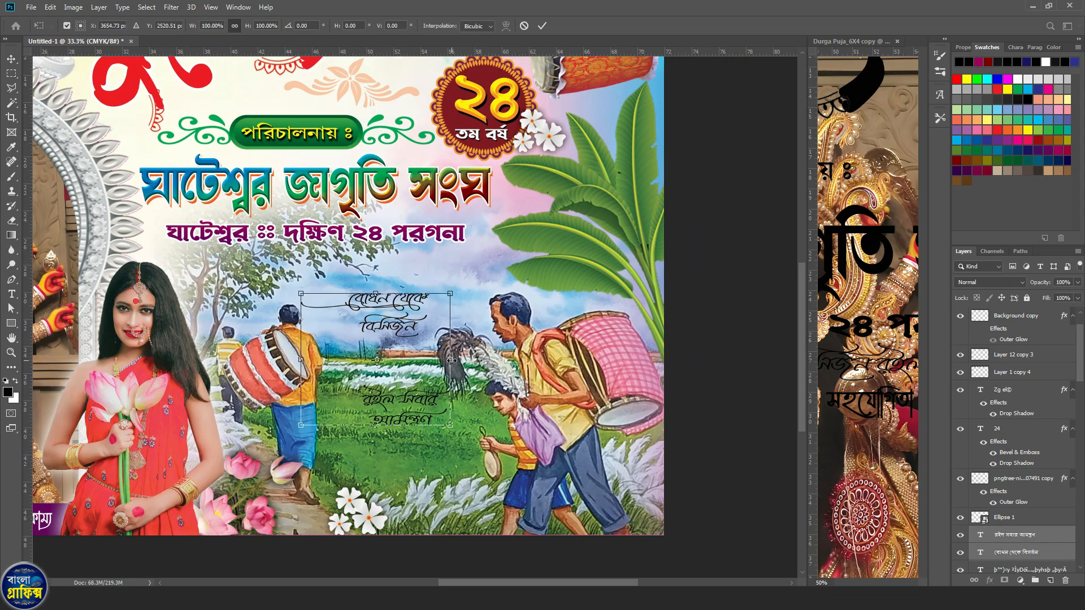
left_click_drag(451, 360, 538, 360)
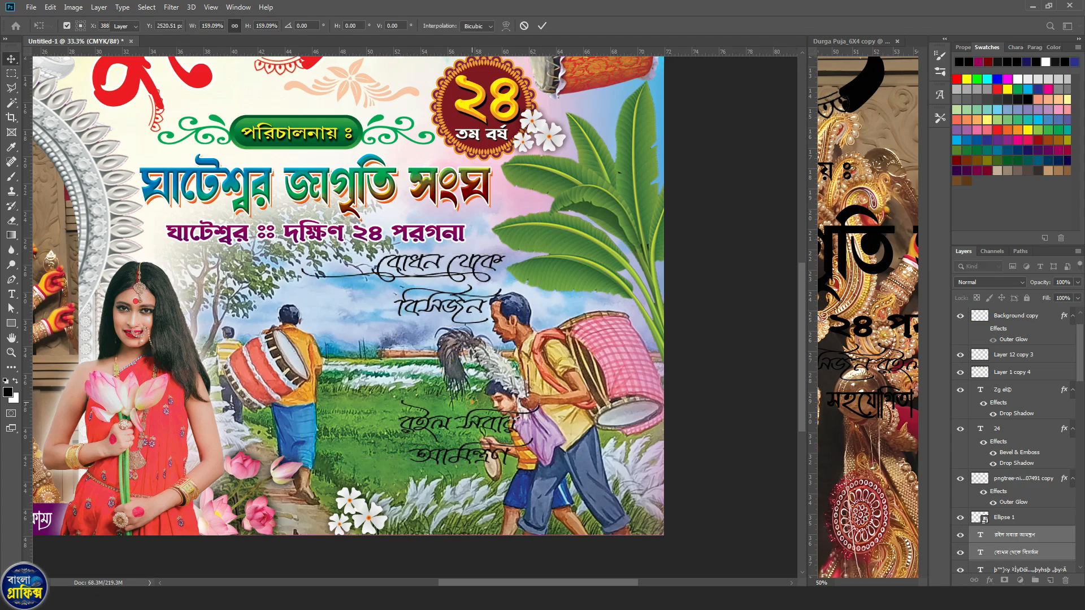
key("Return")
left_click(507, 320)
left_click_drag(473, 310, 411, 327)
left_click_drag(452, 457, 389, 458)
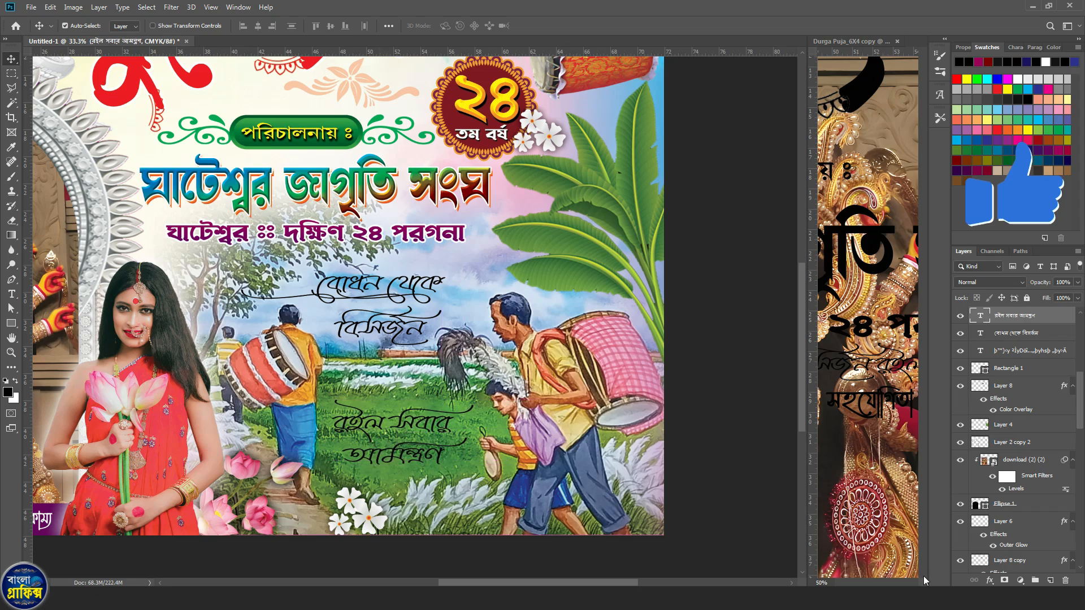
Add a white 5 px outside stroke to the "রইল সবার আমন্ত্রণ" text and copy that effect to the "বোধন থেকে বিসর্জন" text
left_click(990, 581)
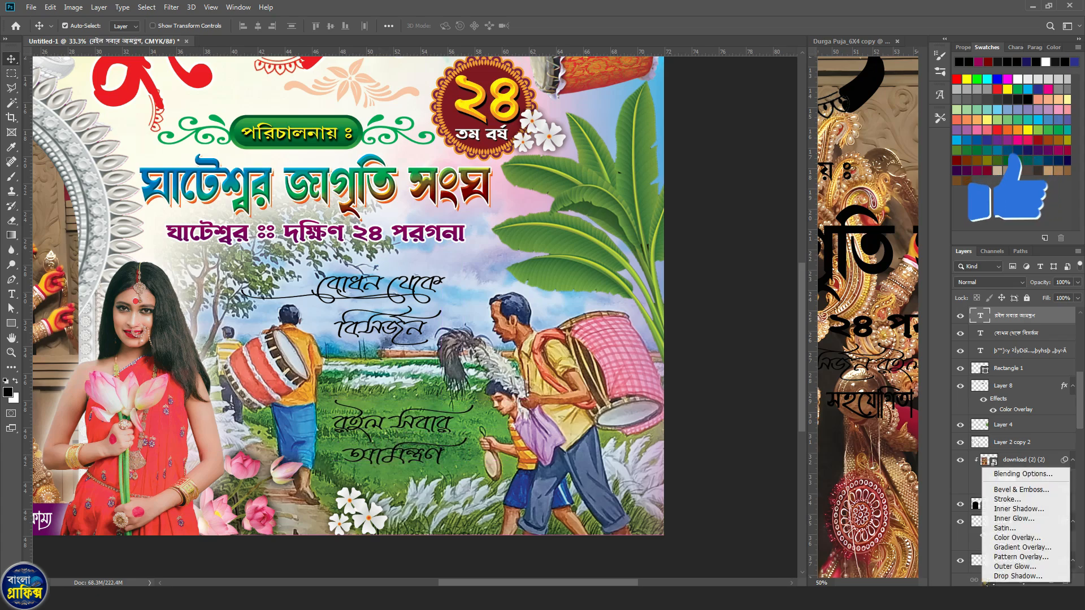
left_click(1007, 500)
left_click(775, 286)
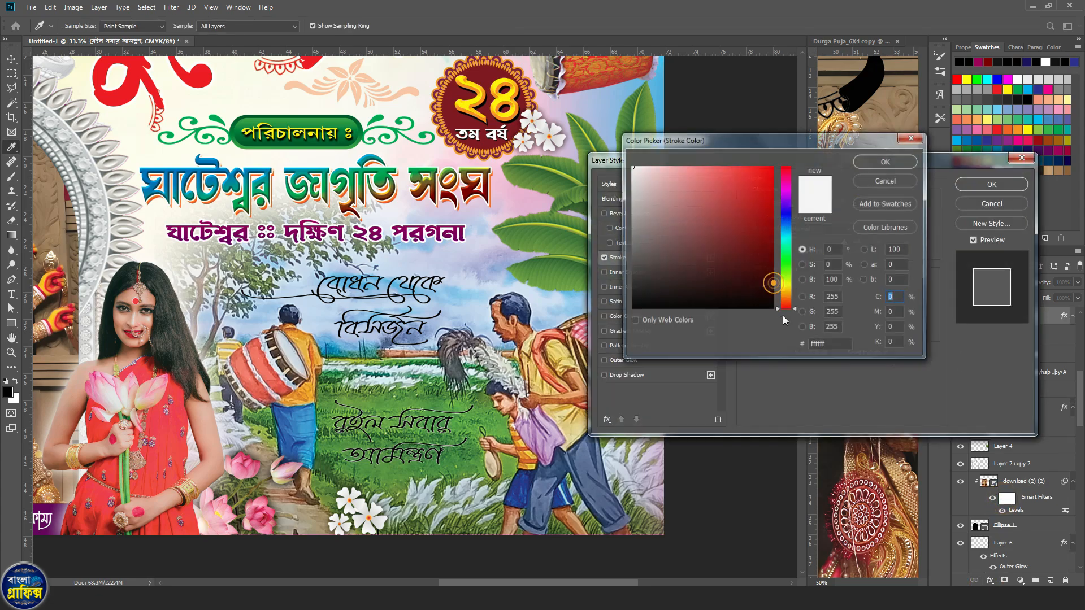
left_click(882, 165)
key("Up")
key("Up")
key("Up")
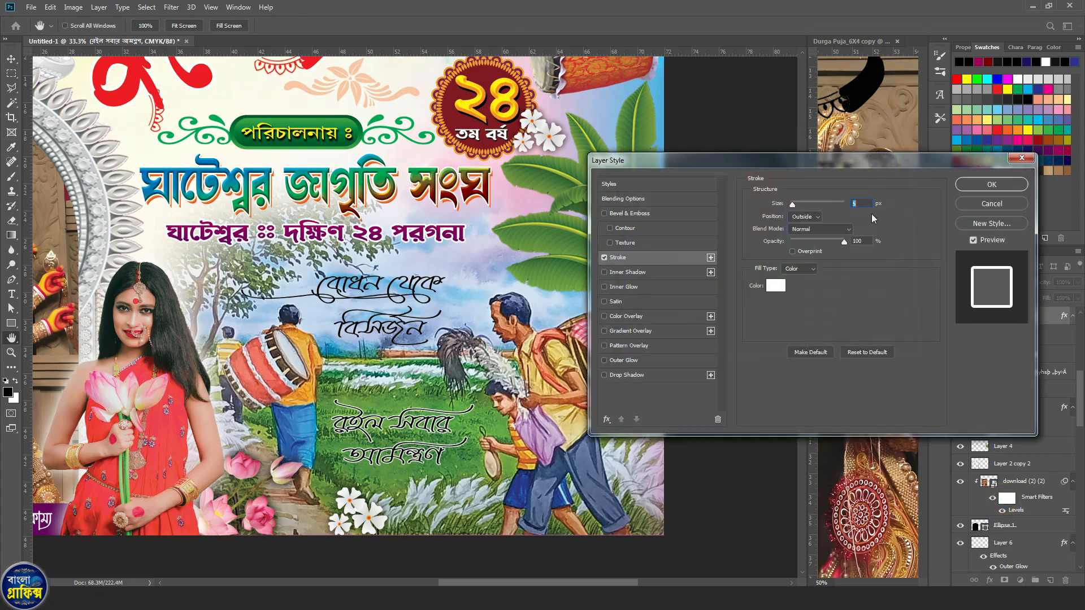
key("Return")
left_click(394, 309)
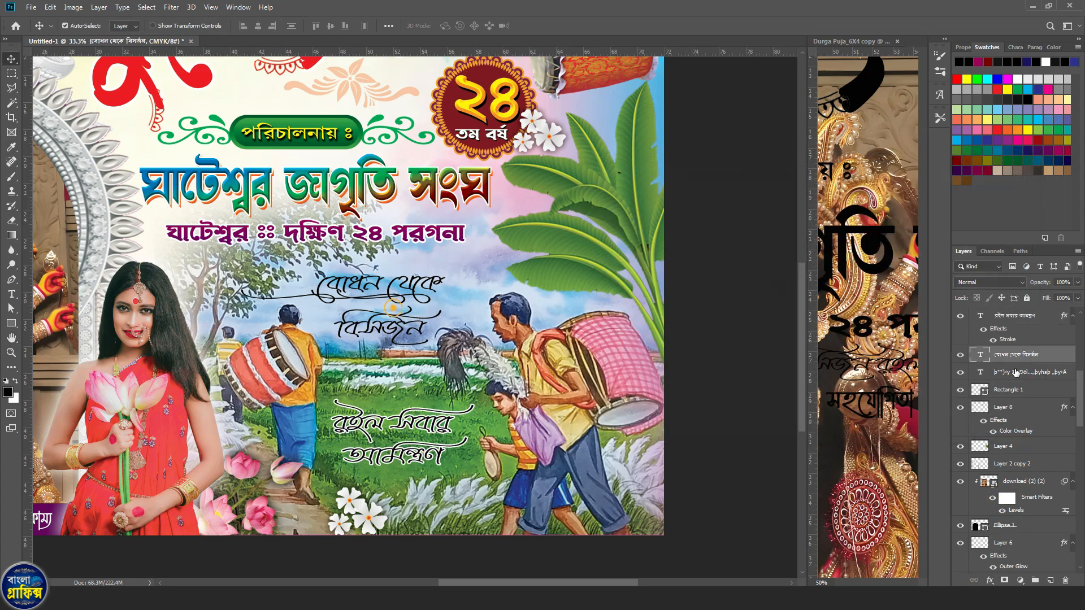
left_click_drag(1012, 334, 1012, 355)
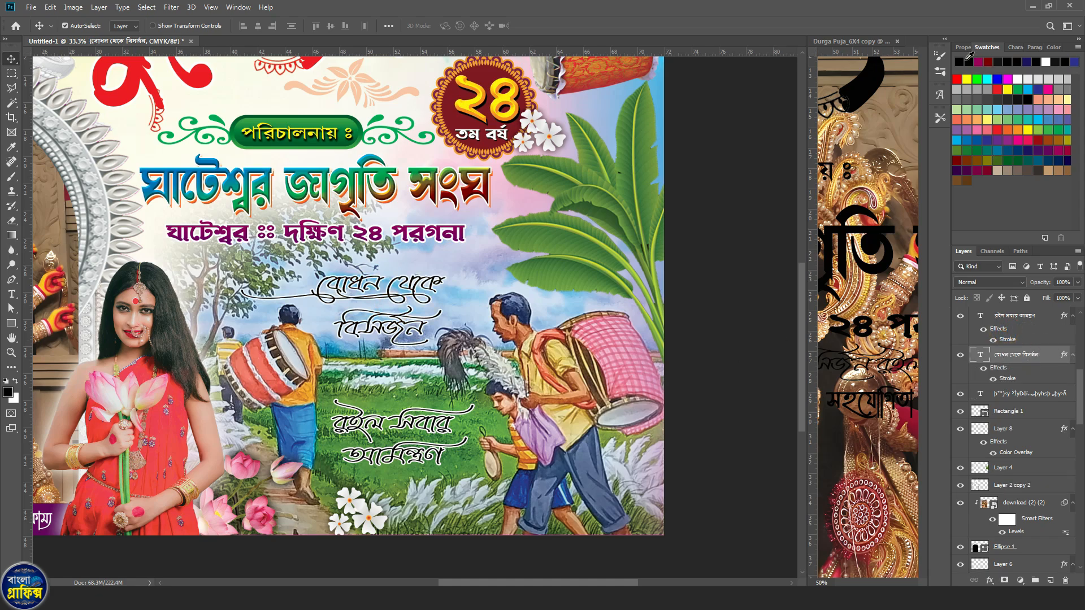
Change the text colour of the "বোধন থেকে বিসর্জন" block to a magenta swatch
left_click(965, 48)
left_click(1037, 193)
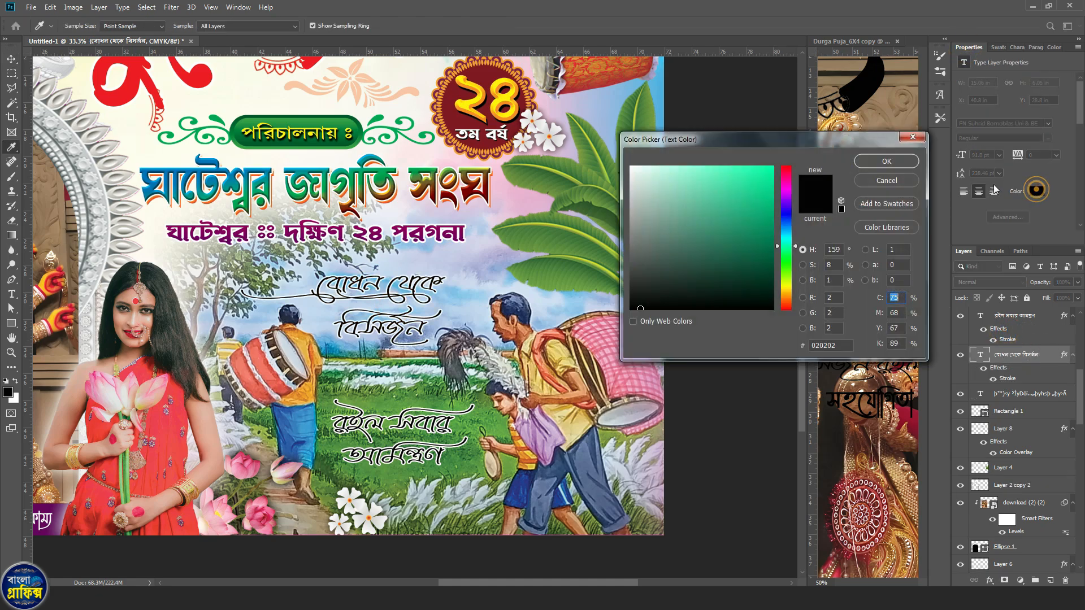
left_click(1002, 47)
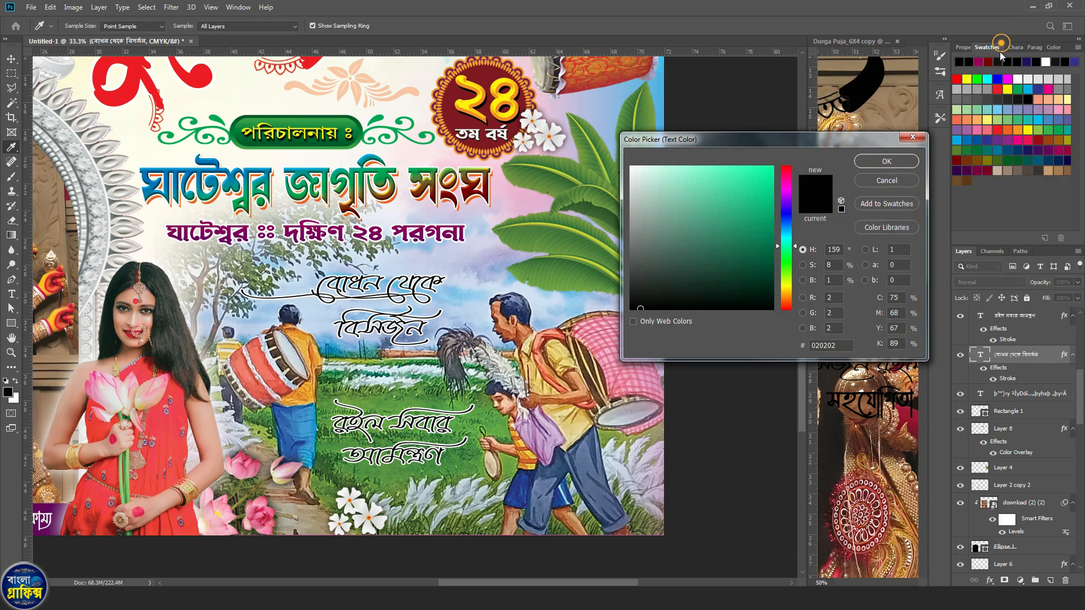
left_click(1017, 143)
left_click(888, 163)
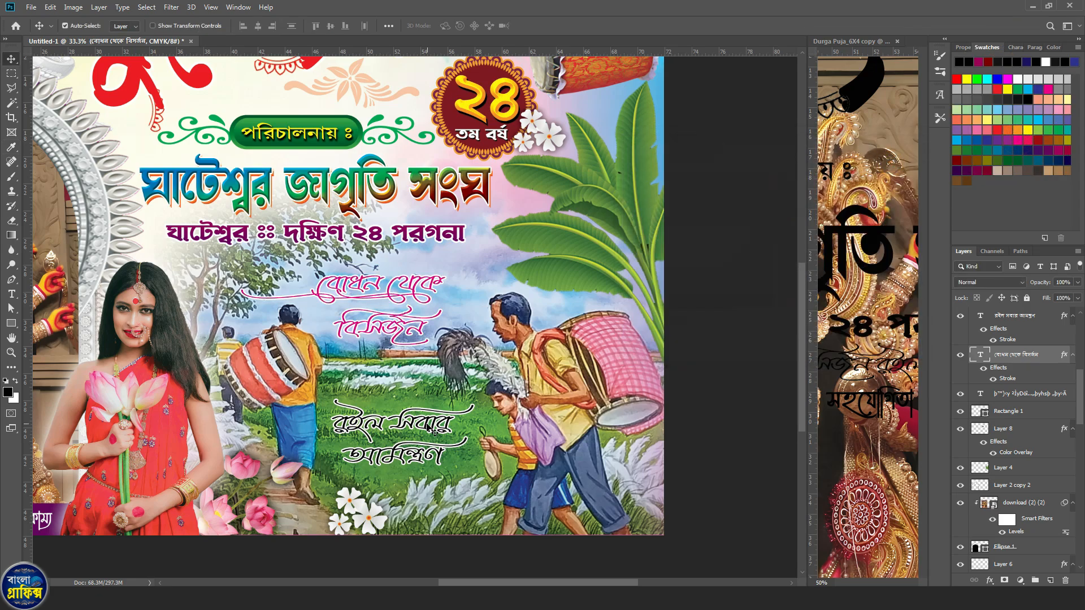
Set the "রইল সবার আমন্ত্রণ" text colour to magenta with C 0, M 100, Y 0, K 0
left_click(426, 425)
left_click(963, 45)
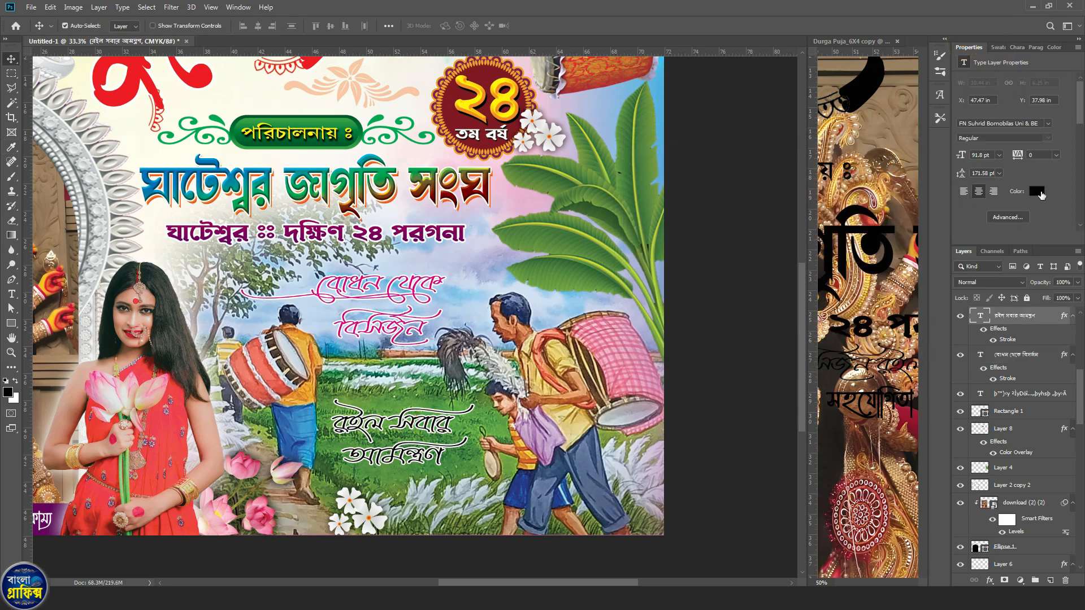
left_click(1037, 192)
type("100")
key("Tab")
type("0")
key("Tab")
type("0")
key("Tab")
type("0")
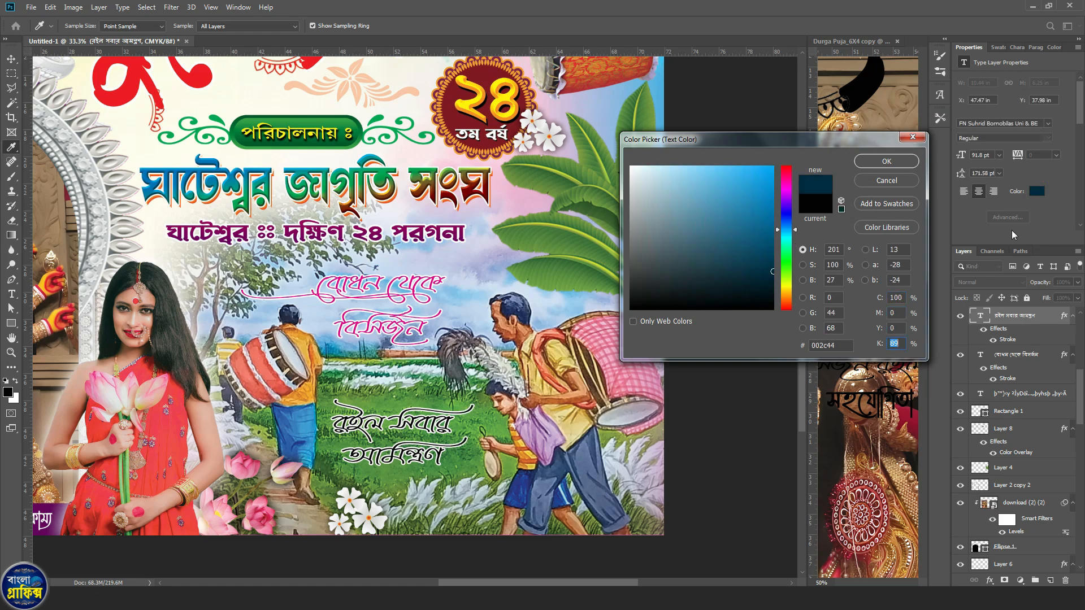
left_click_drag(903, 296, 846, 305)
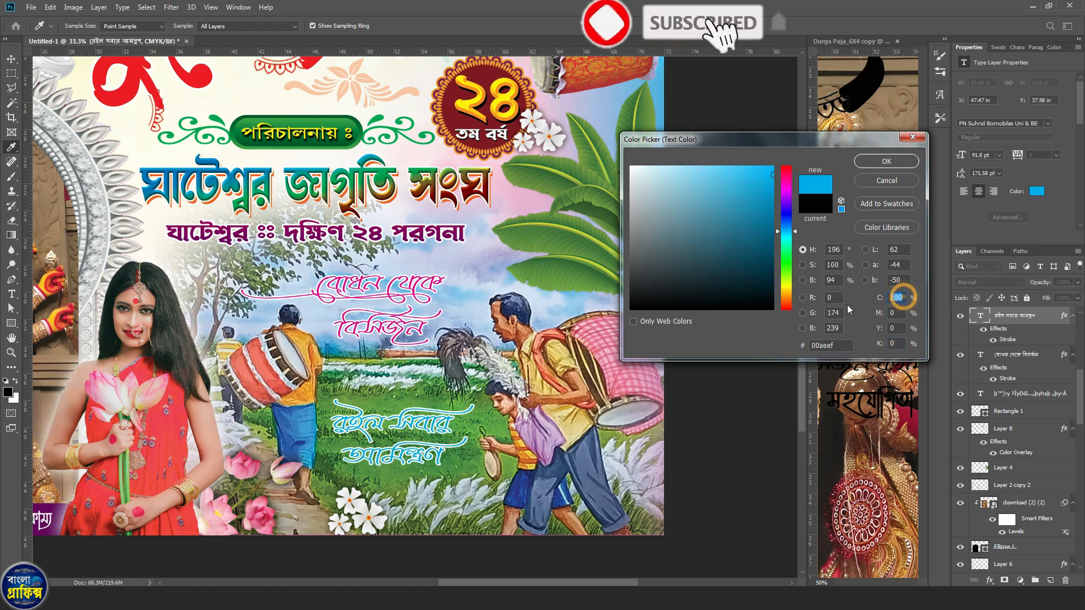
type("0")
key("Tab")
type("100")
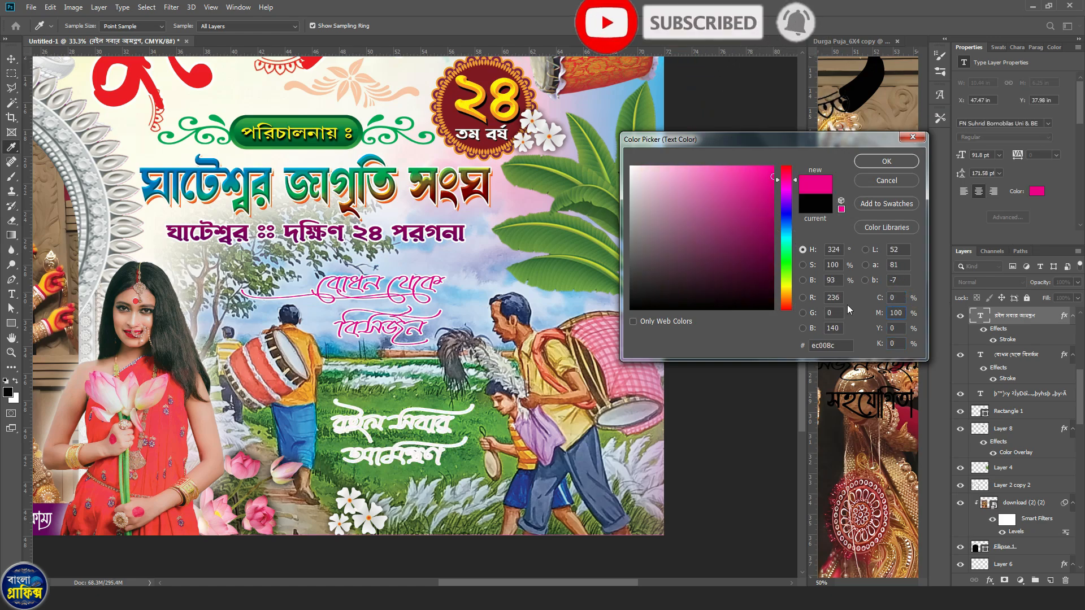
key("Return")
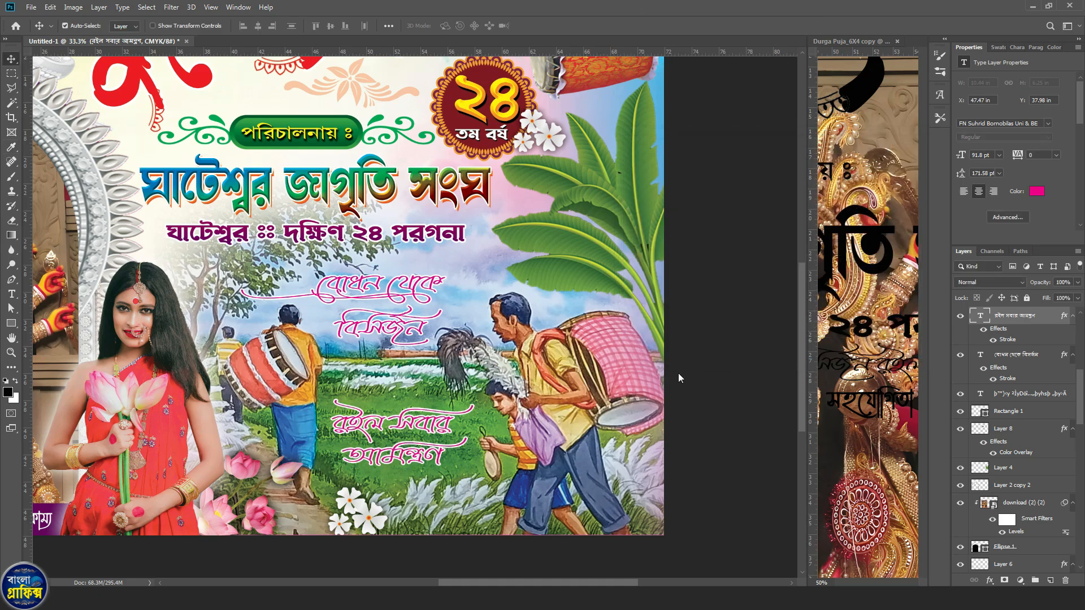
Detach the Durga Puja_6X4 copy source document into its own window and close it
scroll(678, 373, "down", 3)
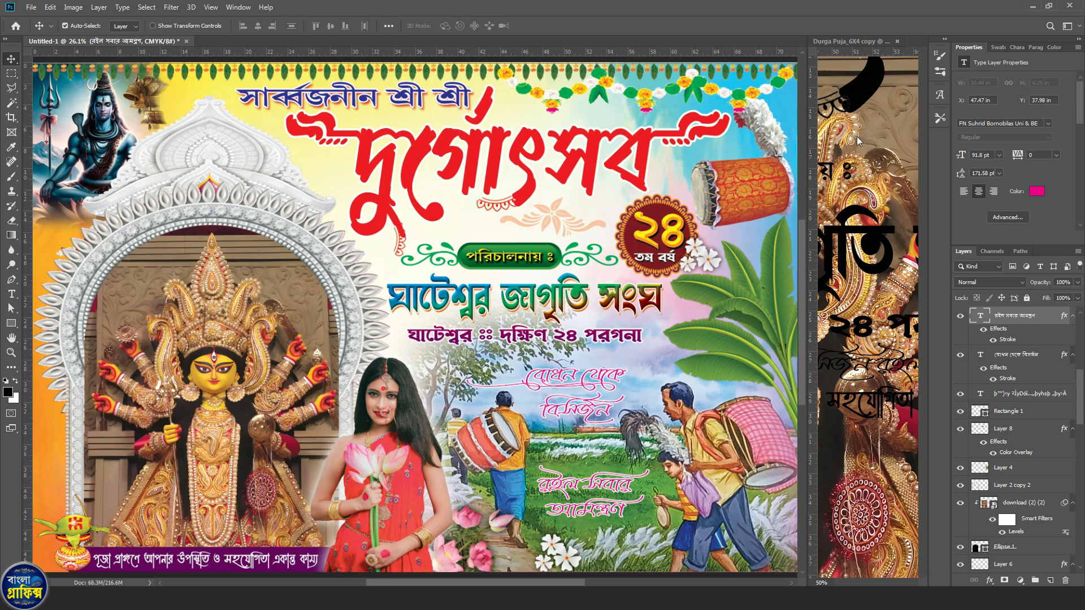
left_click_drag(847, 42, 593, 95)
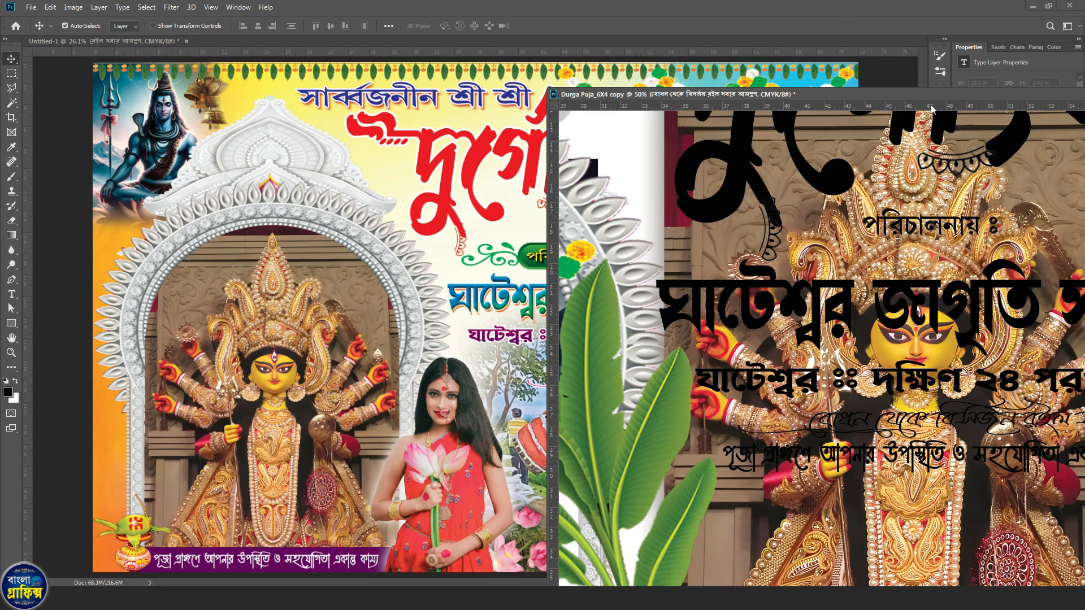
left_click_drag(934, 98, 615, 118)
left_click(1023, 79)
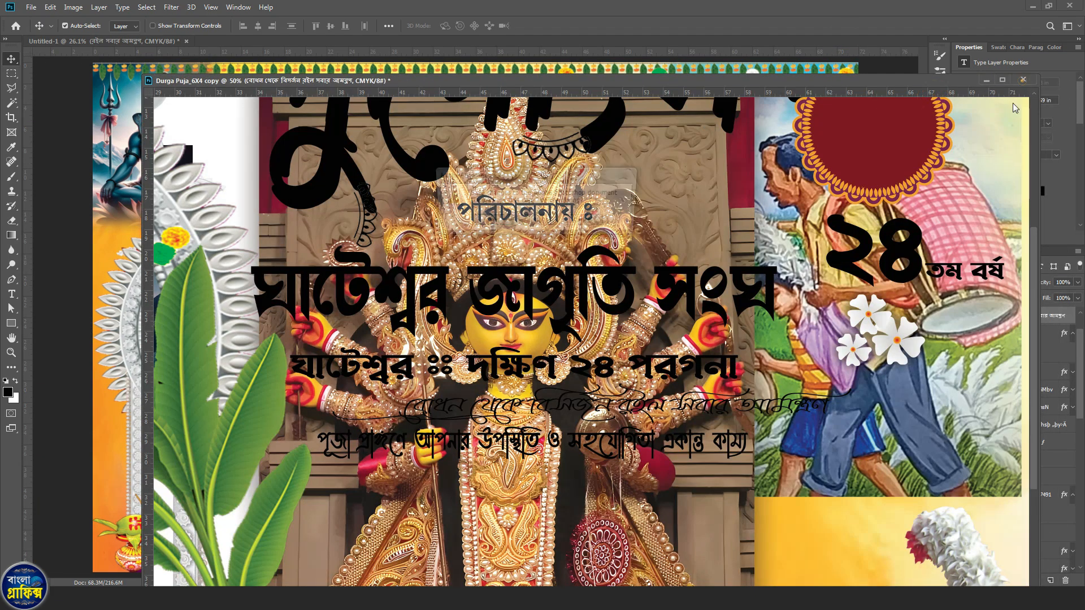
left_click(538, 223)
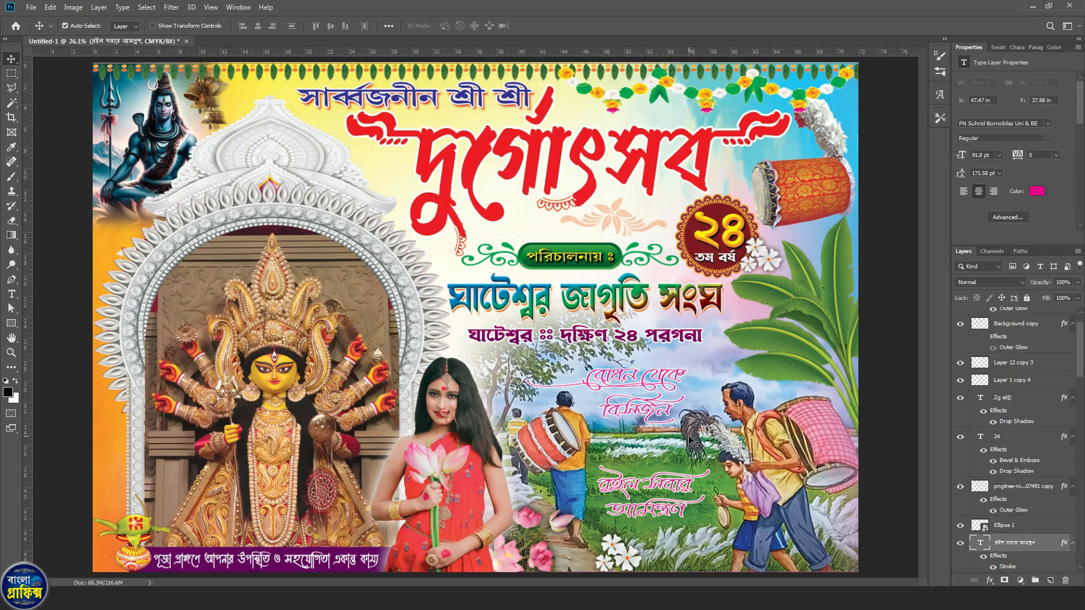
Examine the complete banner layout enlarged in full-screen view
key("ctrl")
key("ctrl+minus")
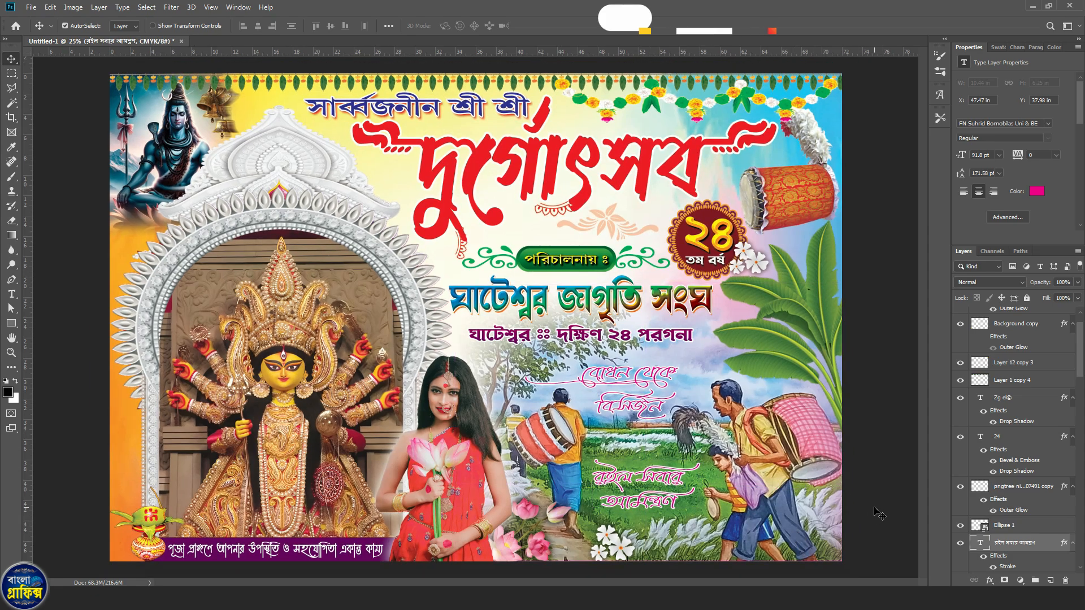
left_click(874, 507, "ctrl")
left_click(787, 544)
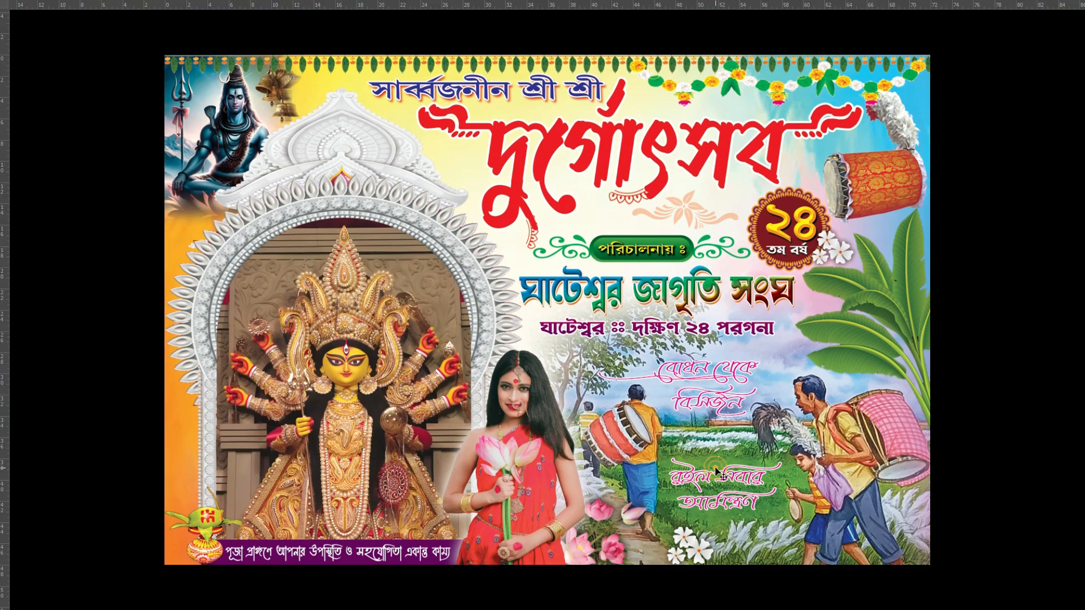
key("ctrl+plus")
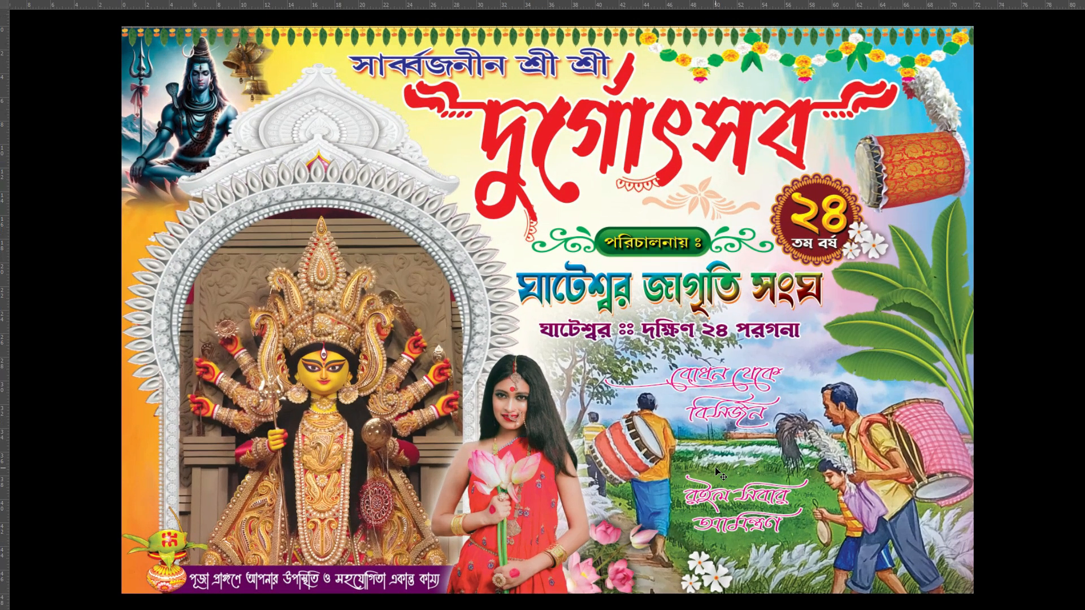